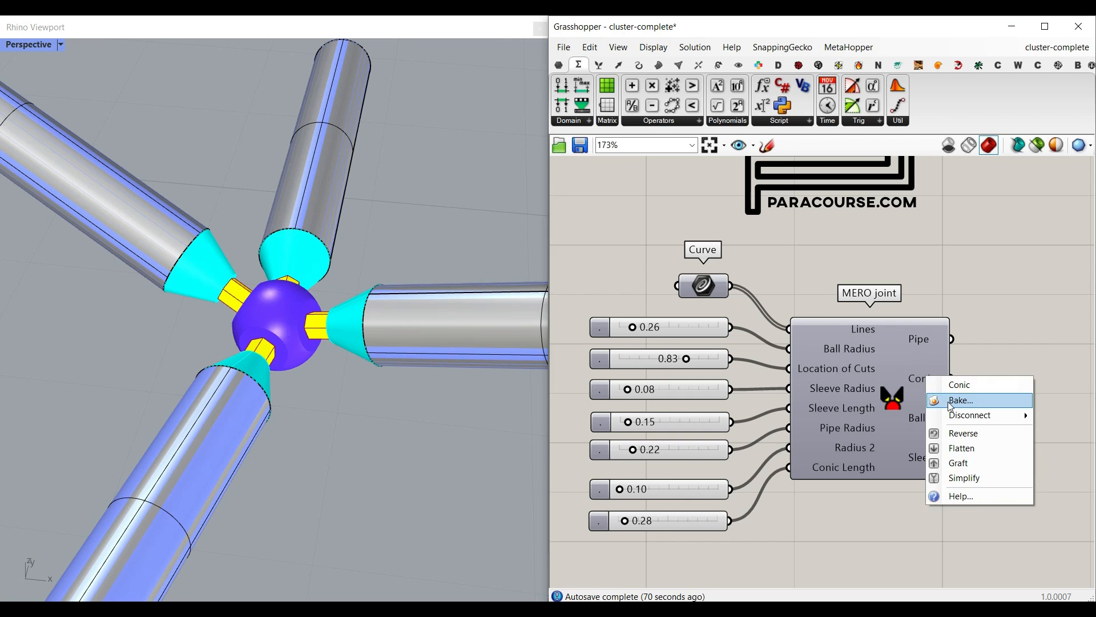
- Bake the MERO joint's Conic output and check the baked cones with a trial move that is reverted
left_click(963, 536)
right_click_drag(240, 309, 220, 320)
scroll(220, 320, "up", 5)
left_click(258, 262)
left_click(429, 191)
left_click_drag(237, 287, 211, 404)
left_click(251, 462)
right_click_drag(254, 462, 193, 439)
key("ctrl+z")
left_click(253, 417)
- Bake the MERO joint's Ball output and inspect the ball
right_click(925, 417)
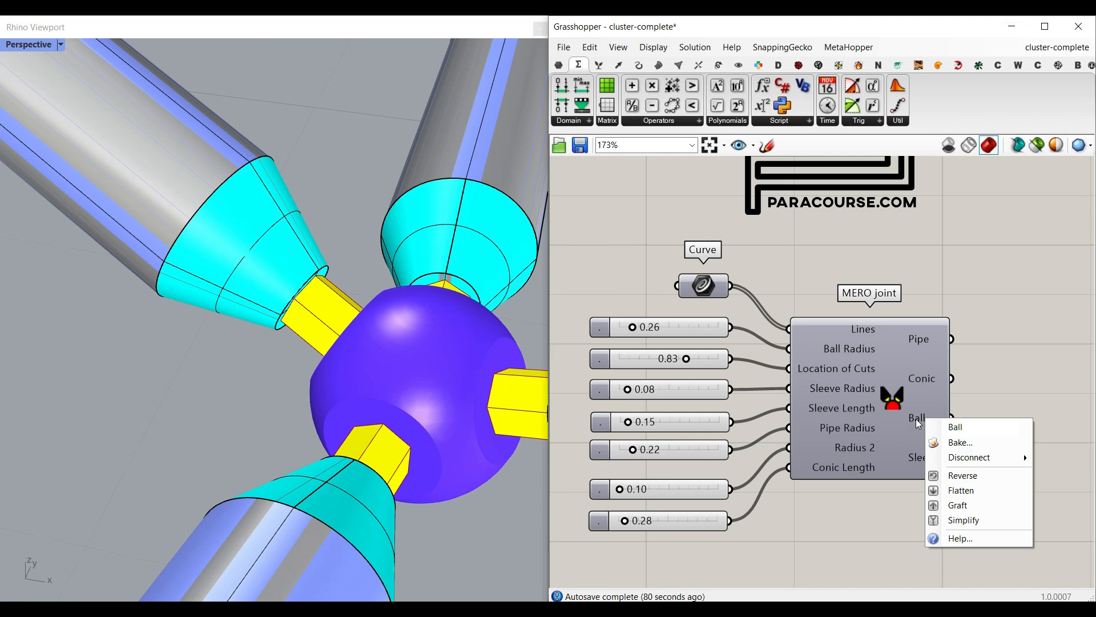
left_click(960, 446)
left_click(960, 577)
scroll(390, 340, "down", 4)
right_click_drag(390, 341, 415, 350)
left_click_drag(415, 349, 267, 399)
key("Delete")
scroll(313, 374, "up", 5)
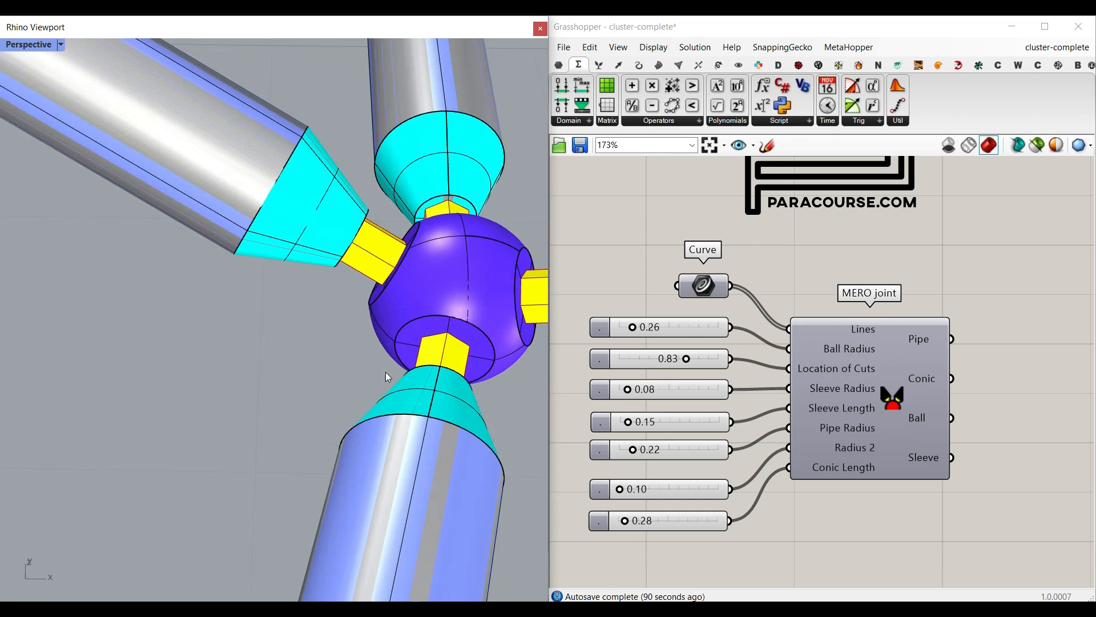
- Bake the MERO joint's Sleeve output and inspect the hexagonal sleeves around the ball
right_click(925, 458)
left_click(946, 481)
left_click(951, 583)
right_click_drag(474, 335, 327, 319)
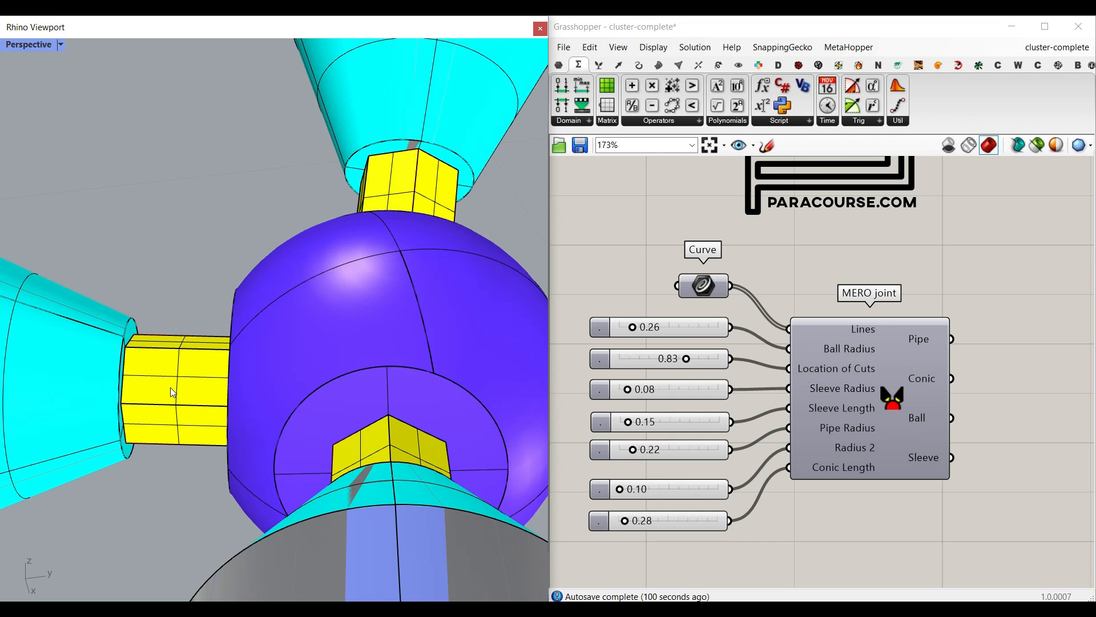
scroll(374, 330, "down", 5)
right_click_drag(376, 329, 331, 349)
scroll(331, 349, "down", 9)
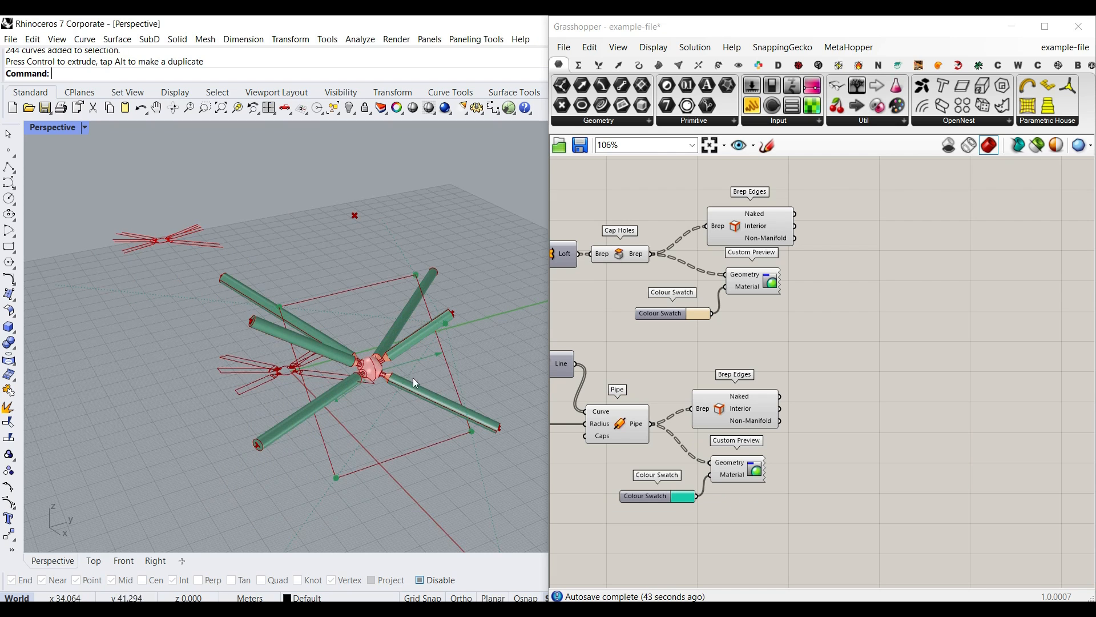
- Examine the example joint's pipes, cones, sleeves and ball, along with the outline curves beside it, from several angles
scroll(413, 378, "up", 5)
right_click_drag(290, 434, 346, 358, "shift")
scroll(346, 357, "down", 5)
scroll(413, 389, "down", 5)
right_click_drag(412, 390, 242, 318)
scroll(243, 332, "up", 5)
scroll(241, 337, "down", 3)
scroll(241, 337, "down", 2)
scroll(242, 318, "up", 8)
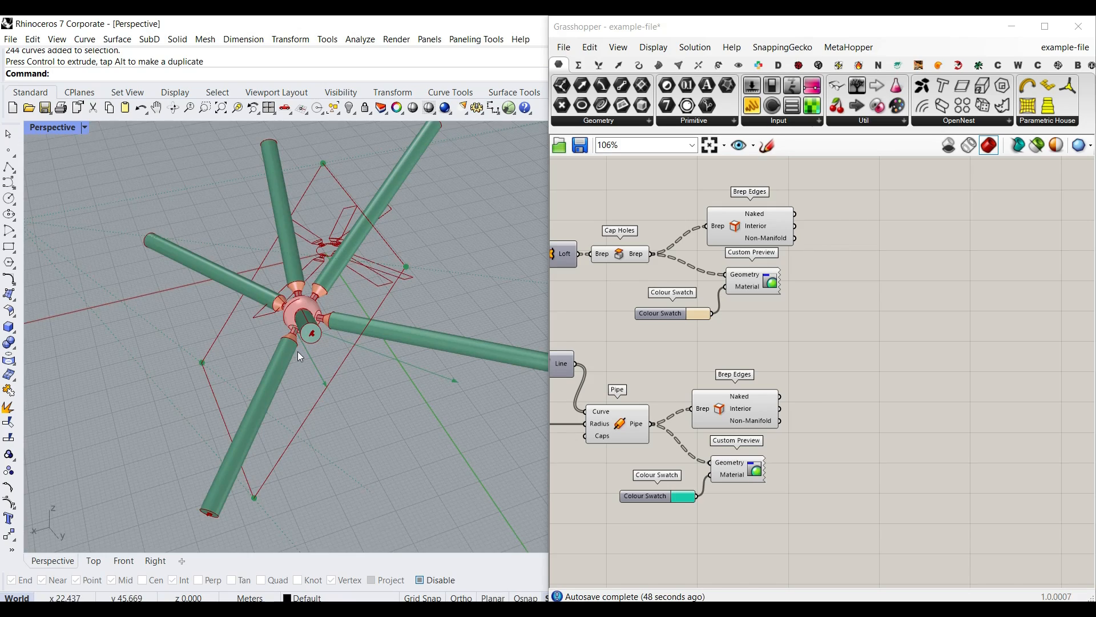
scroll(294, 358, "down", 8)
right_click_drag(294, 358, 443, 350, "shift")
scroll(361, 447, "up", 6)
scroll(384, 406, "down", 6)
scroll(448, 331, "up", 10)
scroll(338, 347, "down", 5)
scroll(321, 365, "down", 4)
right_click_drag(321, 364, 371, 288)
- Minimize Grasshopper and toggle the visibility of Layer 01 and Layer 02 to compare the joint's outline curves
left_click(1011, 25)
scroll(497, 251, "up", 5)
right_click_drag(392, 448, 470, 288, "shift")
scroll(431, 291, "up", 5)
left_click(1003, 228)
left_click(1003, 213)
left_click(1003, 213)
left_click(1003, 227)
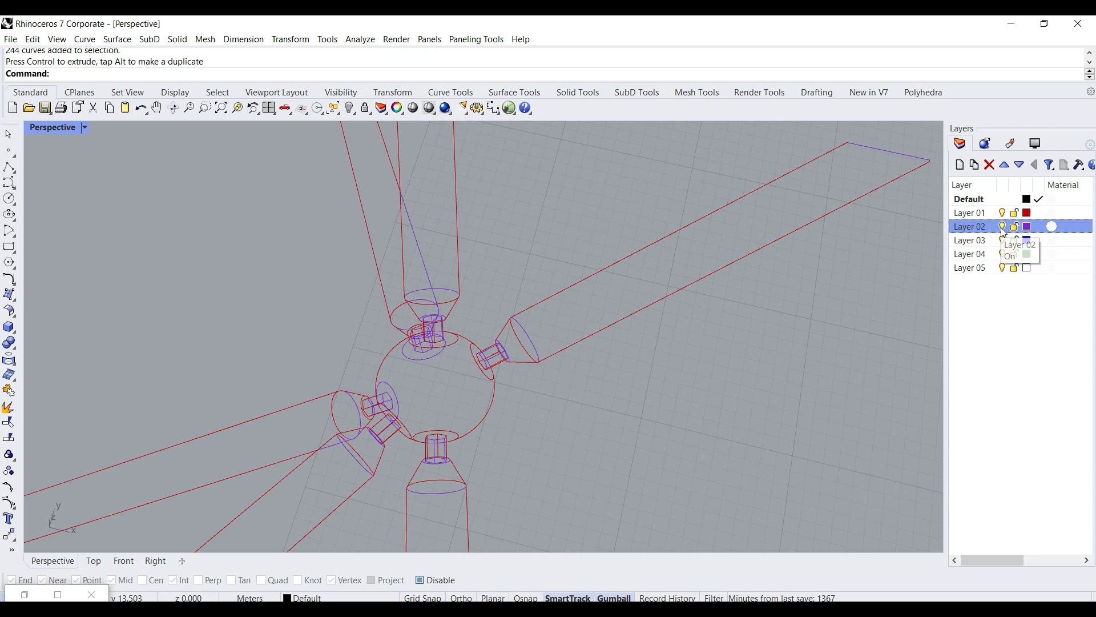
scroll(611, 410, "down", 6)
right_click_drag(611, 410, 619, 432)
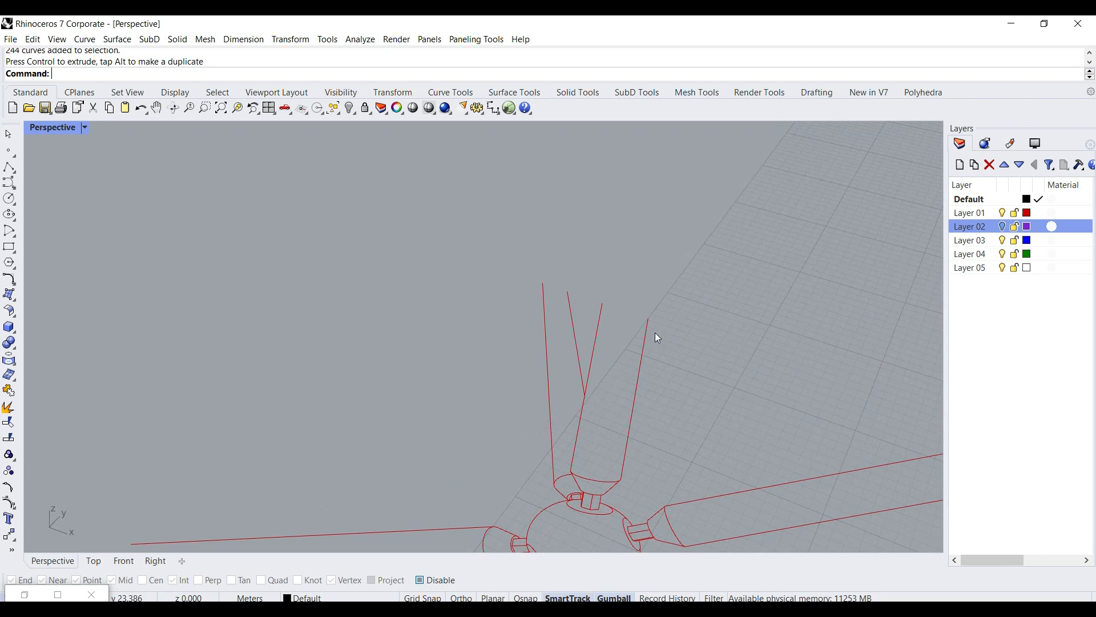
scroll(672, 336, "down", 7)
right_click_drag(672, 338, 641, 423)
scroll(629, 452, "up", 3)
scroll(629, 454, "up", 8)
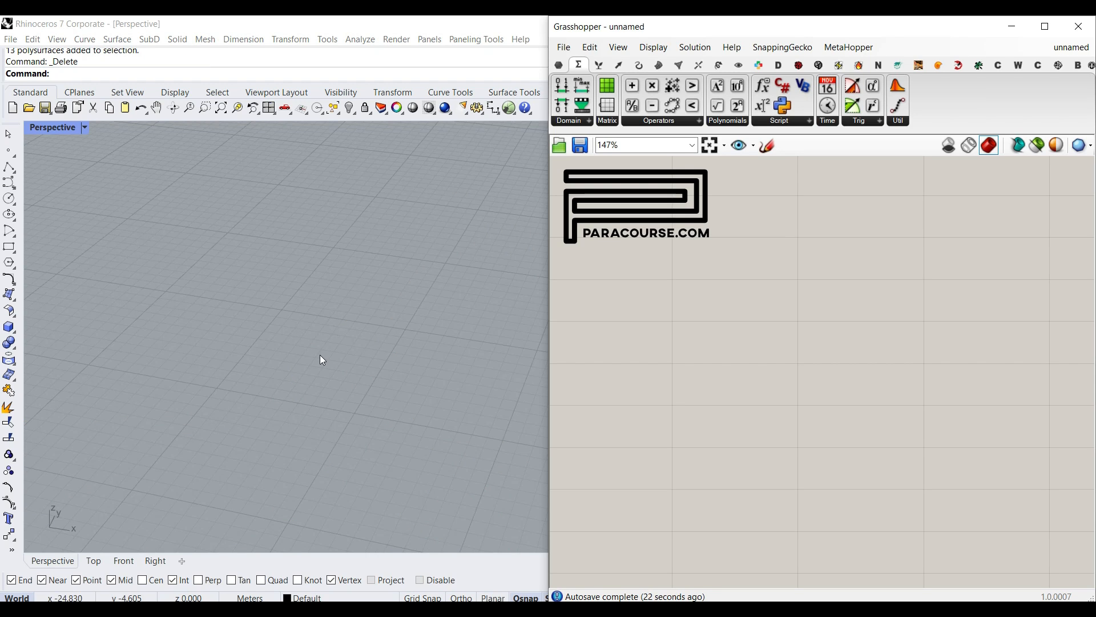
- Draw two straight polylines that start at the same point near the origin in the Perspective view
scroll(377, 331, "down", 9)
right_click_drag(379, 330, 262, 391, "shift")
scroll(263, 391, "down", 4)
scroll(265, 394, "down", 1)
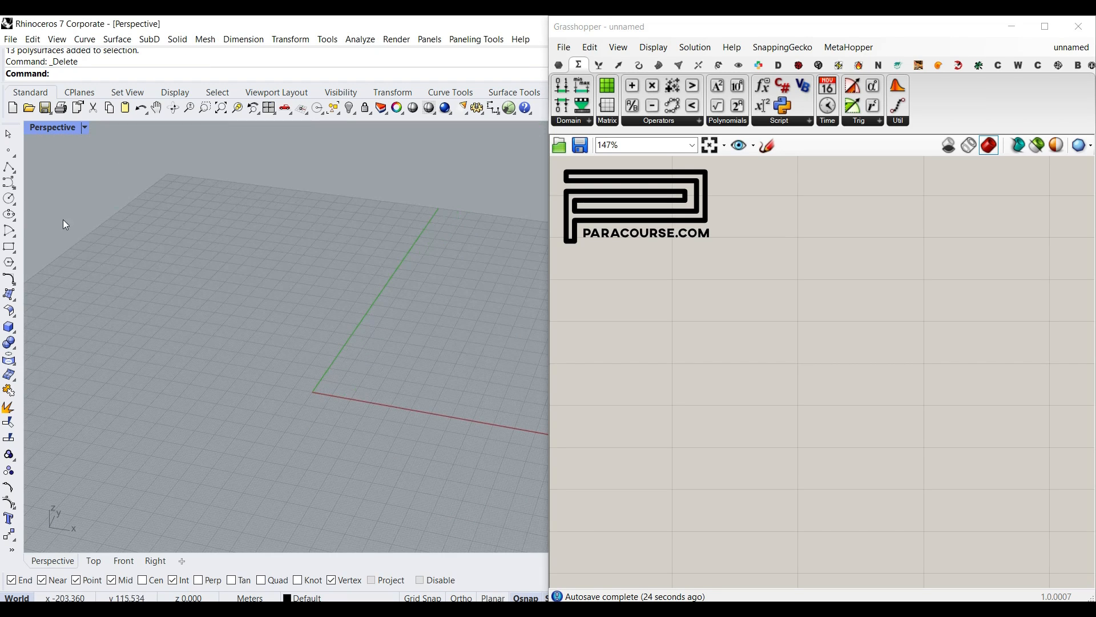
left_click(10, 168)
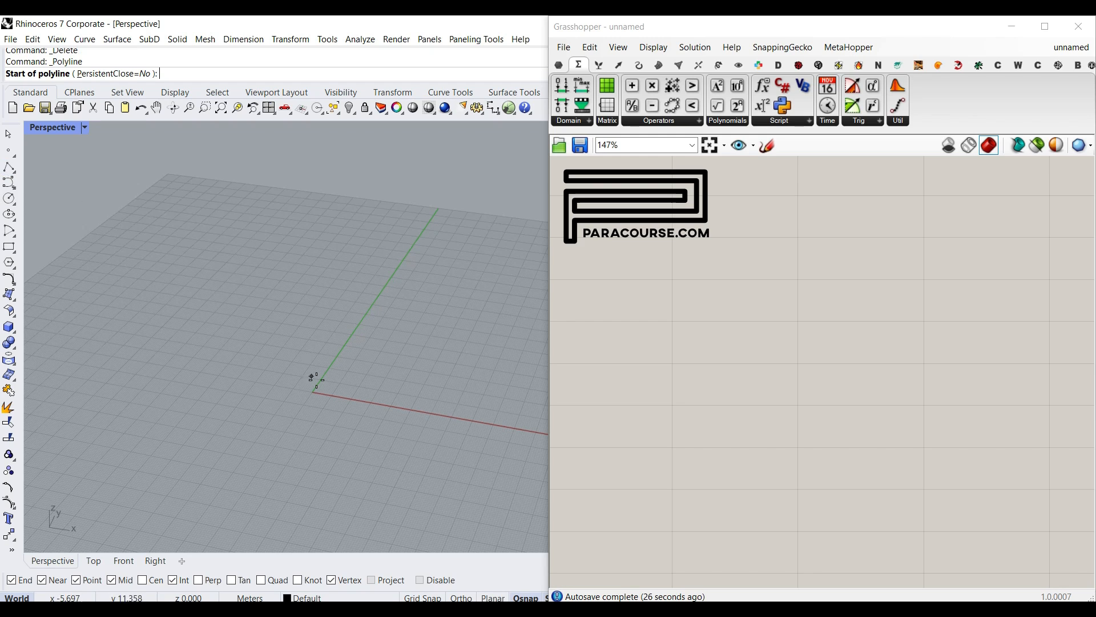
left_click(367, 362)
left_click(287, 263)
key("Return")
key("Return")
left_click(365, 361)
left_click(212, 339)
key("Return")
- Draw two more straight polylines from the shared start point, giving four spokes in different directions
key("Return")
left_click(366, 362)
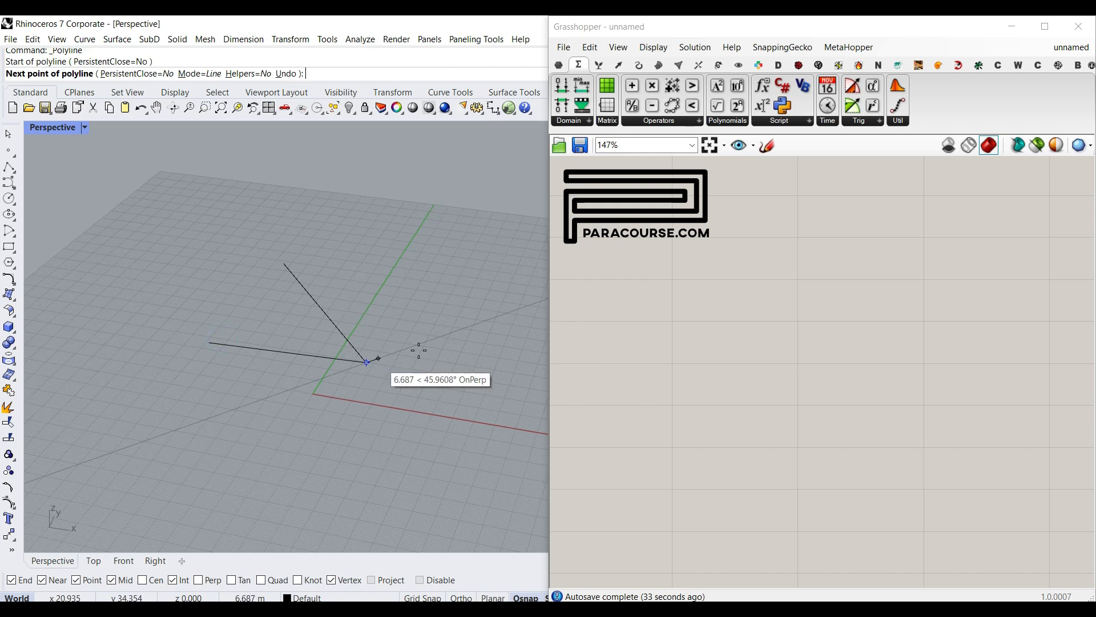
left_click(462, 363)
key("Return")
key("Return")
left_click(367, 362)
left_click(383, 451)
key("Return")
mouse_move(379, 455)
right_mouse_down()
mouse_move(436, 347)
mouse_move(347, 383)
mouse_move(343, 453)
mouse_move(386, 440)
right_mouse_up()
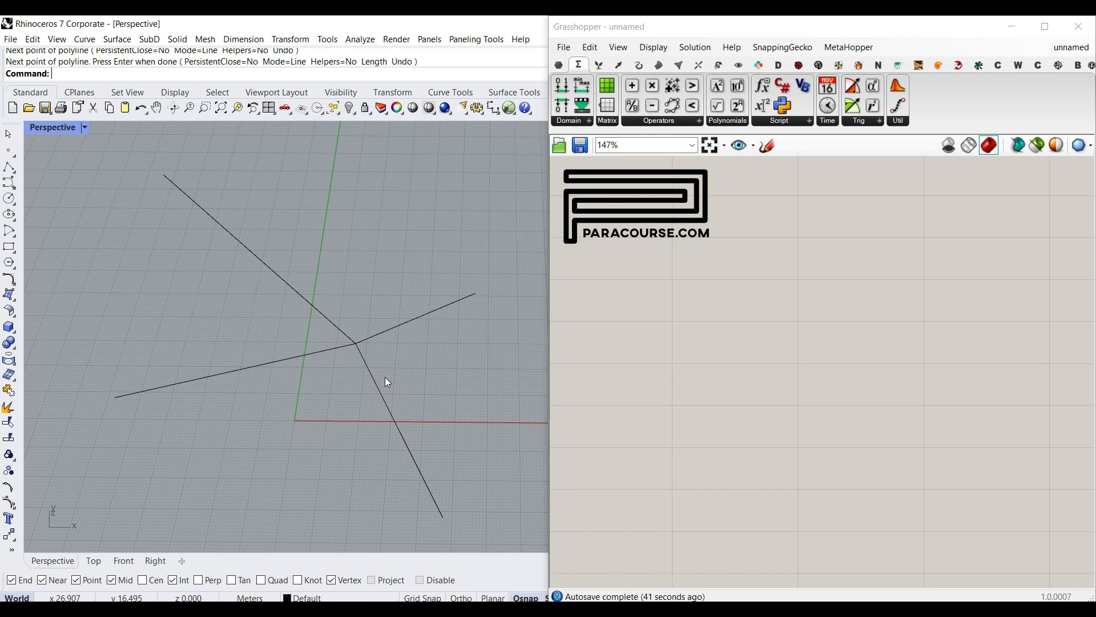
- Flip the direction of two of the four lines, the longest spoke and the one toward the viewer, with the Dir command
left_click_drag(399, 399, 320, 313)
type("Dir")
key("Return")
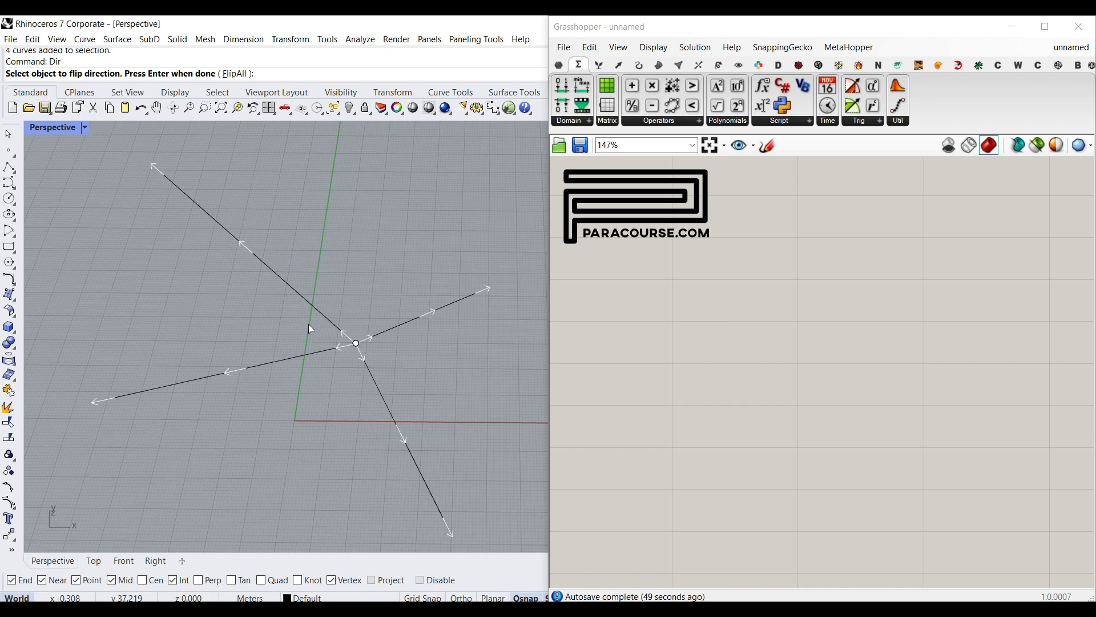
left_click(299, 296)
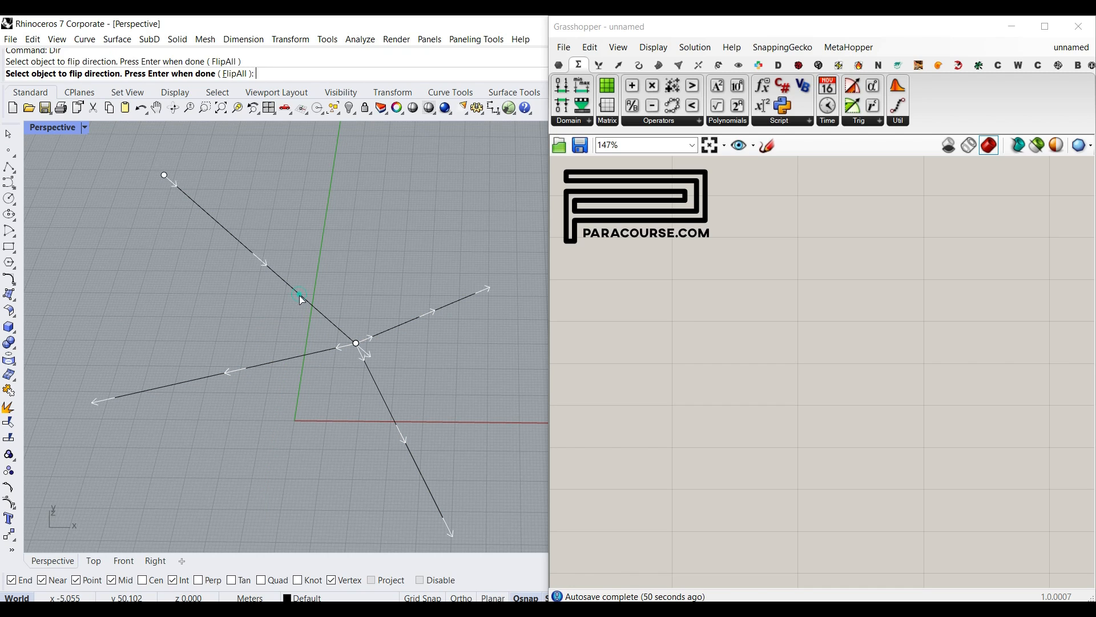
left_click(386, 404)
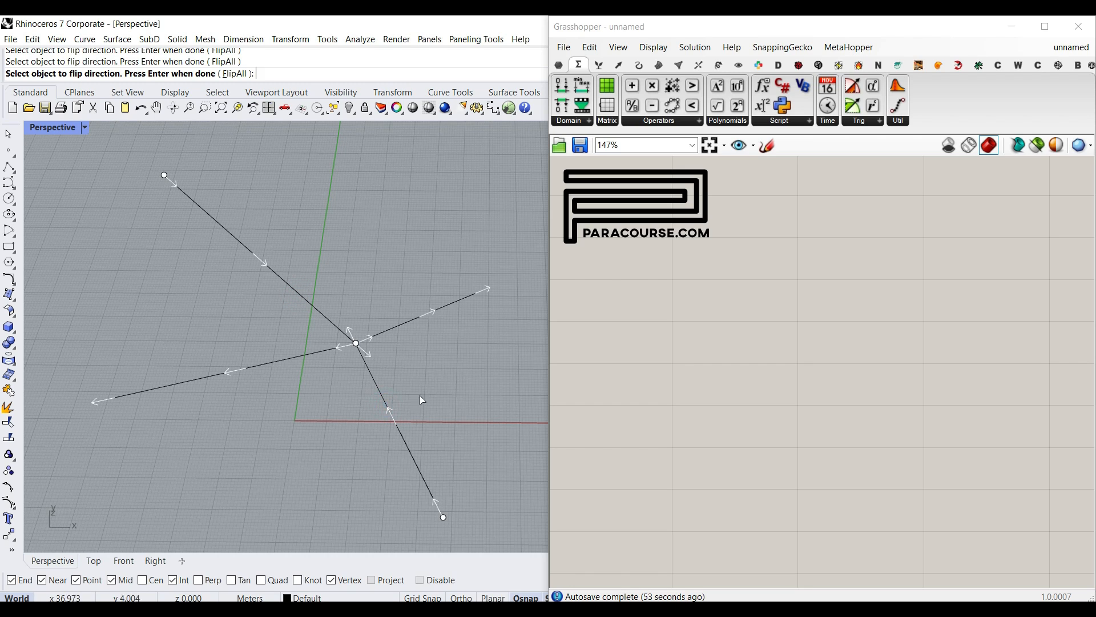
key("Return")
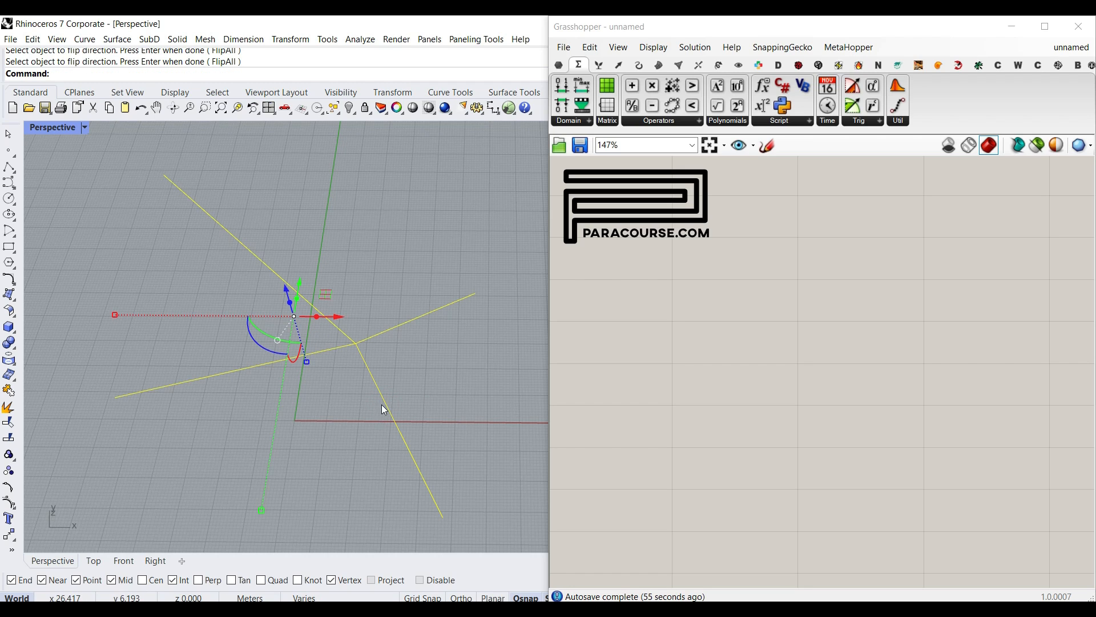
right_click_drag(408, 402, 396, 392, "shift")
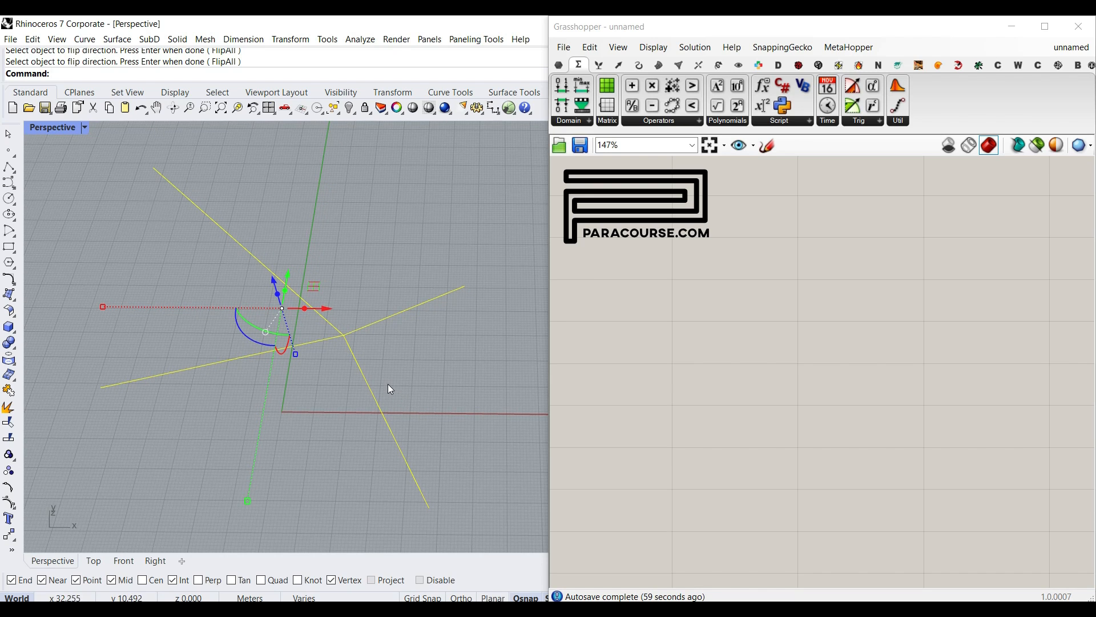
left_click(359, 241)
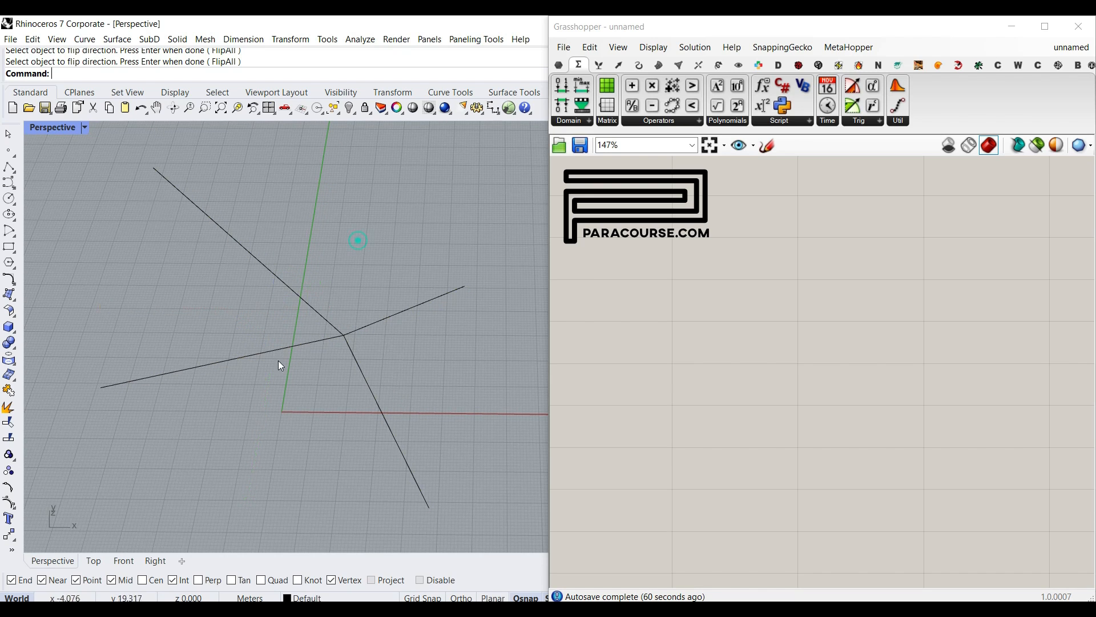
- Add a Curve parameter to the Grasshopper canvas and reference the four Rhino lines in it
left_click(559, 65)
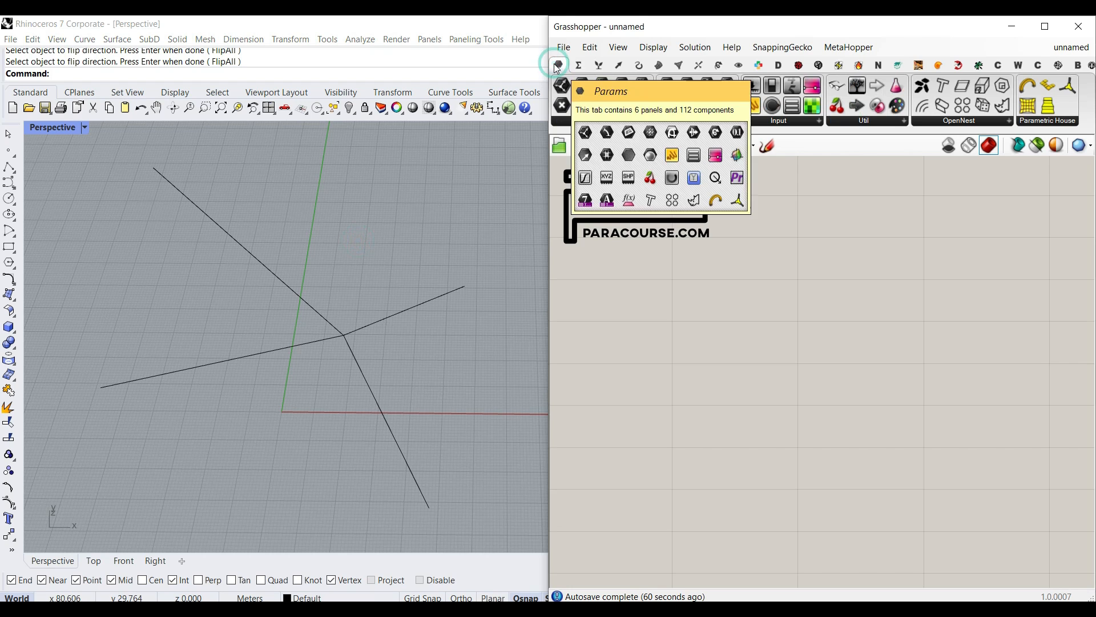
left_click_drag(602, 105, 713, 342)
right_click(714, 344)
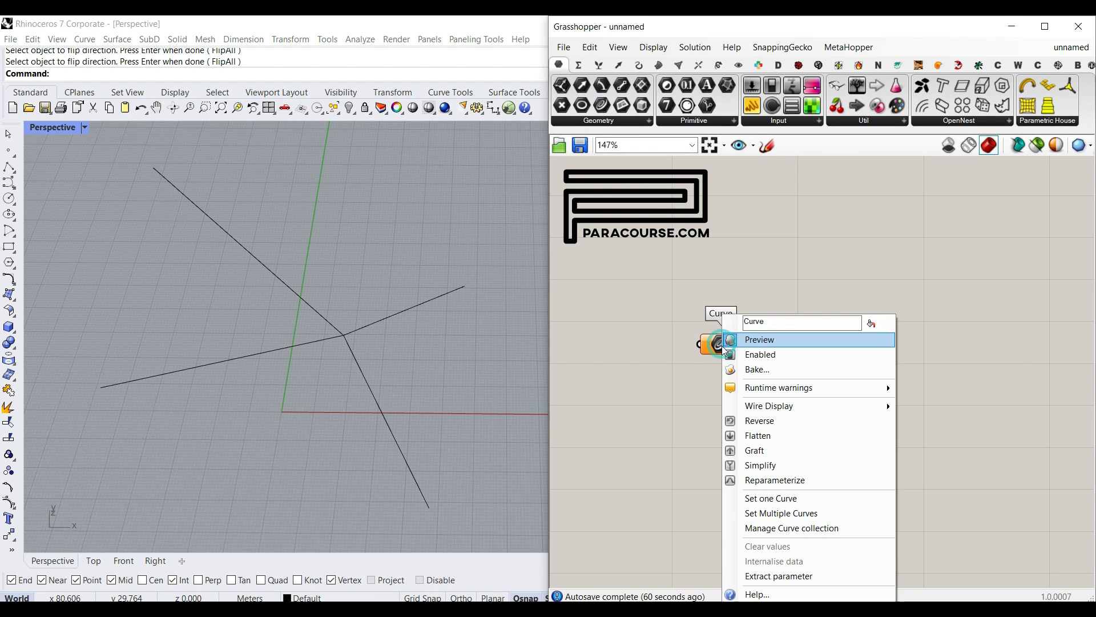
left_click(767, 516)
left_click_drag(487, 427, 290, 287)
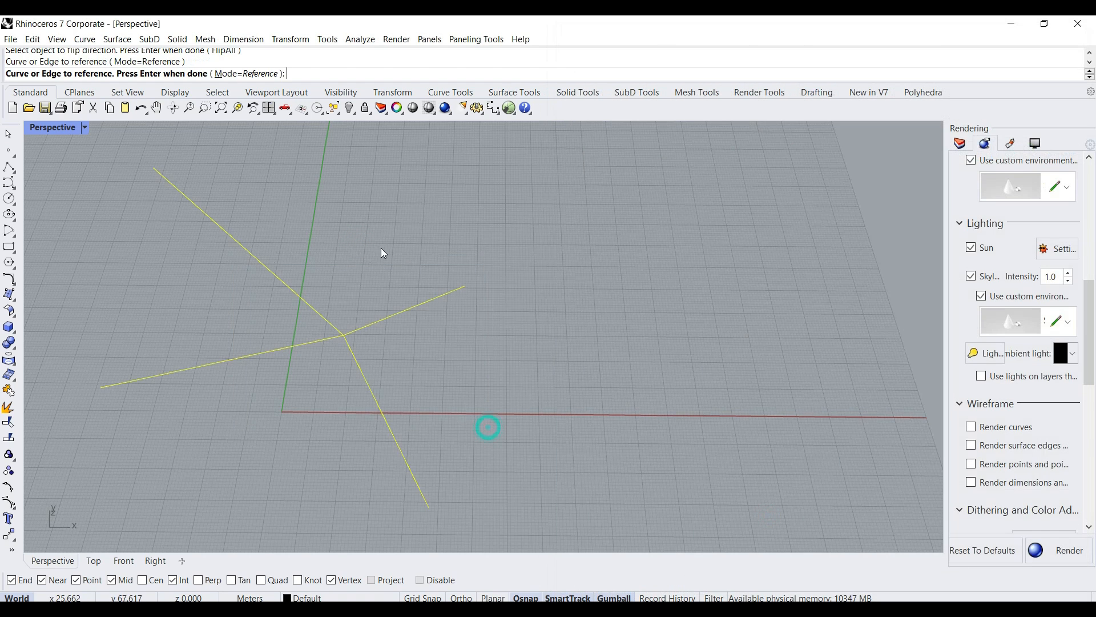
key("Return")
right_click_drag(357, 391, 110, 179)
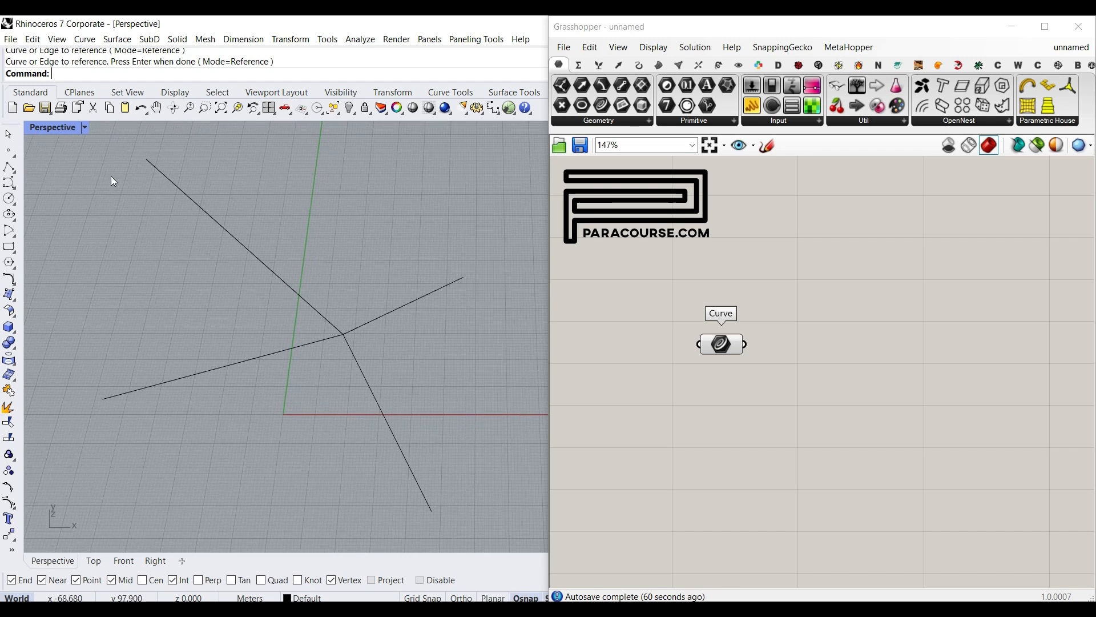
- Draw two additional straight polylines from the common point, one ending close to the origin
left_click(9, 167)
left_click(343, 334)
left_click(370, 247)
left_click(365, 213)
key("Return")
key("Return")
left_click(343, 334)
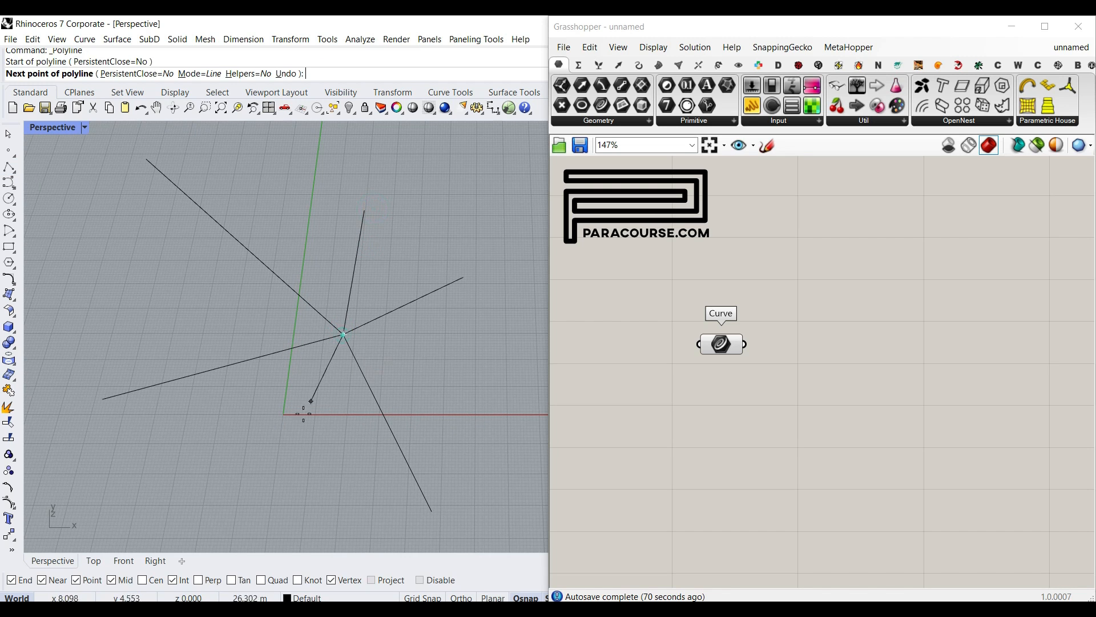
left_click(286, 414)
key("Return")
- Reference all six lines in the Curve parameter as multiple curves
right_click(721, 344)
left_click(798, 508)
left_click_drag(551, 429, 196, 220)
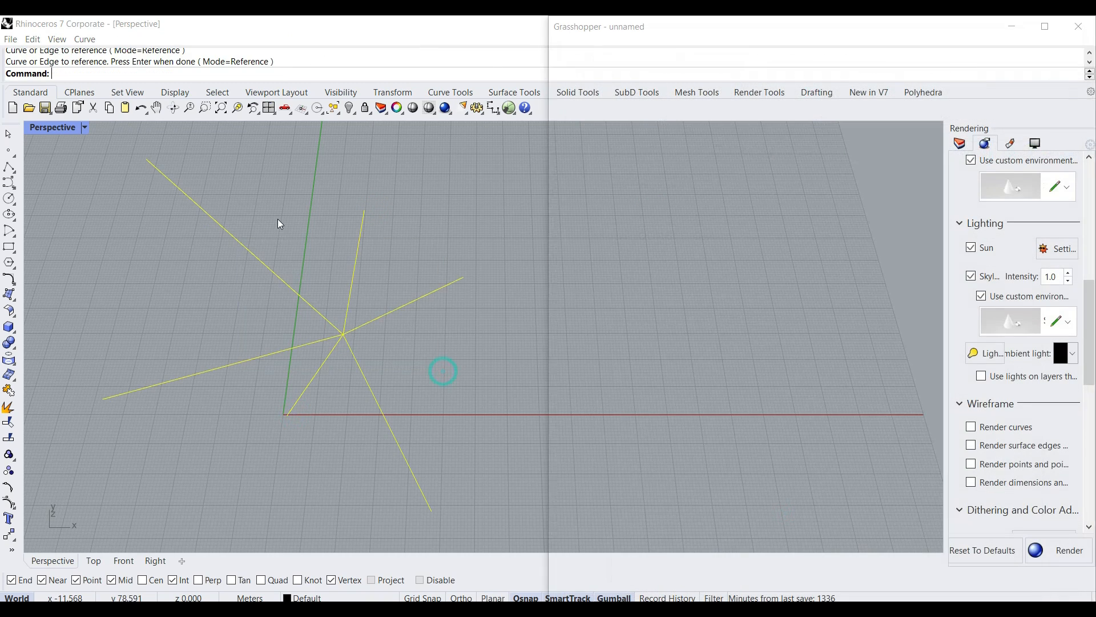
key("Return")
right_click_drag(324, 392, 331, 330)
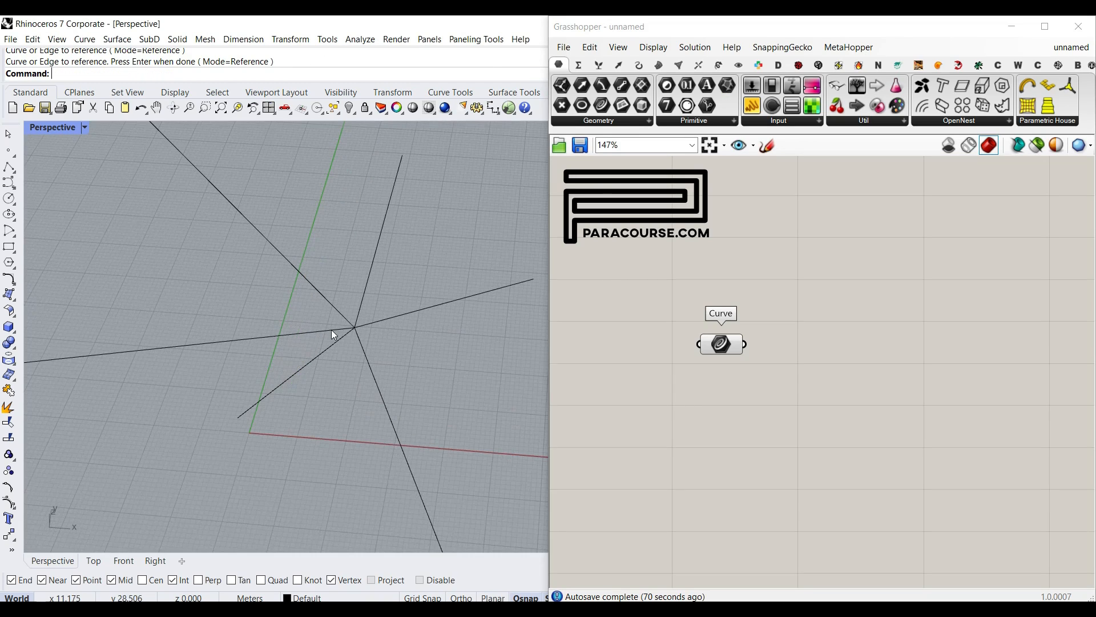
- Add a Multiple Curves intersection component and feed the Curve parameter into its Curves input
left_click_drag(721, 344, 700, 388)
left_click(736, 338)
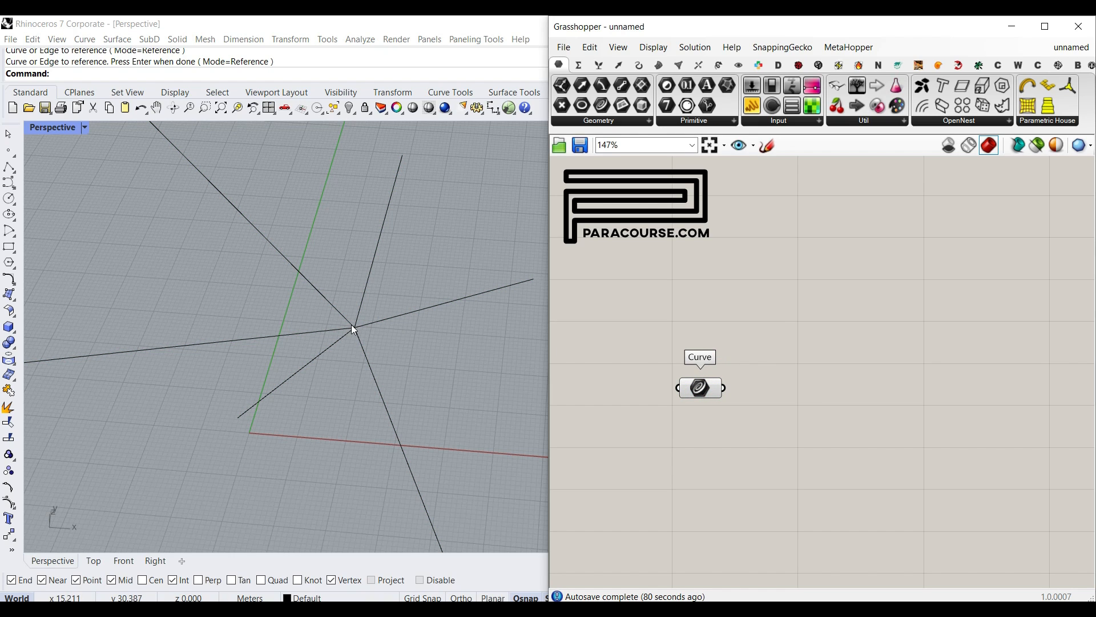
left_click(701, 65)
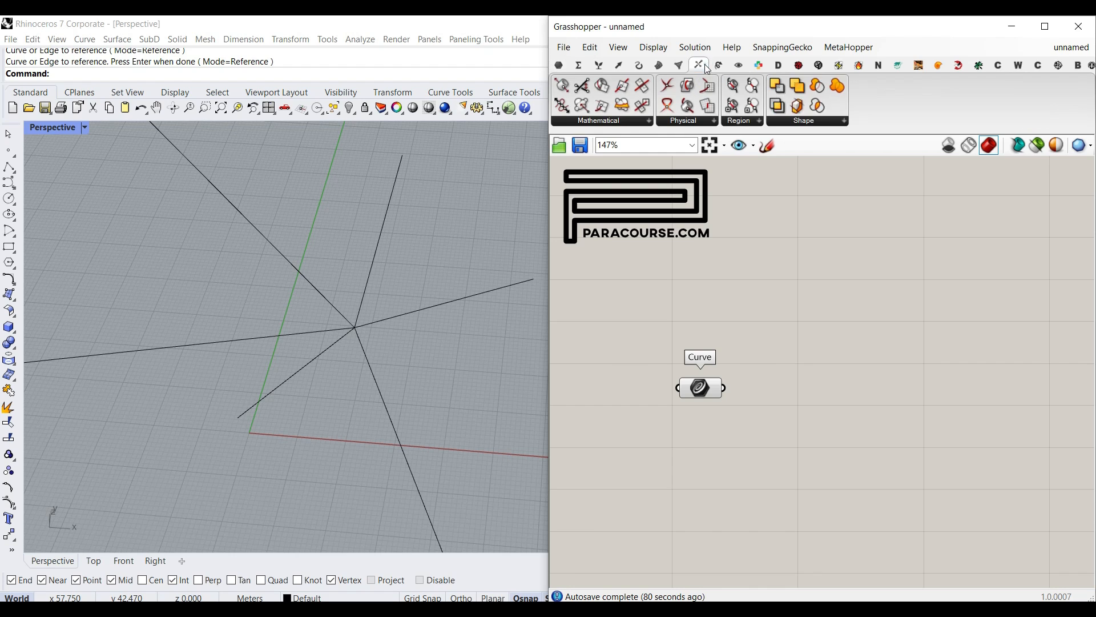
left_click(704, 125)
left_click_drag(724, 184, 744, 387)
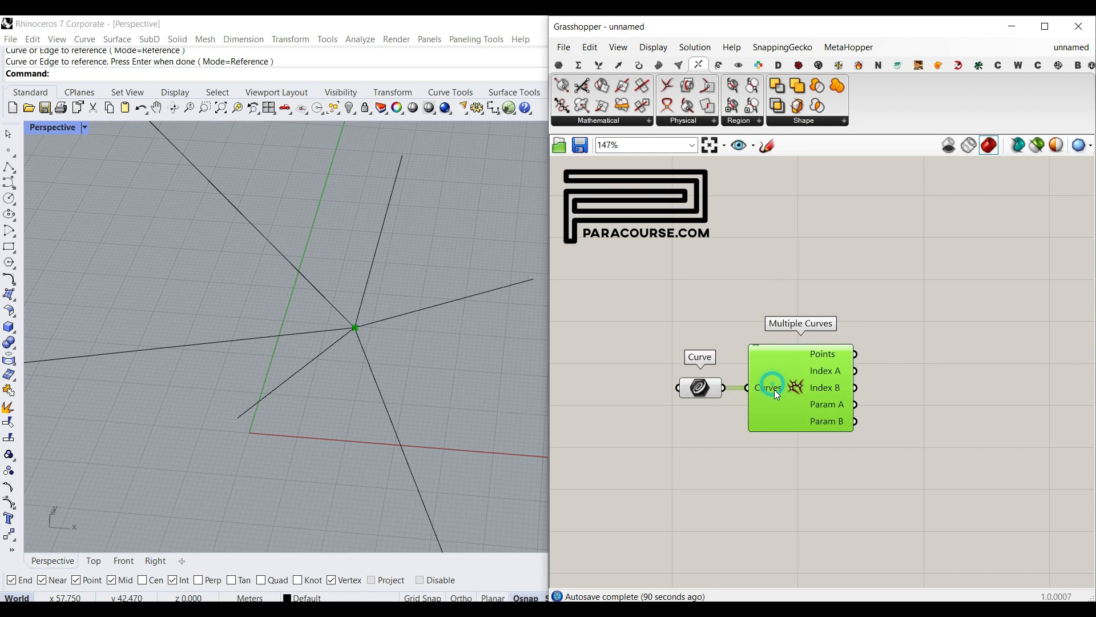
- Add a Point parameter and connect it to the Points output of Multiple Curves
mouse_move(826, 355)
left_click(559, 65)
left_click_drag(563, 105, 870, 350)
right_click_drag(882, 352, 783, 282)
left_click_drag(800, 280, 814, 265)
mouse_move(816, 268)
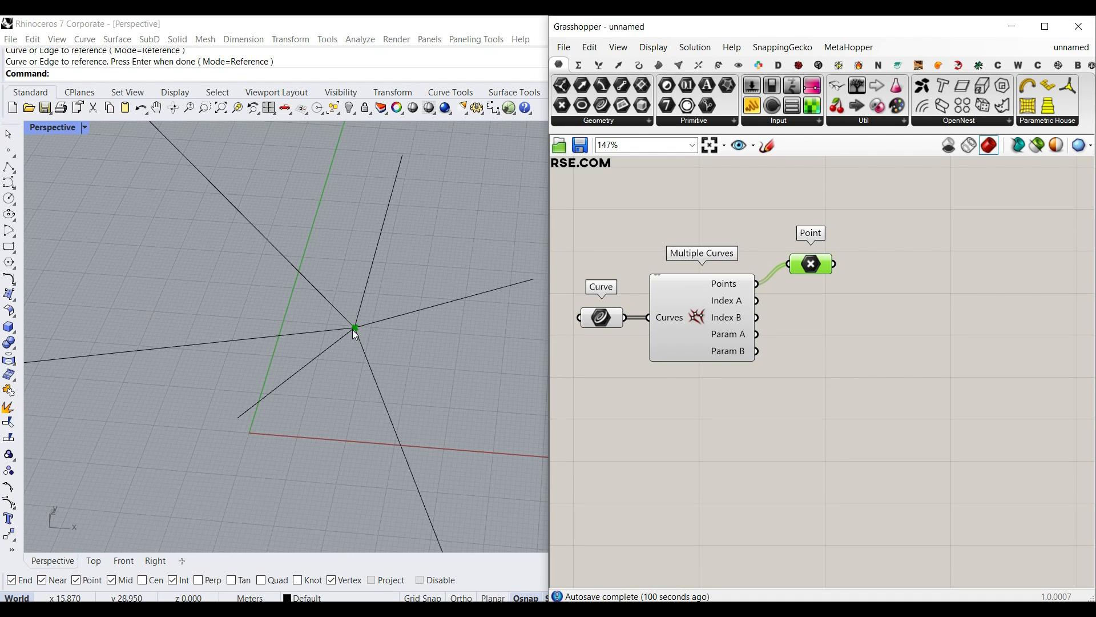
- Add a List Item component and connect the Point parameter to its List input
left_click(599, 65)
left_click_drag(562, 85, 893, 317)
left_click_drag(834, 263, 859, 299)
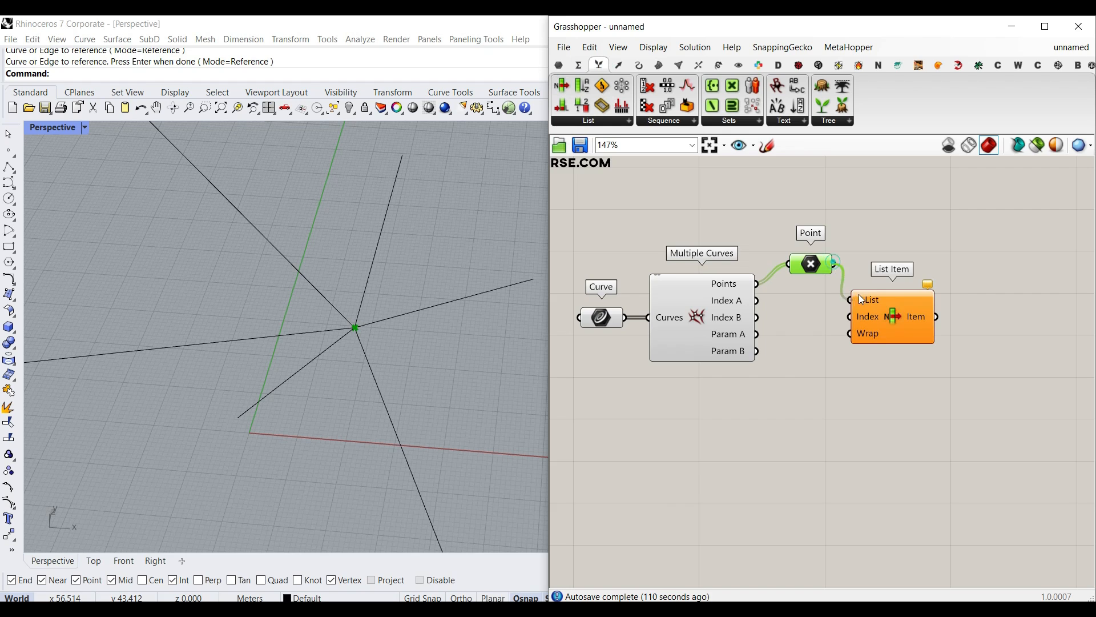
right_click_drag(888, 317, 835, 359)
left_click_drag(835, 360, 859, 324)
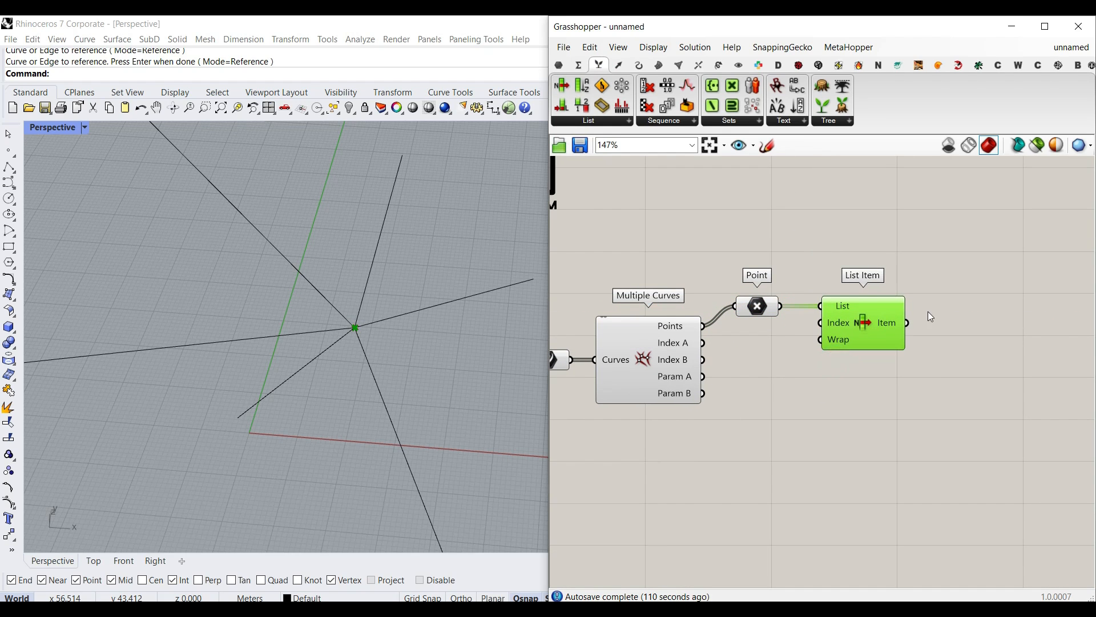
- Add a Cull Duplicates component and connect the Point parameter to its Points input
left_click(620, 69)
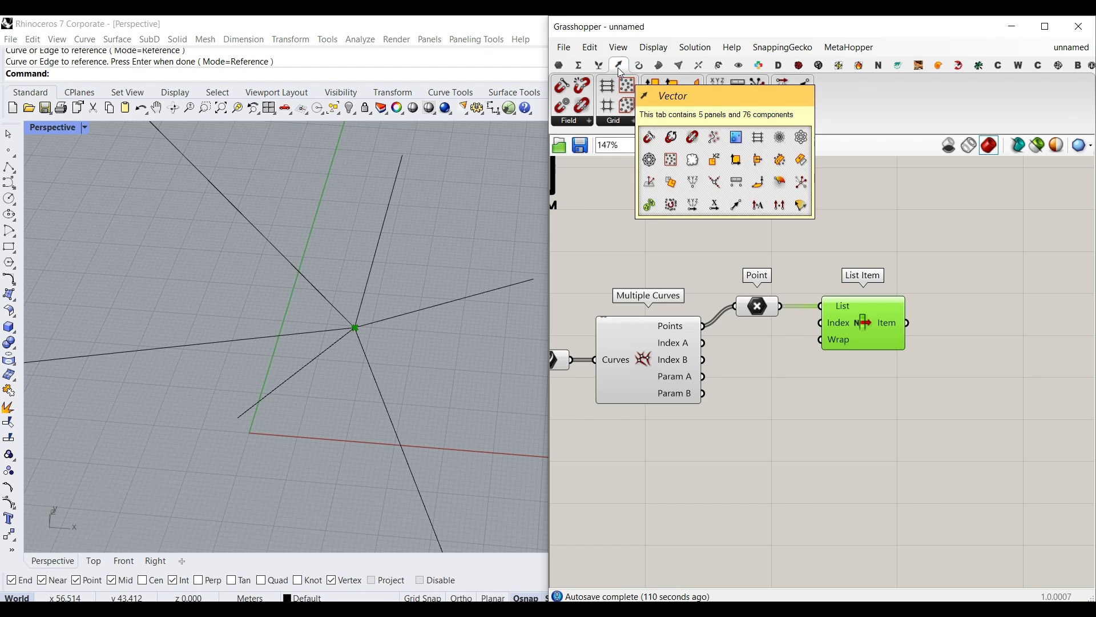
left_click(737, 120)
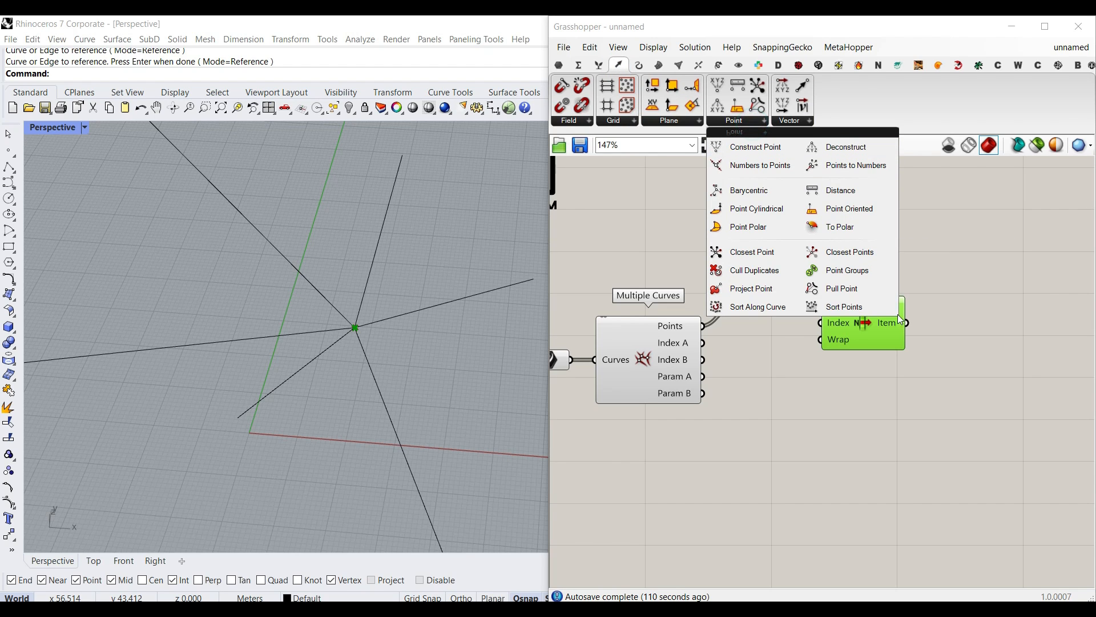
left_click_drag(782, 278, 878, 407)
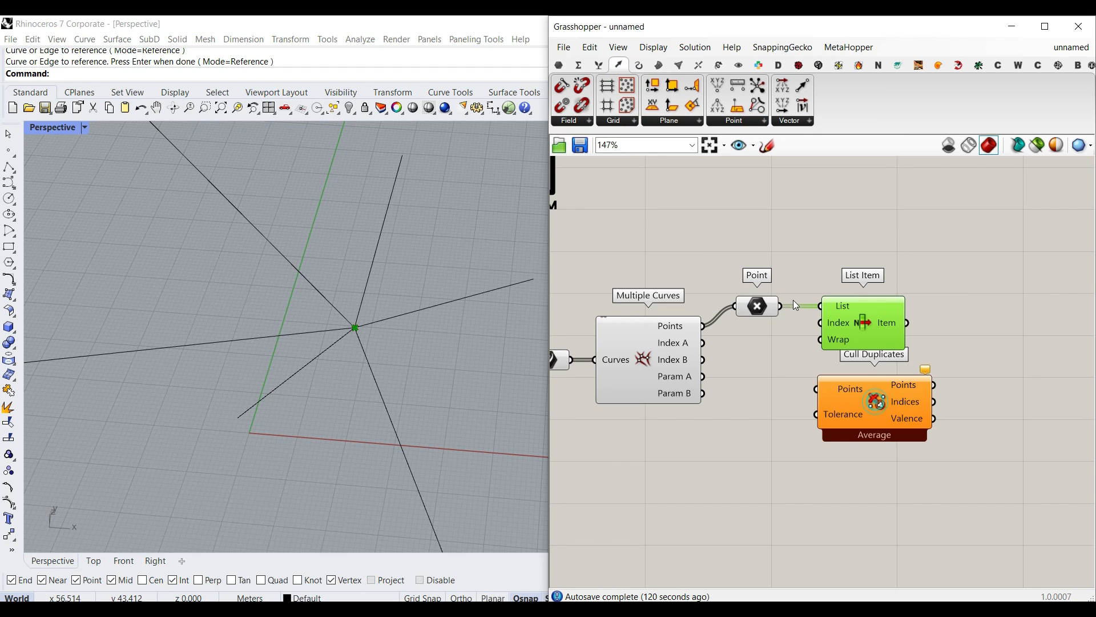
left_click_drag(781, 307, 817, 389)
right_click_drag(871, 406, 741, 350)
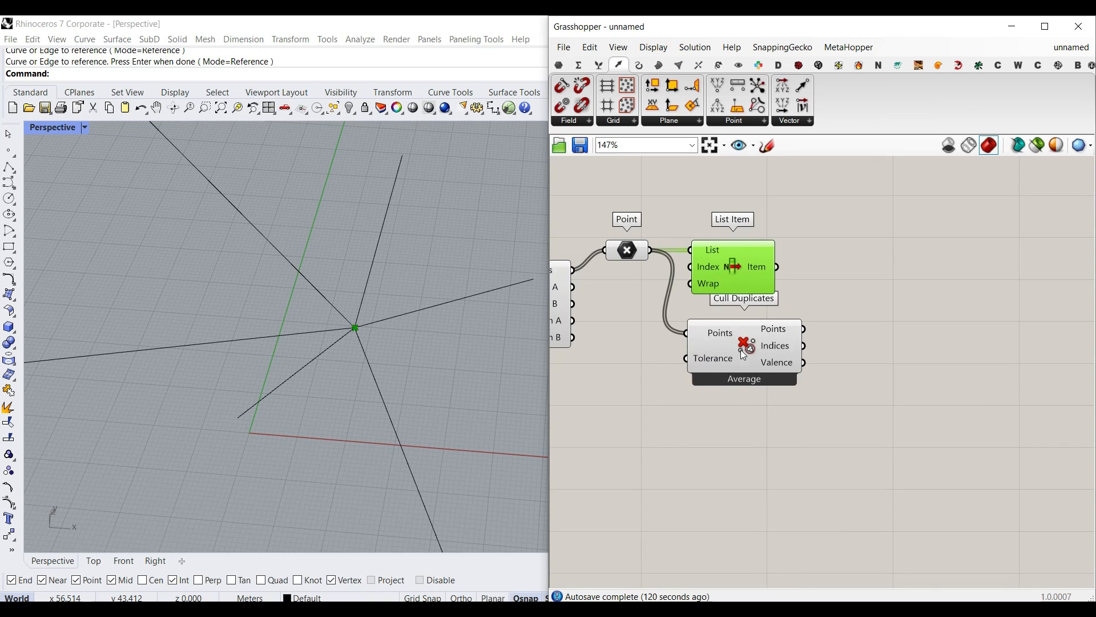
- Set Cull Duplicates to Leave One and add a Point parameter connected to its Points output
right_click(750, 344)
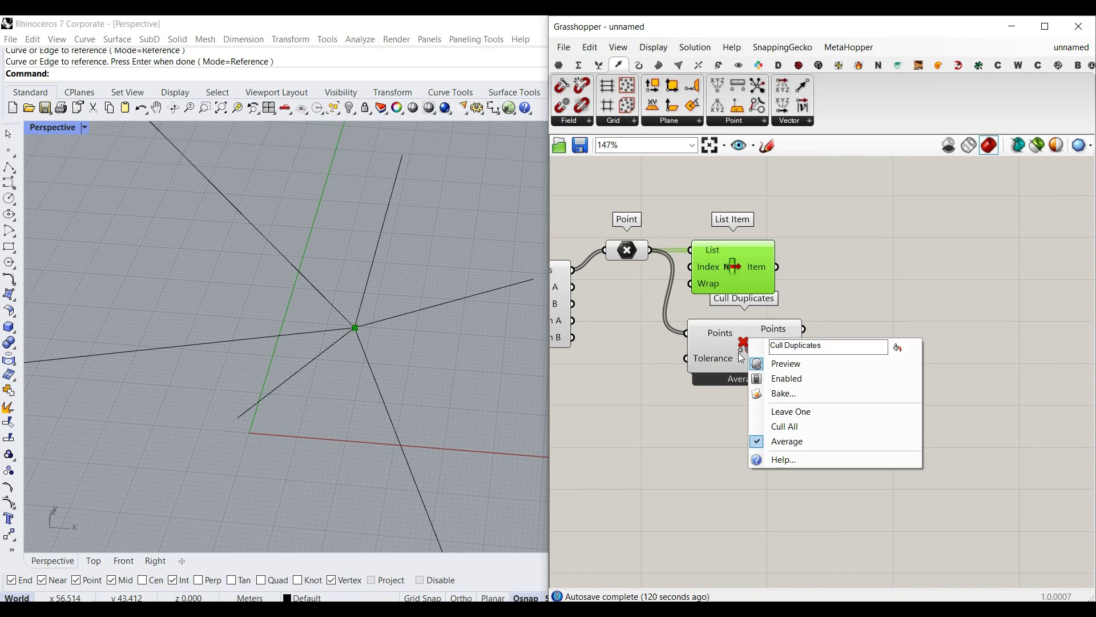
left_click(799, 412)
left_click(559, 64)
left_click_drag(562, 105, 848, 330)
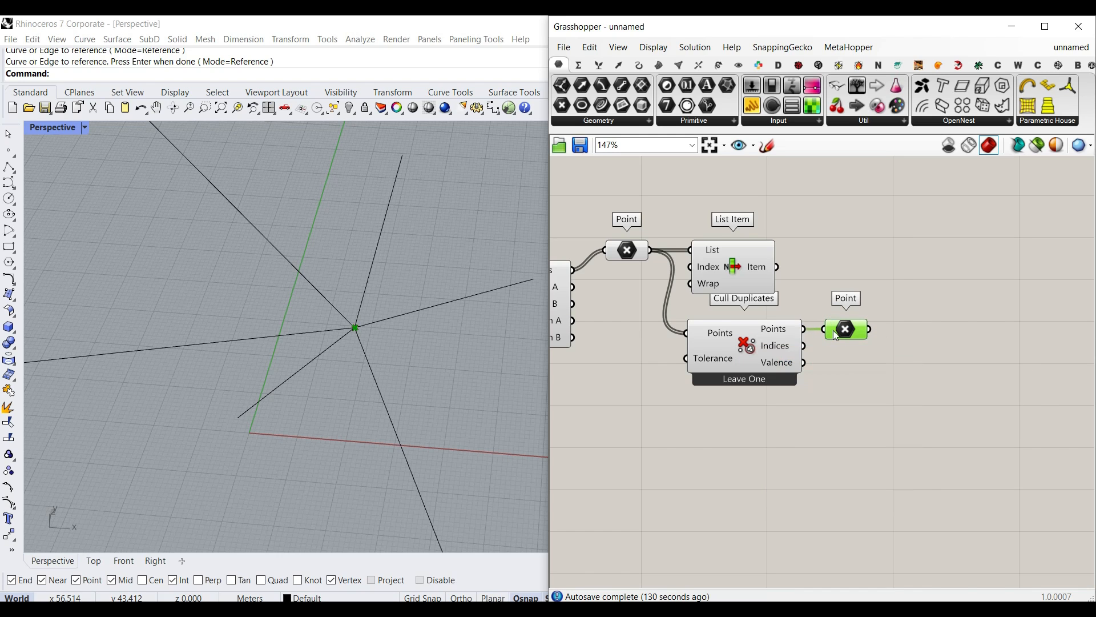
- Move the Cull Duplicates component and its Point parameter together above the List Item component
right_click_drag(870, 396, 882, 471)
left_click_drag(920, 475, 750, 394)
left_click_drag(763, 414, 767, 199)
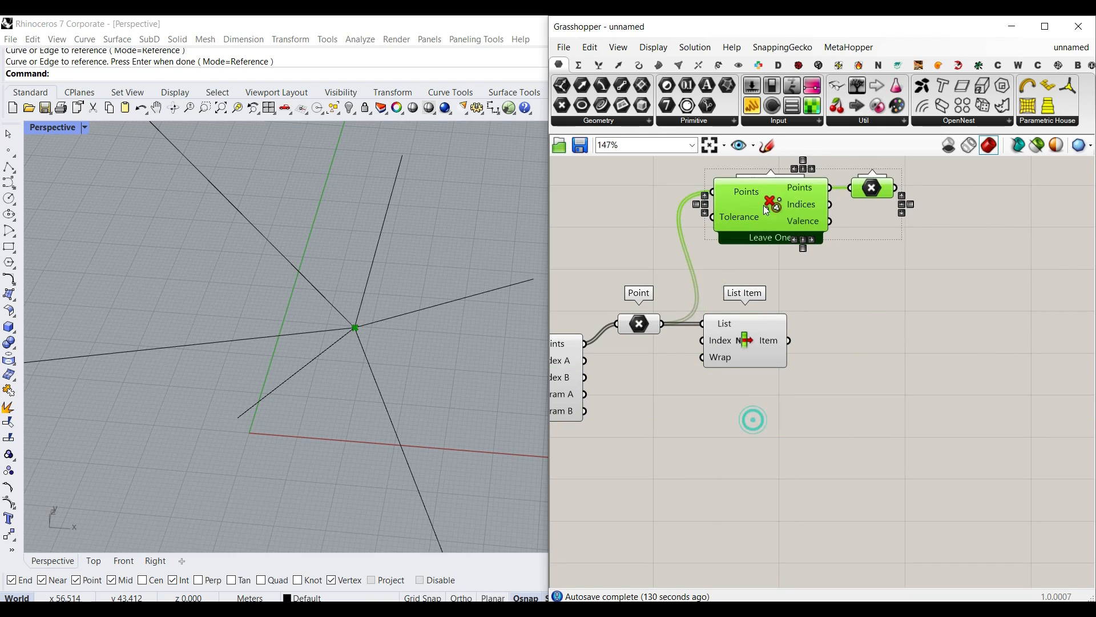
left_click(754, 419)
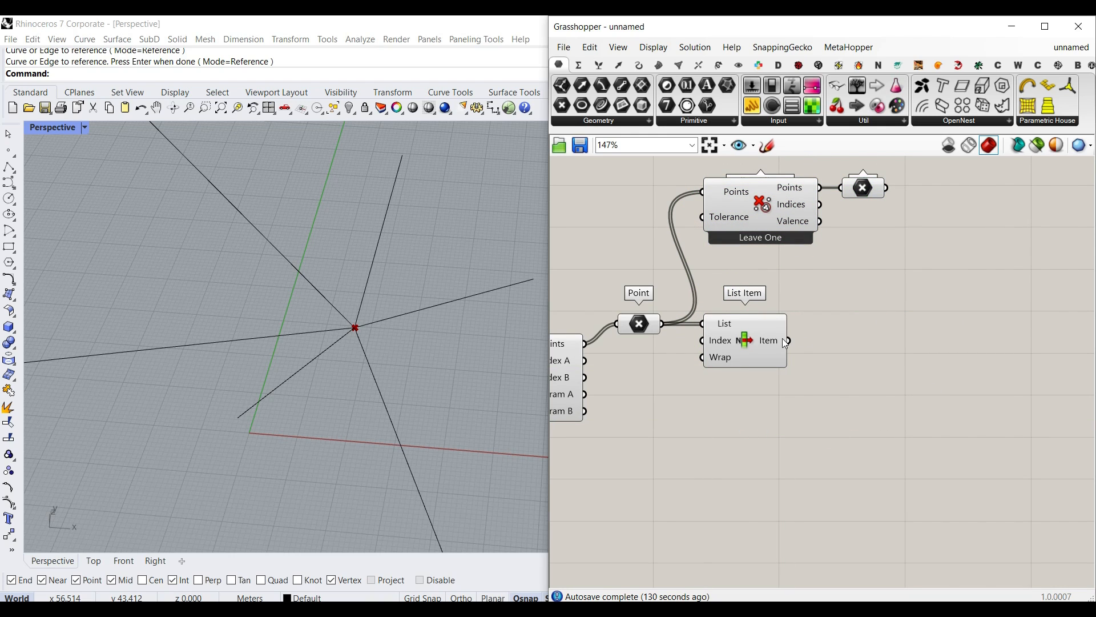
- Duplicate the Point parameter, connect List Item's Item output to the copy, and save the definition as example-file
left_click(871, 190)
left_click_drag(879, 195, 892, 351, "alt")
left_click_drag(788, 340, 910, 350)
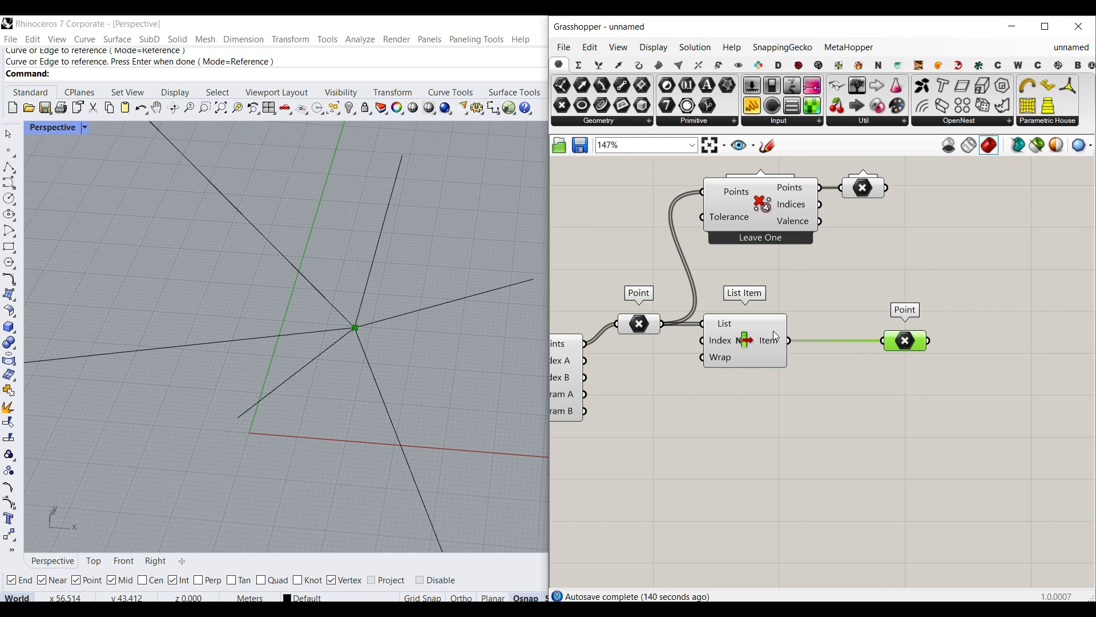
key("ctrl+s")
right_click_drag(359, 334, 370, 358)
scroll(370, 358, "up", 5)
mouse_move(391, 358)
left_mouse_down()
mouse_move(335, 374)
mouse_move(393, 355)
left_mouse_up()
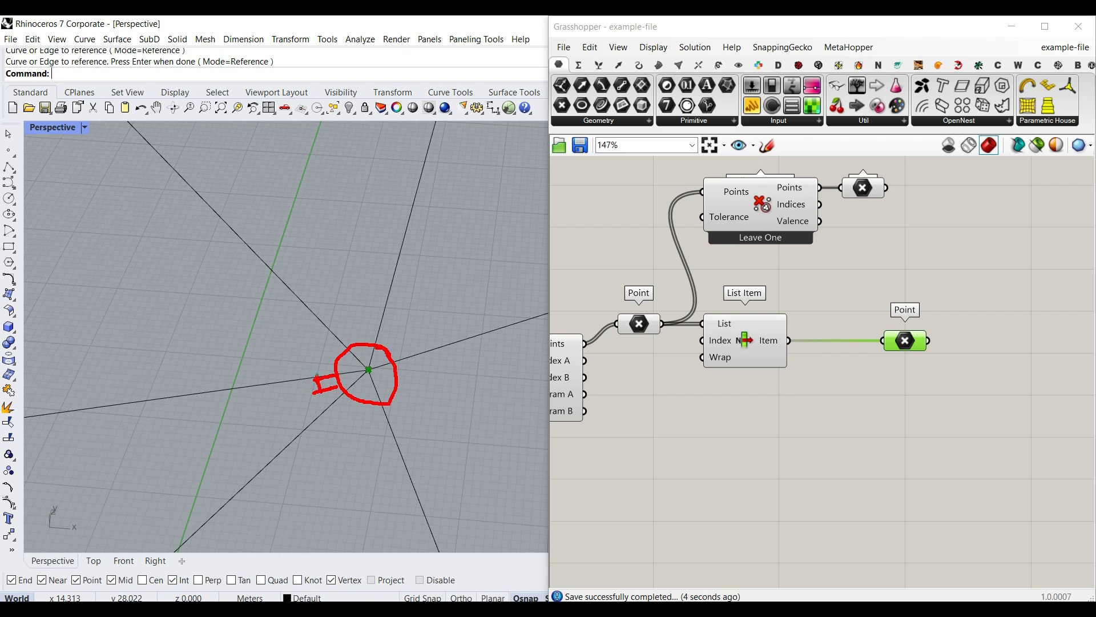
mouse_move(279, 366)
left_mouse_down()
mouse_move(298, 422)
mouse_move(147, 441)
left_mouse_up()
left_click_drag(163, 376, 282, 368)
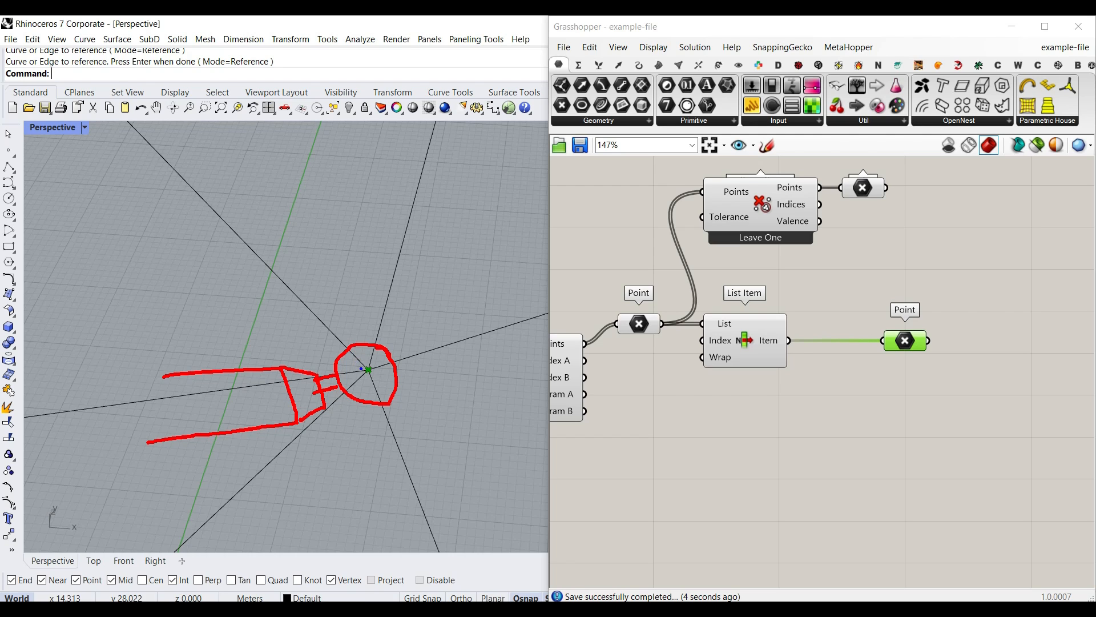
left_click_drag(285, 350, 290, 363)
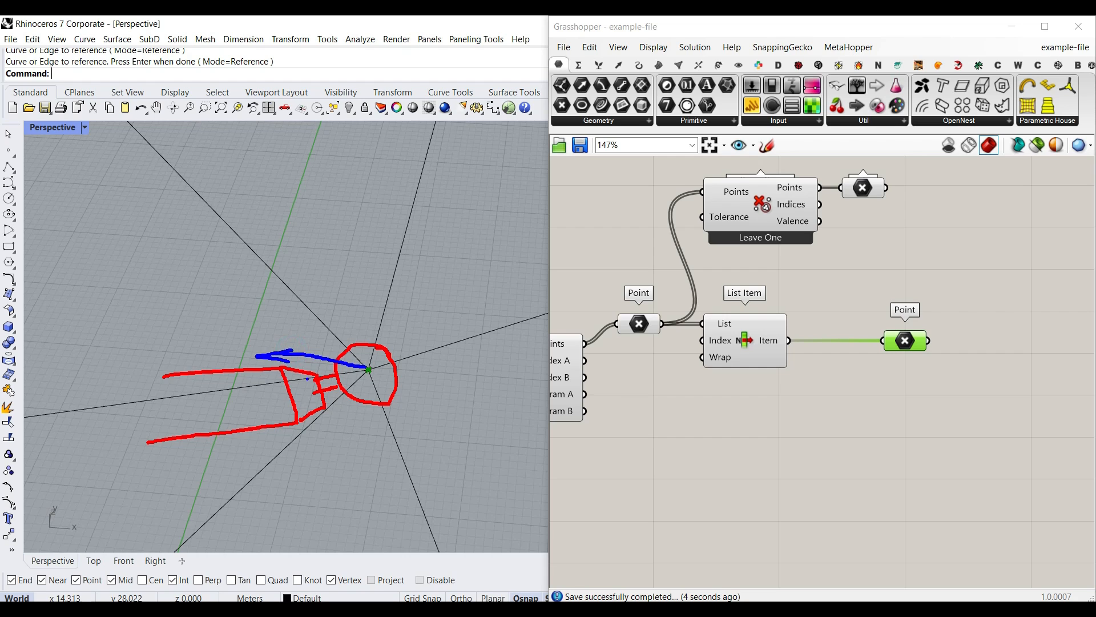
key("Escape")
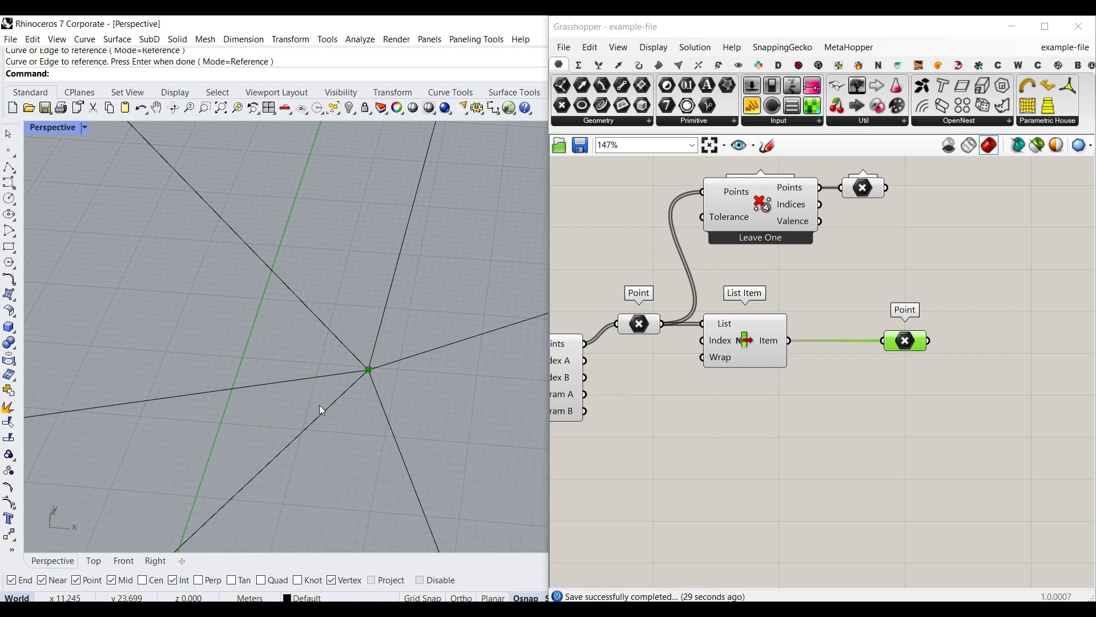
- Add a Sphere component and connect the List Item branch's Point parameter to its Base input
right_click_drag(971, 384, 800, 395)
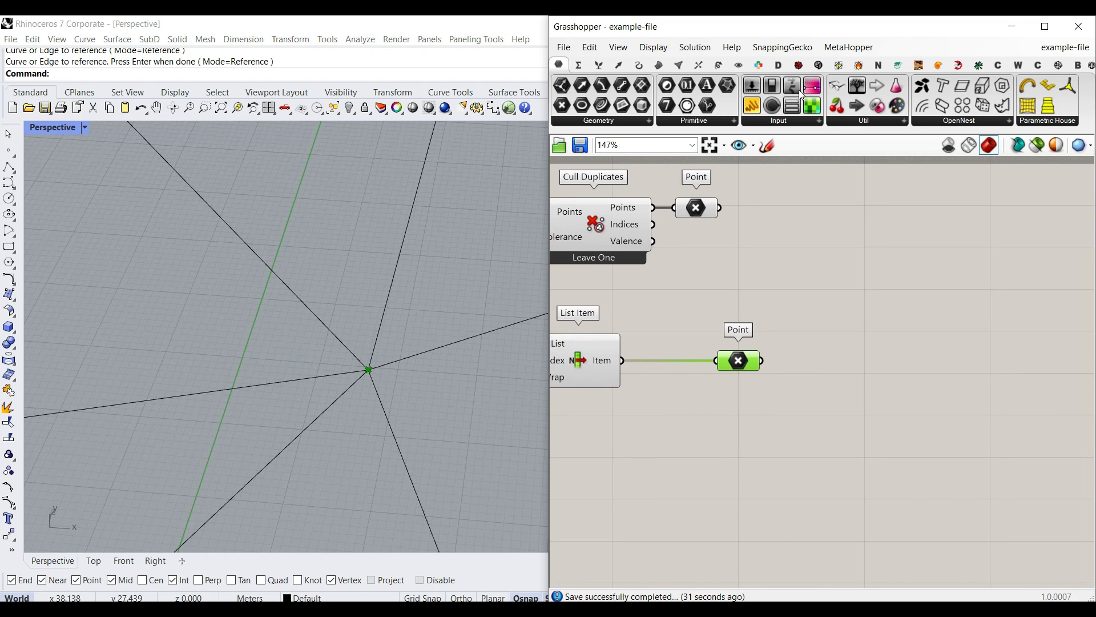
left_click(660, 64)
left_click(809, 370)
left_click_drag(753, 105, 835, 400)
left_click_drag(762, 364, 801, 391)
- Add a number slider with the value 2.555 and connect it to the Sphere's Radius input
right_click_drag(697, 441, 735, 427)
double_click(734, 428)
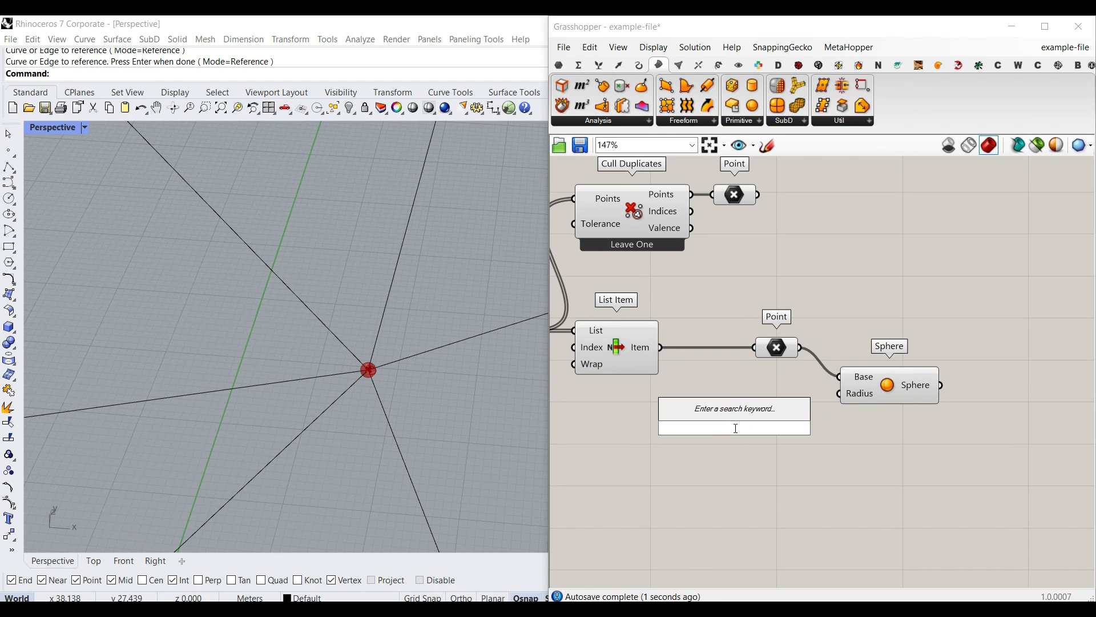
type("2.555")
key("Return")
left_click_drag(839, 394, 822, 427)
- Rename the radius slider to Sphere Radius and raise its value to 5.941
left_click_drag(749, 428, 701, 433)
right_click(678, 424)
type("Sphere Radius")
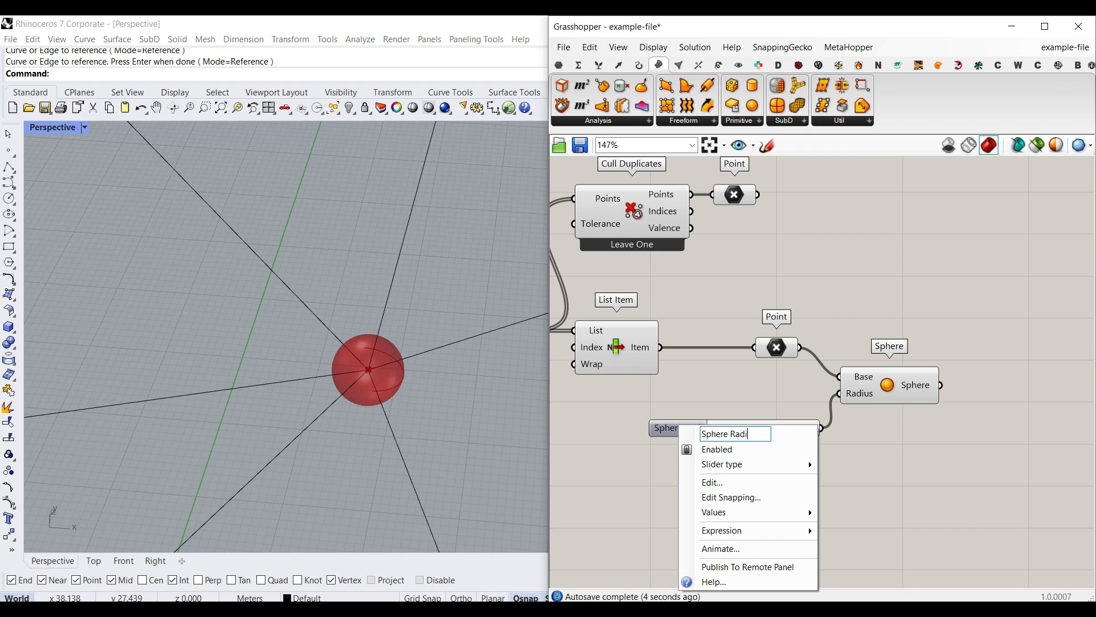
left_click(805, 401)
left_click_drag(765, 428, 781, 431)
scroll(325, 306, "up", 5)
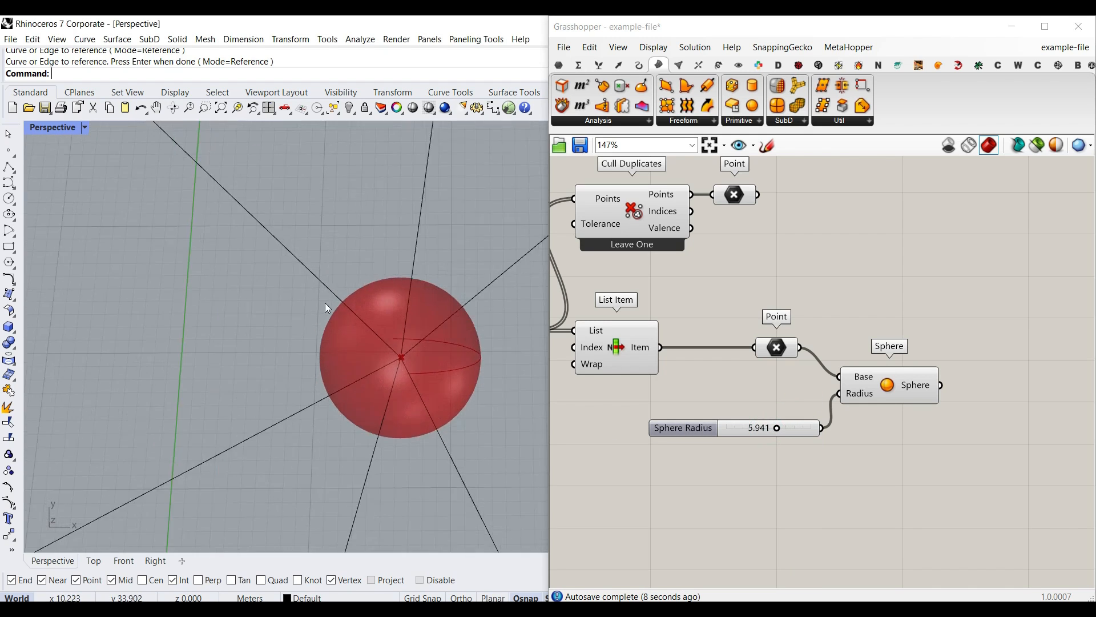
scroll(326, 392, "down", 5)
scroll(328, 428, "up", 5)
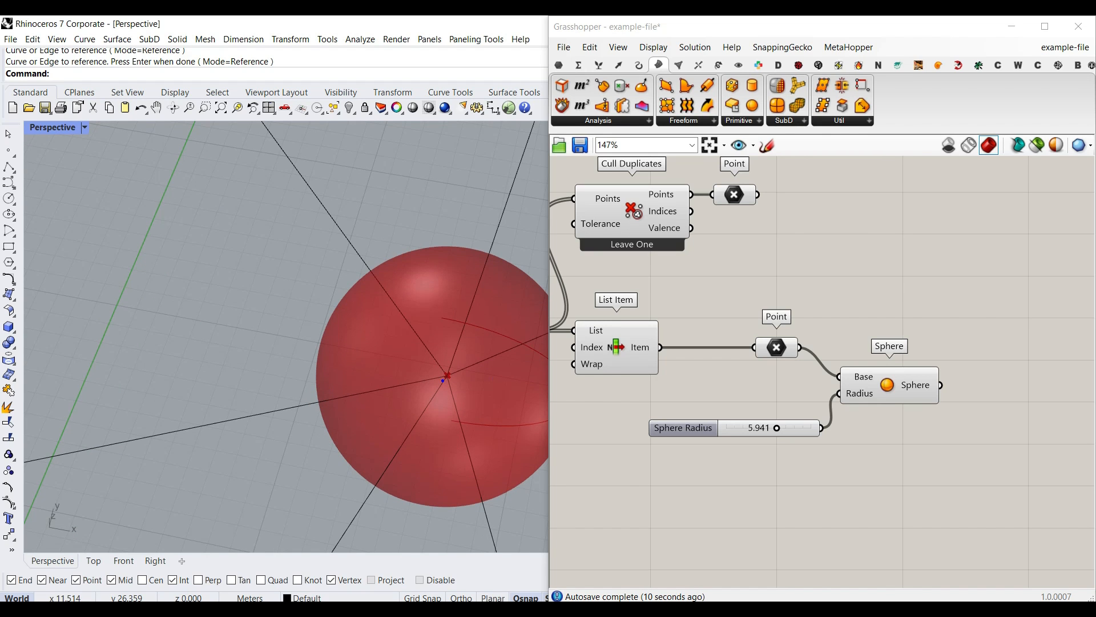
- Bake the Sphere into the Rhino document and inspect where the lines enter it
right_click(920, 380)
left_click(947, 404)
left_click(958, 534)
right_click_drag(285, 479, 403, 356)
scroll(403, 356, "down", 4)
right_click_drag(337, 505, 343, 491)
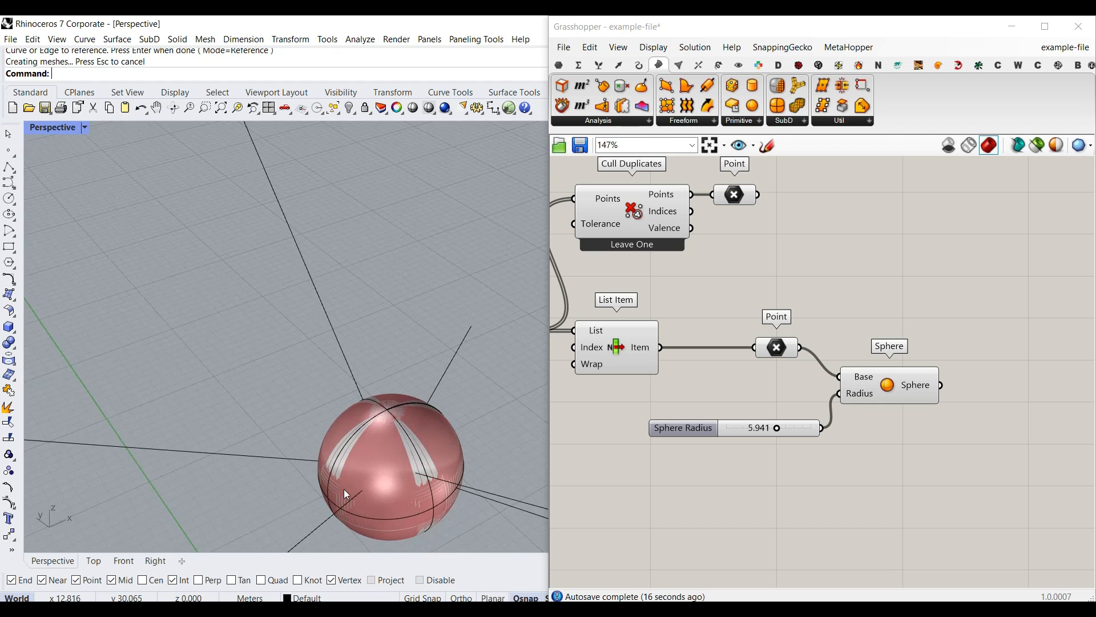
scroll(344, 489, "up", 6)
scroll(387, 438, "down", 3)
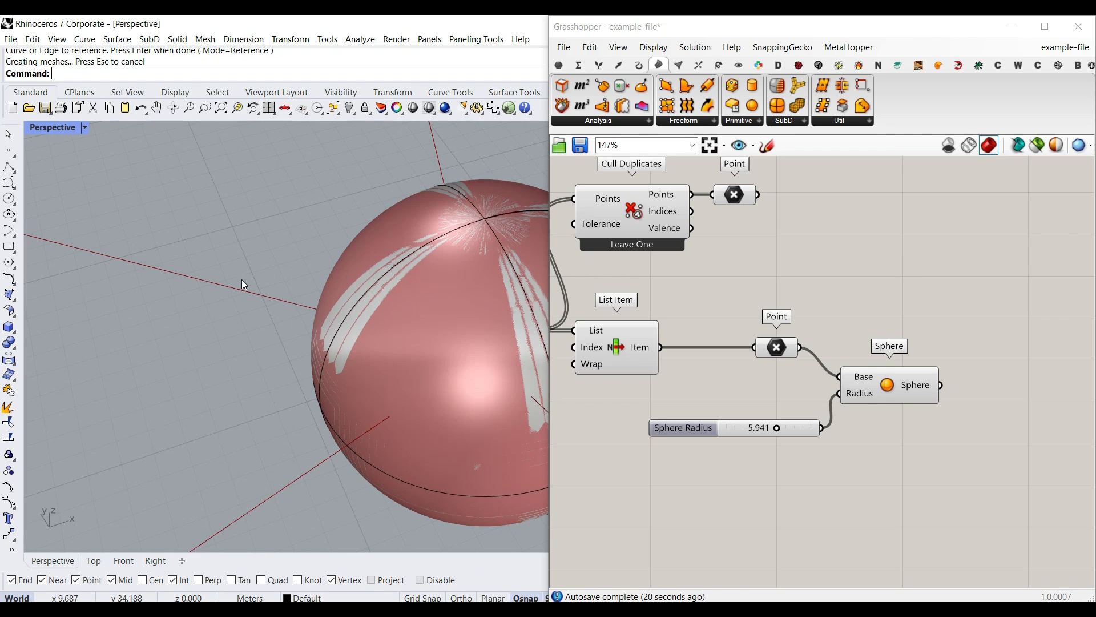
- Set the construction plane perpendicular to one of the node lines, with its origin on that line near the sphere's surface
left_click(53, 127)
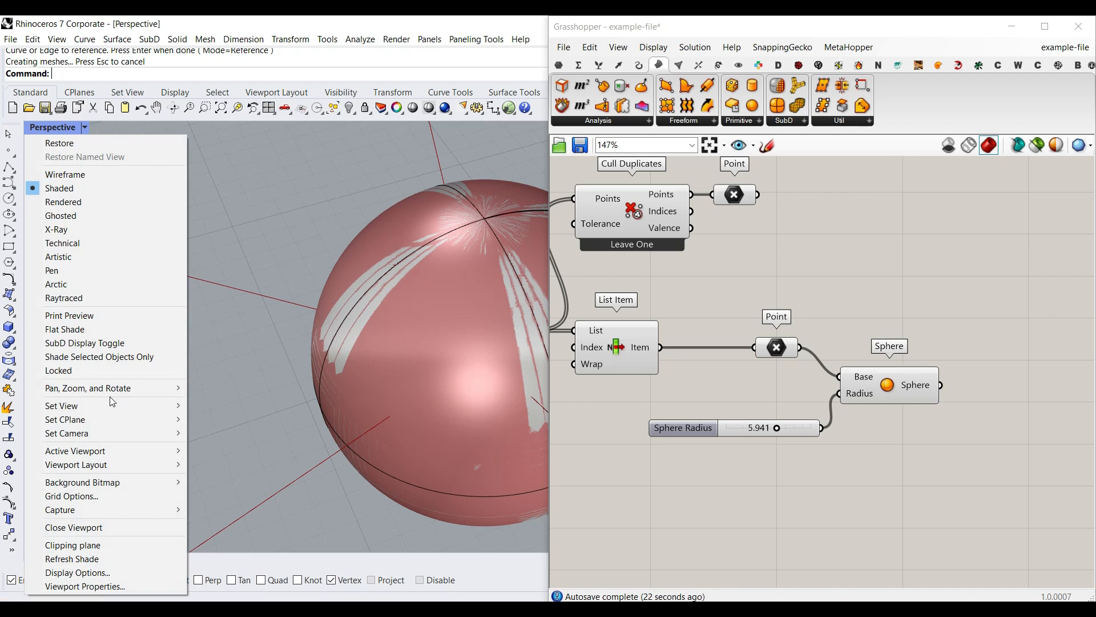
mouse_move(111, 421)
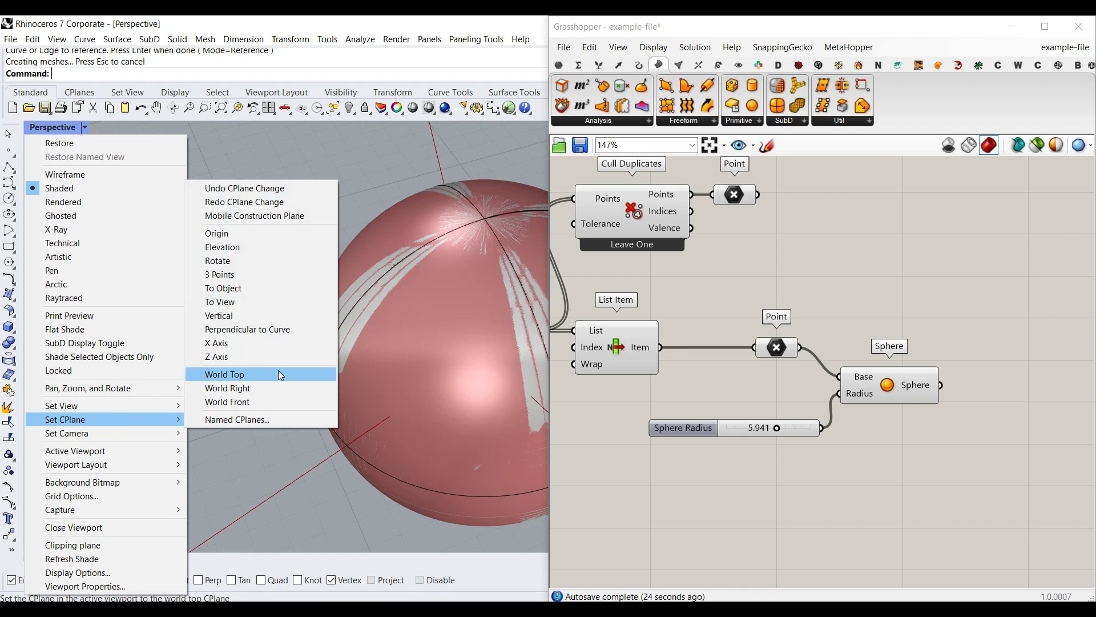
left_click(266, 330)
left_click(320, 463)
scroll(281, 407, "up", 3)
right_click_drag(282, 407, 366, 452)
scroll(289, 412, "down", 5)
scroll(327, 413, "up", 6)
scroll(284, 394, "up", 5)
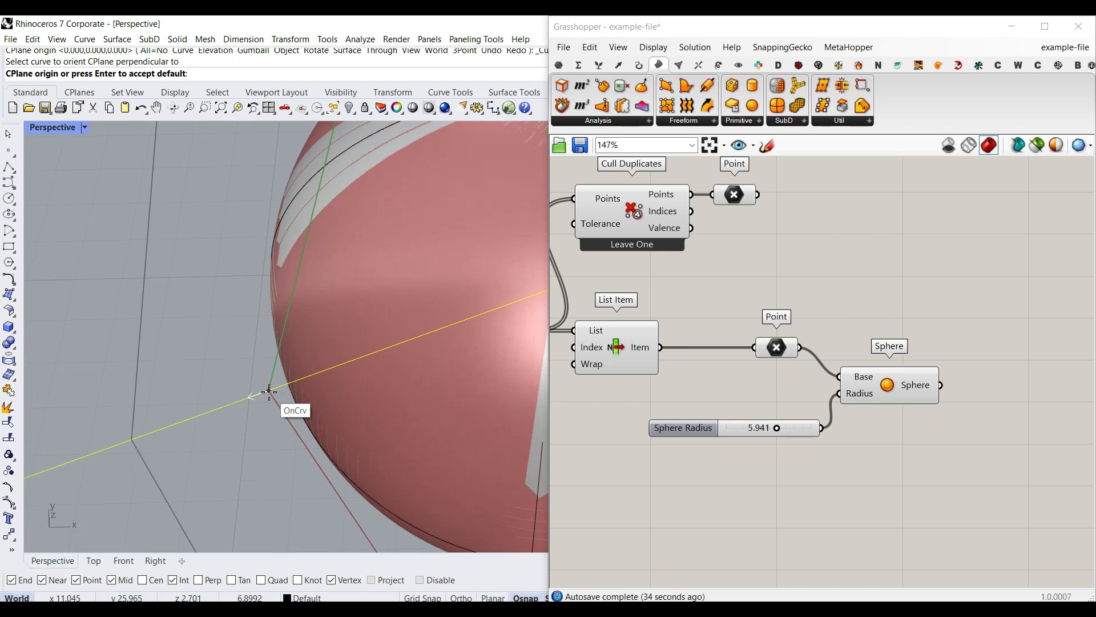
left_click(269, 392)
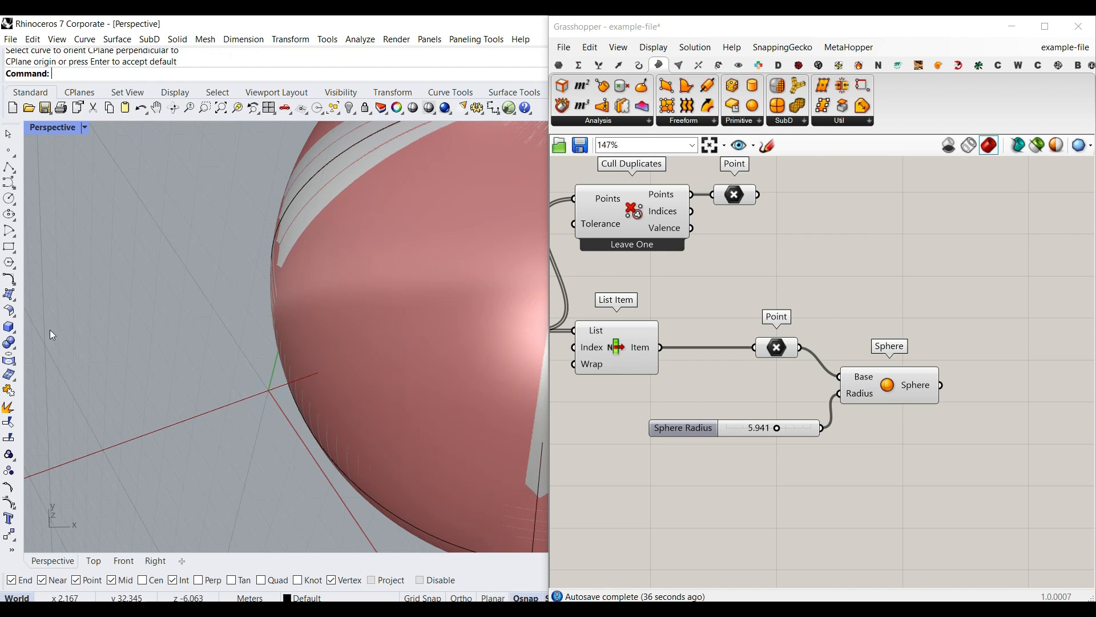
- Disable object snaps and draw a rectangular plane surface by two corners across the line beside the sphere
left_click(420, 580)
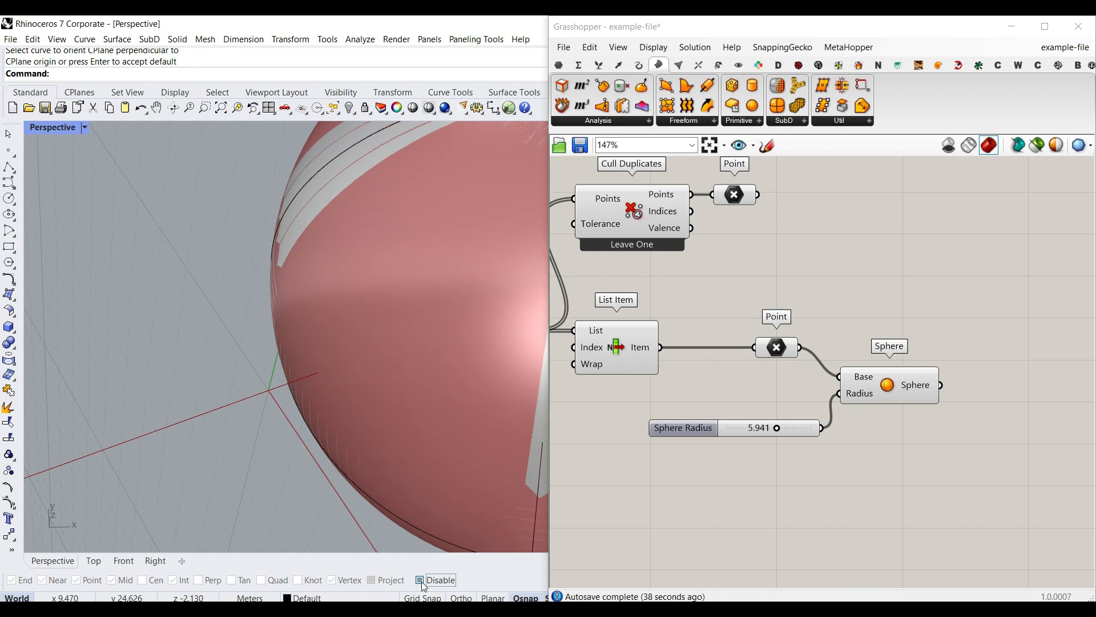
left_click(14, 299)
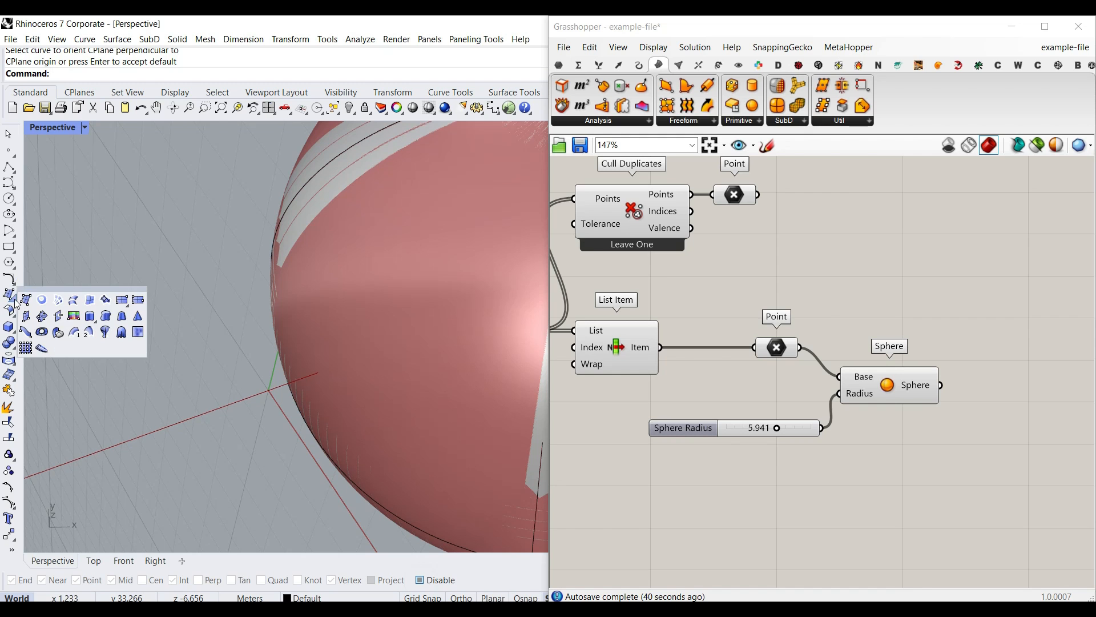
left_click(122, 299)
scroll(297, 365, "down", 8)
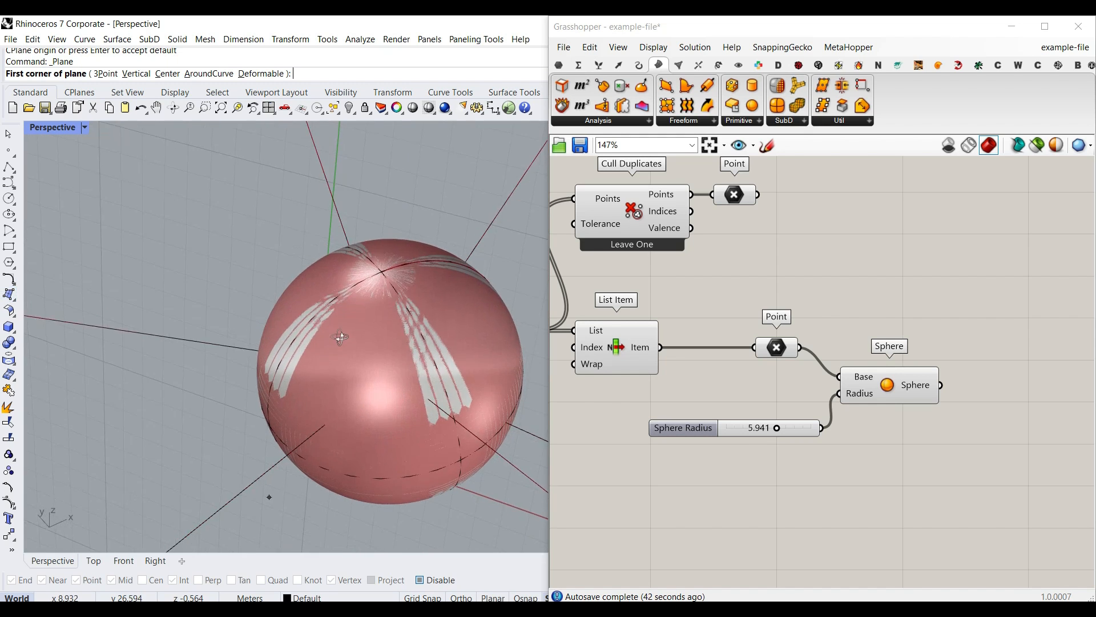
left_click(280, 428)
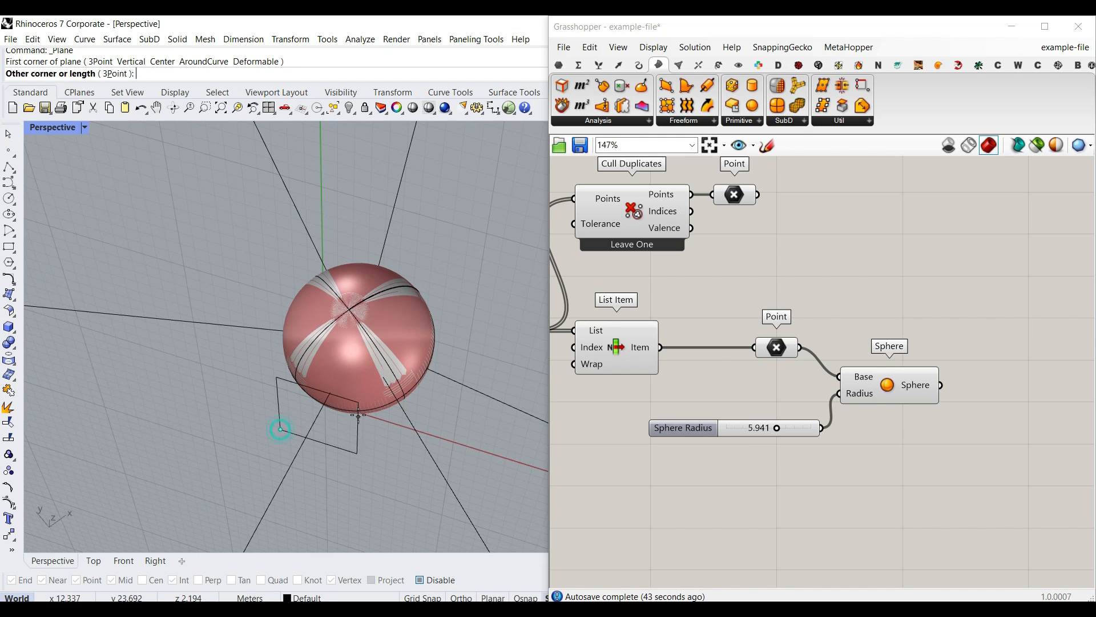
left_click(404, 387)
- Shift the rectangular plane surface within its own plane so it sits roughly centred on the line
right_click_drag(349, 370, 319, 402)
scroll(320, 402, "up", 3)
left_click(347, 373)
left_click_drag(334, 344, 333, 368)
left_click_drag(365, 410, 323, 388)
- Reset the Perspective viewport's construction plane to World Top
left_click(71, 127)
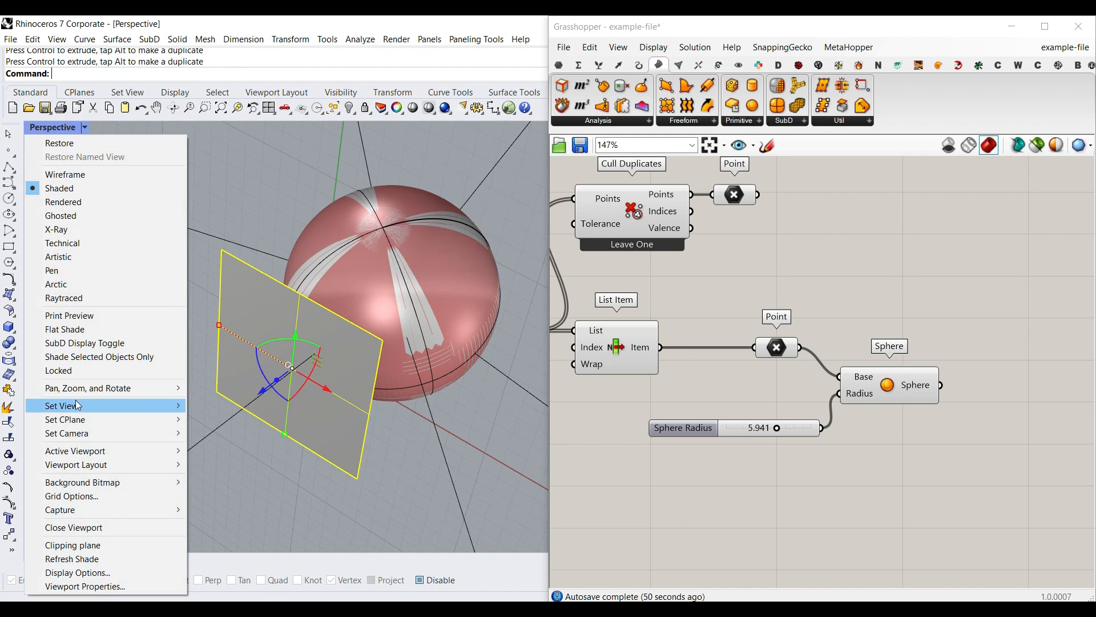
mouse_move(152, 422)
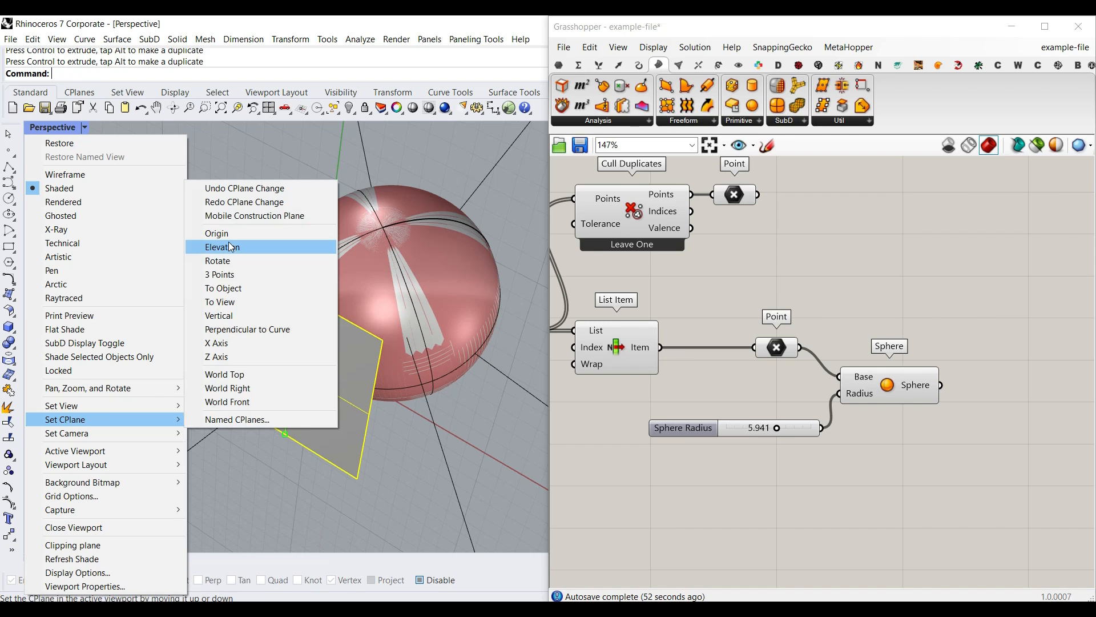
left_click(255, 375)
- Move the plane surface along the line toward the node so that it slices through the baked sphere
right_click_drag(339, 479, 277, 416)
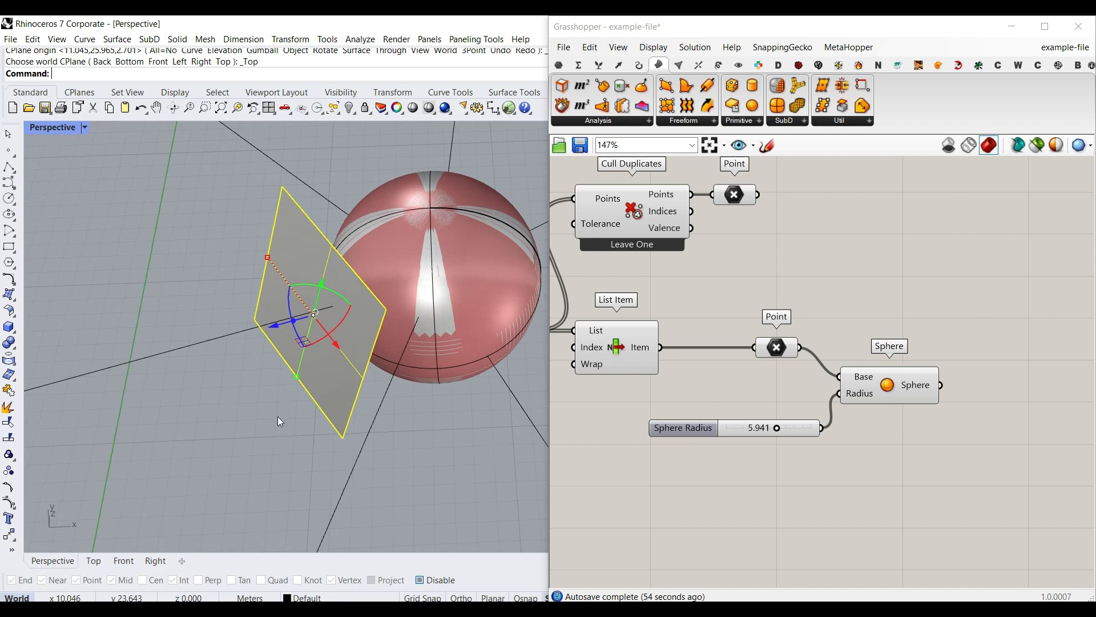
left_click_drag(273, 327, 303, 320)
left_click(286, 421)
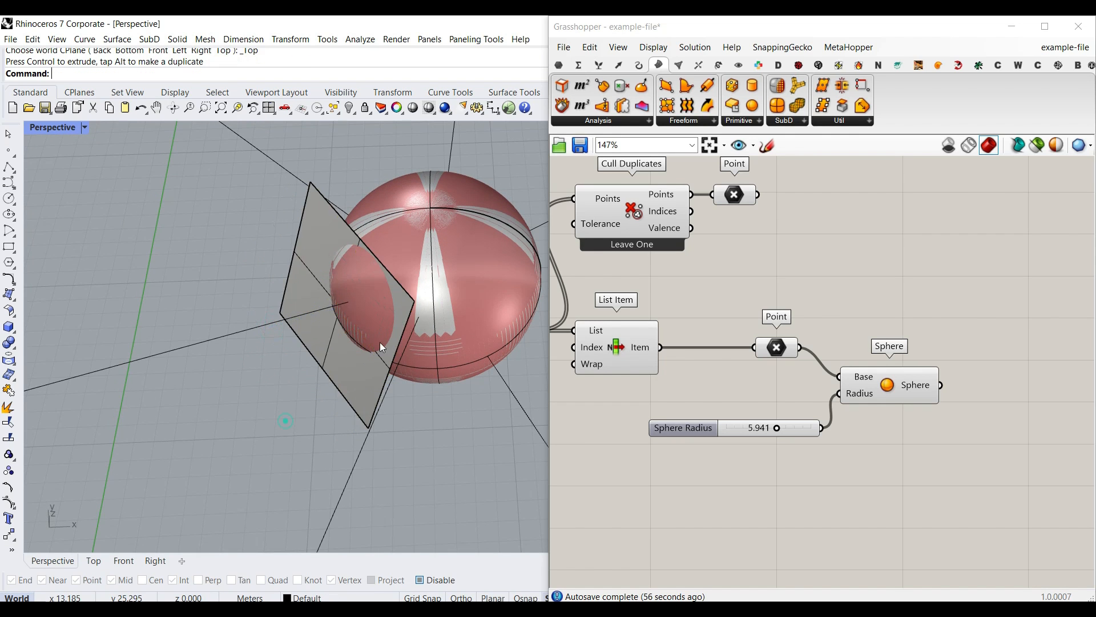
right_click_drag(379, 341, 391, 337)
scroll(445, 332, "up", 6)
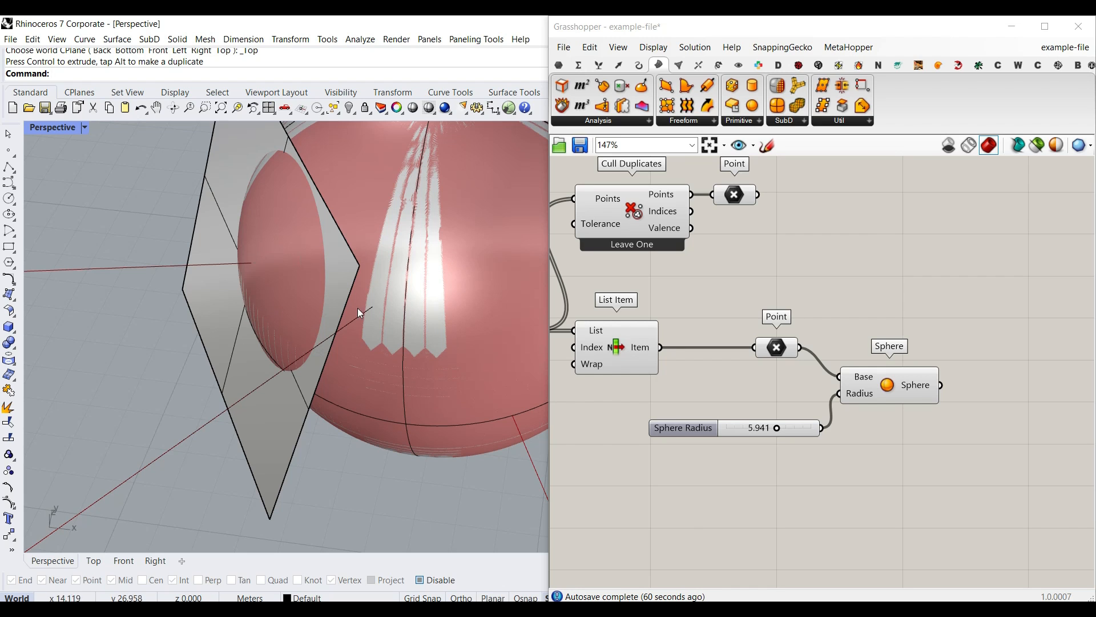
- Trim the baked sphere with the plane surface, removing the cap that lies outside the plane
left_click(423, 297)
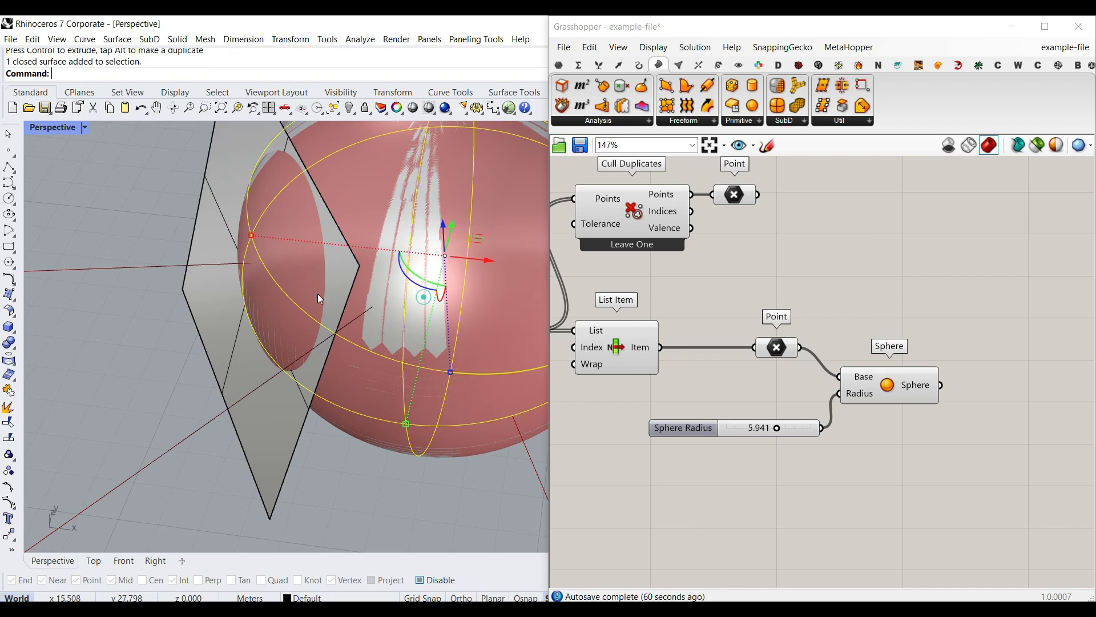
left_click(333, 280, "shift")
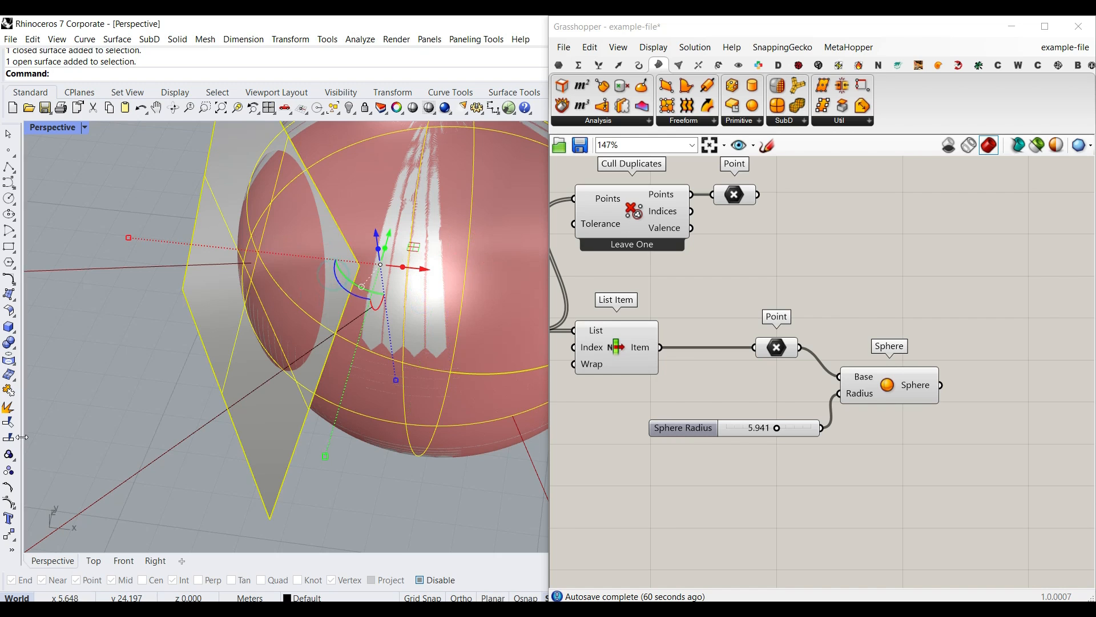
left_click(10, 423)
right_click_drag(337, 343, 341, 399)
scroll(341, 399, "up", 4)
left_click(348, 371)
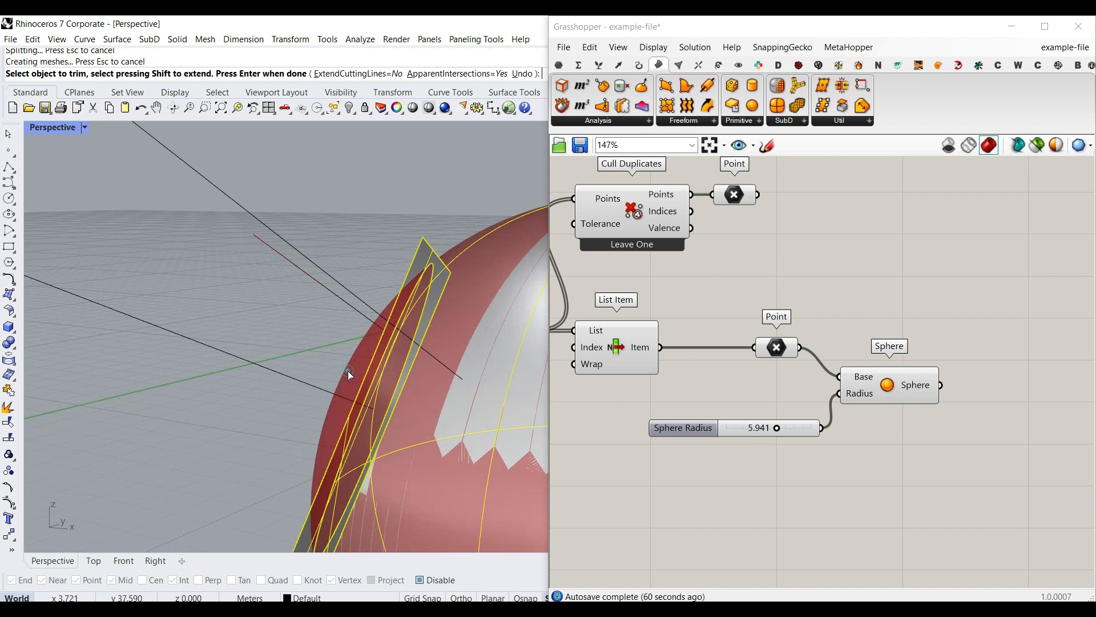
scroll(348, 371, "down", 4)
right_click(371, 221)
- Delete the rectangular plane surface used for cutting the sphere
left_click(344, 235)
right_click_drag(344, 235, 270, 424)
left_click(276, 384)
key("Delete")
- Move the trimmed sphere aside, clear of the Grasshopper preview sphere
scroll(280, 389, "down", 5)
scroll(278, 401, "up", 4)
scroll(276, 401, "down", 6)
left_click_drag(328, 375, 481, 360)
left_click(490, 430)
- Cap the open cut of the trimmed sphere and examine the flat circular face
scroll(489, 427, "up", 4)
right_click_drag(488, 427, 486, 394)
left_click(485, 394)
type("cap")
key("Return")
left_click(482, 455)
right_click_drag(414, 429, 338, 431)
scroll(344, 375, "up", 6)
scroll(343, 376, "down", 5)
scroll(339, 431, "up", 4)
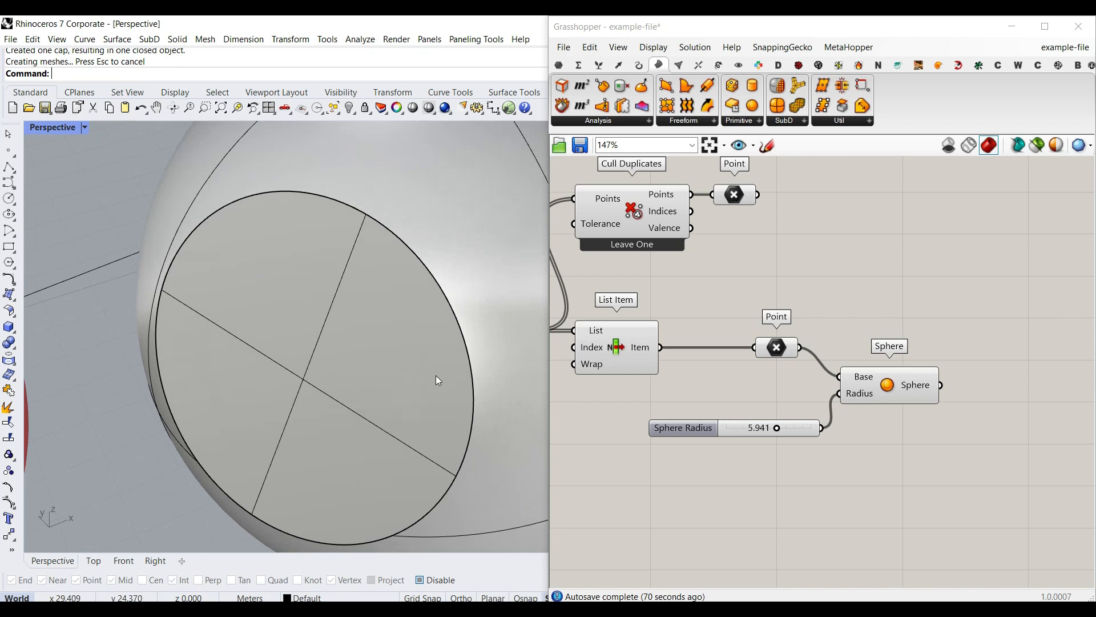
scroll(264, 372, "down", 6)
right_click_drag(315, 365, 345, 386)
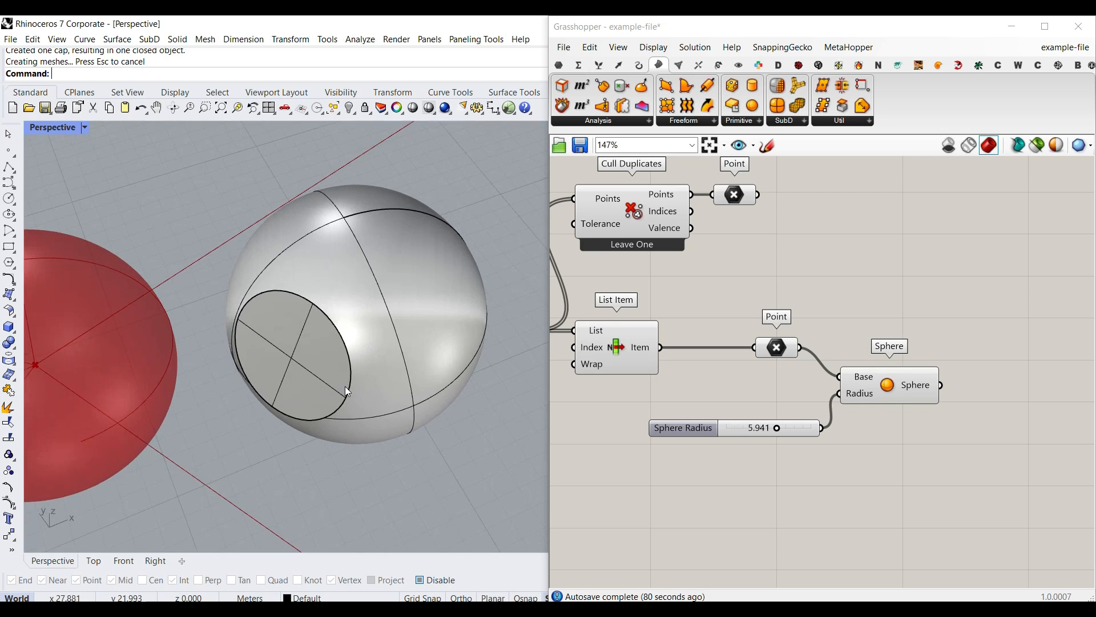
- Undo the capping and the sideways move of the trimmed sphere
key("ctrl+z")
left_click(430, 444)
key("ctrl+z")
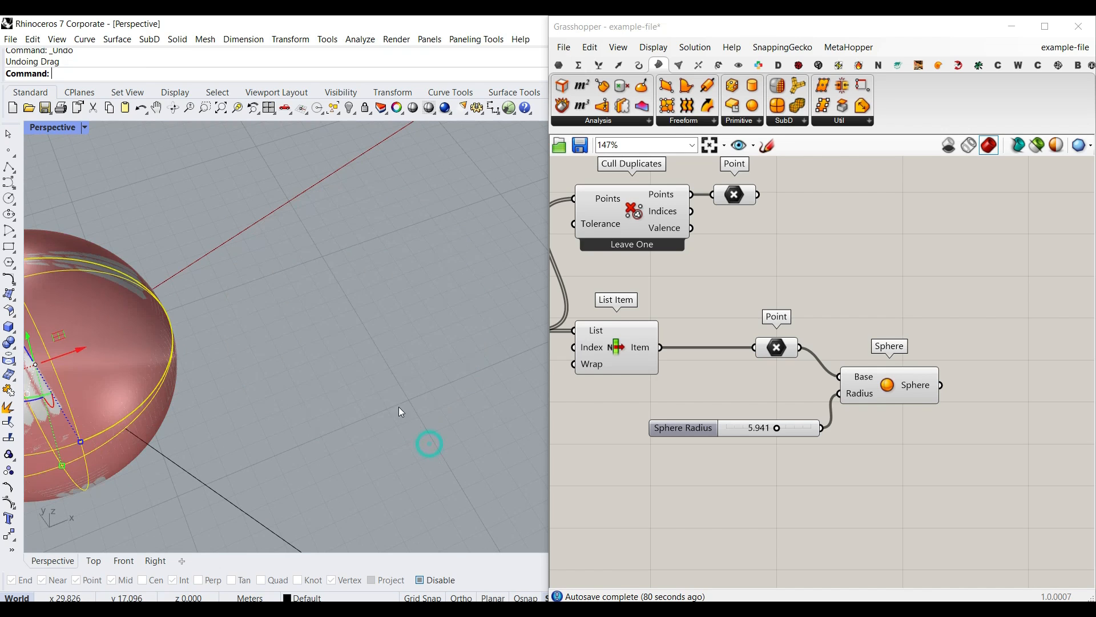
- Undo the manual plane cut of the sphere and the bake that produced it
scroll(412, 382, "down", 3)
key("ctrl+z")
key("ctrl+z")
key("ctrl+z")
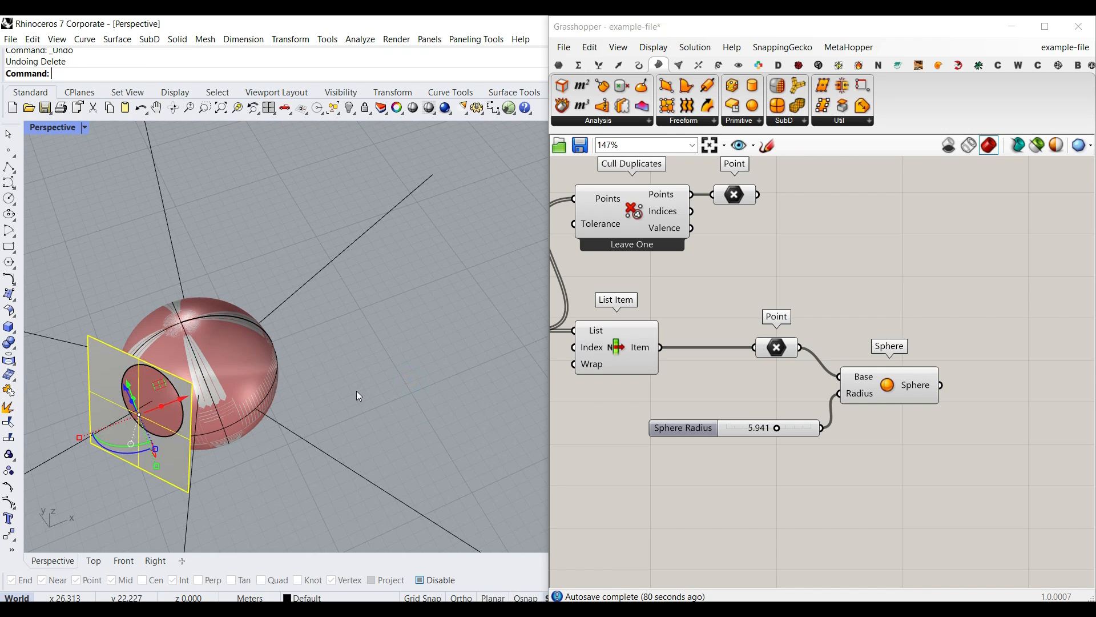
key("ctrl+z")
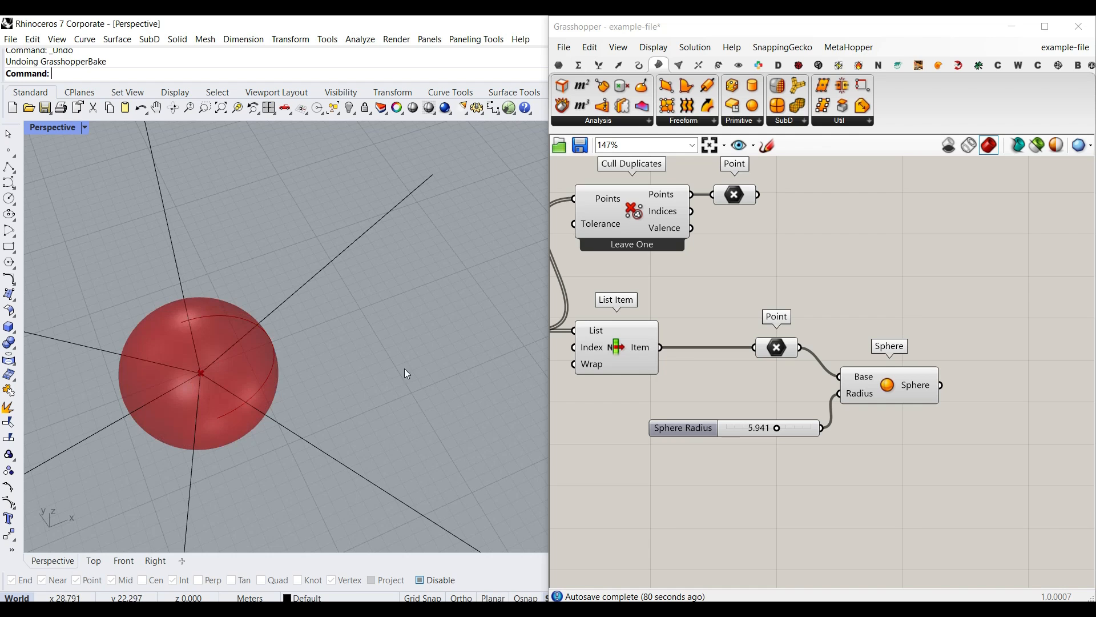
- Try a Point On Curve component on the joint lines at about 0.533, and delete it
scroll(366, 371, "down", 5)
right_click_drag(358, 371, 226, 365)
scroll(236, 338, "up", 6)
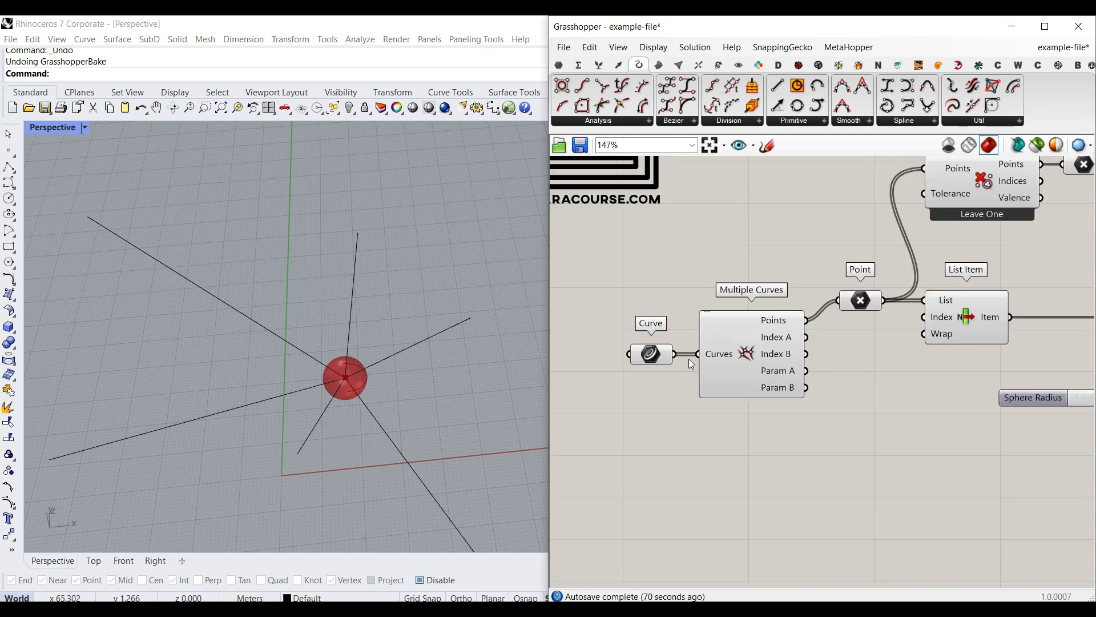
scroll(689, 359, "up", 2)
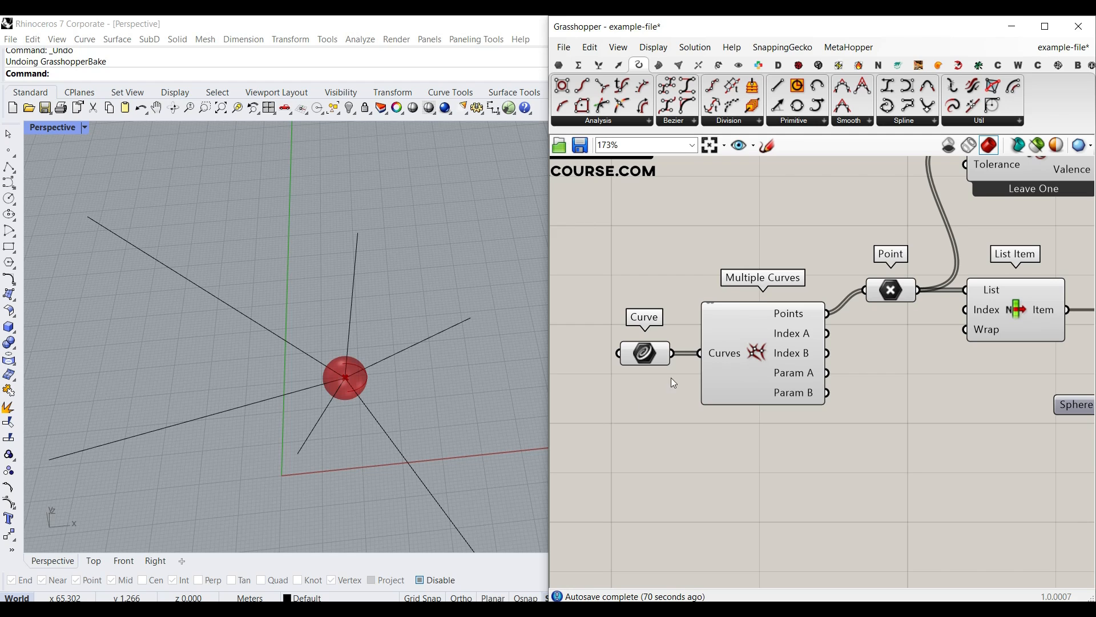
left_click(622, 106)
left_click(767, 475)
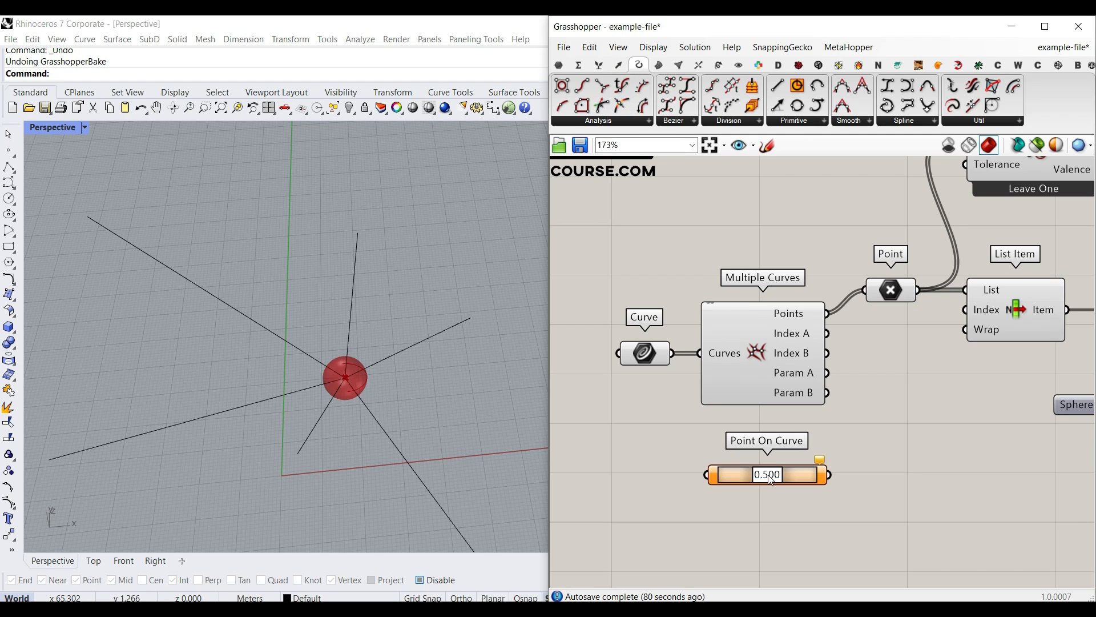
left_click_drag(673, 353, 770, 469)
left_click_drag(855, 455, 761, 489)
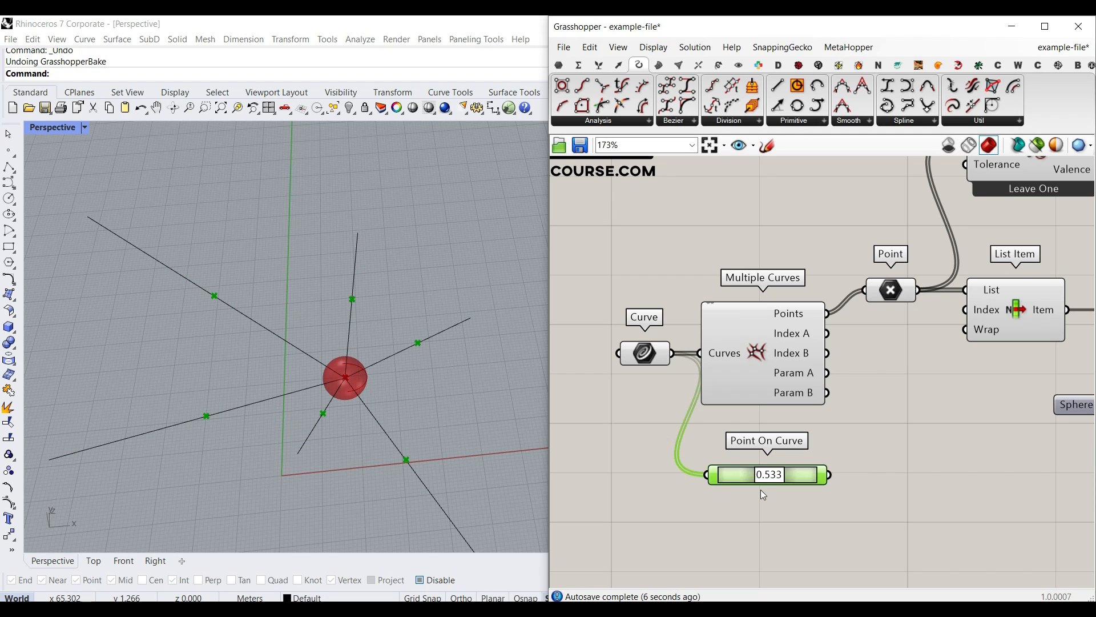
key("Delete")
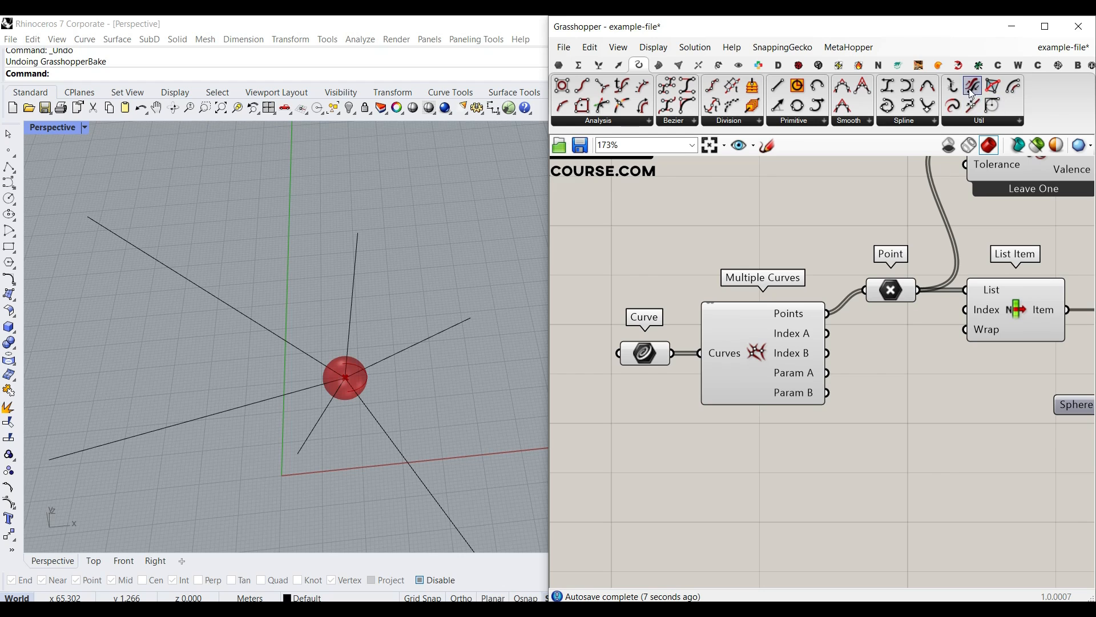
- Add a Flip Curve component and feed it the joint lines from the Curve parameter
left_click(775, 463)
right_click_drag(680, 384, 727, 370)
left_click_drag(717, 341, 862, 480)
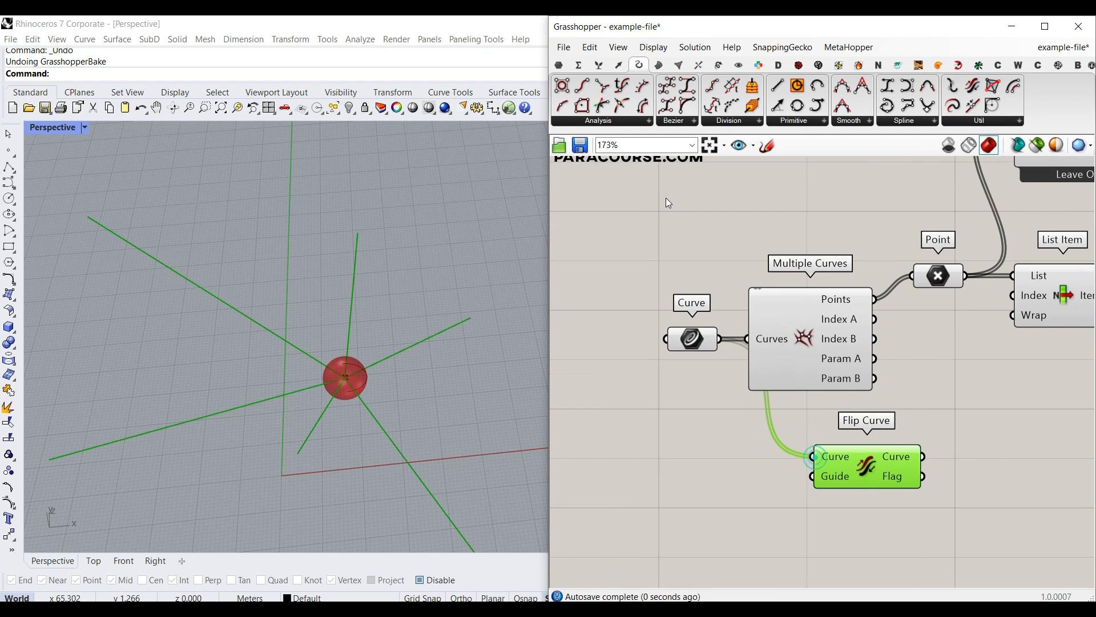
- Extract one line with a List Item component, use it as Flip Curve's Guide, and inspect the Flag output
left_click(599, 65)
left_click(723, 386)
left_click_drag(722, 389, 733, 428)
left_click_drag(718, 340, 687, 401)
left_click_drag(737, 416, 814, 481)
right_click_drag(859, 479, 800, 428)
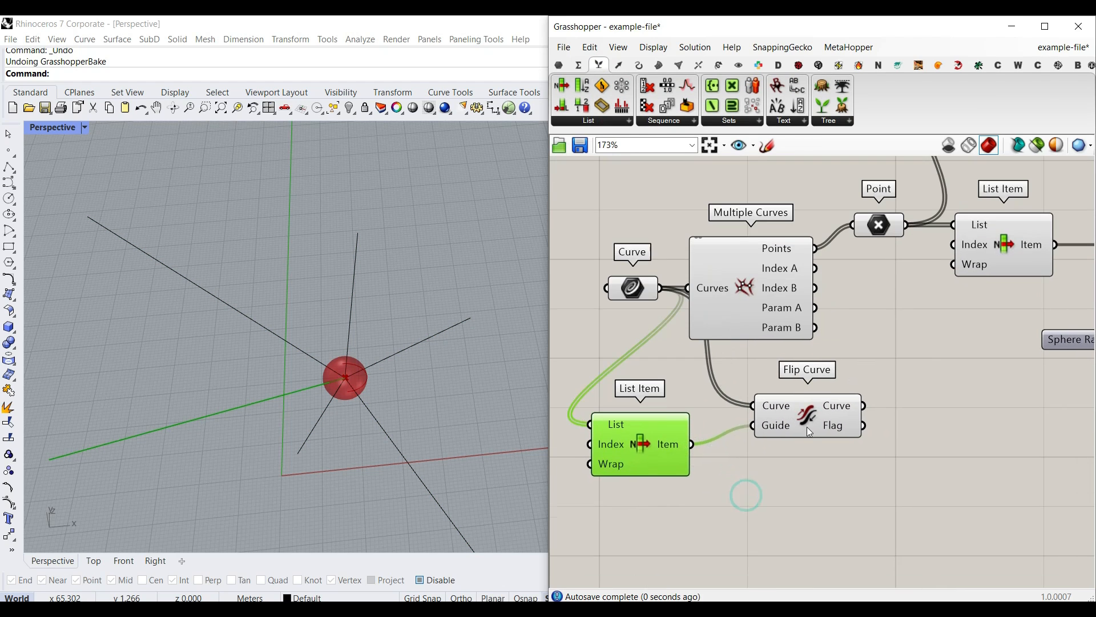
left_click_drag(810, 419, 803, 437)
mouse_move(837, 452)
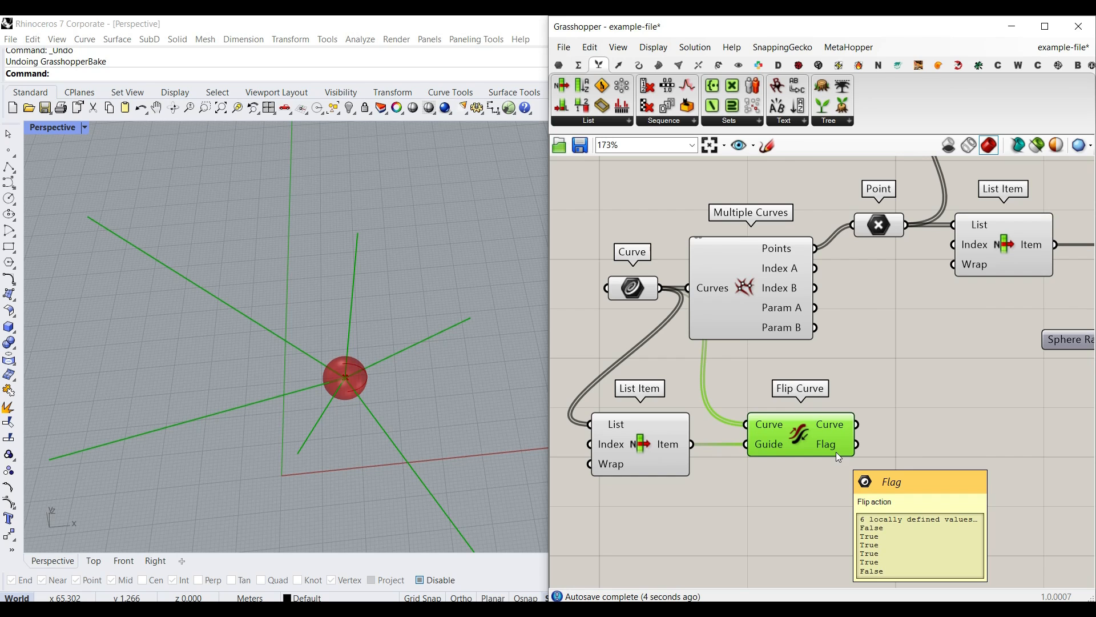
- Test the flipped curves with a Point On Curve at 0.500, and delete it along with the Flip Curve and its List Item
left_click(639, 64)
left_click_drag(582, 105, 908, 427)
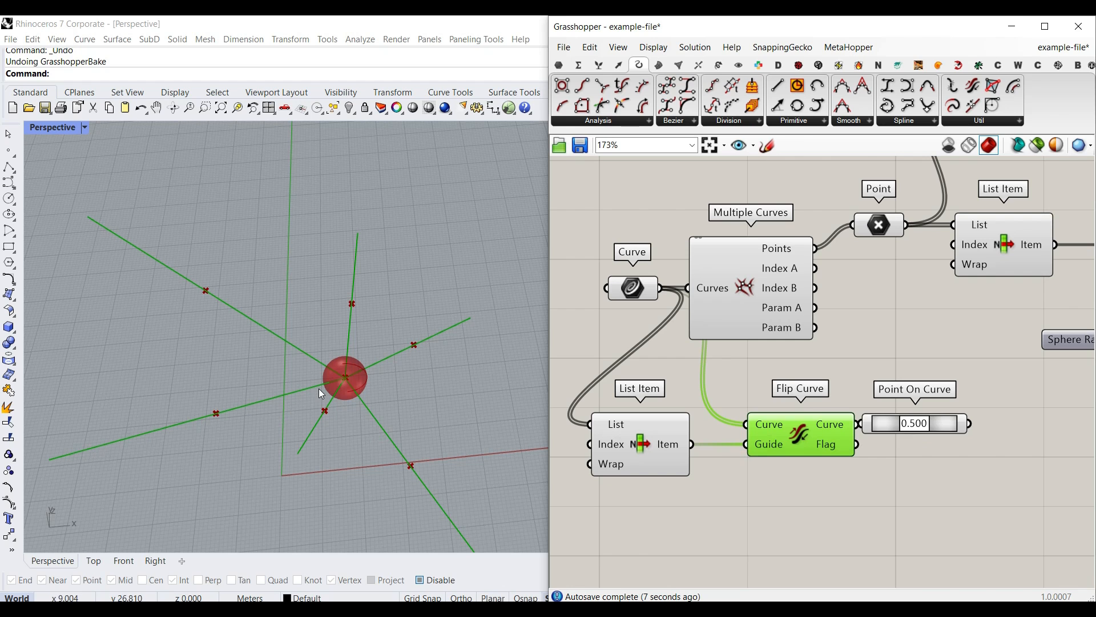
scroll(352, 381, "up", 2)
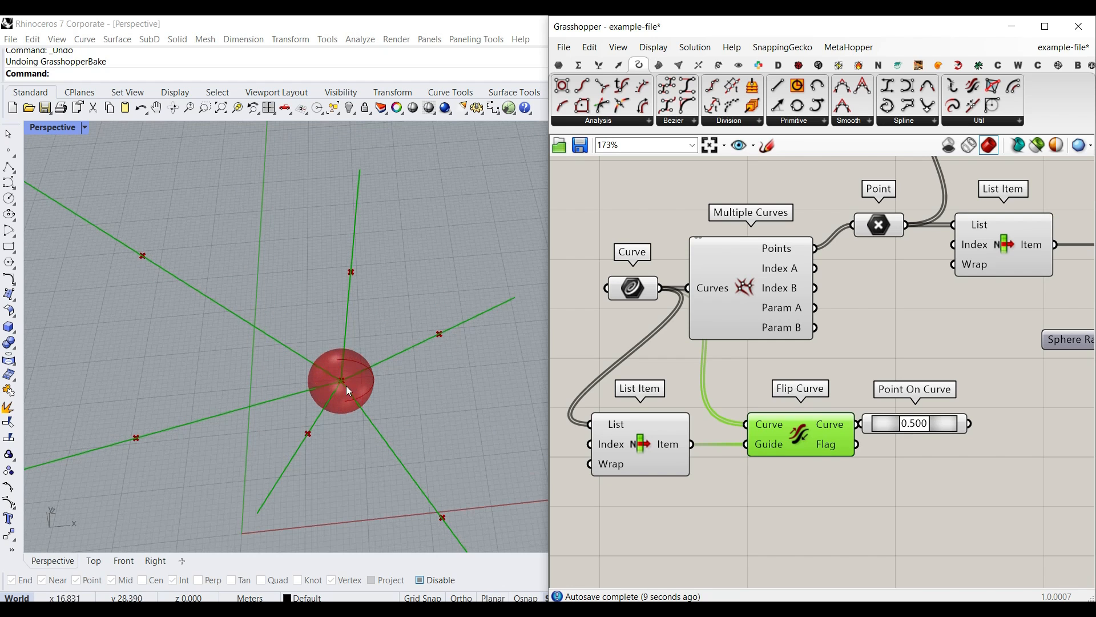
left_click_drag(975, 473, 647, 424)
key("Delete")
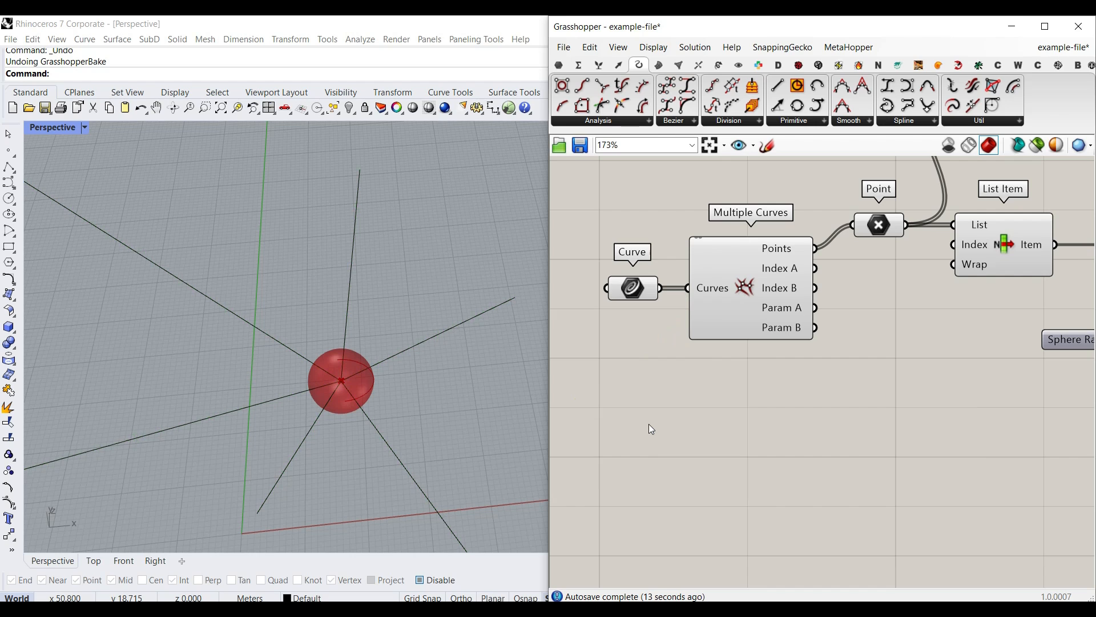
- Add an End Points component below Multiple Curves and connect the Curve parameter to it
scroll(782, 435, "down", 1)
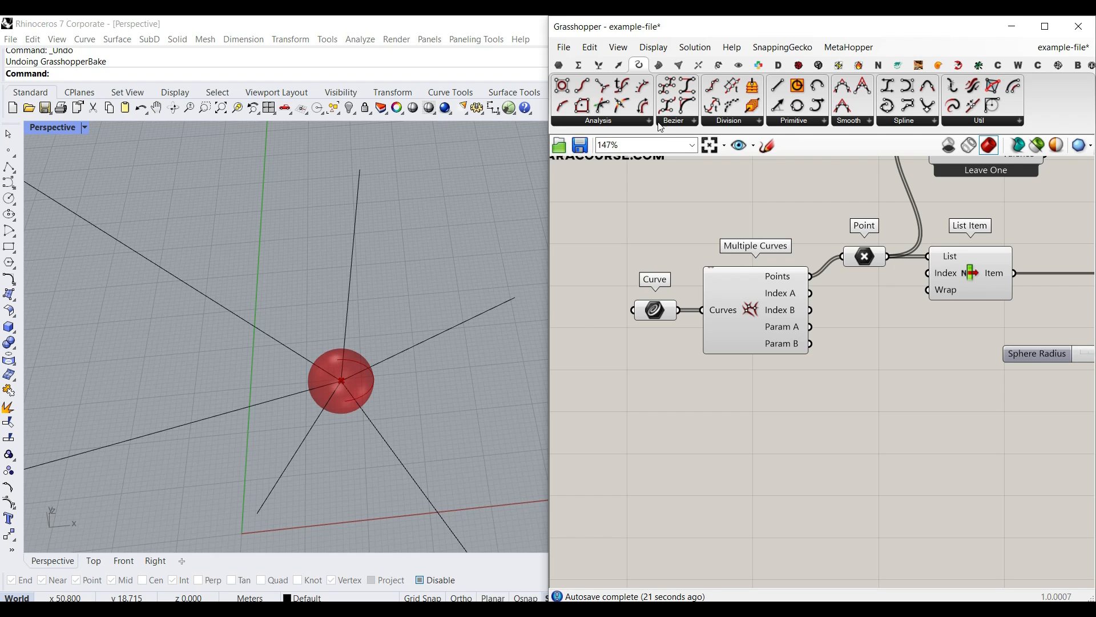
left_click(586, 90)
left_click(781, 462)
left_click_drag(677, 310, 739, 463)
- Graft both the Start and End outputs of the End Points component
right_click_drag(796, 469, 733, 421)
scroll(735, 426, "up", 3)
right_click(734, 401)
left_click(768, 464)
right_click(743, 435)
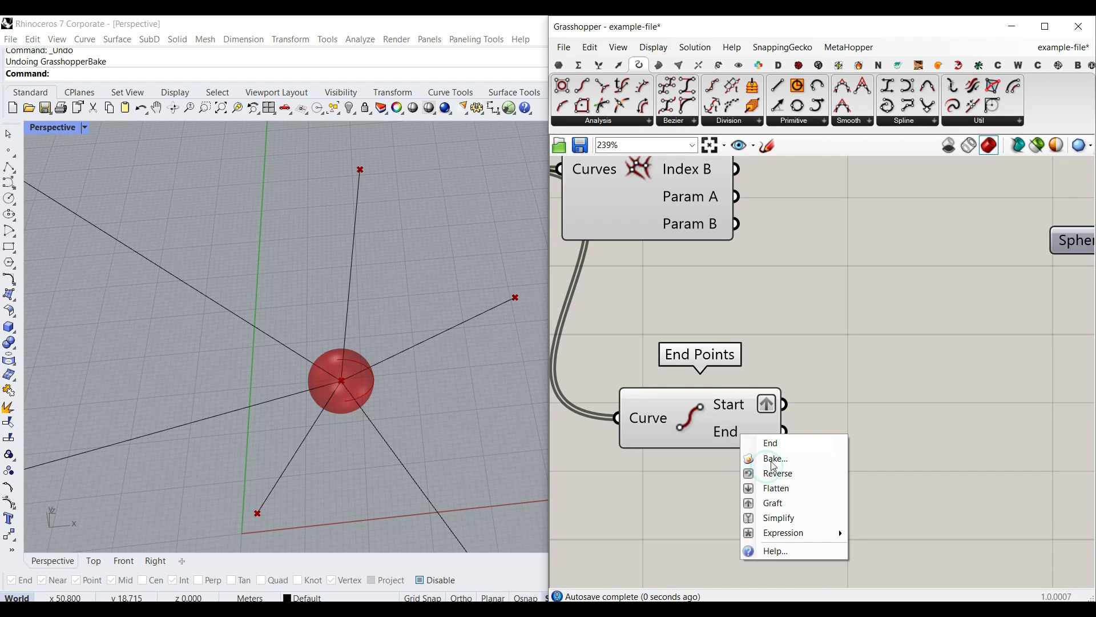
left_click(785, 504)
- Merge the grafted Start and End outputs into a new Point parameter and set it to Simplify
left_click(559, 65)
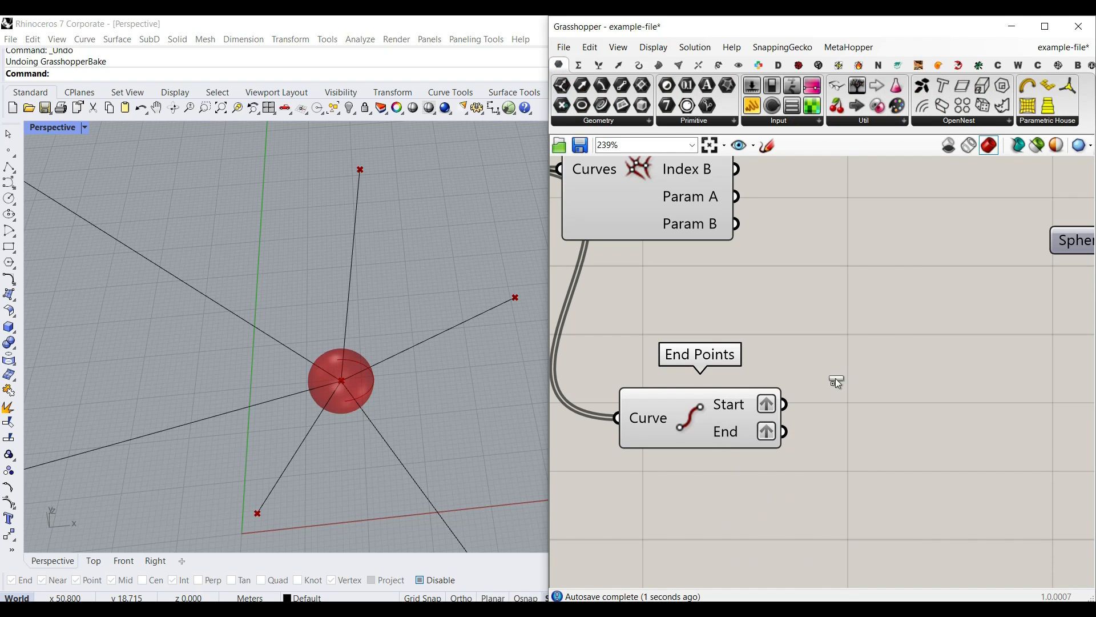
left_click_drag(835, 378, 855, 414)
left_click_drag(784, 405, 821, 413)
left_click(841, 421)
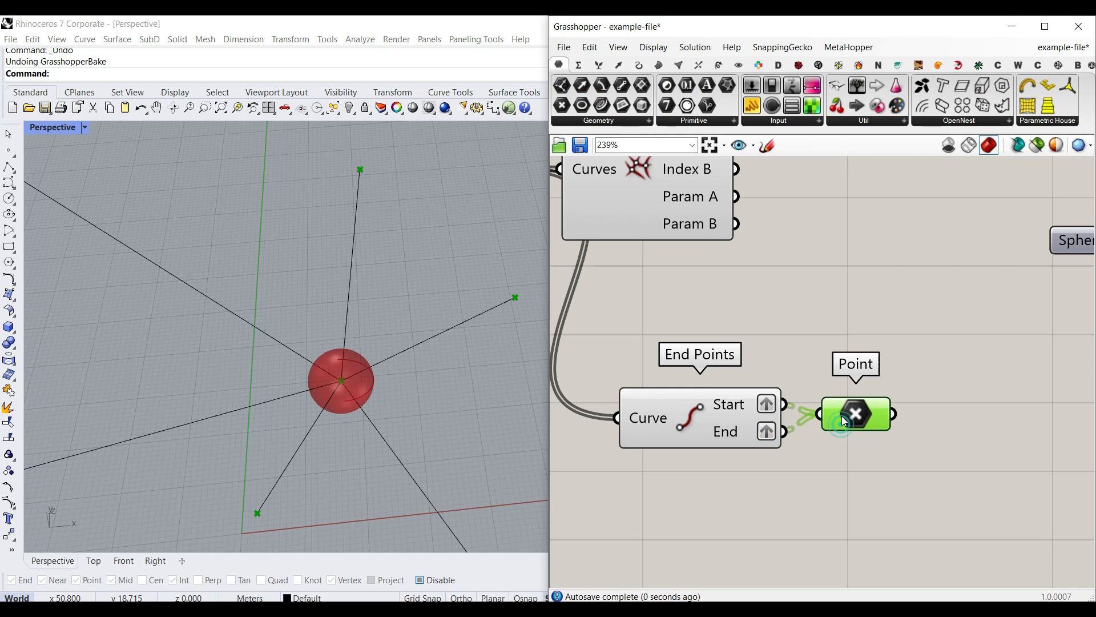
mouse_move(843, 419)
right_click(841, 416)
left_click(853, 464)
right_click_drag(872, 443, 765, 372)
mouse_move(749, 346)
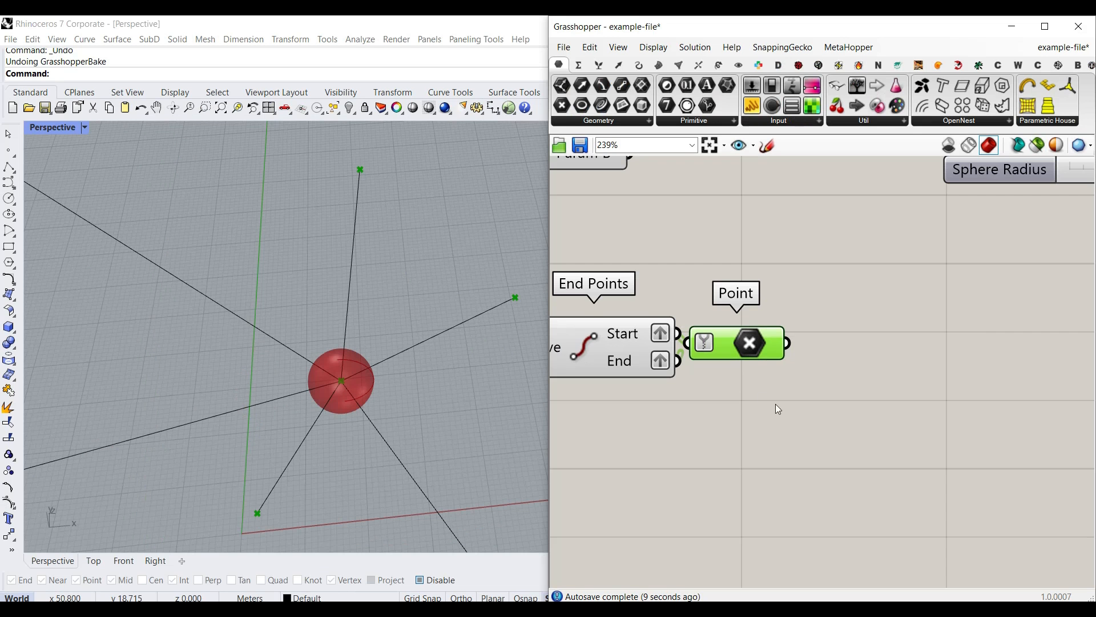
right_click_drag(789, 433, 823, 486)
left_click_drag(764, 411, 798, 421)
left_click(829, 323)
- Add a Closest Points component below the Sphere Radius slider, with room beside the simplified Point parameter
left_click(620, 65)
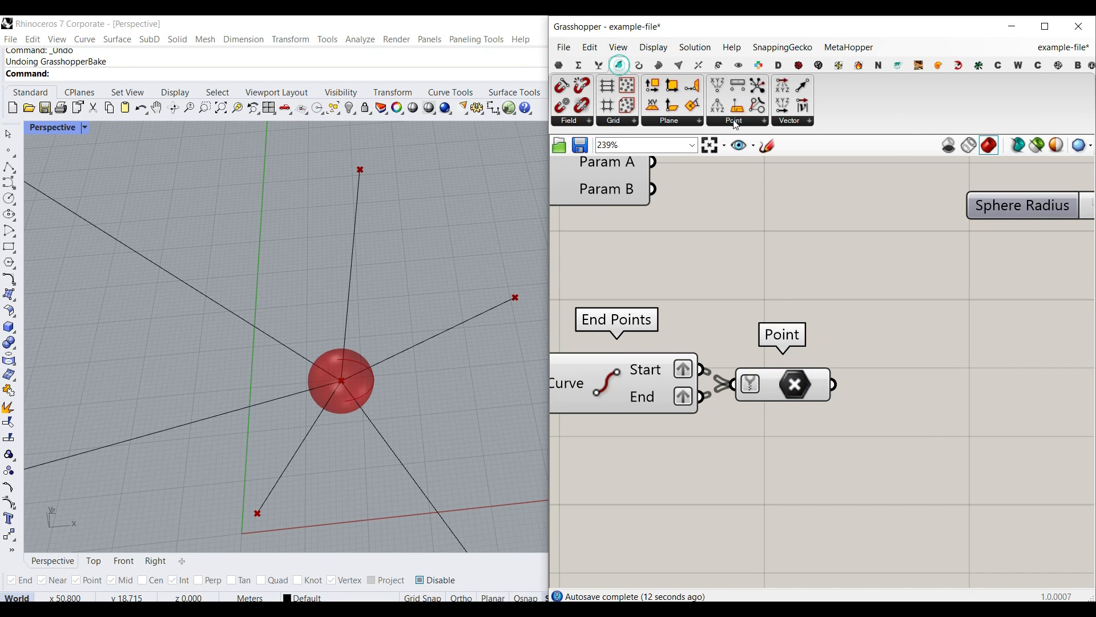
left_click(735, 121)
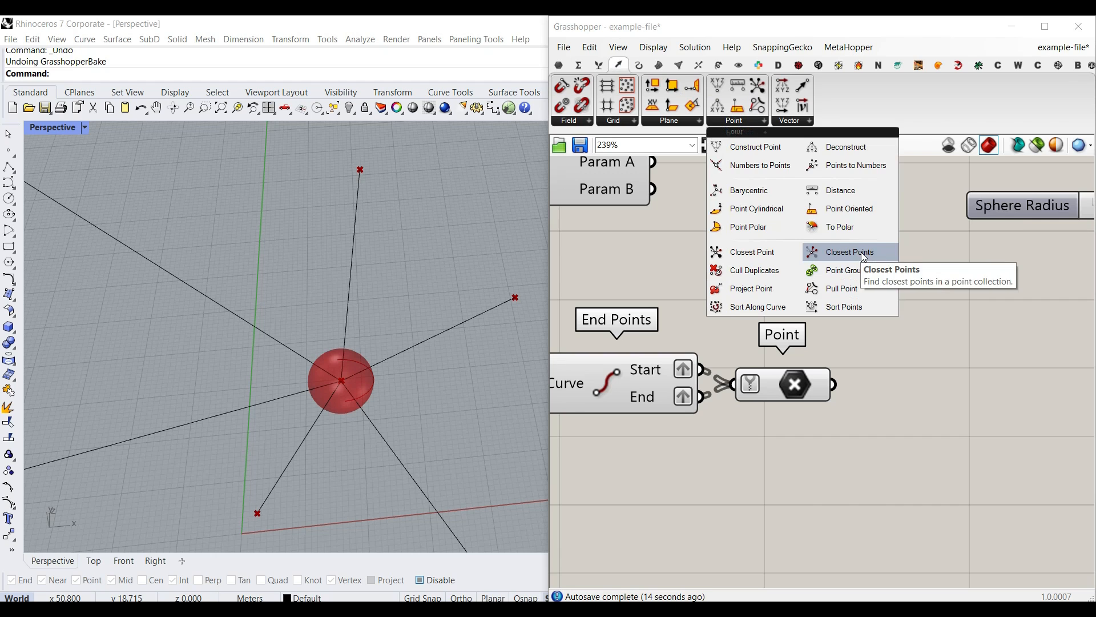
left_click_drag(863, 255, 957, 333)
right_click_drag(902, 319, 771, 423)
scroll(872, 431, "down", 2)
right_click_drag(767, 479, 686, 470)
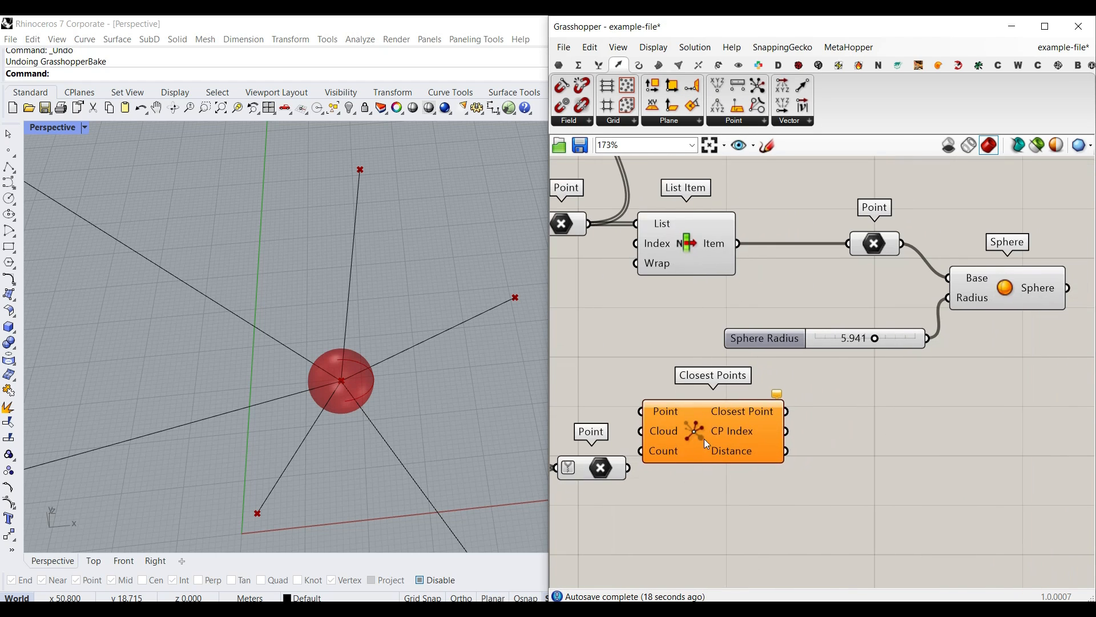
left_click_drag(704, 439, 881, 455)
left_click(711, 439)
- Connect the sphere's centre point to Closest Points' Point input and the simplified end points to its Cloud input
left_click(873, 242)
scroll(342, 393, "up", 4)
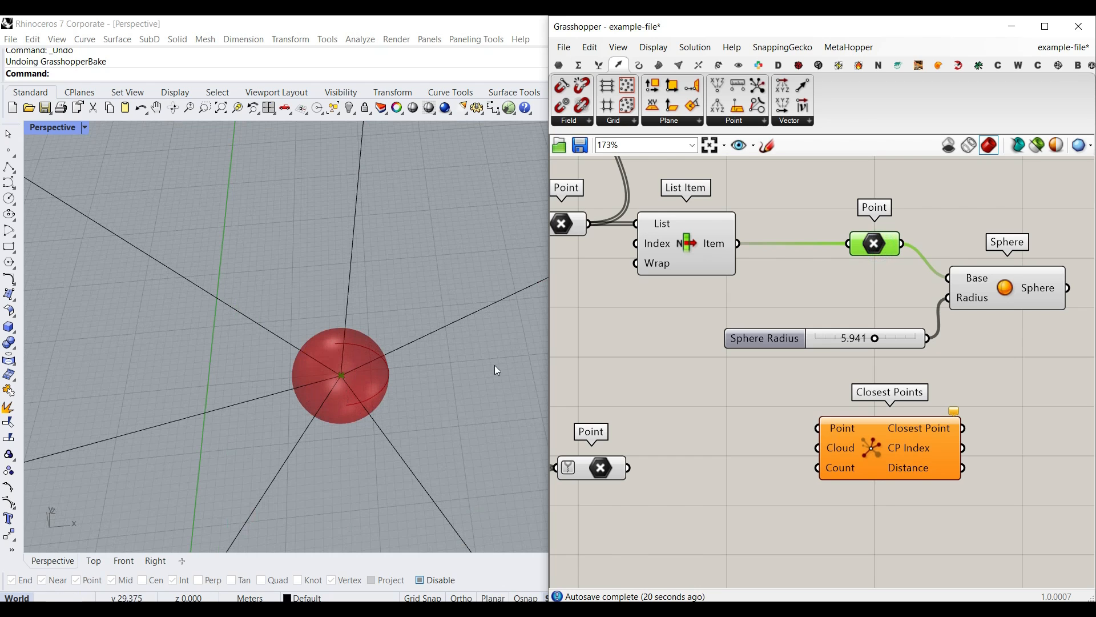
right_click_drag(892, 269, 838, 263)
left_click_drag(850, 235, 766, 422)
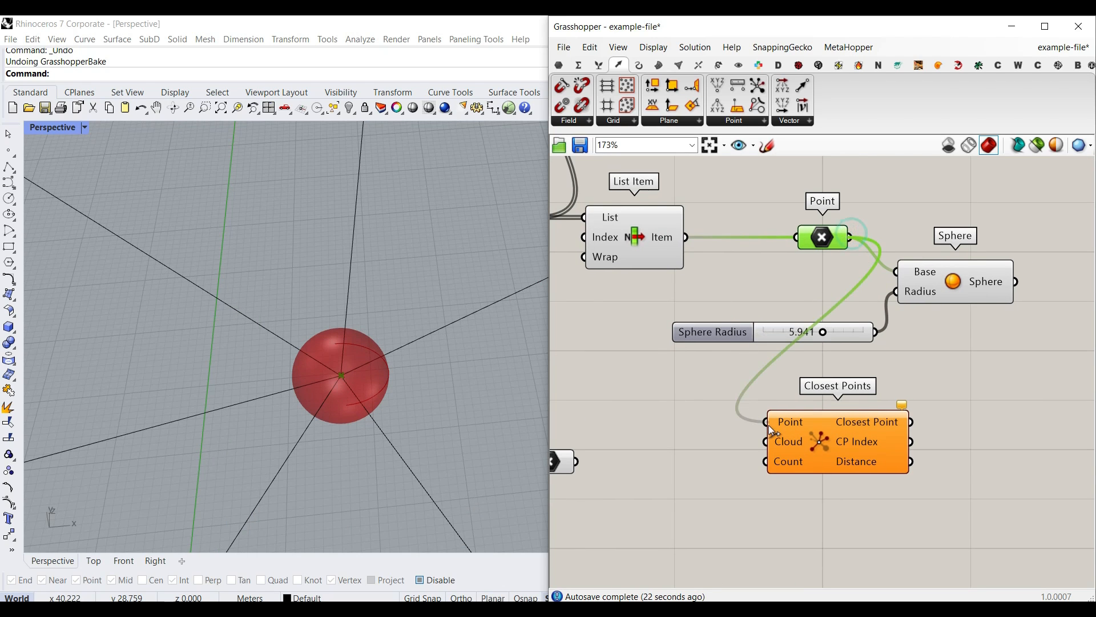
left_click_drag(871, 386, 868, 382)
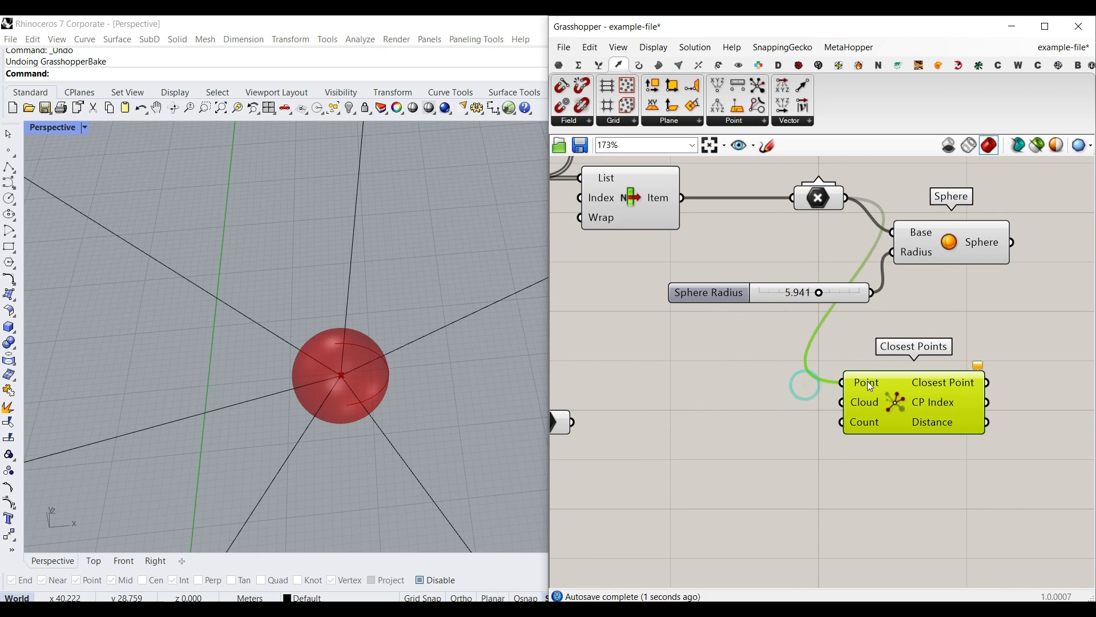
mouse_move(868, 380)
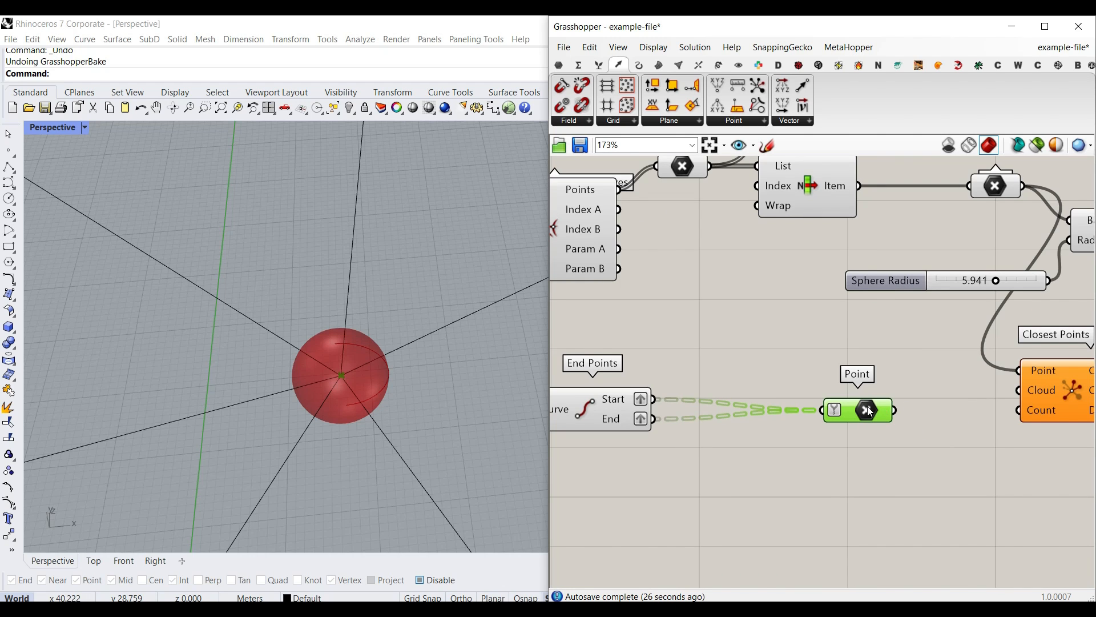
left_click_drag(894, 410, 1018, 390)
scroll(269, 411, "down", 5)
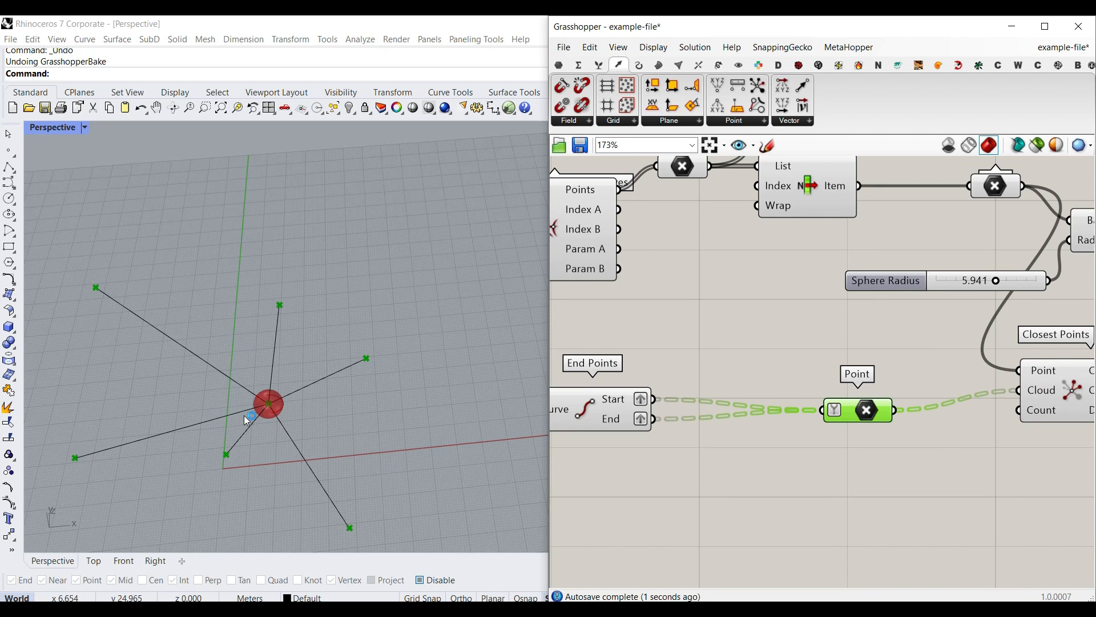
mouse_move(271, 398)
left_mouse_down()
mouse_move(258, 414)
mouse_move(279, 410)
left_mouse_up()
mouse_move(289, 290)
left_mouse_down()
mouse_move(252, 360)
mouse_move(290, 420)
mouse_move(298, 289)
mouse_move(319, 270)
left_mouse_up()
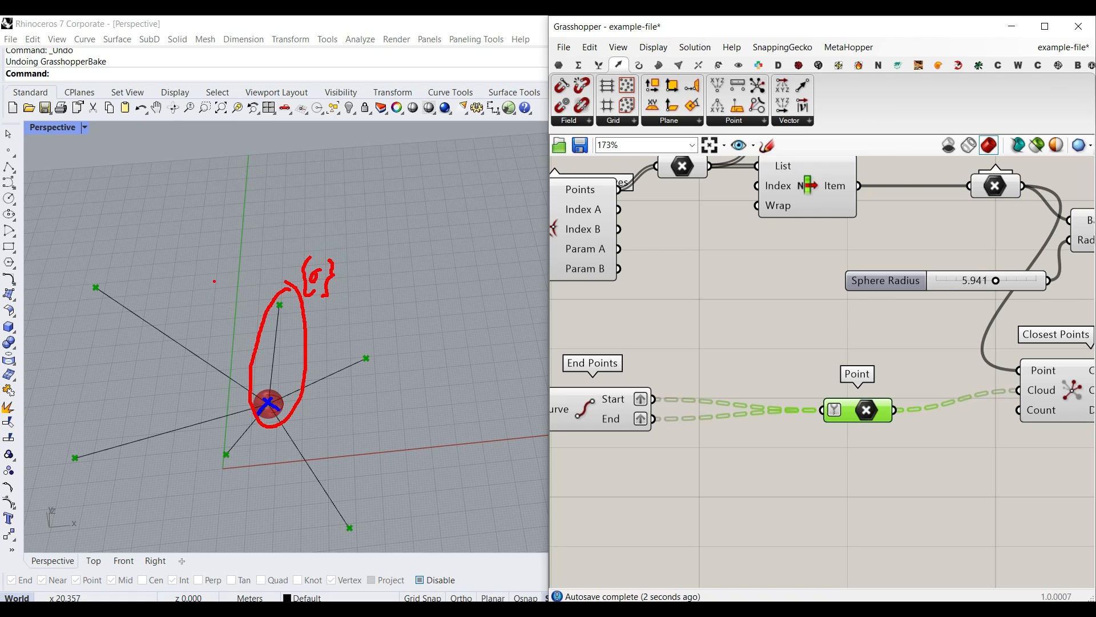
left_click_drag(272, 301, 228, 287)
mouse_move(244, 402)
left_mouse_down()
mouse_move(209, 418)
mouse_move(246, 403)
left_mouse_up()
left_click_drag(189, 414, 198, 431)
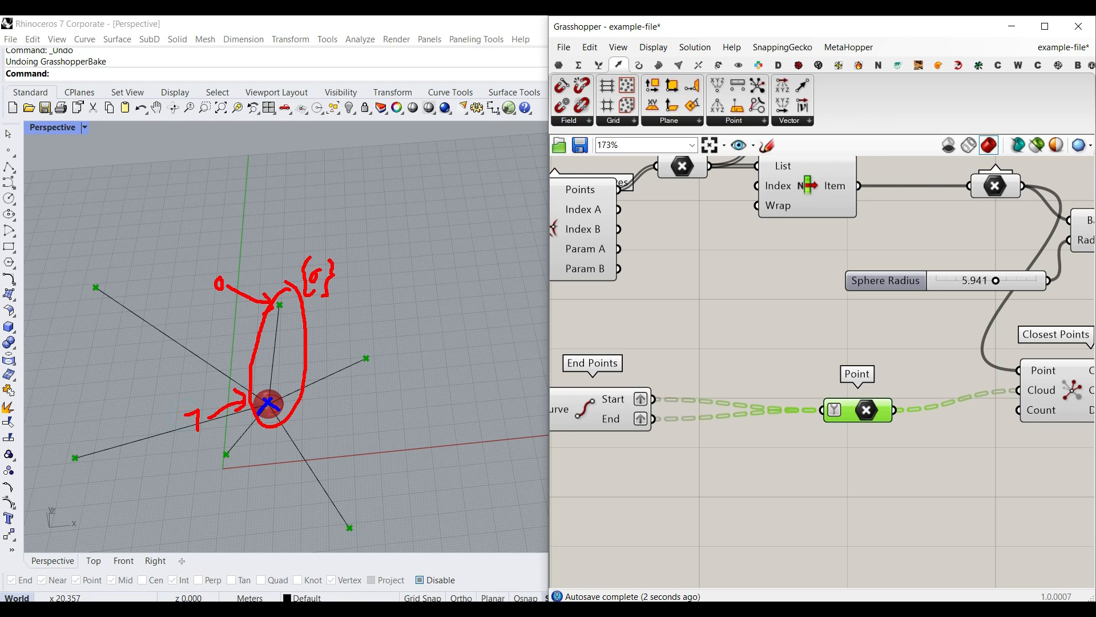
mouse_move(982, 428)
left_mouse_down()
mouse_move(1009, 416)
mouse_move(957, 463)
mouse_move(983, 461)
left_mouse_up()
left_click(270, 404)
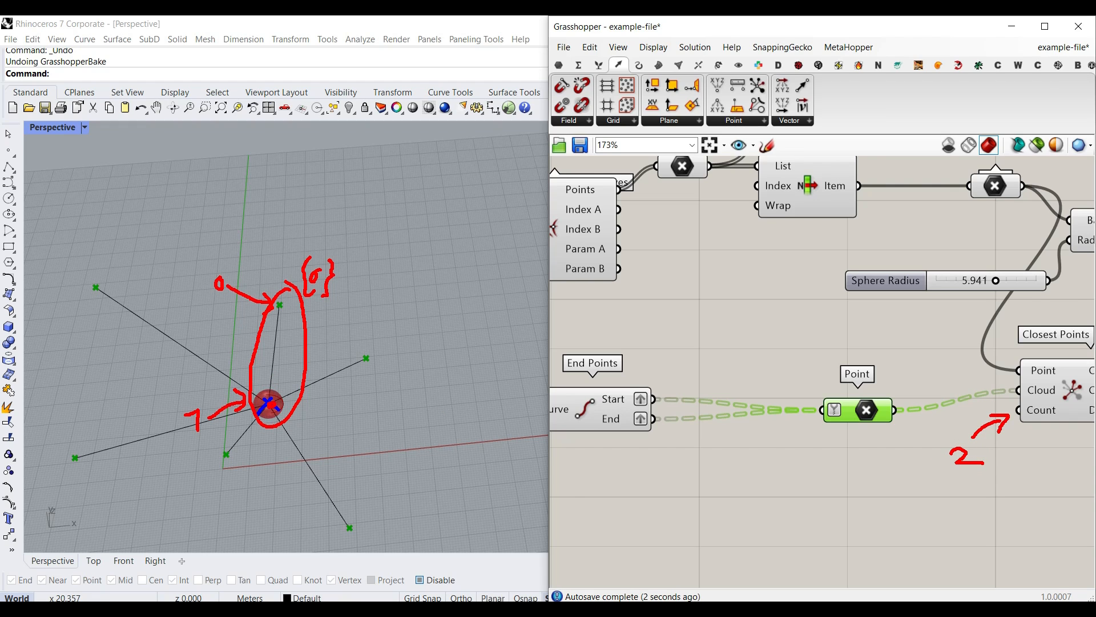
mouse_move(271, 405)
left_mouse_down()
mouse_move(279, 385)
mouse_move(273, 405)
left_mouse_up()
left_click_drag(264, 406, 278, 313)
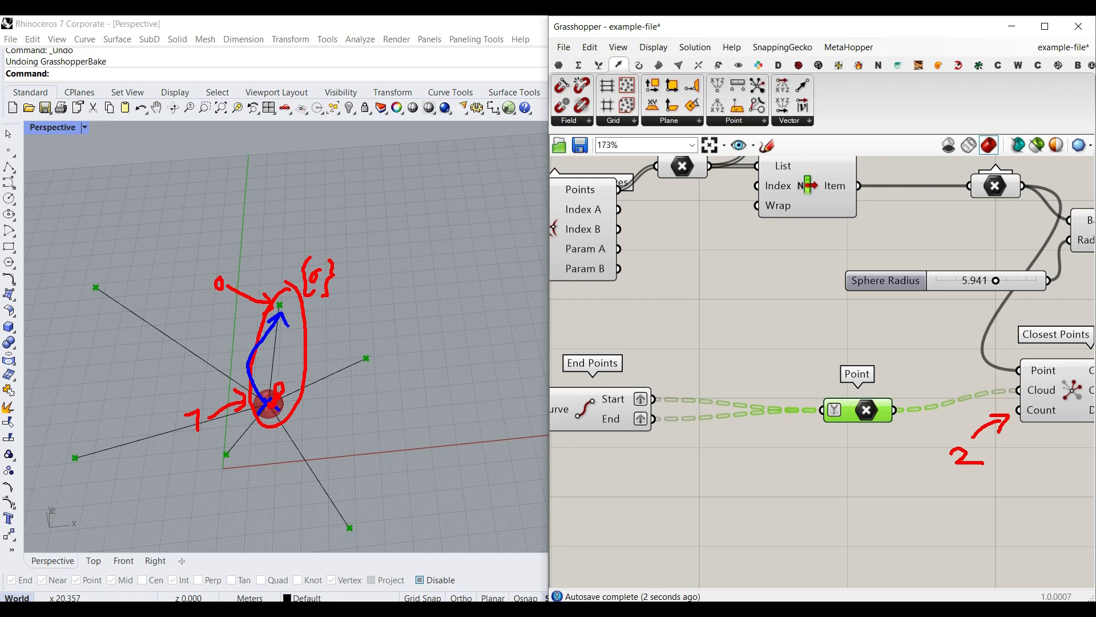
mouse_move(295, 288)
left_mouse_down()
mouse_move(257, 291)
mouse_move(302, 300)
mouse_move(300, 284)
left_mouse_up()
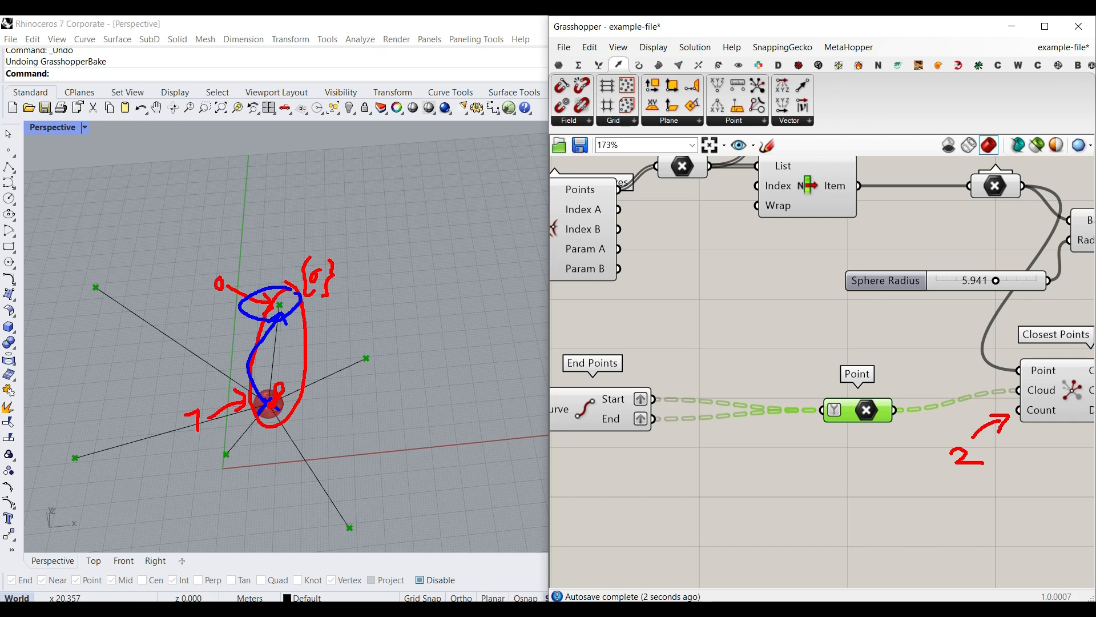
key("Escape")
- Set the Closest Points Count to 2 with a connected panel, and inspect the Closest Point output
right_click_drag(896, 482, 753, 481)
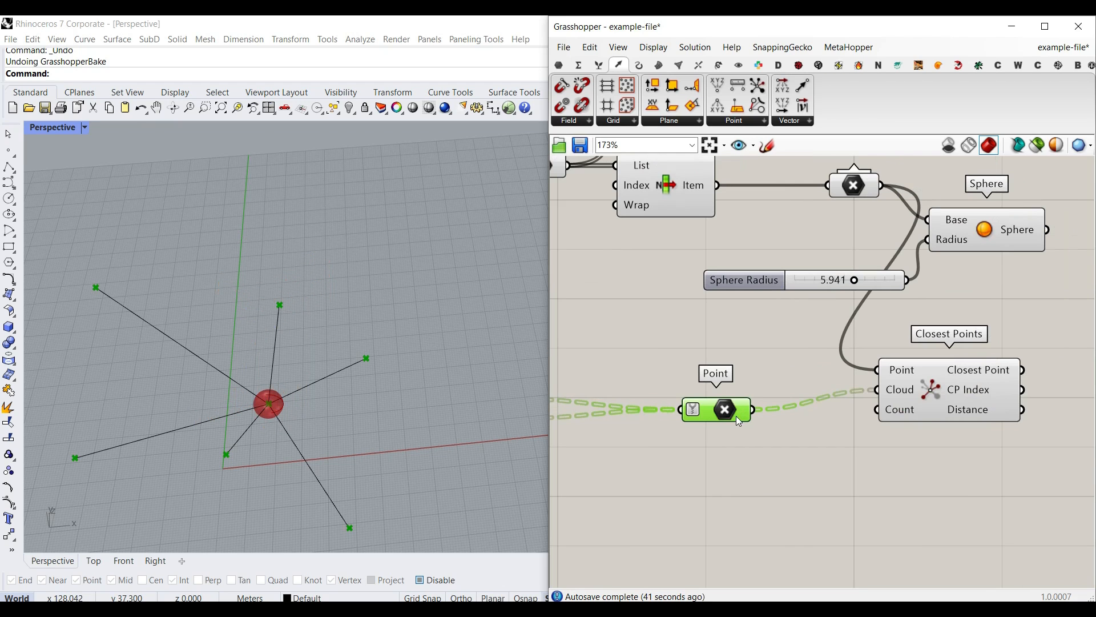
left_click_drag(724, 412, 747, 392)
double_click(814, 456)
type("panel")
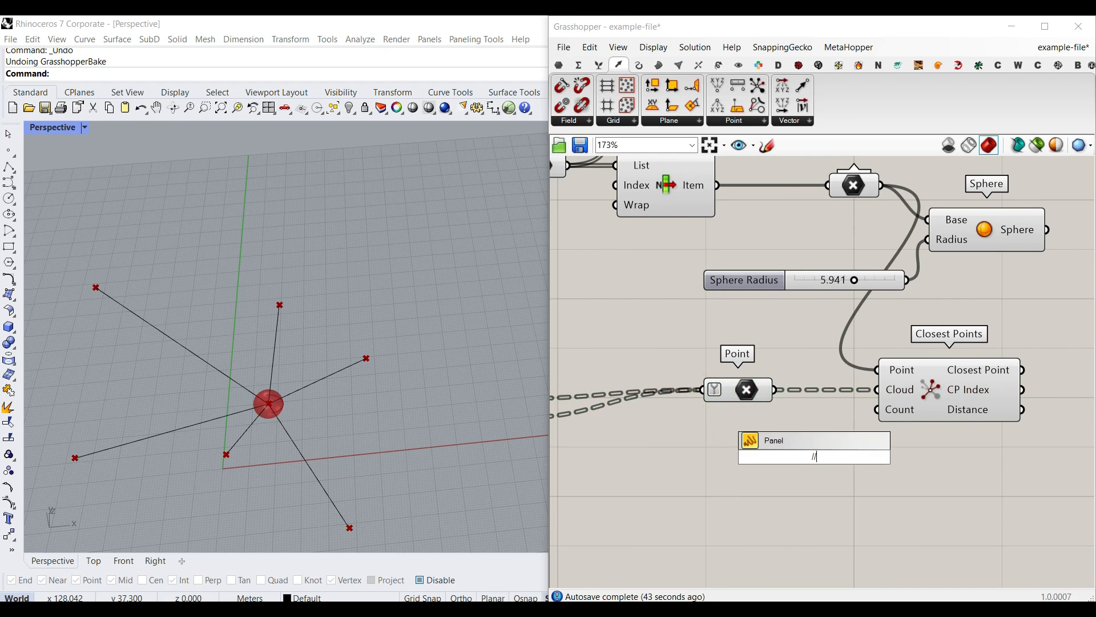
key("Return")
left_click_drag(831, 456, 877, 410)
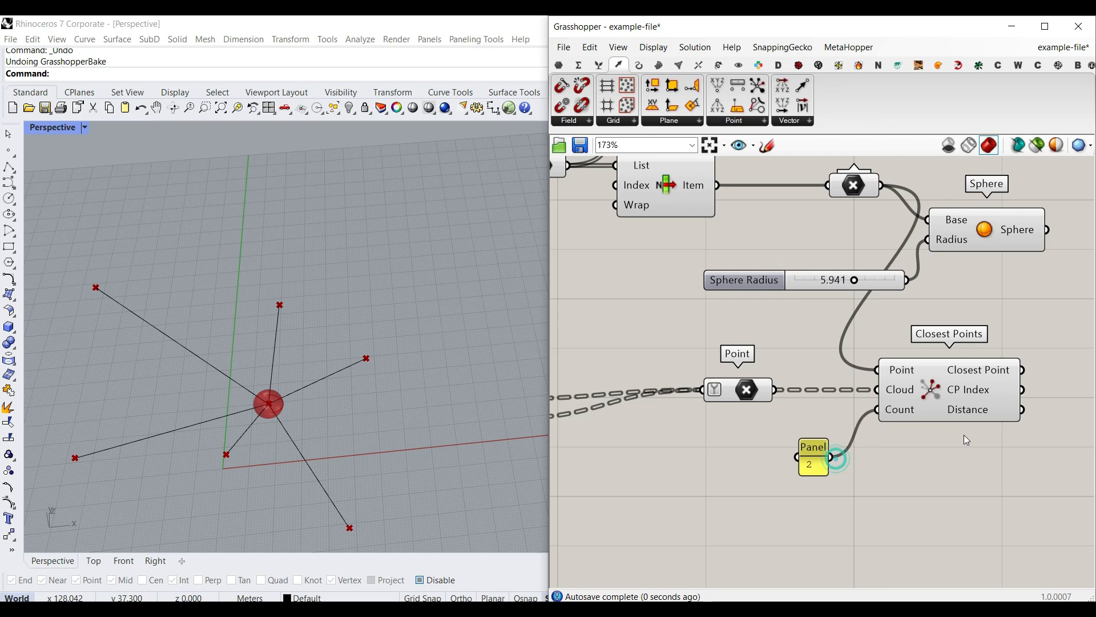
right_click_drag(995, 377, 801, 389)
mouse_move(801, 390)
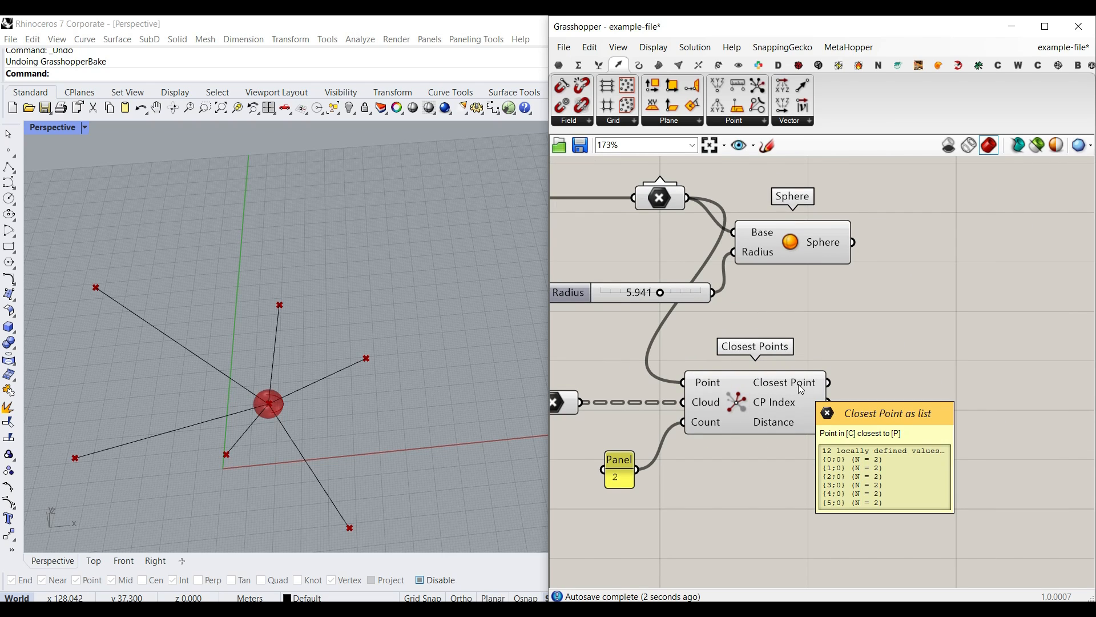
- Add a List Item component, connect Closest Points' Closest Point output to its List input, and reverse that input
left_click(599, 65)
left_click_drag(563, 84, 907, 405)
left_click_drag(824, 382, 858, 388)
left_click(893, 403)
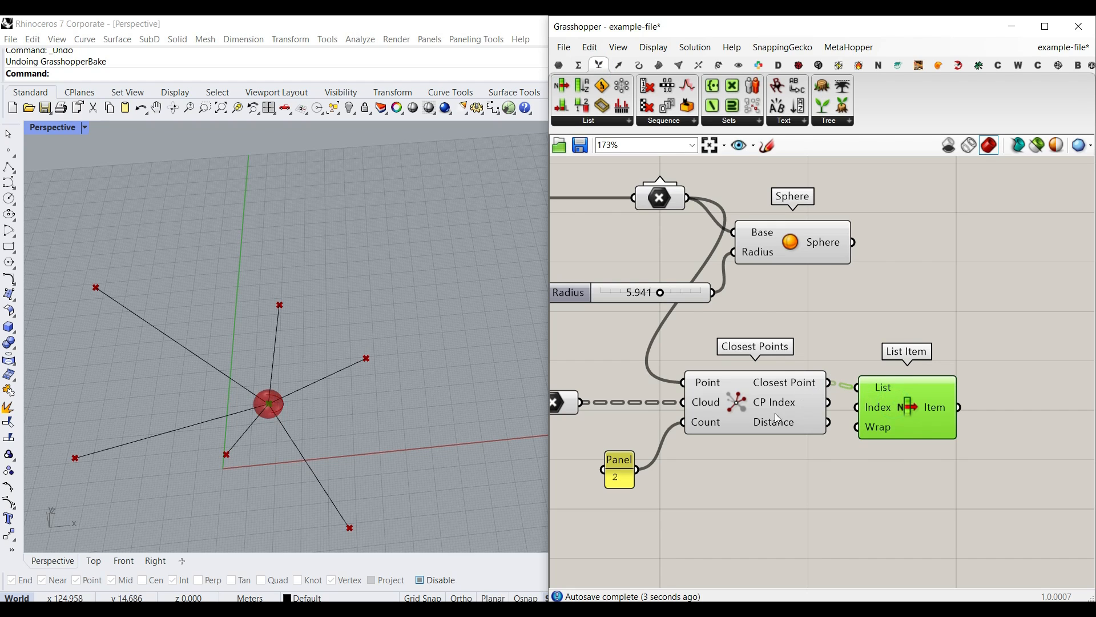
right_click(875, 389)
left_click(891, 438)
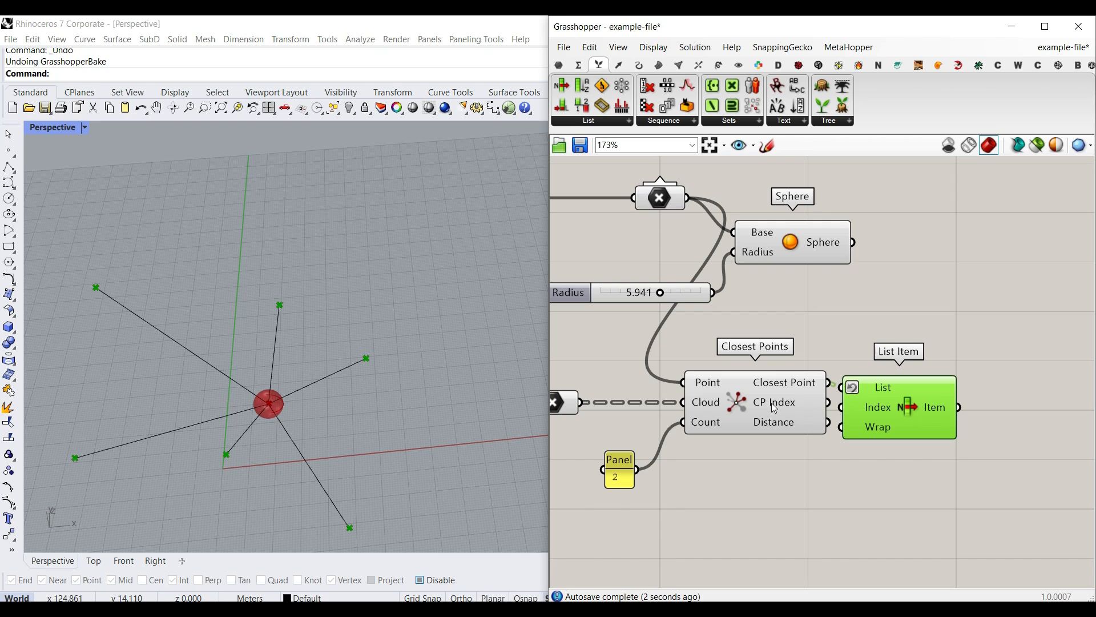
left_click_drag(901, 408, 931, 403)
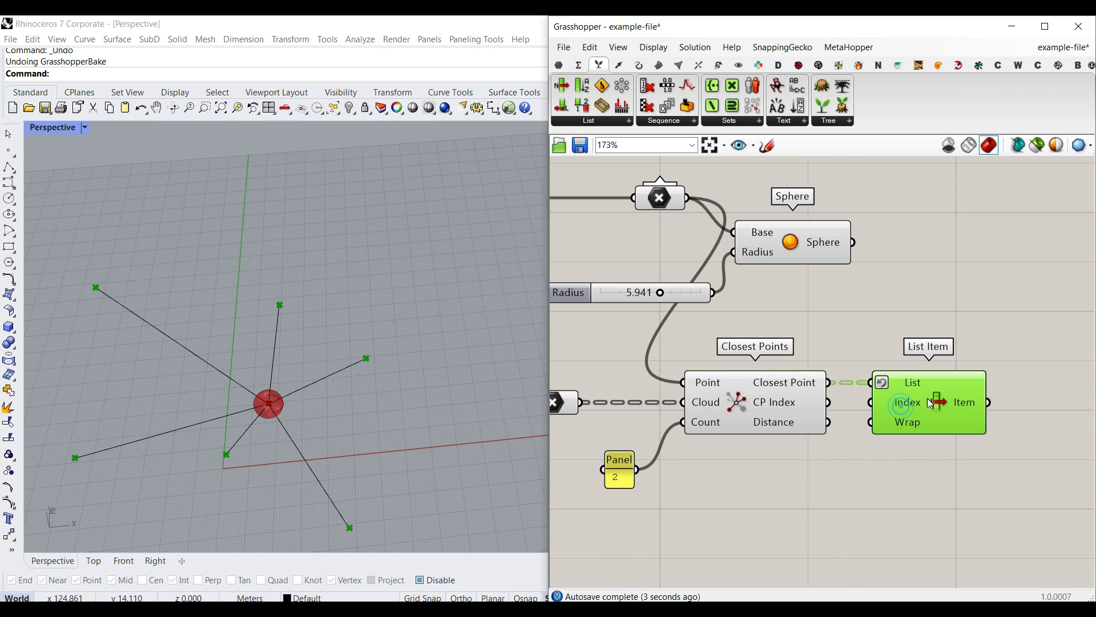
- Add a Line component and connect the sphere's centre point to Start Point and List Item's output to End Point
left_click(639, 64)
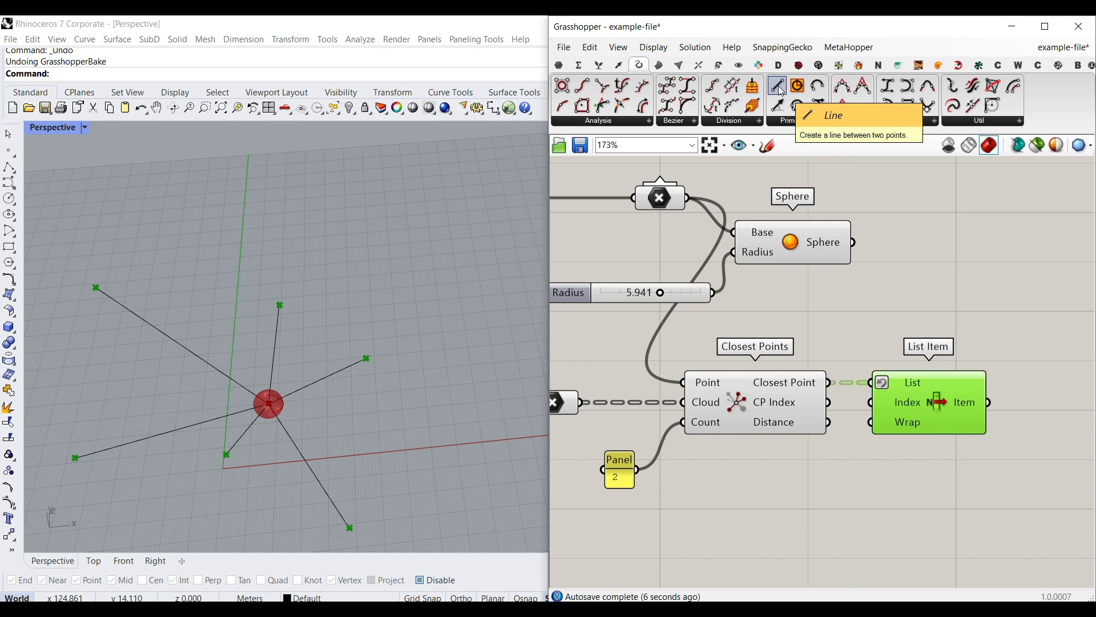
left_click_drag(781, 91, 1002, 325)
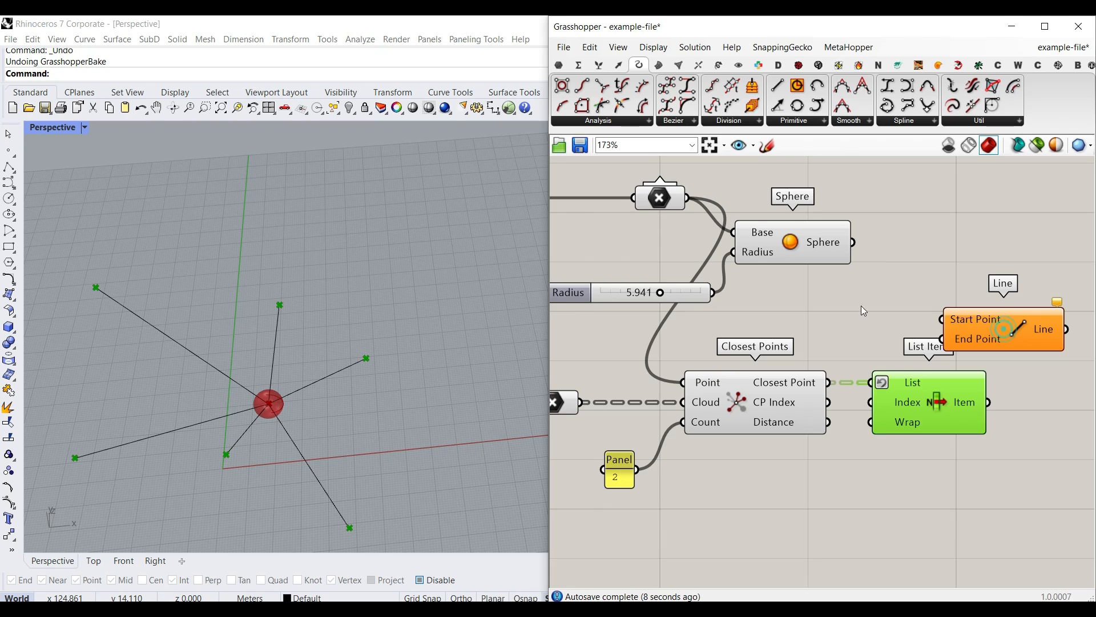
right_click_drag(988, 318, 897, 374)
left_click_drag(896, 376, 924, 253)
left_click_drag(597, 254, 885, 257)
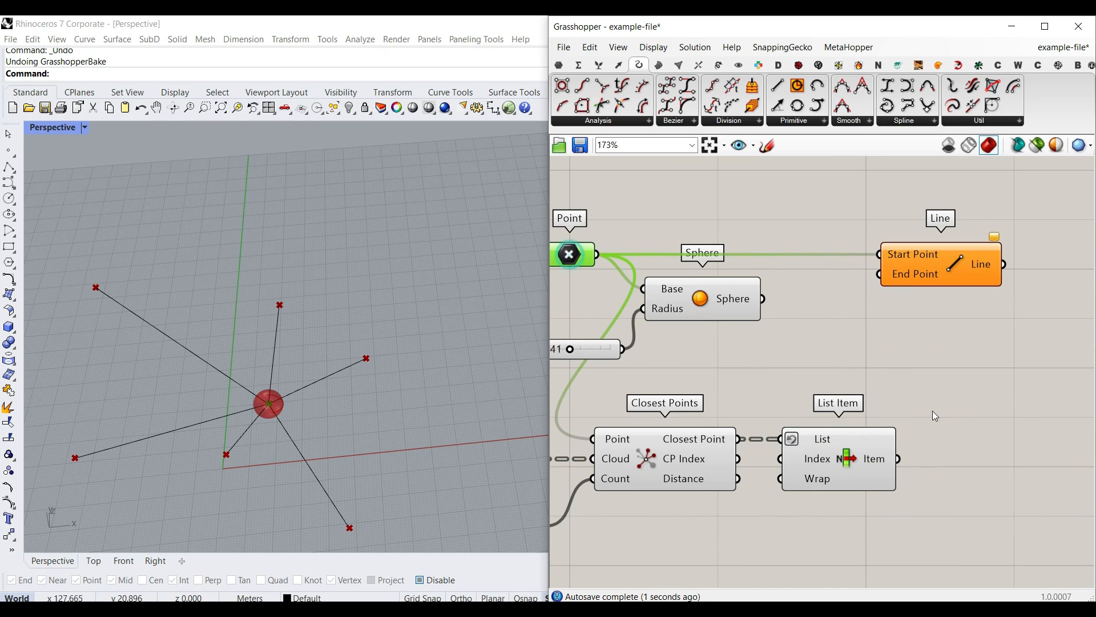
left_click_drag(898, 460, 881, 275)
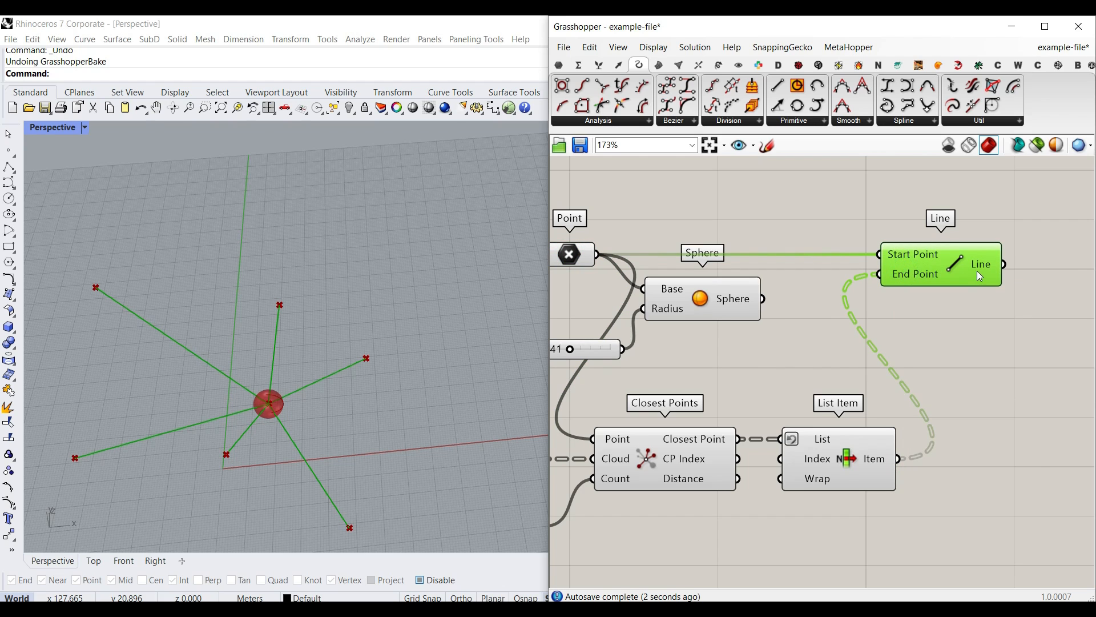
- Flatten List Item's Item output and inspect the Line component's output
right_click(907, 279)
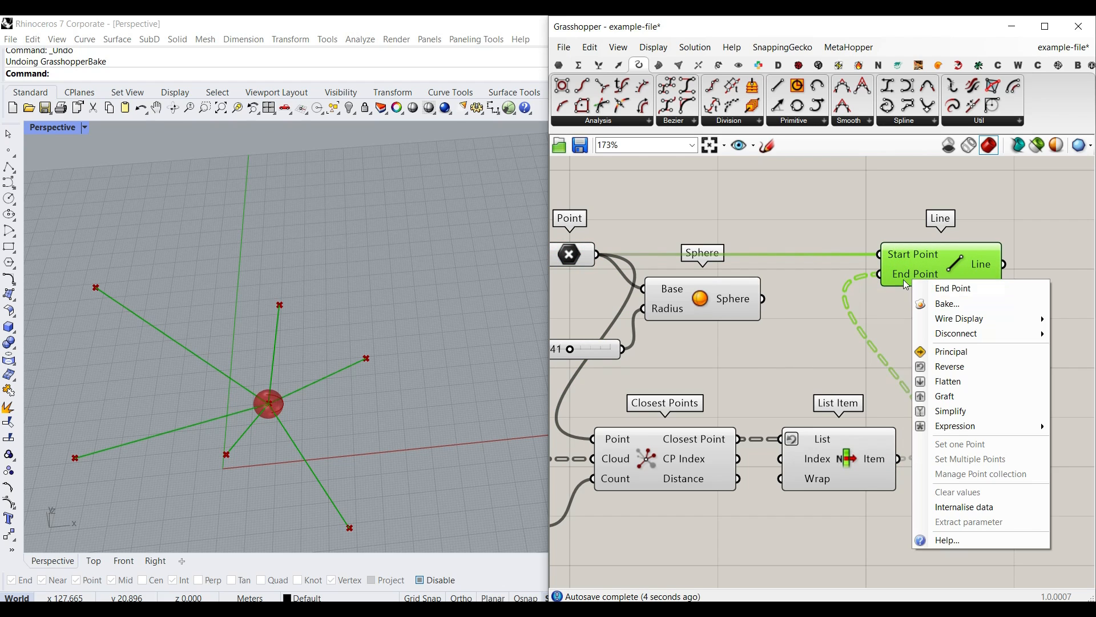
right_click(878, 463)
left_click(910, 534)
right_click_drag(996, 313, 899, 354)
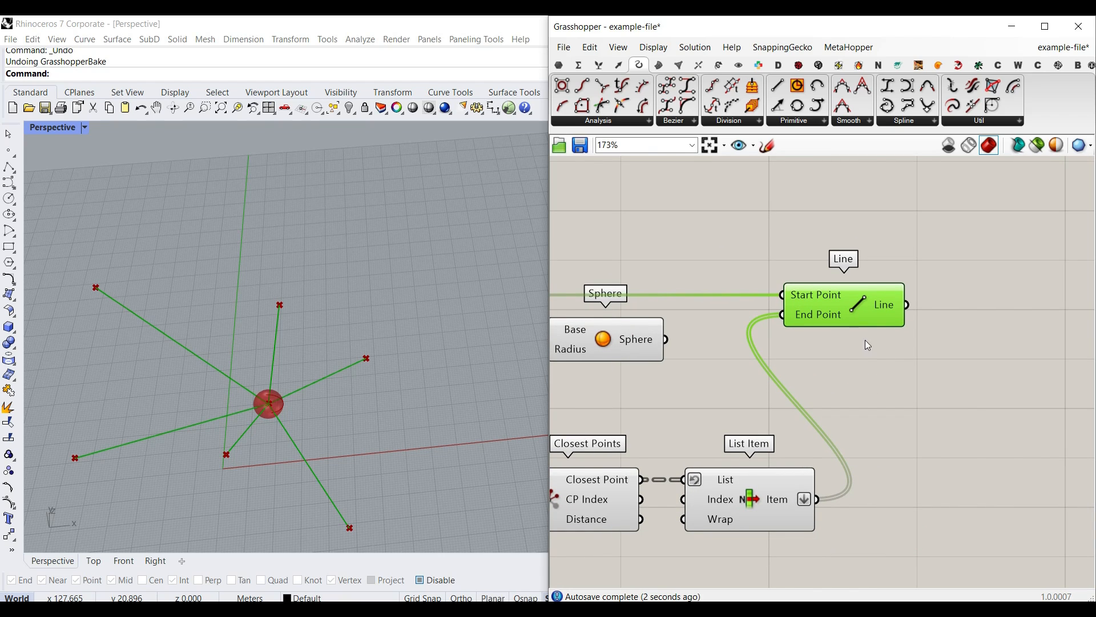
mouse_move(881, 299)
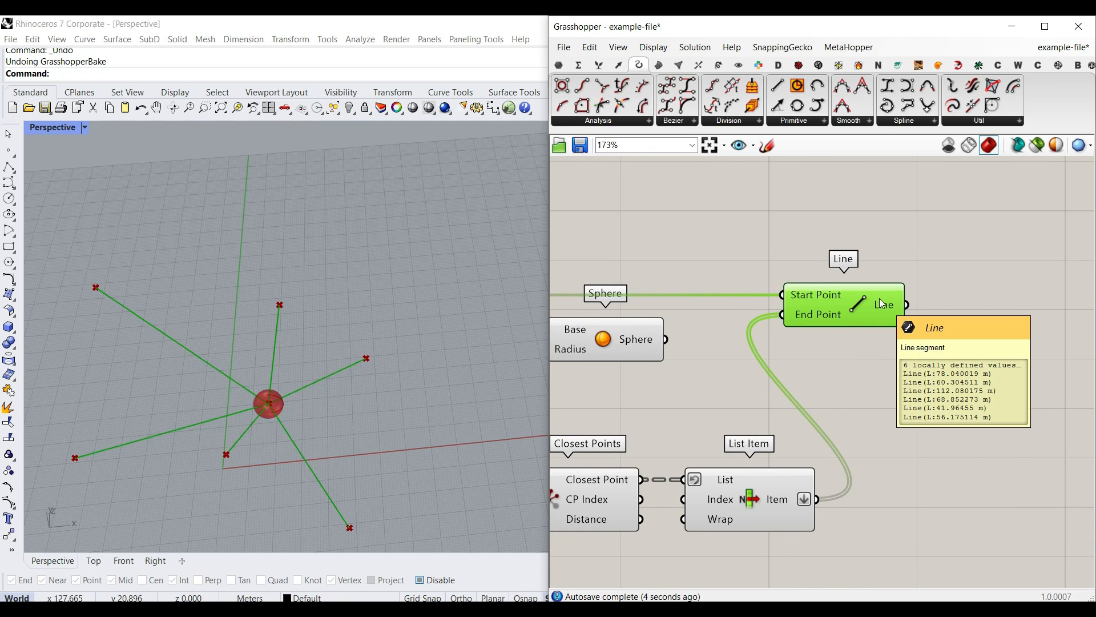
- Try a Point On Curve component on the Line output
left_click_drag(621, 112, 976, 317)
scroll(810, 375, "down", 8)
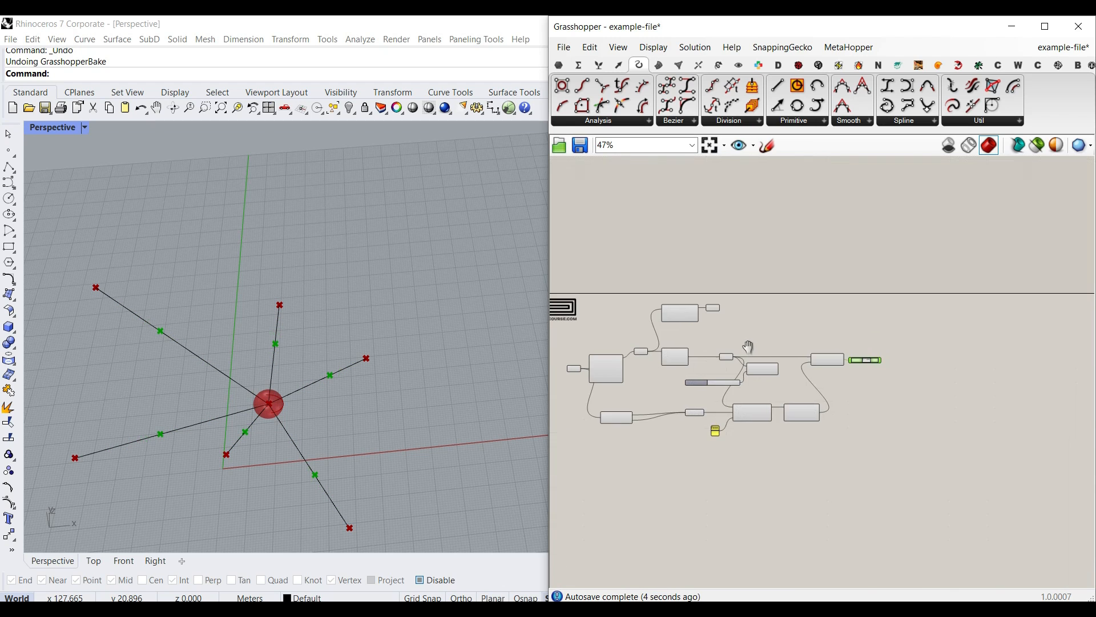
scroll(749, 368, "up", 8)
- Move the Sphere component and its Sphere Radius slider above the Line component, and save the definition
left_click_drag(811, 406, 674, 367)
scroll(722, 388, "down", 3)
left_click_drag(768, 374, 953, 271)
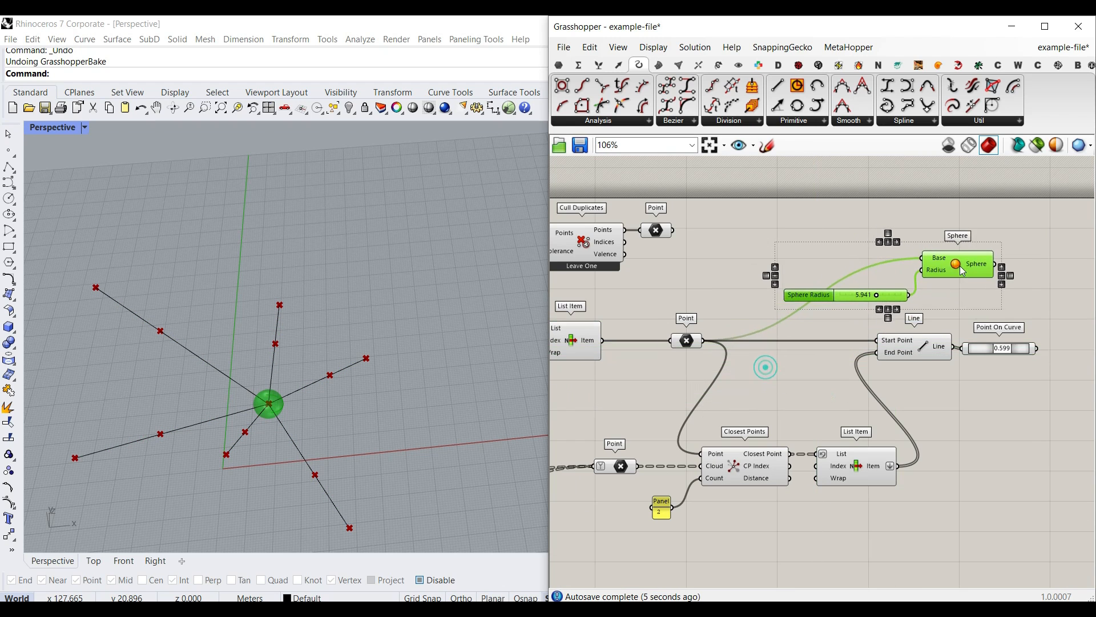
left_click(970, 221)
scroll(968, 220, "up", 3)
key("ctrl+s")
- Shift the Point On Curve parameter to 0.502 and delete the component
mouse_move(867, 364)
left_mouse_down()
mouse_move(840, 363)
mouse_move(867, 370)
left_mouse_up()
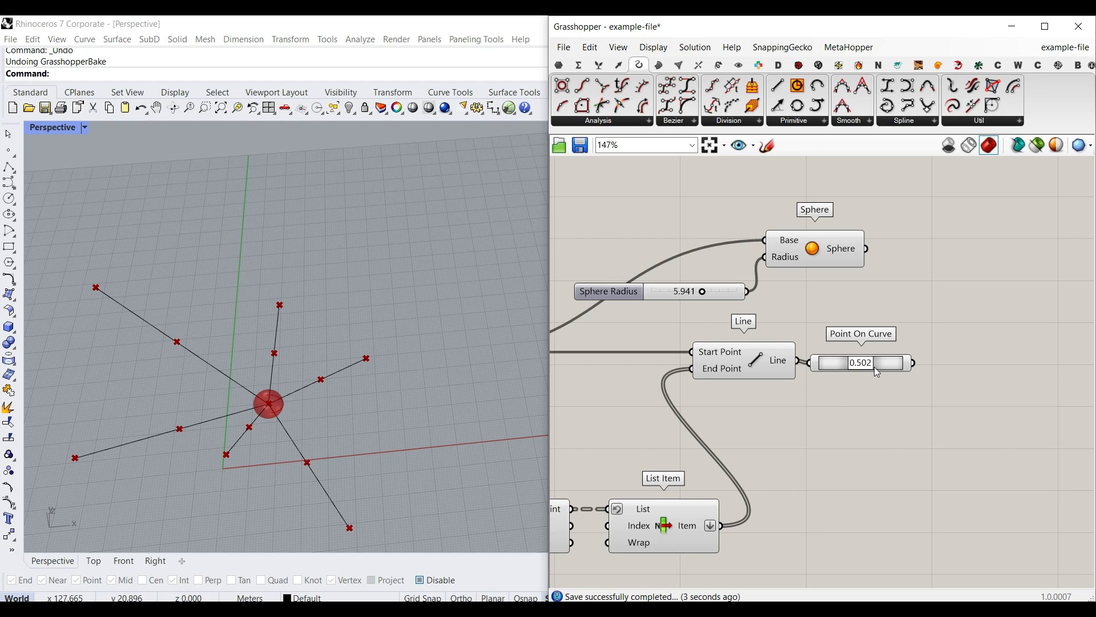
left_click_drag(918, 340, 834, 386)
key("Delete")
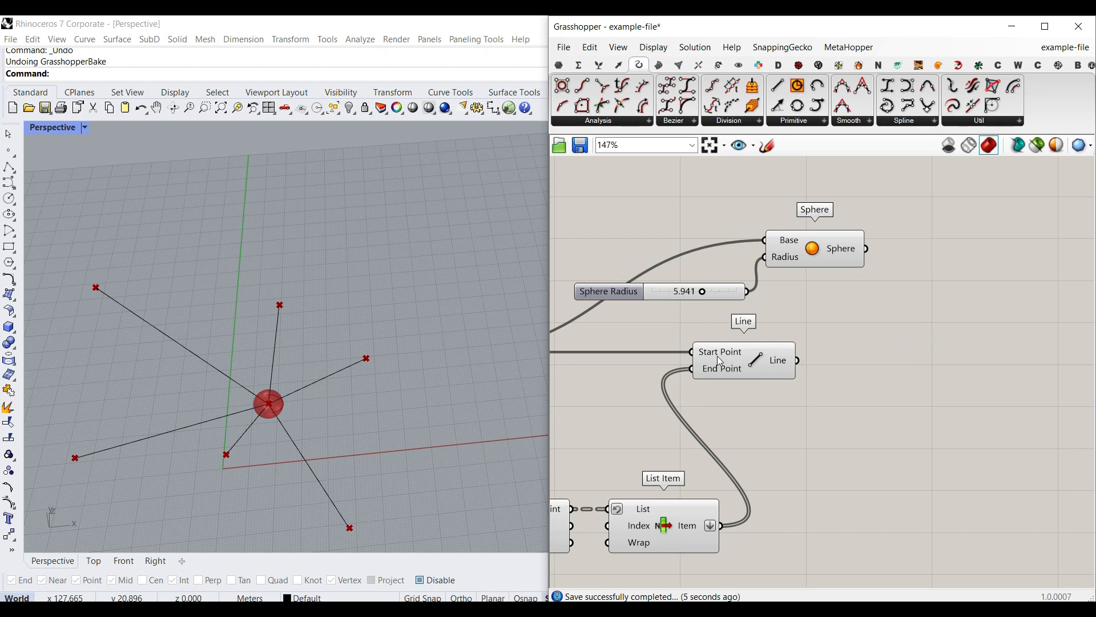
- Select the Line component and examine up close where its lines pass through the sphere's surface
left_click(747, 356)
scroll(270, 431, "up", 7)
scroll(269, 431, "up", 8)
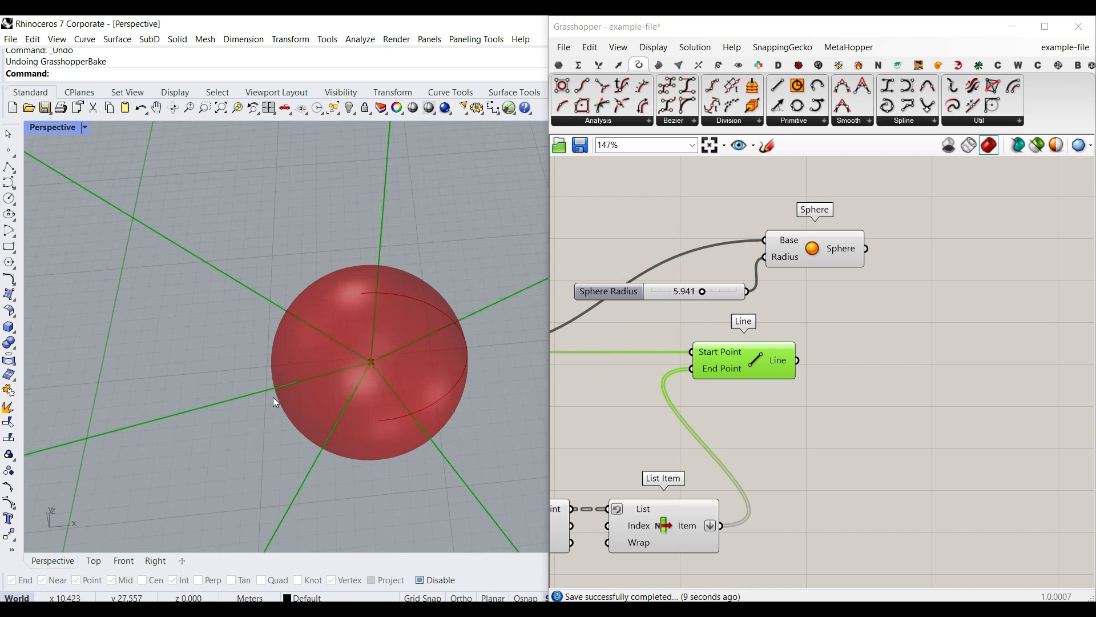
mouse_move(266, 347)
left_mouse_down()
mouse_move(292, 408)
mouse_move(259, 355)
left_mouse_up()
left_click_drag(359, 356, 377, 370)
mouse_move(272, 380)
left_mouse_down()
mouse_move(278, 393)
mouse_move(369, 364)
mouse_move(303, 414)
mouse_move(277, 380)
left_mouse_up()
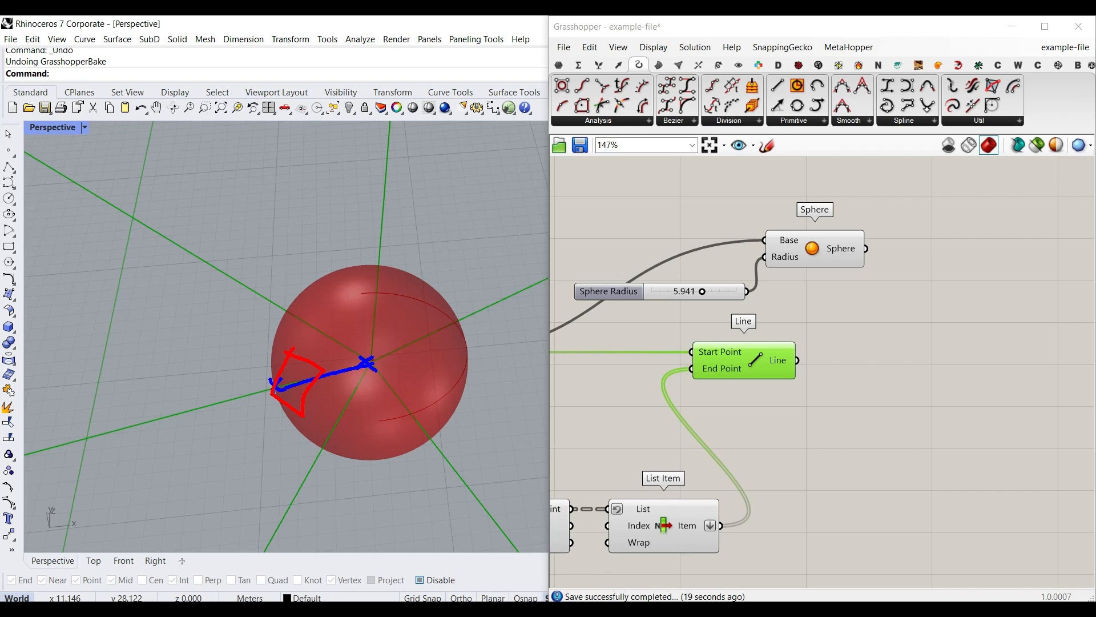
key("Escape")
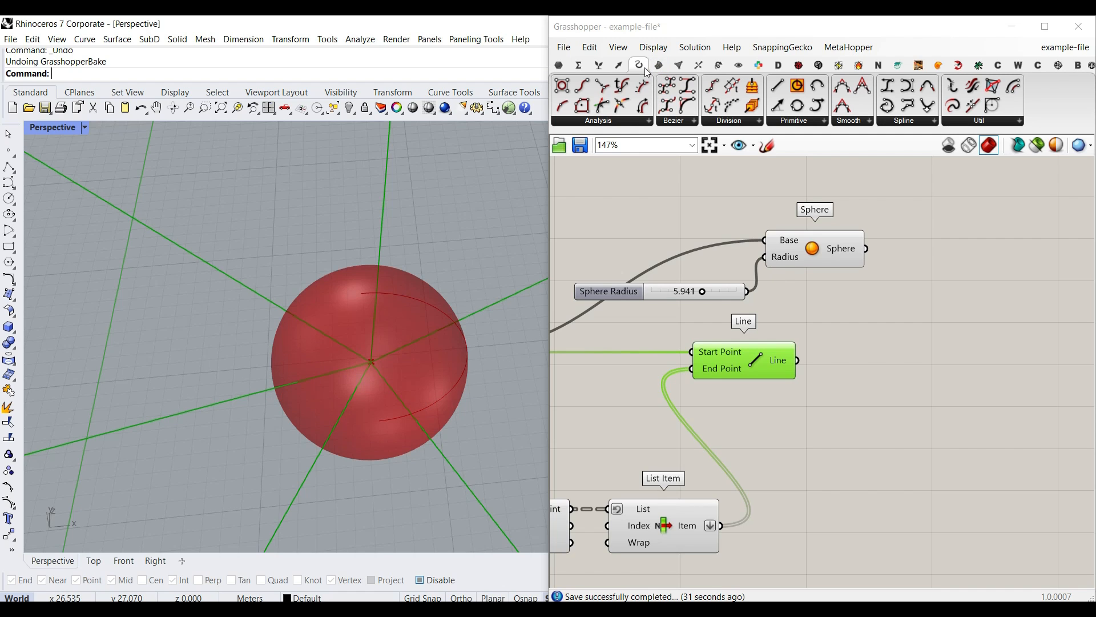
- Add an Evaluate Length component beside the Line component and connect the Line output to its Curve input
left_click(621, 123)
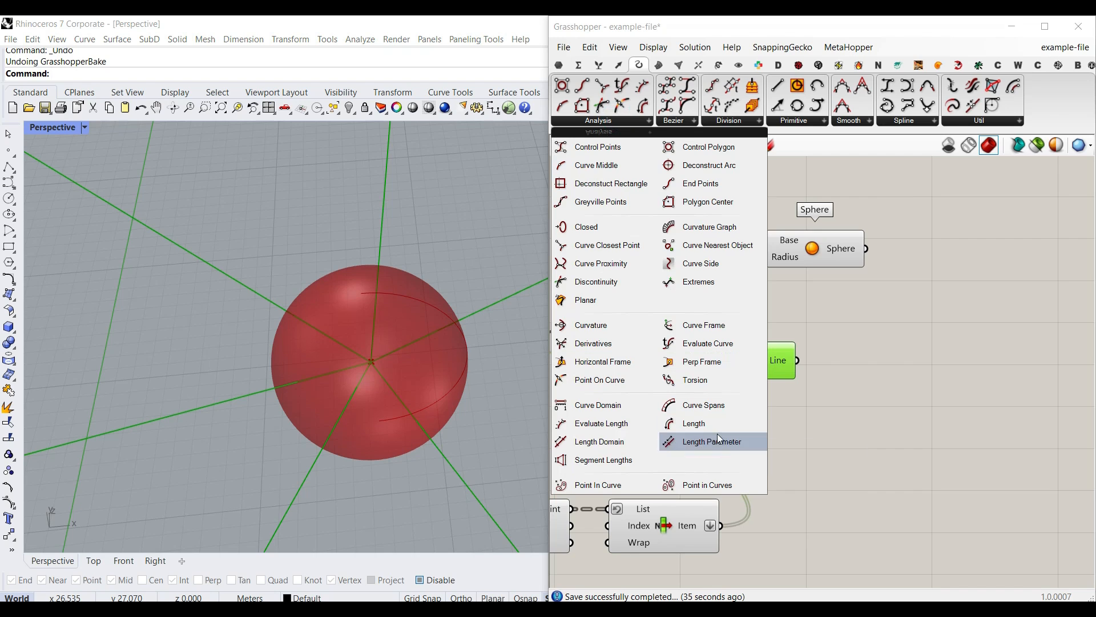
left_click_drag(616, 424, 906, 389)
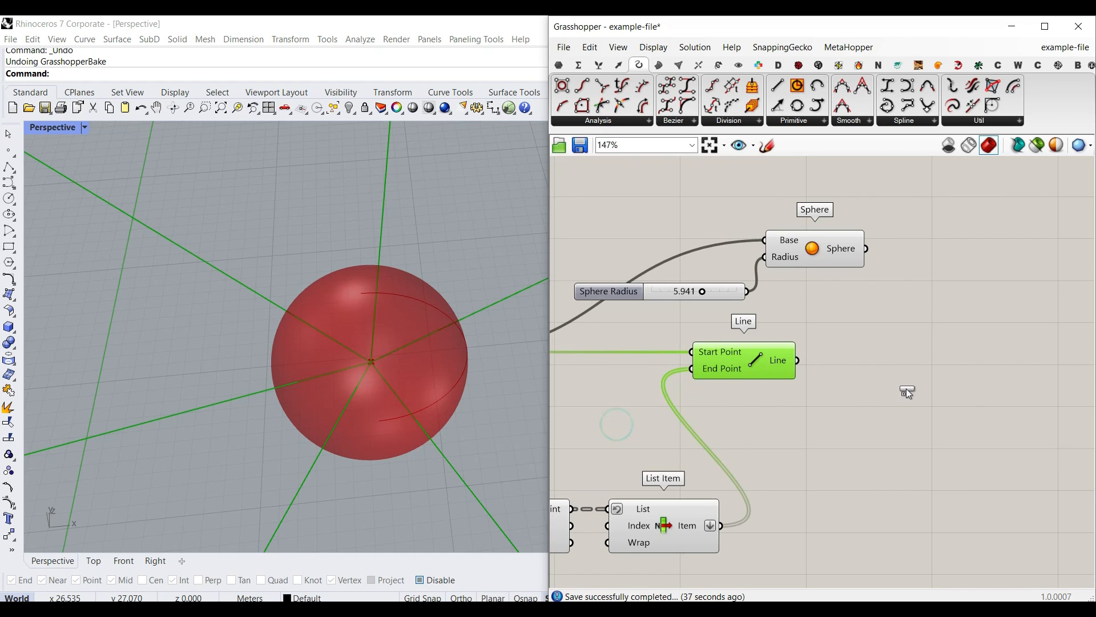
left_click(906, 389)
right_click_drag(838, 393, 768, 367)
scroll(742, 339, "up", 2)
left_click_drag(722, 334, 777, 346)
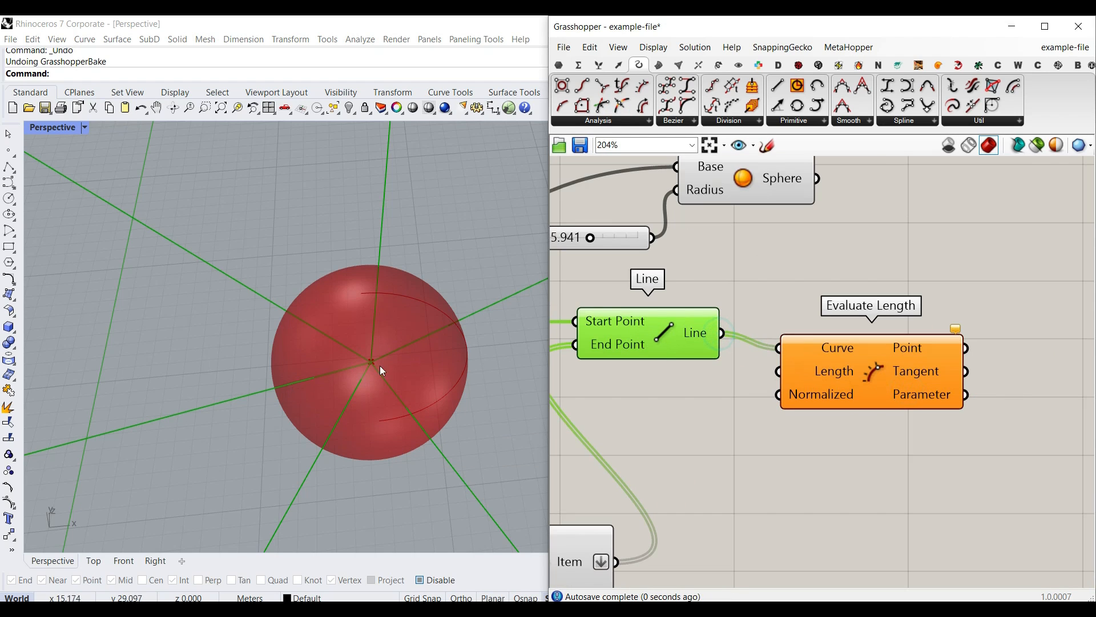
left_click_drag(835, 371, 857, 364)
- Examine Evaluate Length's Normalized setting and how it affects the Length input
mouse_move(854, 378)
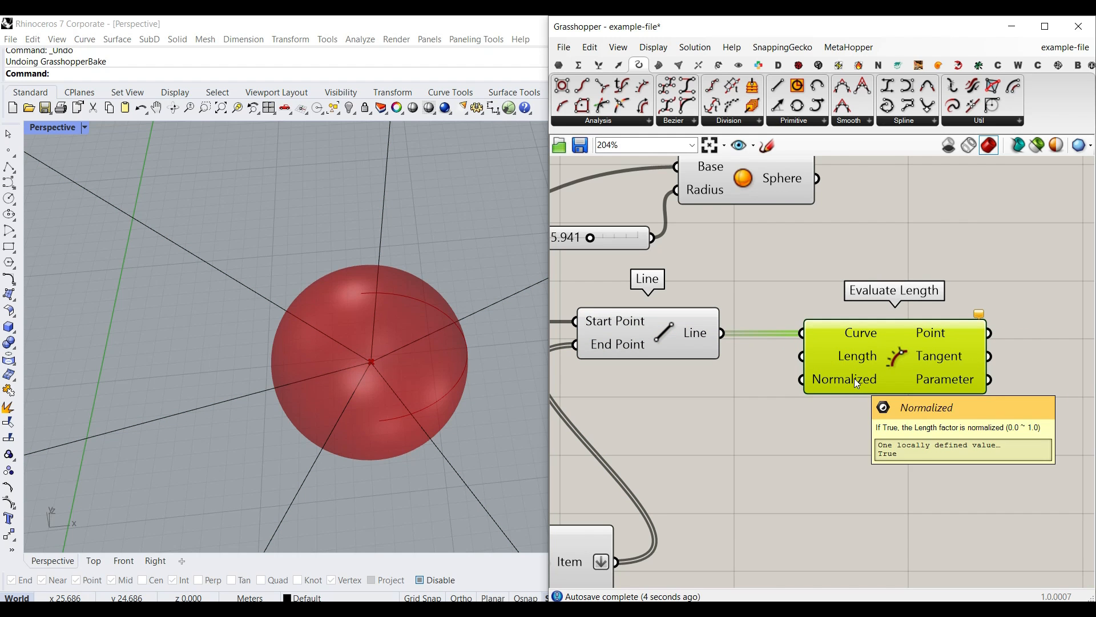
right_click_drag(854, 378, 714, 375)
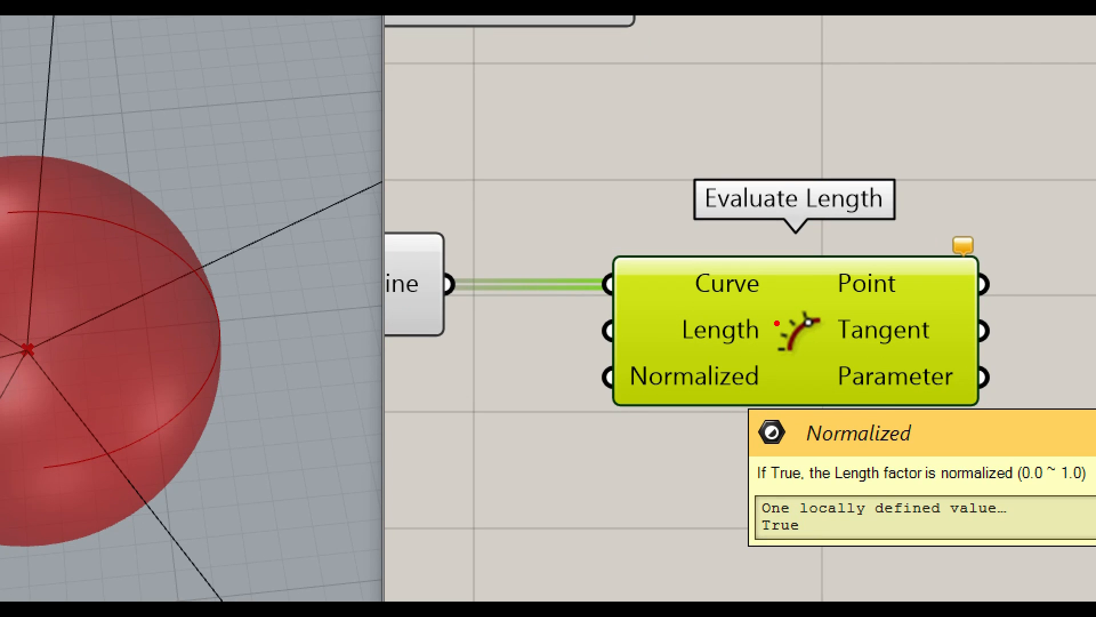
mouse_move(746, 348)
left_mouse_down()
mouse_move(698, 358)
mouse_move(752, 344)
left_mouse_up()
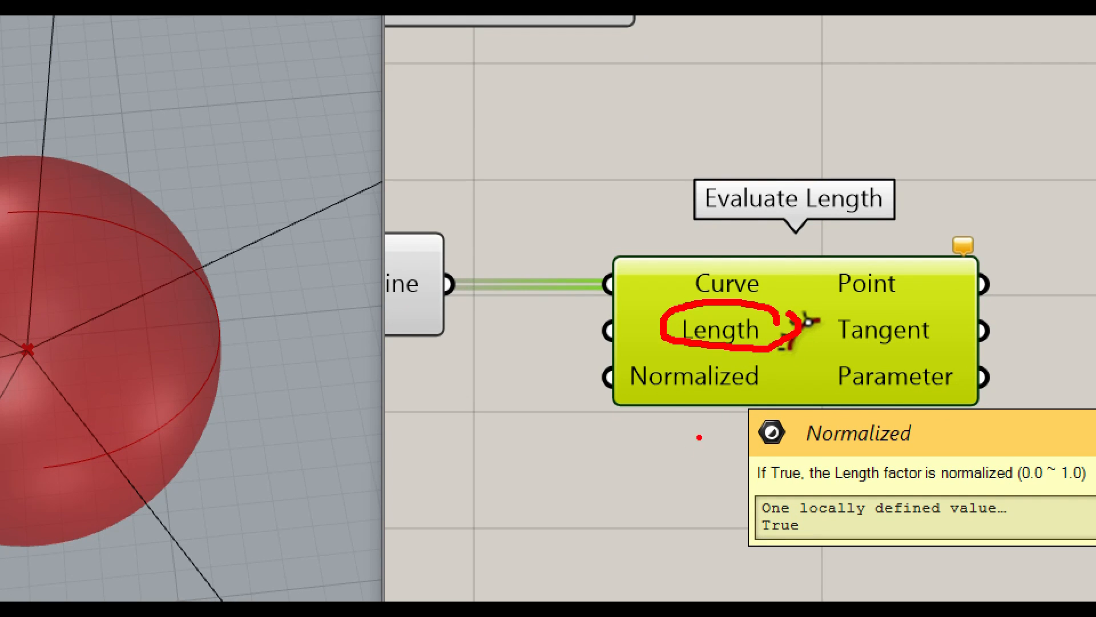
mouse_move(817, 521)
left_mouse_down()
mouse_move(810, 529)
mouse_move(810, 514)
left_mouse_up()
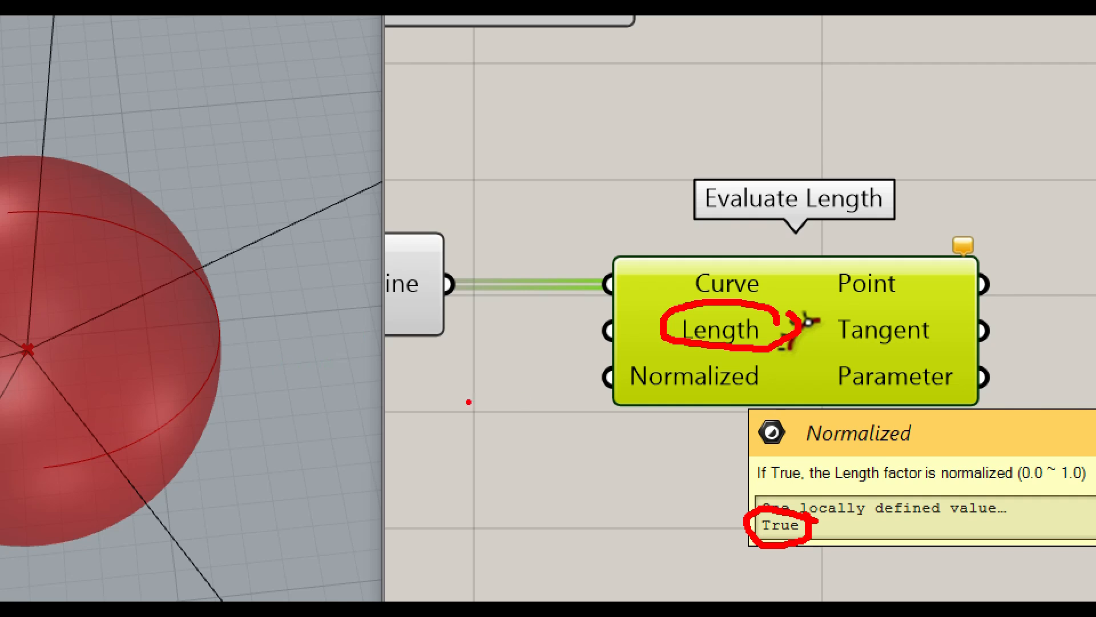
left_click_drag(438, 422, 628, 433)
left_click_drag(437, 407, 437, 439)
left_click_drag(649, 416, 642, 454)
left_click_drag(429, 457, 430, 464)
left_click_drag(637, 467, 651, 481)
left_click(726, 327)
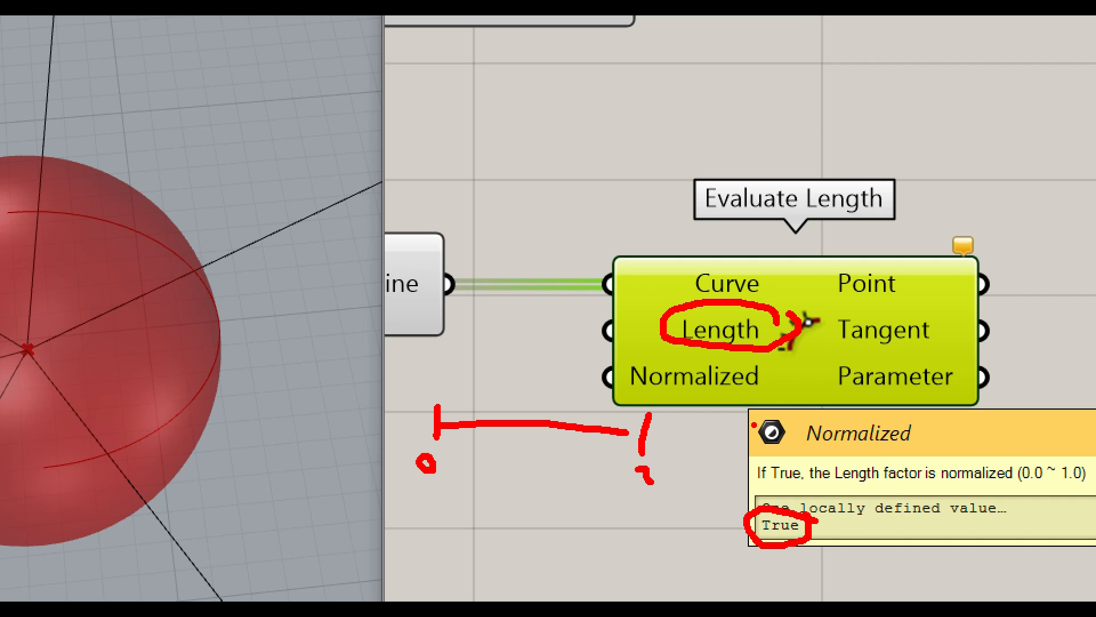
left_click_drag(790, 377, 757, 399)
left_click_drag(758, 368, 791, 403)
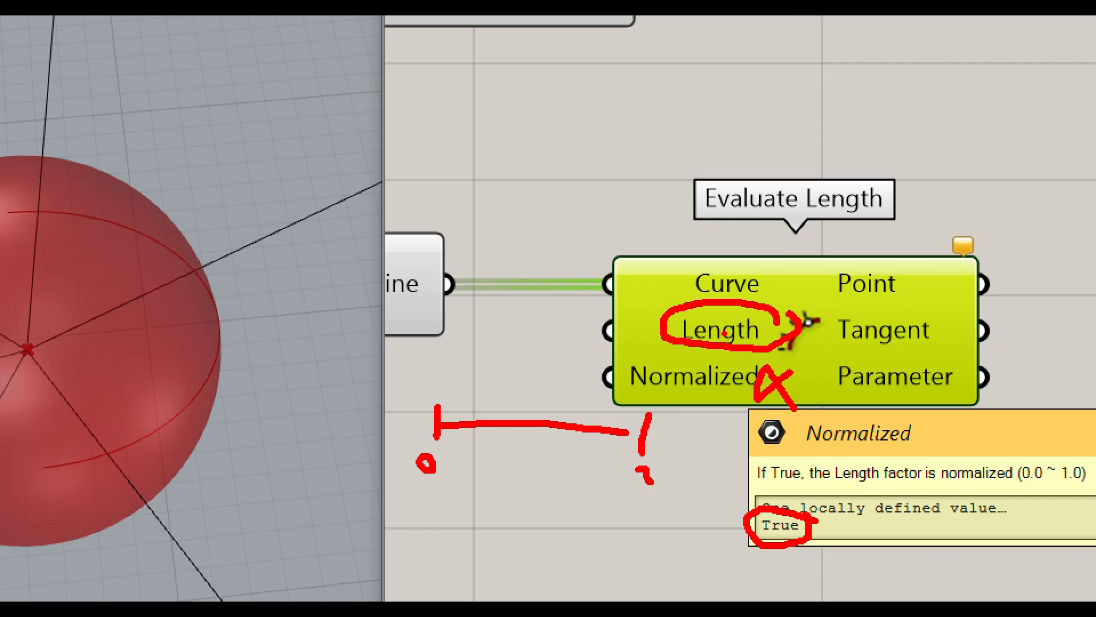
key("Escape")
- Invert Evaluate Length's Normalized input, connect the Sphere Radius slider to its Length input, and check the points on the sphere
right_click(724, 379)
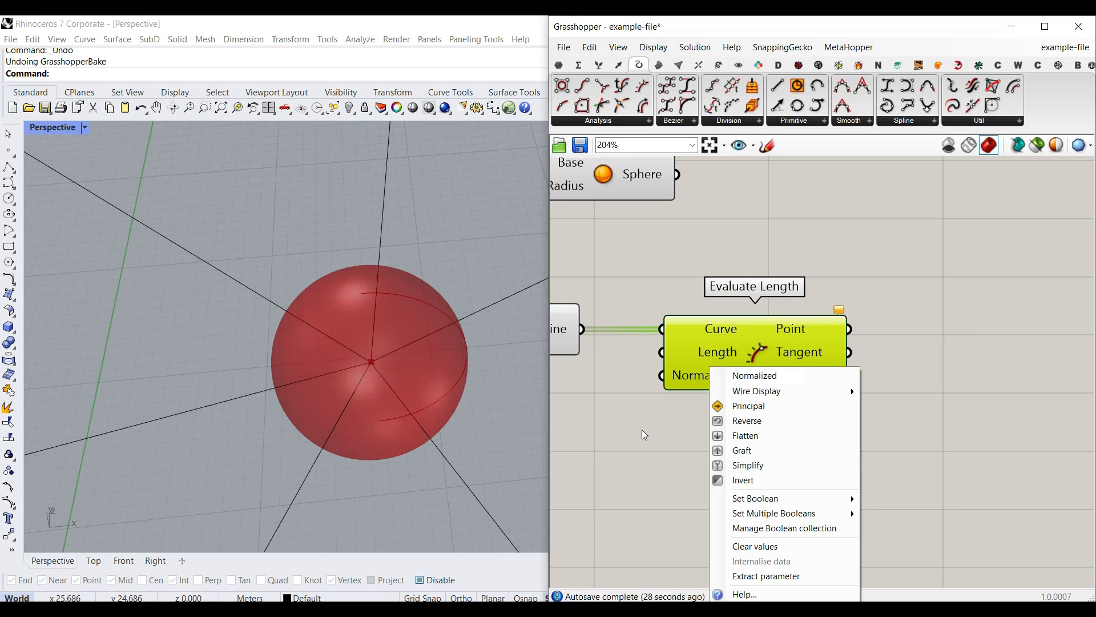
left_click(733, 478)
right_click_drag(588, 407, 796, 413)
scroll(729, 423, "down", 3)
right_click_drag(640, 437, 839, 423)
right_click_drag(716, 415, 543, 415)
scroll(812, 352, "up", 3)
left_click_drag(737, 260, 862, 377)
scroll(291, 400, "up", 3)
scroll(297, 403, "down", 5)
mouse_move(297, 404)
right_mouse_down()
mouse_move(392, 321)
mouse_move(298, 423)
mouse_move(315, 406)
right_mouse_up()
scroll(297, 415, "up", 6)
scroll(315, 407, "down", 6)
scroll(277, 336, "up", 6)
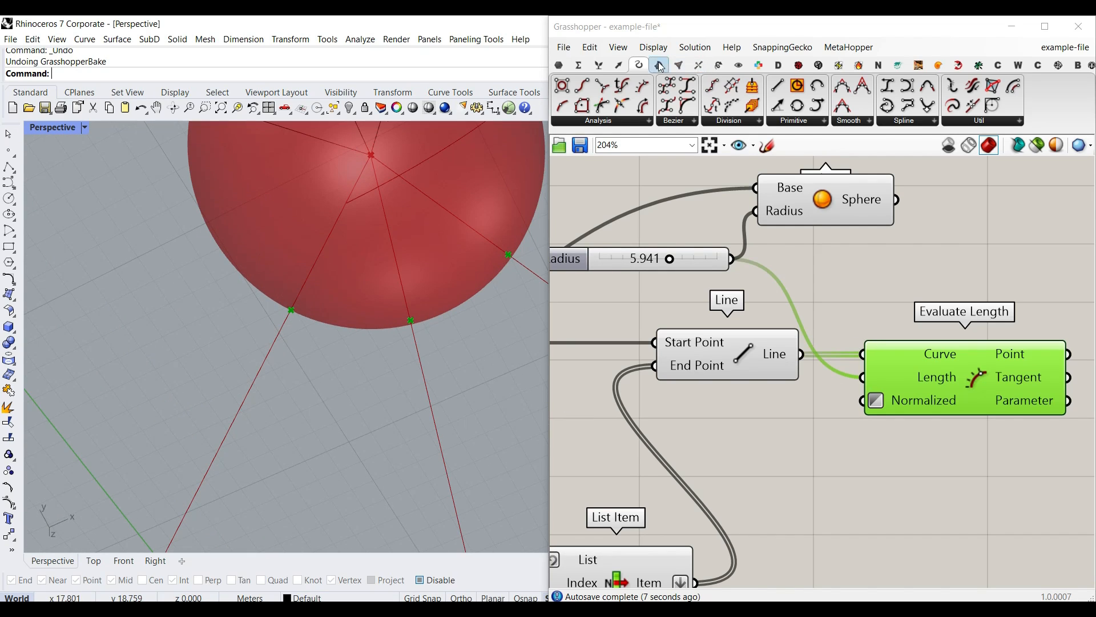
- Add a second Line component past Evaluate Length and connect the sphere's centre point to its Start Point
left_click(778, 88)
scroll(791, 386, "down", 2)
left_click(882, 456)
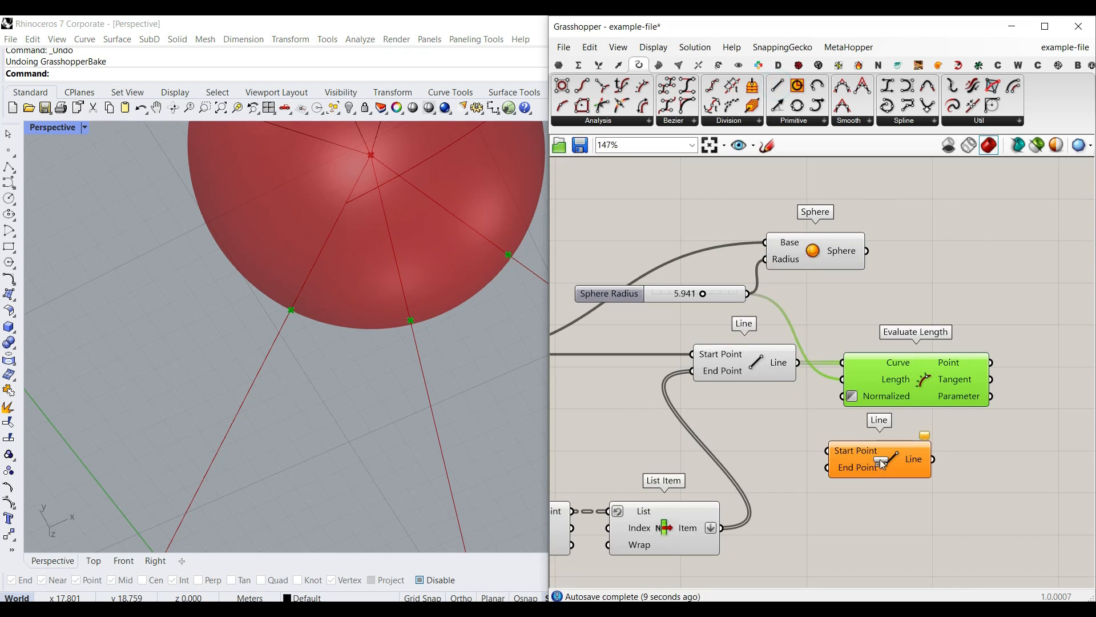
right_click_drag(734, 479, 881, 460)
scroll(639, 344, "down", 4)
scroll(635, 341, "up", 4)
left_click_drag(626, 338, 928, 415)
right_click_drag(964, 436, 810, 425)
left_click_drag(809, 426, 975, 337)
left_click_drag(878, 409, 708, 342)
left_click(799, 386)
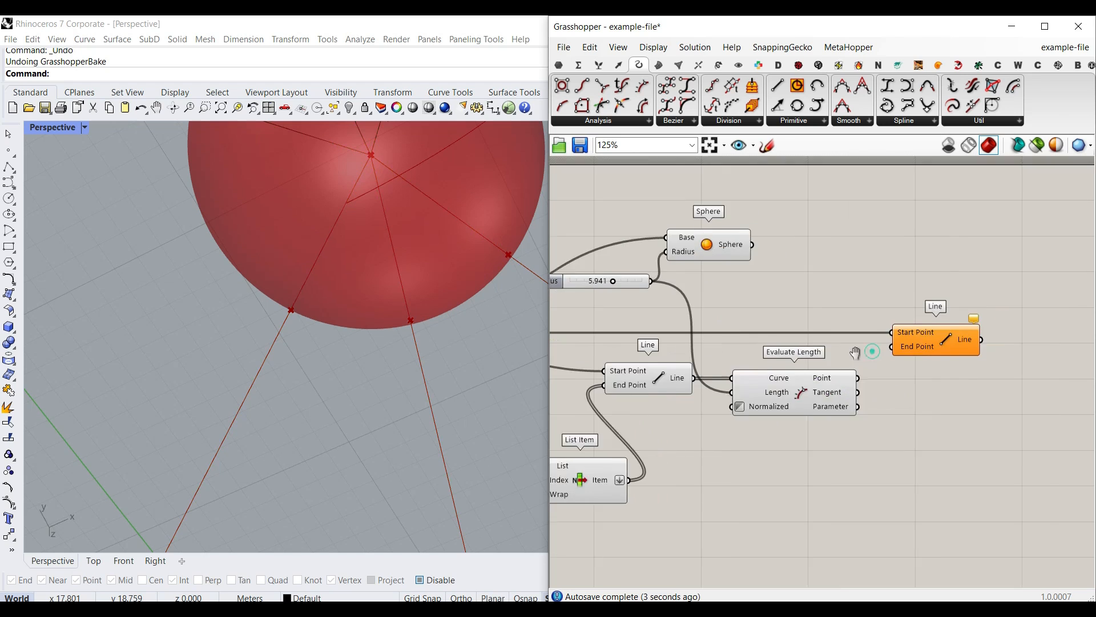
- Connect Evaluate Length's Point output to the second Line's End Point and check the segments inside the sphere
scroll(800, 380, "up", 3)
left_click_drag(811, 390, 928, 337)
left_click(927, 332)
scroll(266, 351, "down", 6)
right_click_drag(266, 351, 366, 350)
scroll(226, 291, "down", 5)
scroll(316, 343, "up", 8)
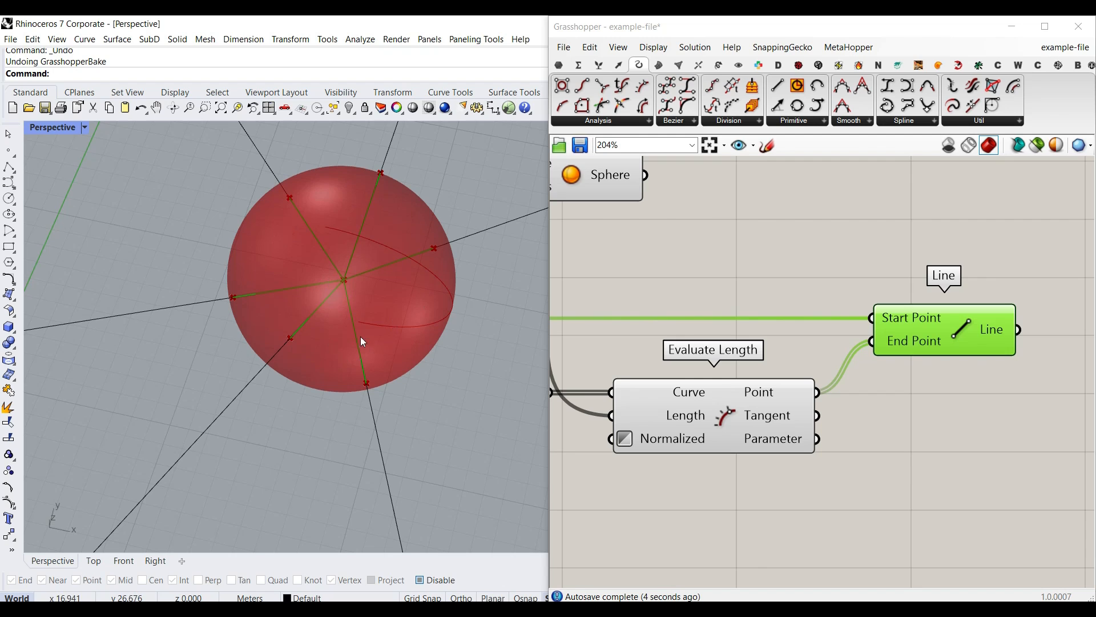
- Add a Perp Frame component, connect the second Line's output to its Curve input, and reparameterize that input
right_click_drag(914, 377, 710, 404)
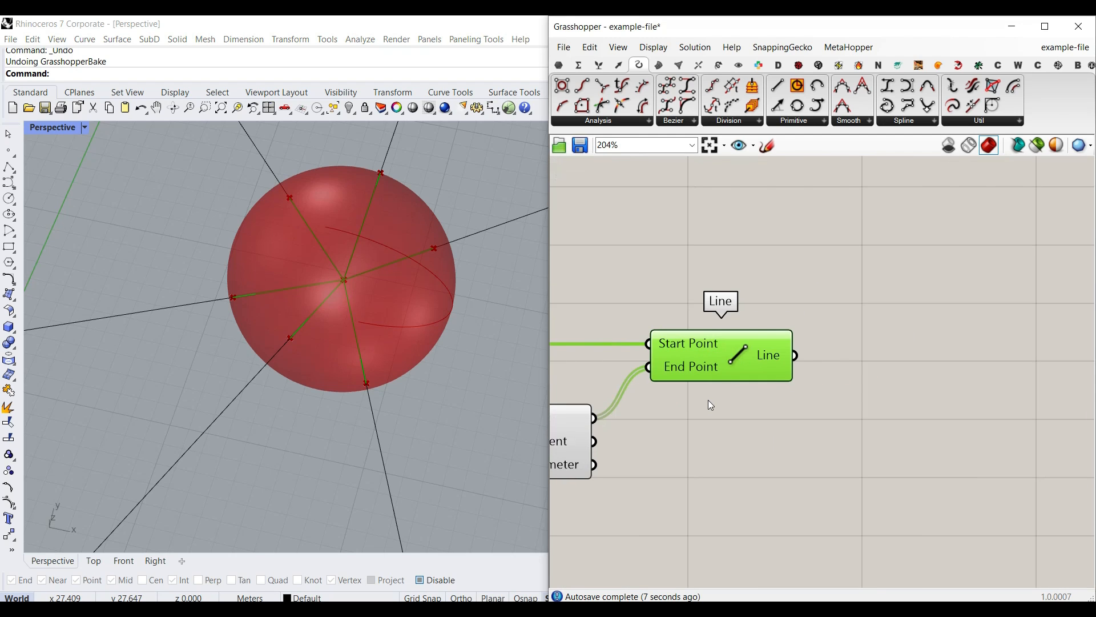
left_click(603, 121)
left_click_drag(718, 367, 877, 409)
right_click(877, 406)
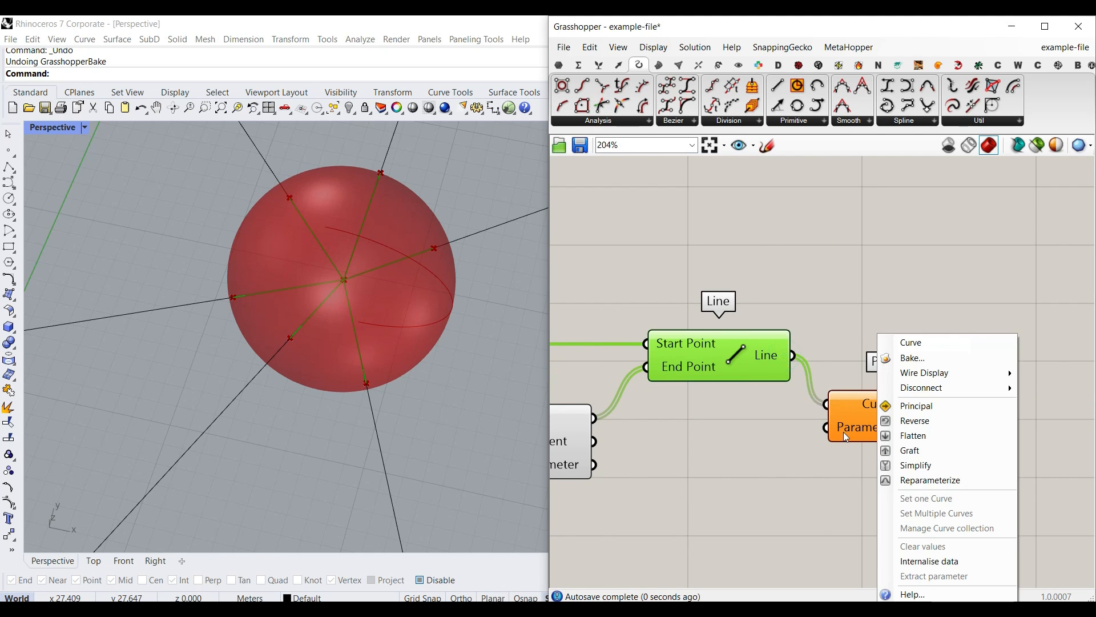
left_click(914, 481)
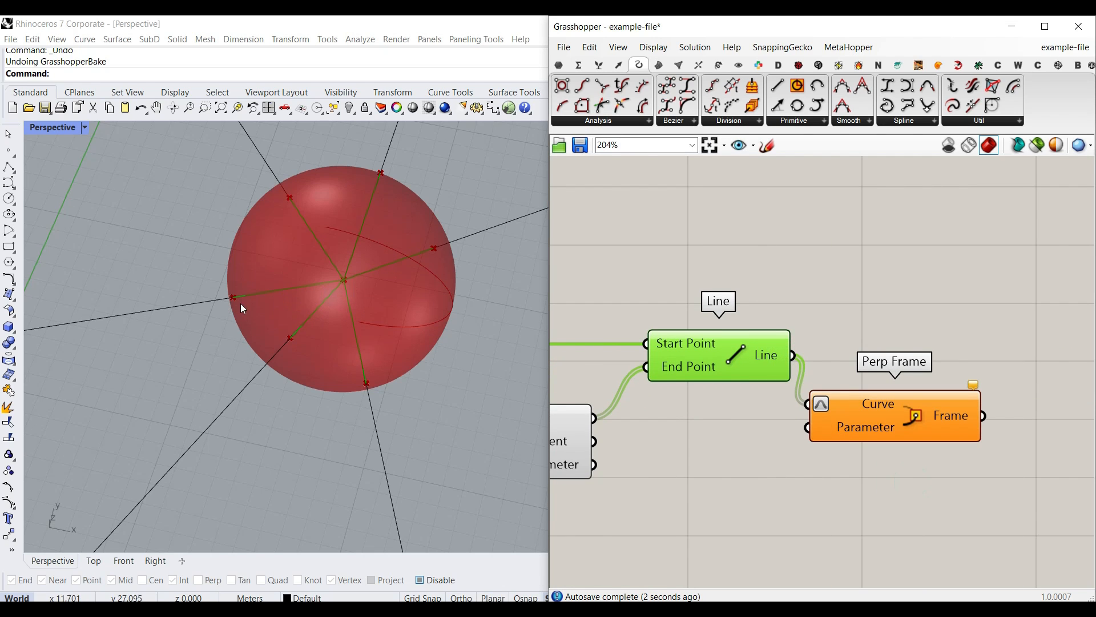
- Add a number slider ranging from 0 to 1.00 and connect it to Perp Frame's Parameter input
right_click_drag(898, 420, 838, 423)
left_click_drag(838, 422, 954, 383)
double_click(799, 474)
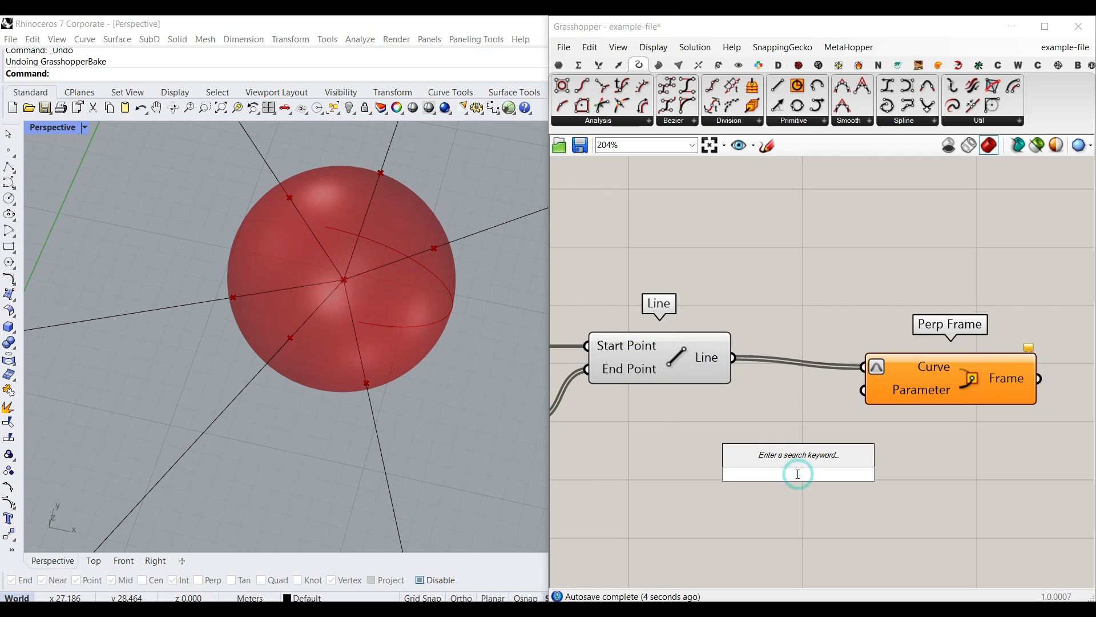
type("0..1.00")
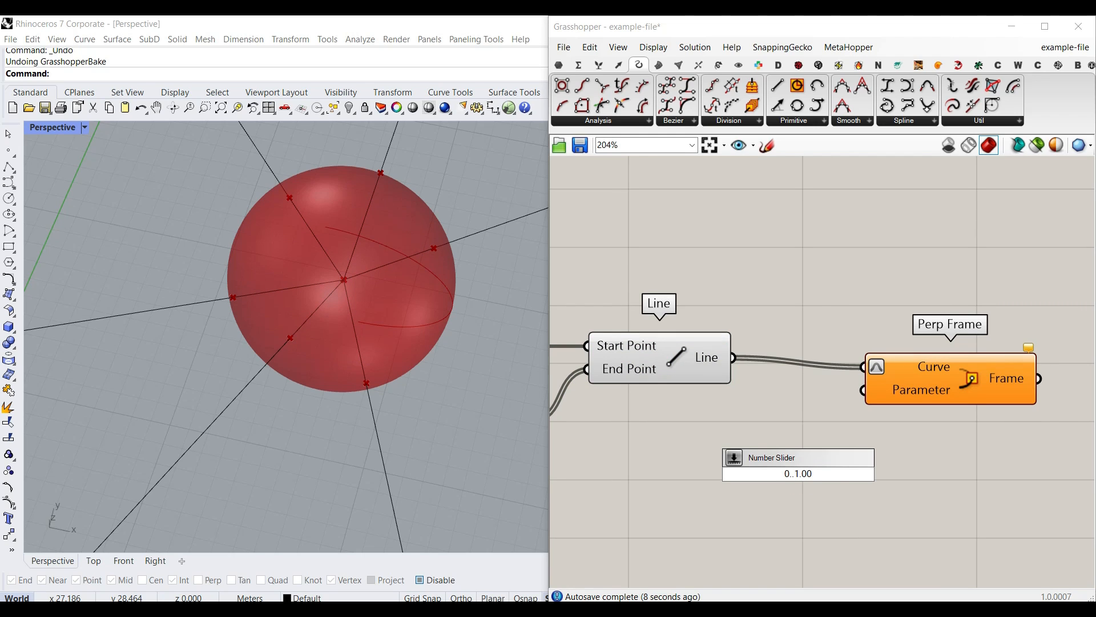
key("Return")
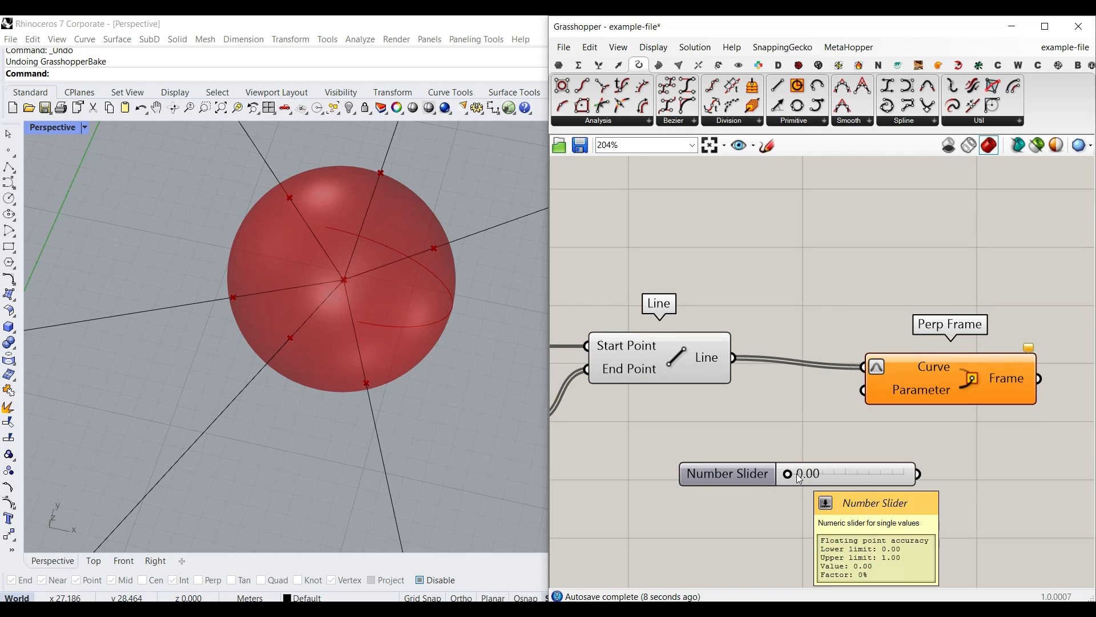
left_click_drag(912, 443, 929, 387)
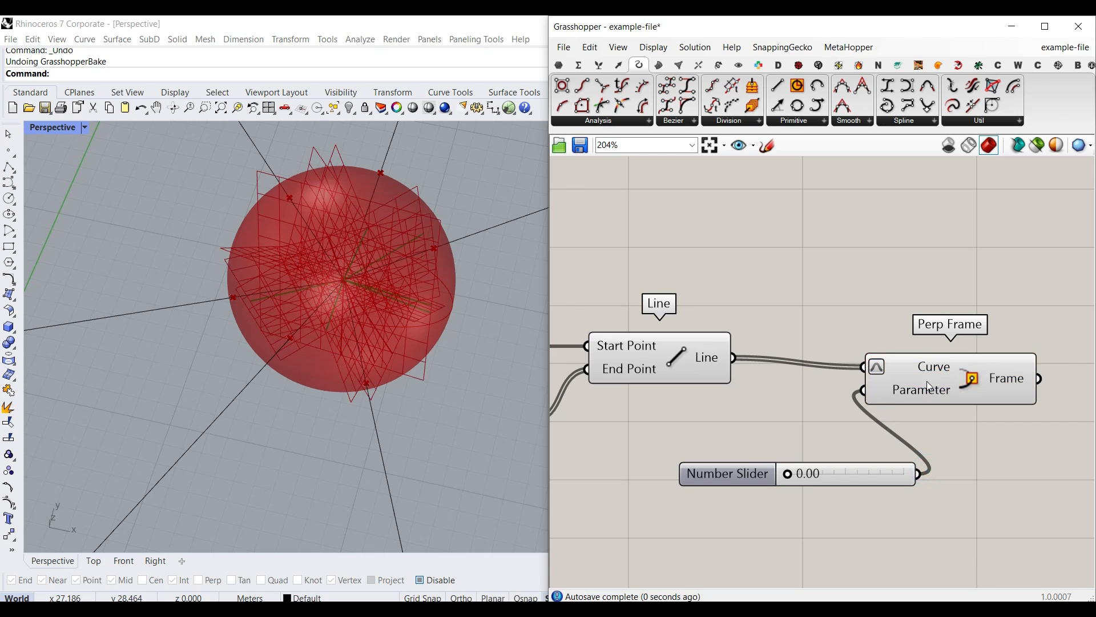
- Try the Parameter slider at 0.73 and set its lower limit to 0.6
left_click_drag(786, 474, 870, 478)
double_click(722, 480)
double_click(794, 472)
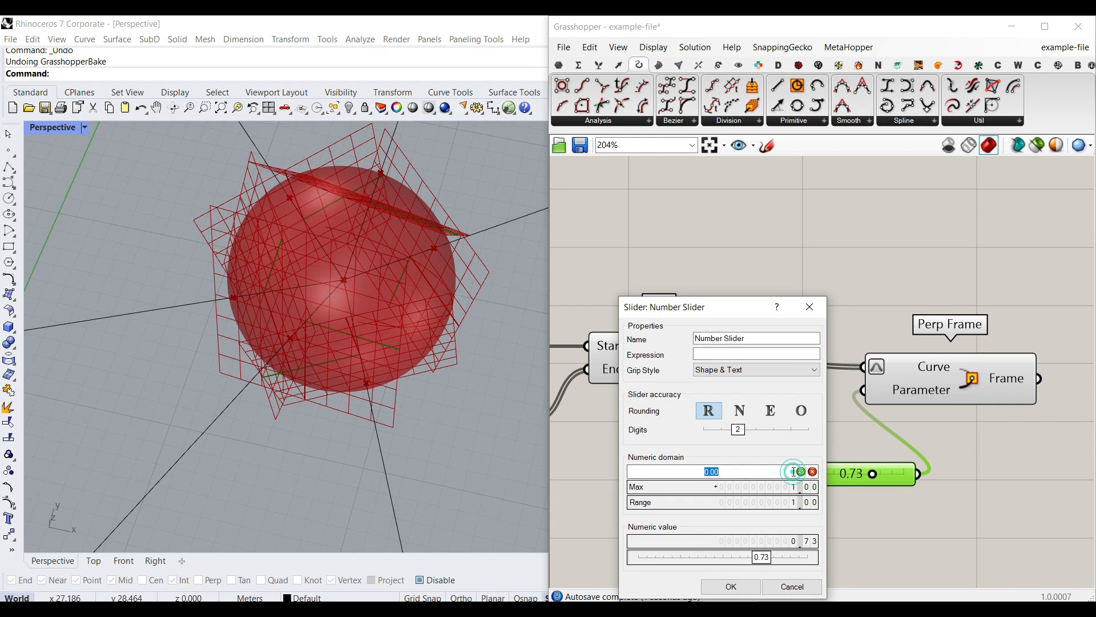
type("0.6")
key("Return")
- Set the Parameter slider to 0.78 and check the perpendicular frames around the sphere
left_click_drag(822, 474, 970, 478)
right_click_drag(399, 440, 275, 414)
scroll(313, 472, "up", 5)
left_click_drag(907, 479, 841, 475)
right_click_drag(526, 467, 371, 397)
right_click_drag(951, 422, 816, 412)
scroll(357, 443, "up", 2)
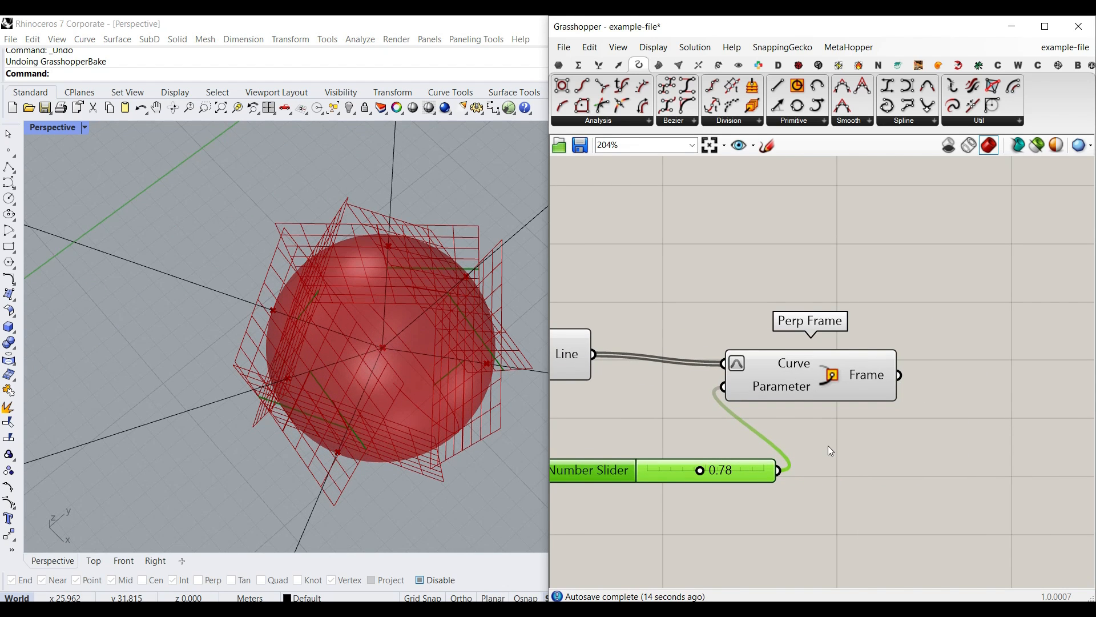
- Try to intersect the sphere with the perpendicular frames using a Brep | Plane component
left_click(698, 65)
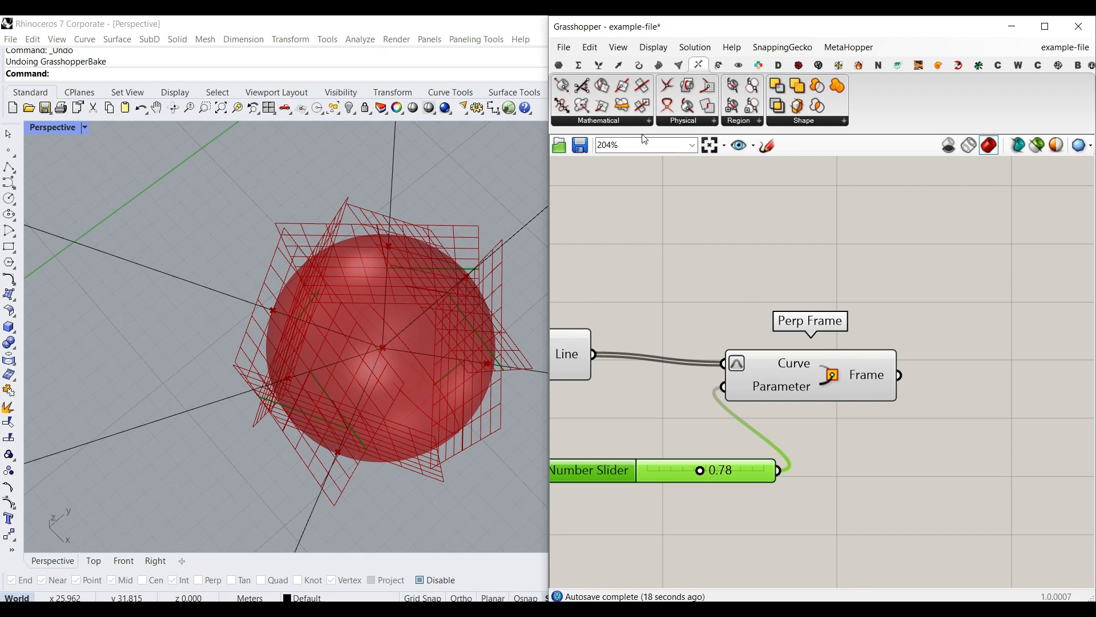
left_click(603, 93)
left_click(973, 316)
right_click_drag(791, 313, 1069, 338)
scroll(1068, 338, "down", 1)
scroll(743, 332, "down", 4)
right_click_drag(744, 331, 636, 336)
left_click_drag(608, 292, 976, 366)
scroll(1008, 379, "down", 1)
left_click(997, 358)
- Check the intersection curves on the sphere and delete the Brep | Plane component
right_click_drag(336, 366, 361, 321)
scroll(368, 401, "down", 4)
scroll(367, 401, "up", 5)
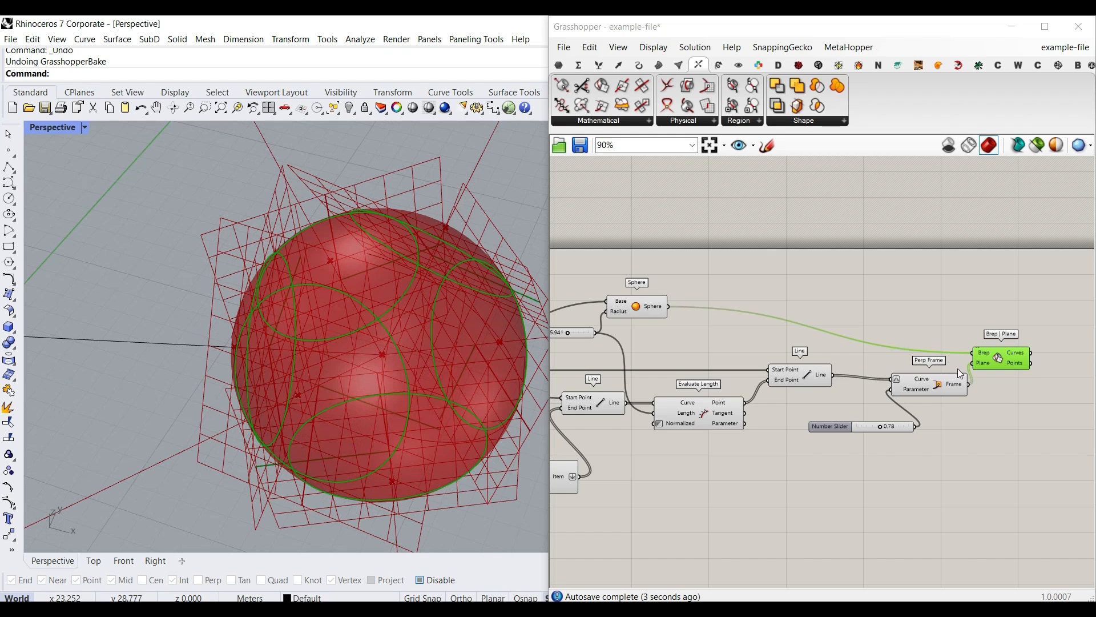
scroll(985, 361, "up", 3)
key("Delete")
- Add a Plane Surface component, connect Perp Frame's Frame output to its Plane input, and check the surfaces around the sphere
right_click_drag(988, 362, 893, 410)
left_click(841, 447)
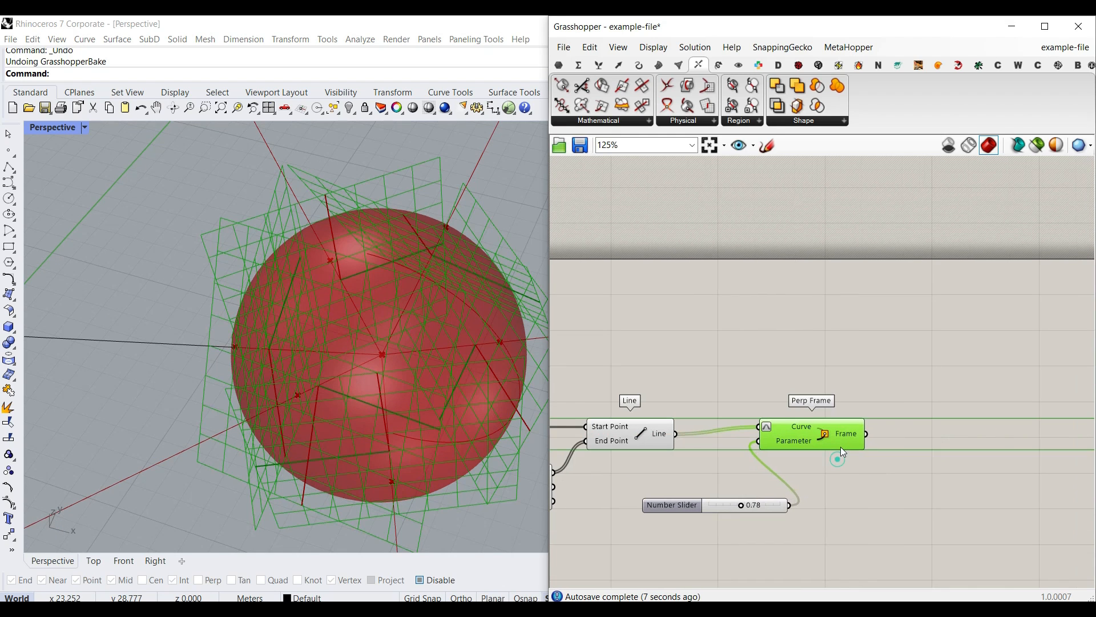
left_click_drag(826, 447, 825, 447)
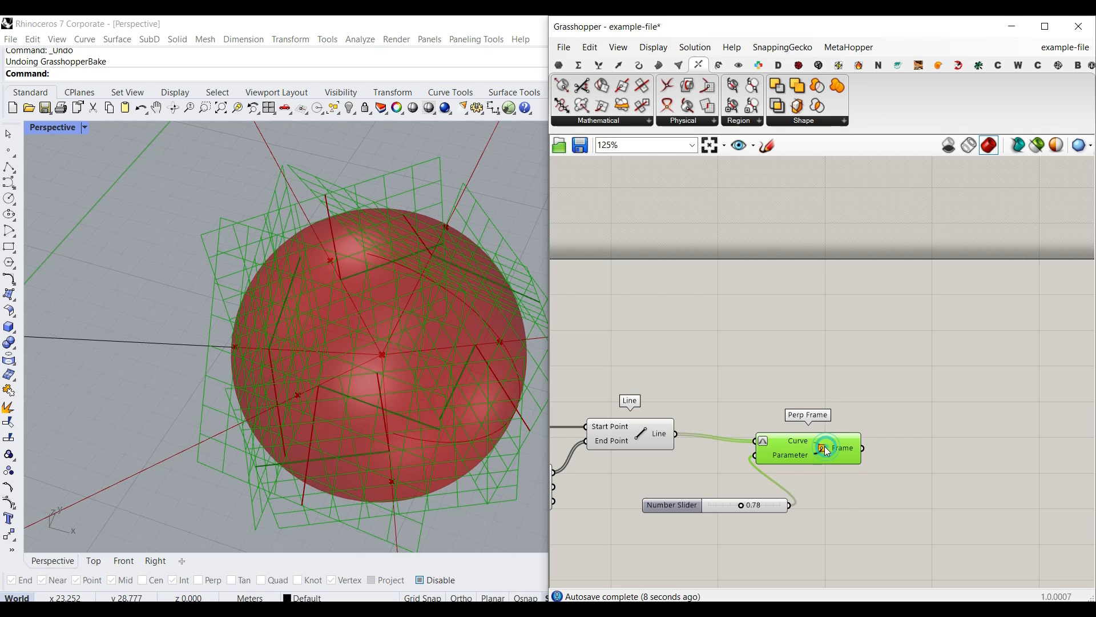
left_click(658, 65)
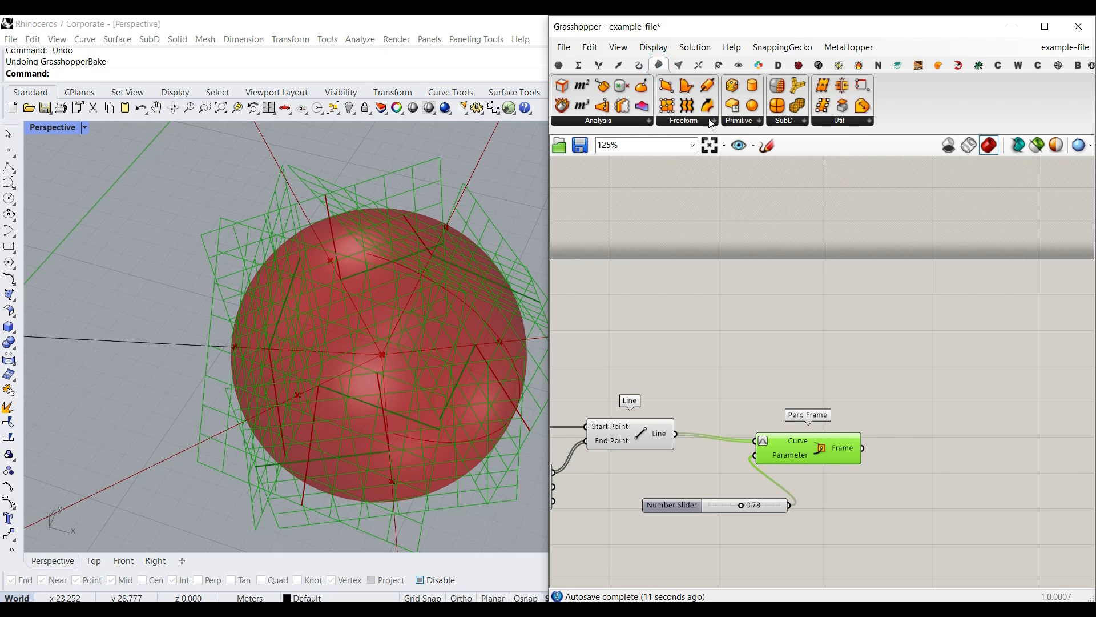
left_click(751, 126)
left_click_drag(758, 144, 908, 451)
scroll(905, 472, "up", 4)
left_click_drag(854, 416, 936, 455)
right_click_drag(397, 411, 402, 382)
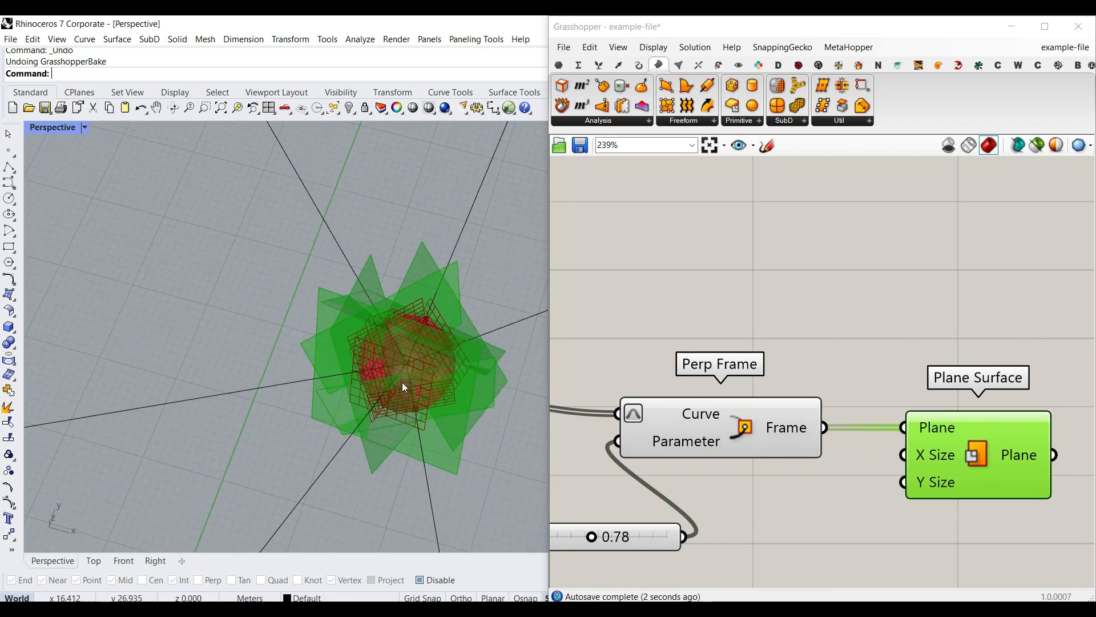
scroll(401, 429, "up", 8)
mouse_move(400, 436)
right_mouse_down()
mouse_move(397, 426)
mouse_move(427, 427)
mouse_move(408, 427)
right_mouse_up()
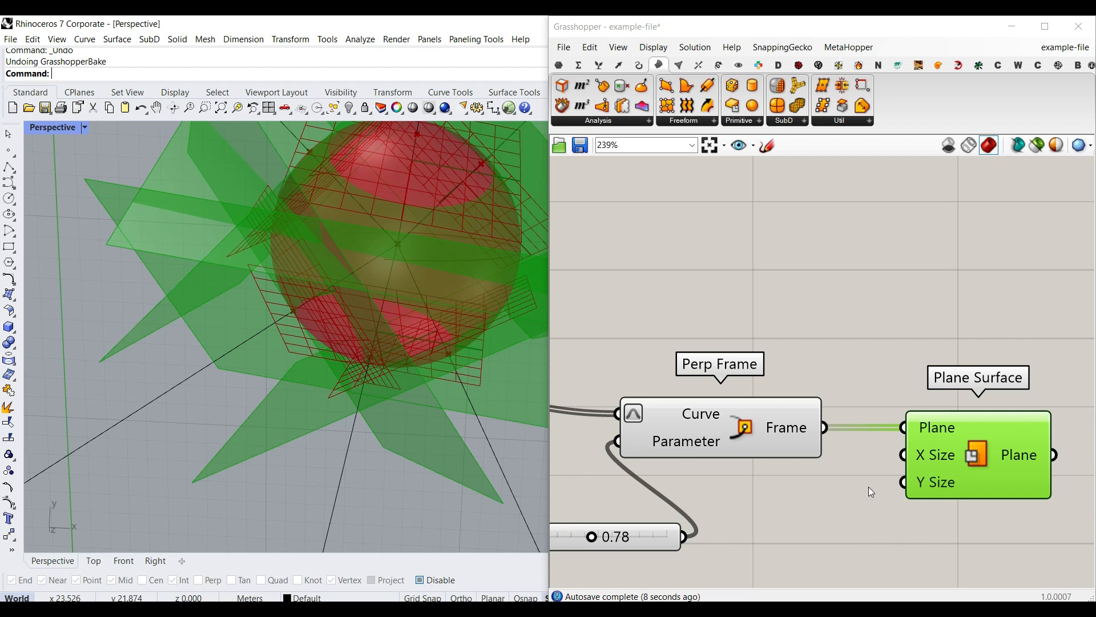
- Add a Number parameter fed by the Sphere Radius slider and connect it to Plane Surface's X Size and Y Size
scroll(870, 491, "down", 5)
scroll(714, 375, "up", 3)
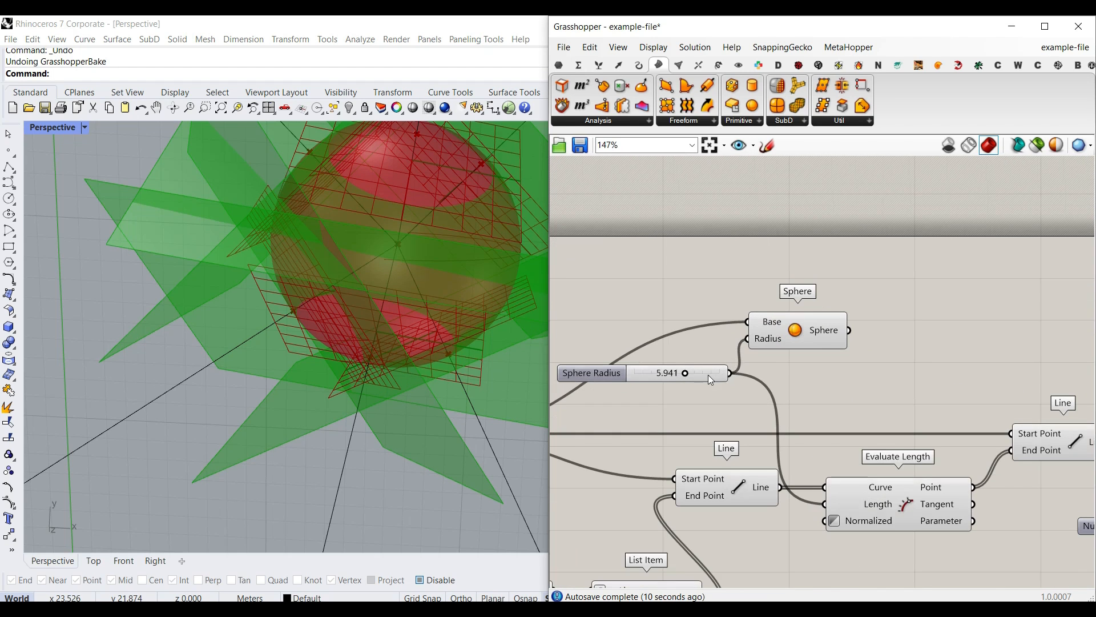
left_click(564, 65)
left_click_drag(684, 88, 782, 400)
right_click_drag(808, 407, 677, 375)
left_click_drag(677, 375, 838, 360)
scroll(766, 460, "down", 5)
scroll(942, 484, "up", 5)
scroll(872, 452, "up", 4)
left_click_drag(814, 459, 850, 394)
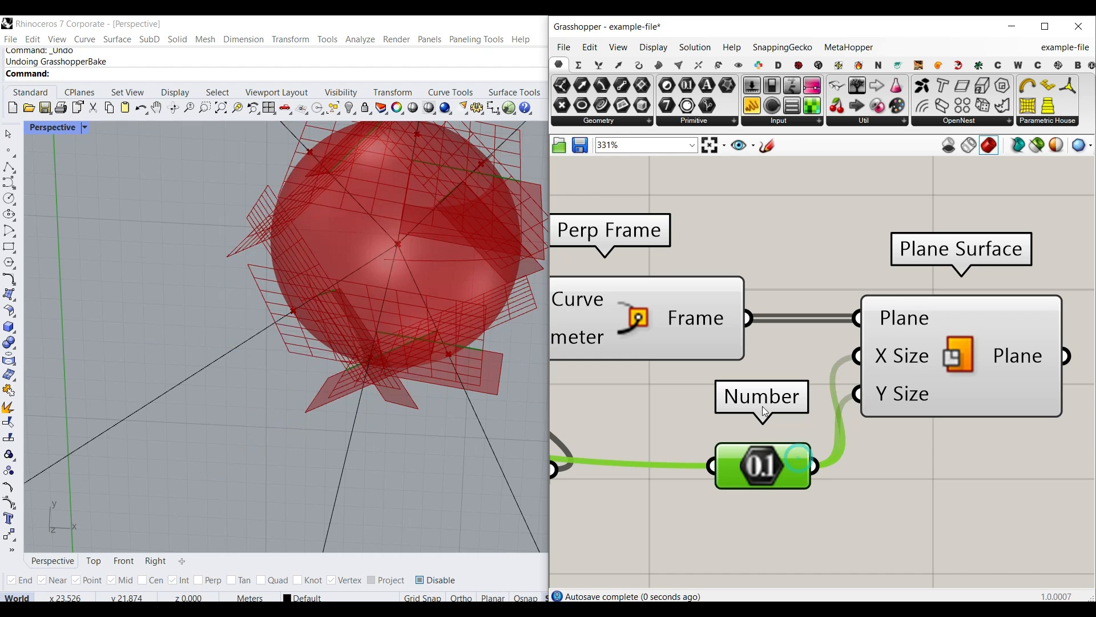
- Examine how the plane surfaces sit against the sphere, and move Plane Surface and Number farther apart
scroll(365, 343, "down", 5)
right_click_drag(336, 345, 392, 331)
scroll(446, 359, "down", 7)
scroll(447, 358, "up", 6)
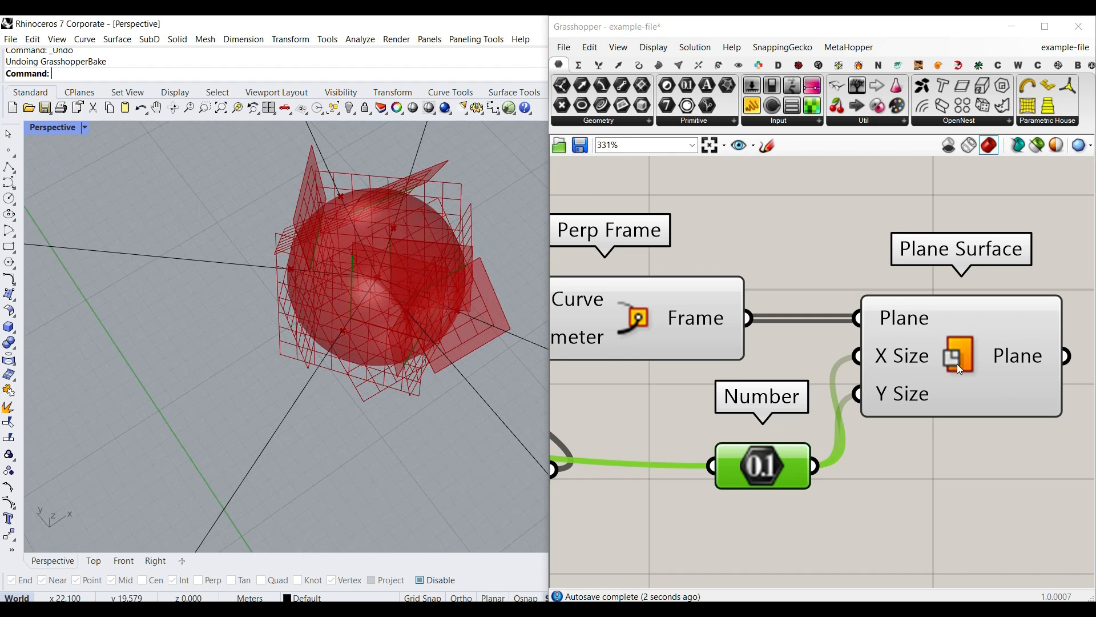
mouse_move(926, 360)
mouse_move(410, 335)
right_mouse_down()
mouse_move(381, 386)
mouse_move(400, 343)
right_mouse_up()
left_click_drag(927, 376, 1001, 377)
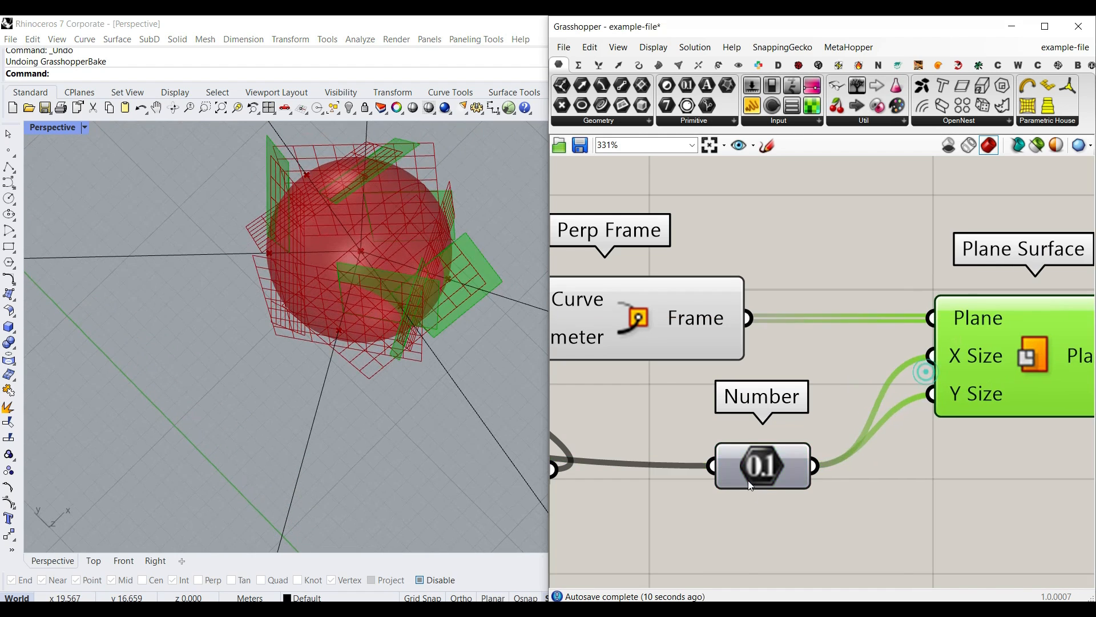
left_click_drag(748, 481, 655, 473)
- Add a Construct Domain component and connect Number to both its Domain start and Domain end inputs
left_click(577, 64)
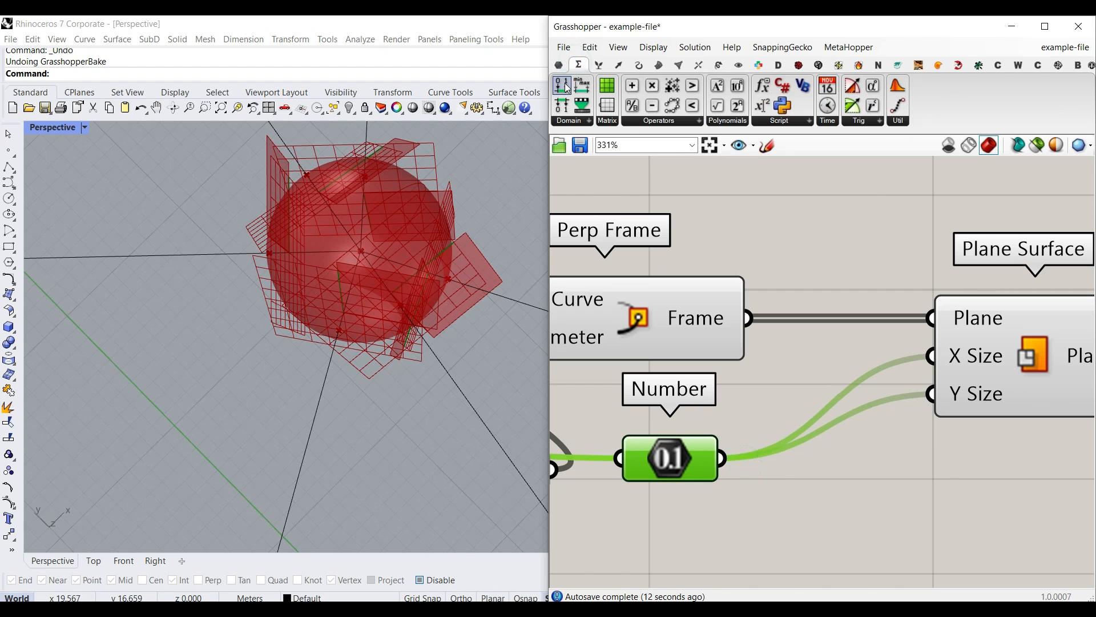
left_click_drag(564, 84, 872, 504)
right_click_drag(795, 502, 803, 478)
left_click_drag(804, 477, 844, 451)
left_click_drag(729, 434, 770, 471)
- Replace Plane Surface's X Size and Y Size inputs with Construct Domain's Domain output
right_click_drag(884, 448, 734, 453)
left_click_drag(862, 344, 981, 345)
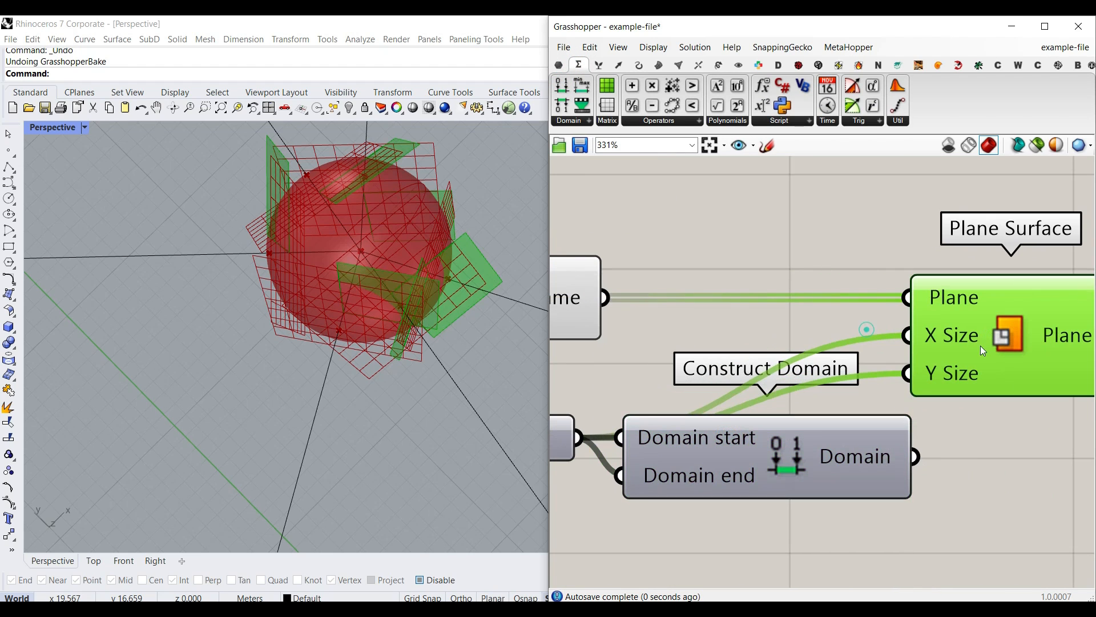
left_click_drag(918, 420, 907, 373)
left_click_drag(915, 457, 907, 335)
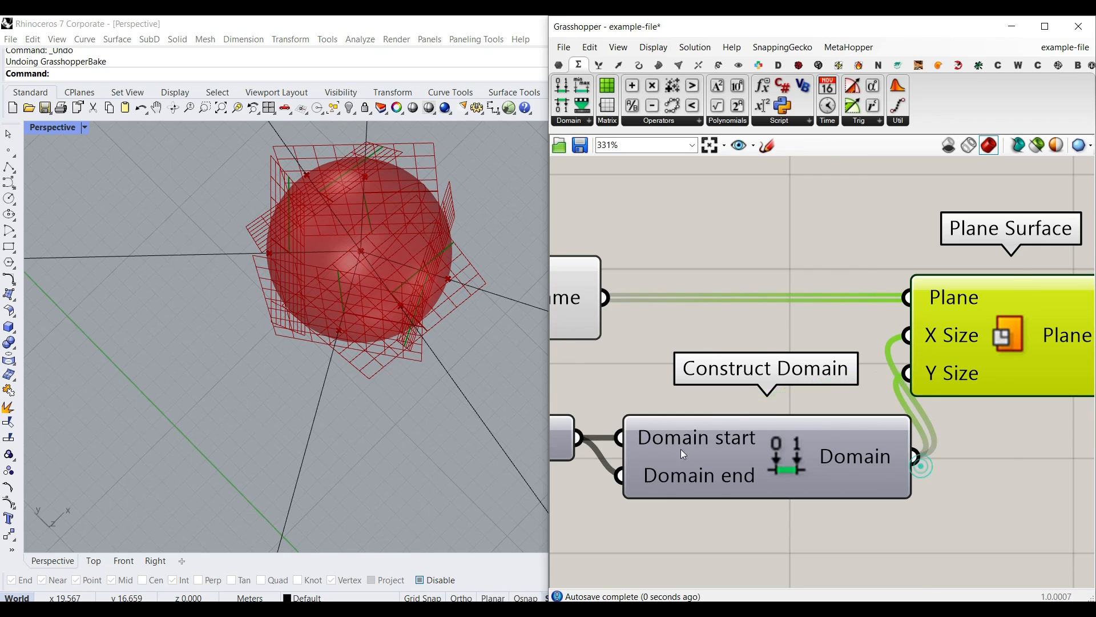
- Apply the expression -x to Construct Domain's Domain start input so the plane surfaces are centred on their frames
right_click_drag(682, 443, 813, 424)
right_click(813, 423)
mouse_move(865, 478)
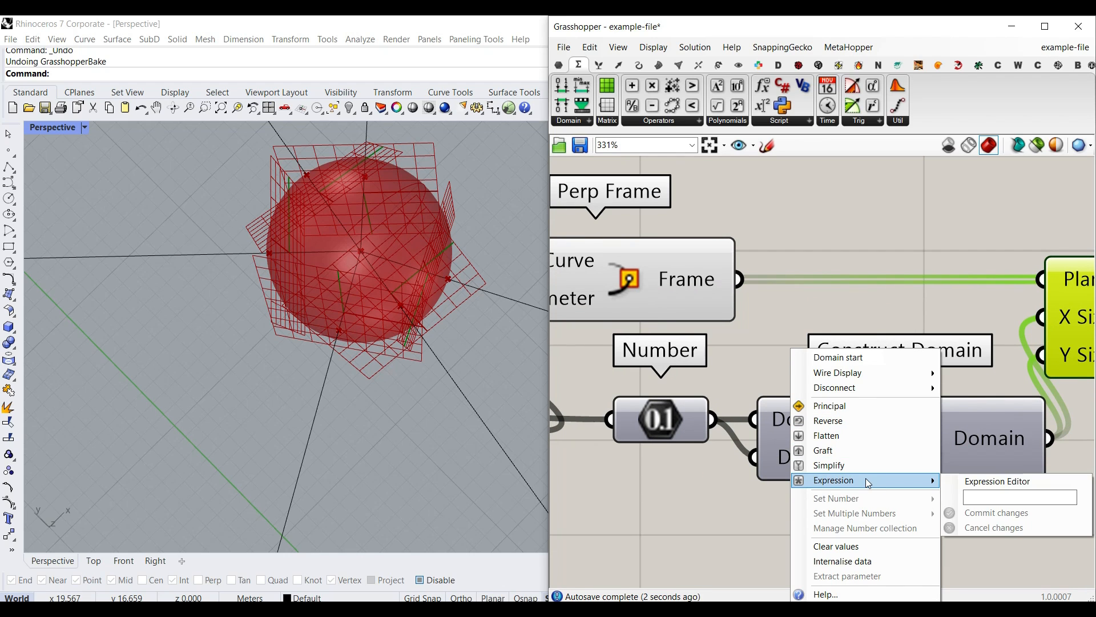
left_click(994, 495)
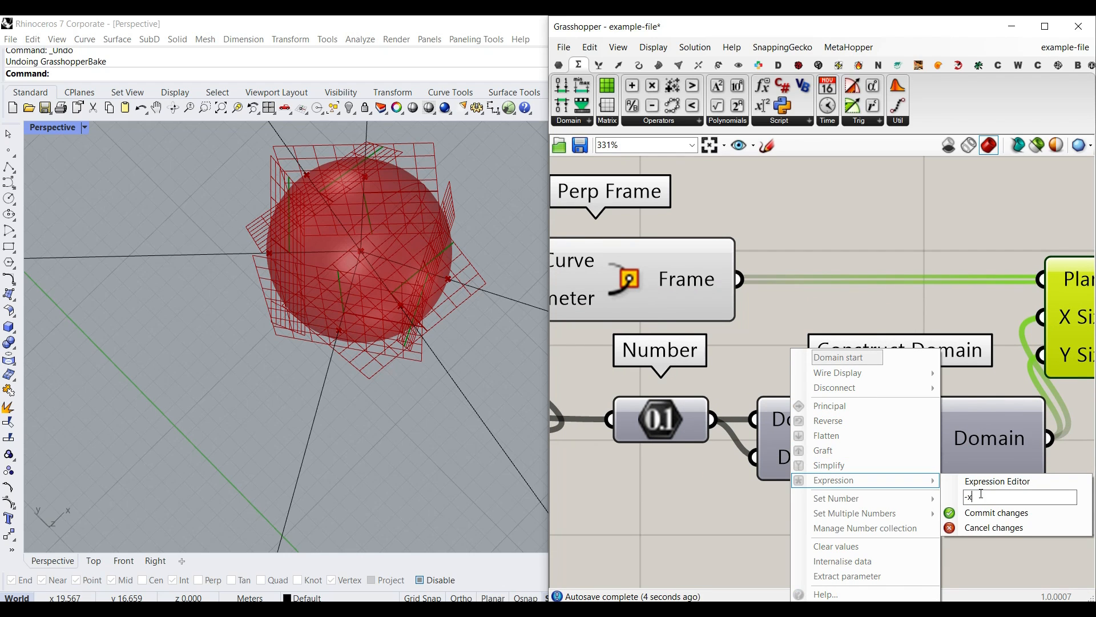
left_click(997, 512)
right_click(816, 468)
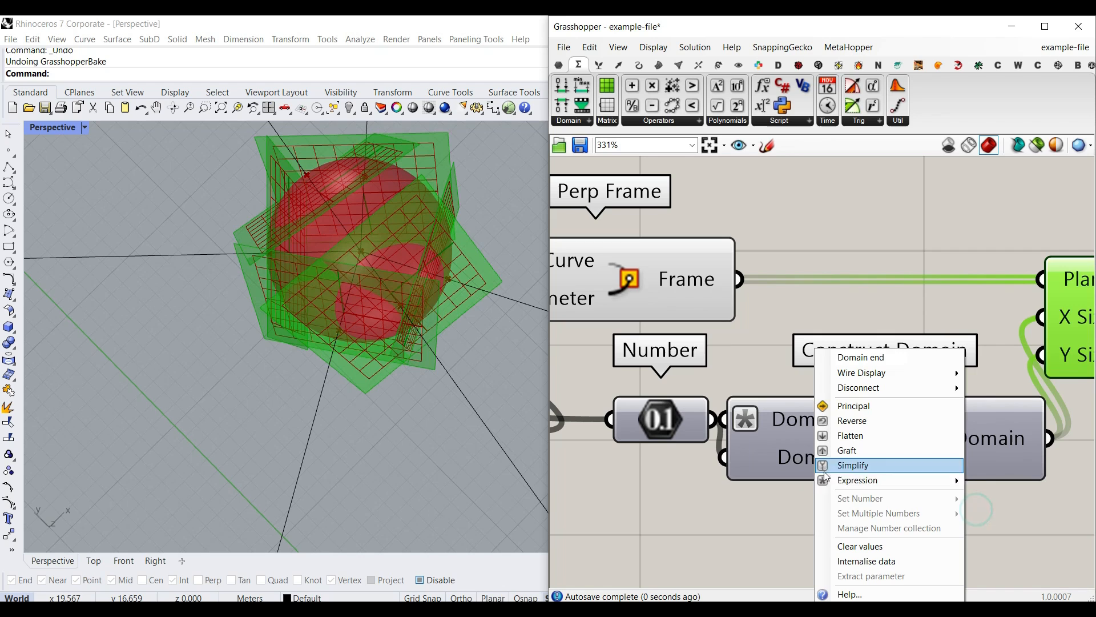
left_click(876, 485)
scroll(570, 471, "down", 2)
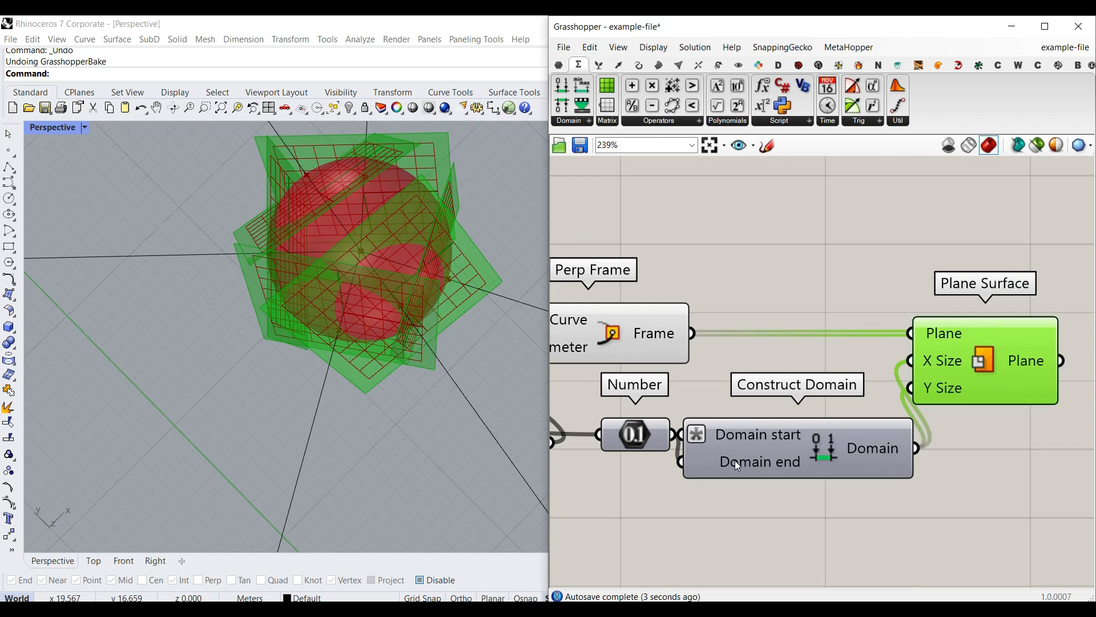
left_click_drag(781, 451, 793, 447)
key("w")
left_click_drag(503, 205, 475, 405)
left_click_drag(319, 295, 628, 330)
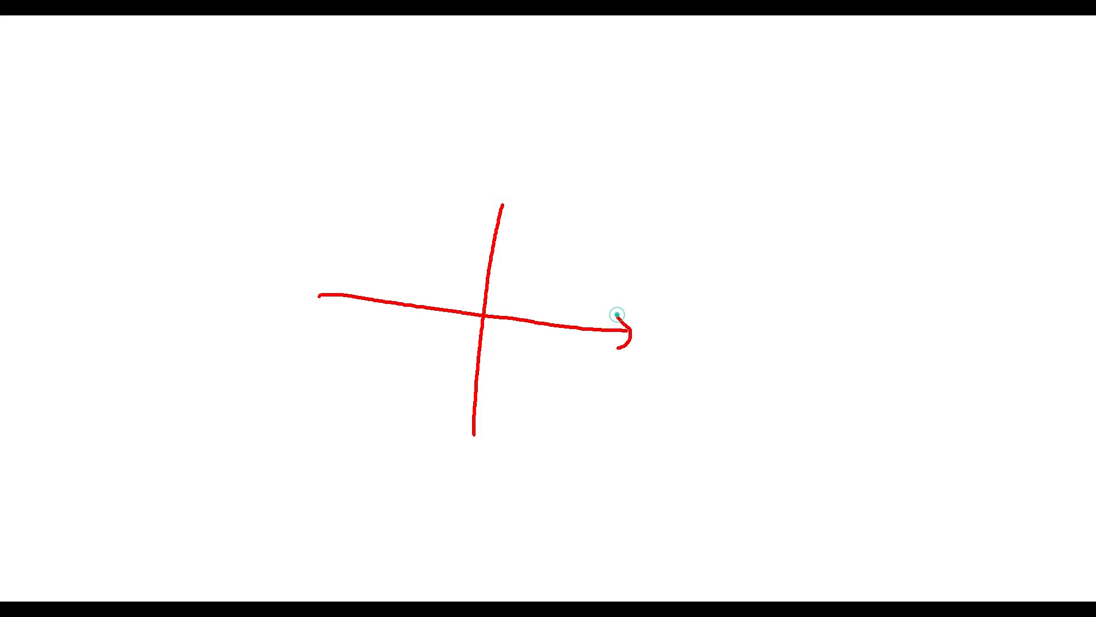
mouse_move(481, 236)
left_mouse_down()
mouse_move(514, 414)
mouse_move(419, 216)
left_mouse_up()
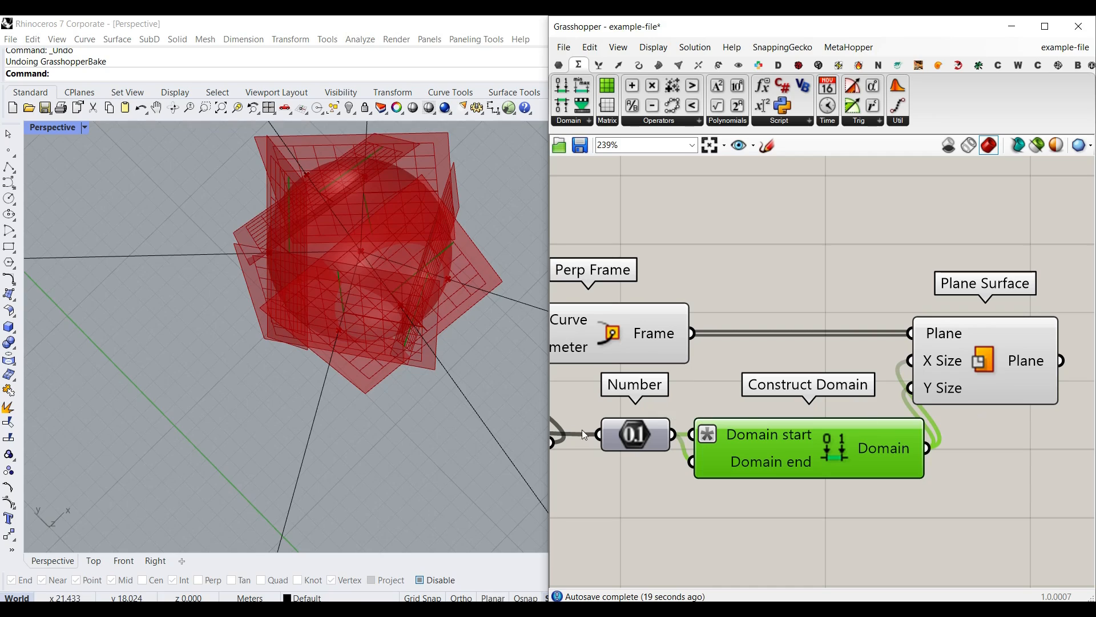
- Set the Perp Frame Parameter slider to 0.82 and check the plane surfaces around the sphere
right_click_drag(320, 297, 349, 322)
right_click_drag(673, 402, 1043, 414)
scroll(811, 438, "up", 1)
mouse_move(844, 462)
left_mouse_down()
mouse_move(772, 464)
mouse_move(856, 463)
left_mouse_up()
scroll(828, 462, "down", 3)
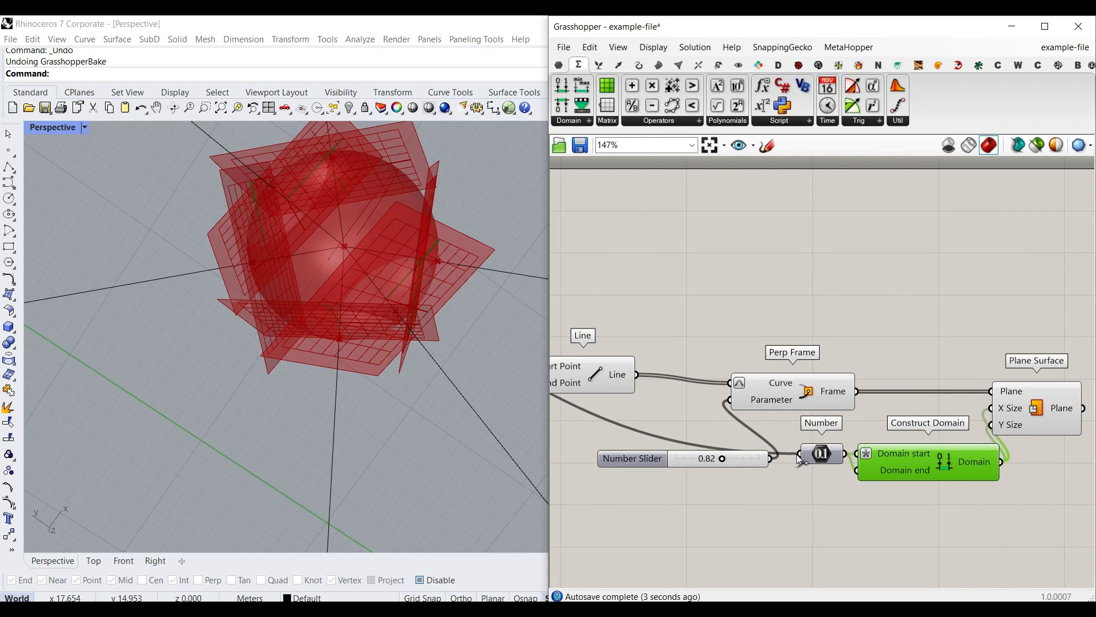
right_click_drag(368, 458, 439, 371)
right_click_drag(756, 350, 689, 372)
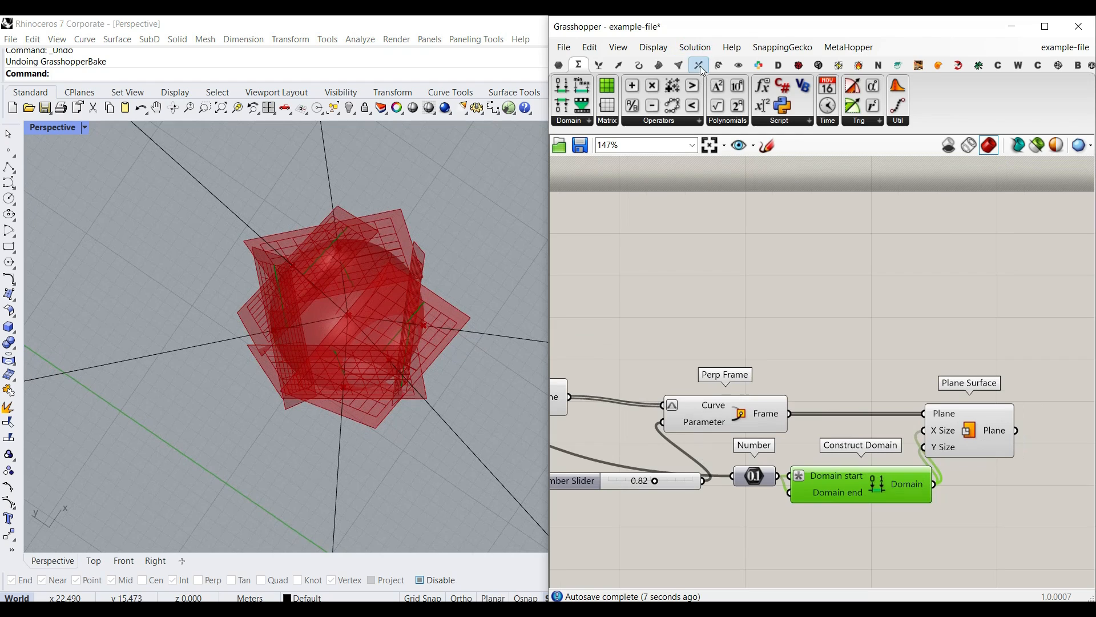
- Add a Boundary Volume component above Perp Frame and connect the Sphere output to its Boundaries input
left_click(699, 65)
left_click(815, 120)
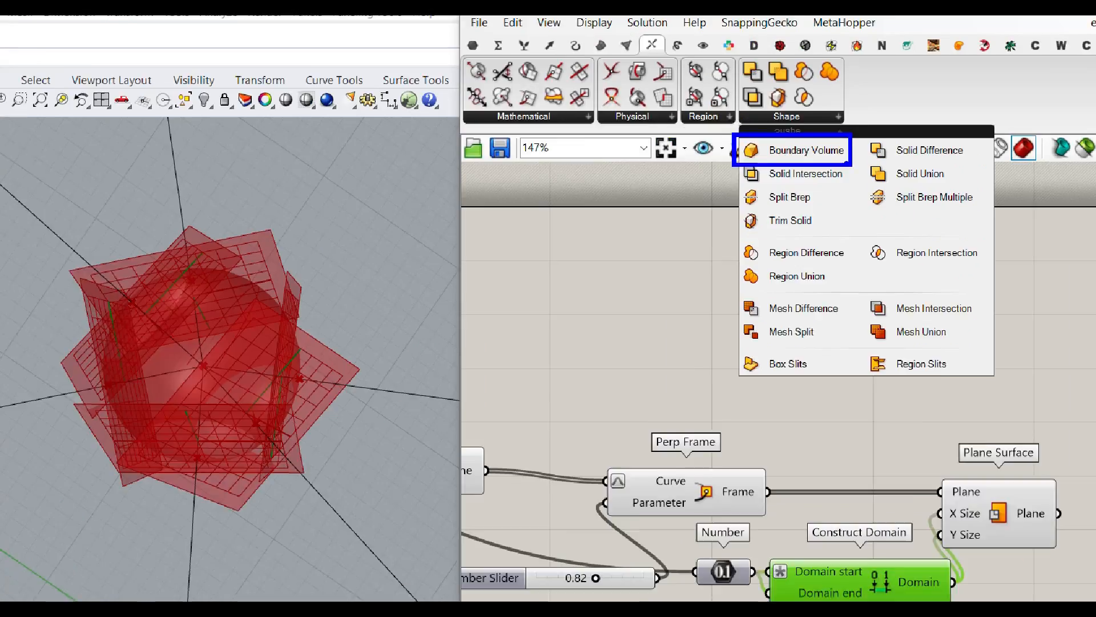
left_click(746, 158)
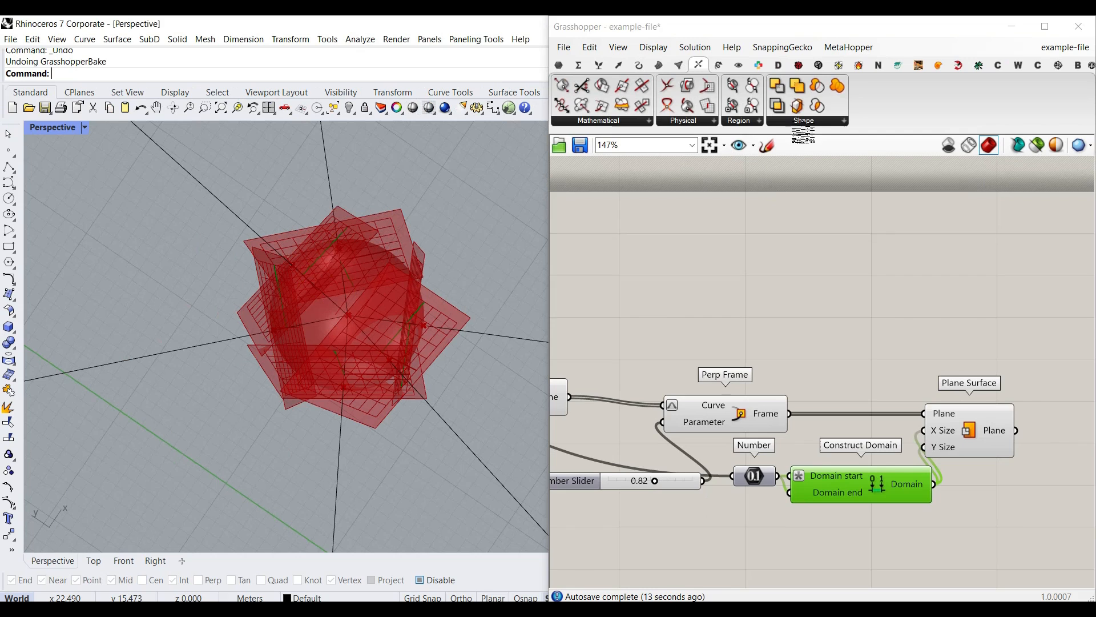
left_click(802, 125)
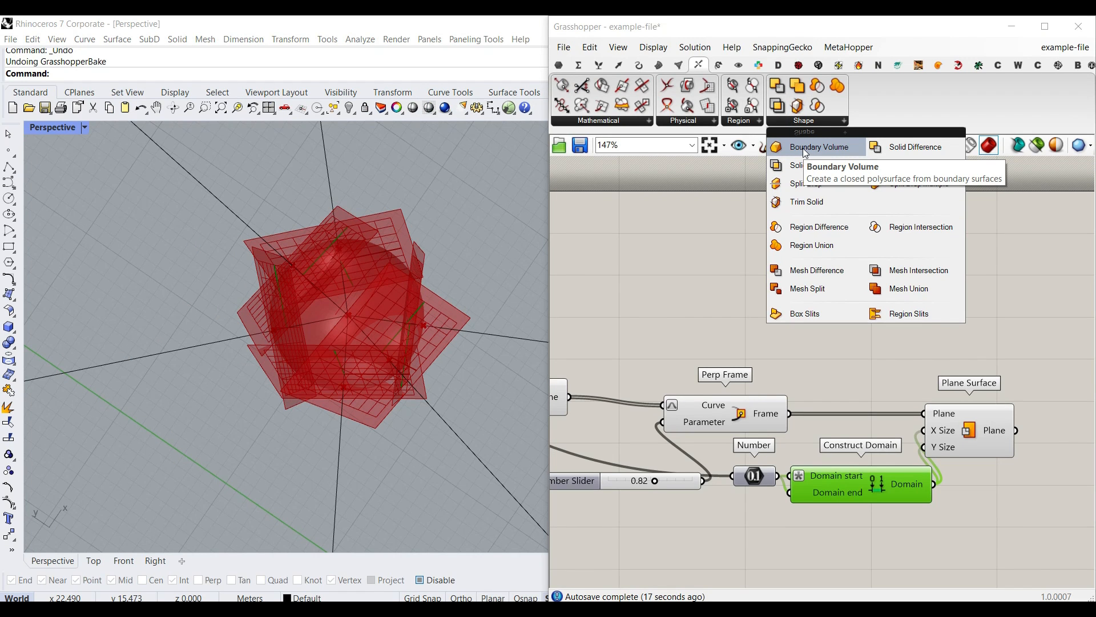
left_click(934, 341)
left_click(794, 124)
left_click(811, 148)
left_click(859, 328)
right_click_drag(859, 330, 1045, 330)
scroll(1045, 329, "down", 3)
left_click_drag(703, 301, 1011, 330)
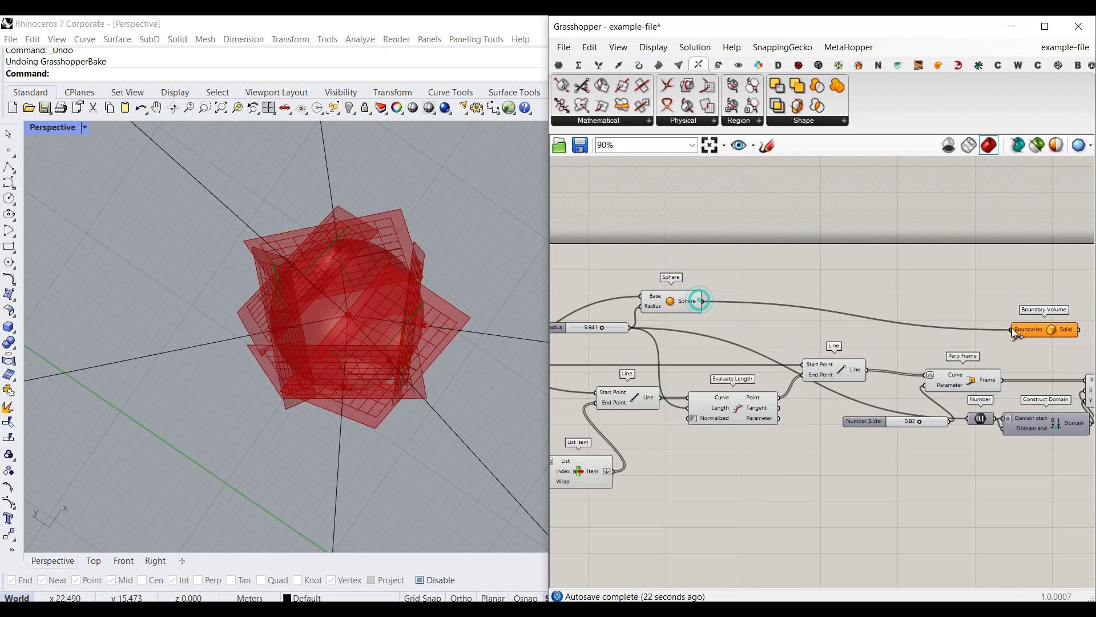
- Move Boundary Volume above Plane Surface, add Plane Surface's output to its Boundaries input, and flatten that input
right_click_drag(1033, 340, 718, 351)
left_click_drag(720, 341, 843, 314)
scroll(831, 359, "up", 5)
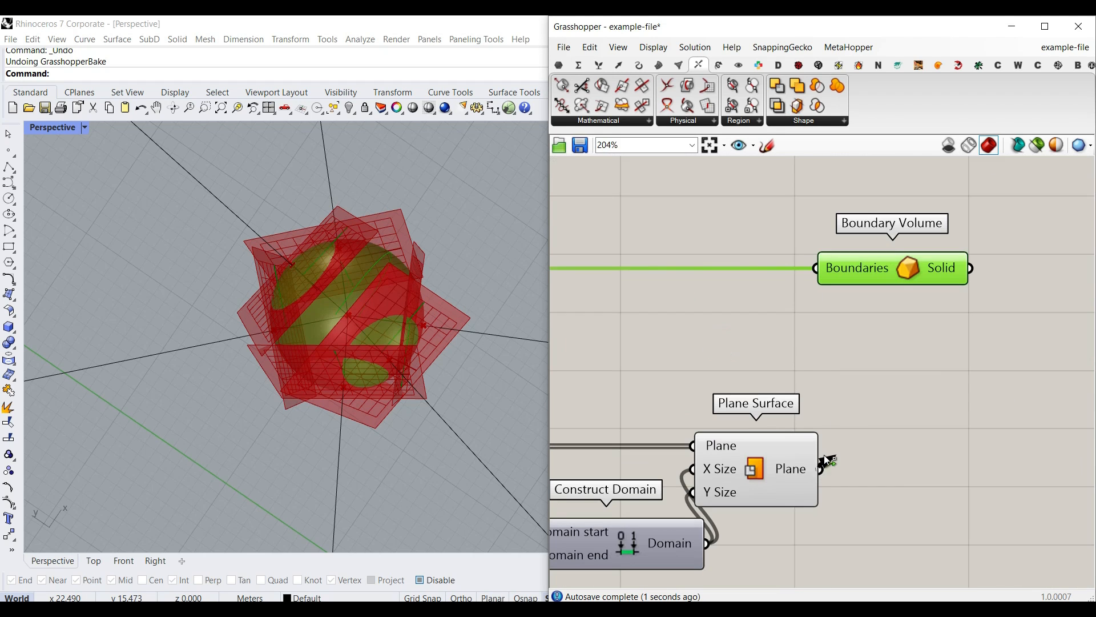
left_click_drag(821, 469, 848, 308, "shift")
right_click(844, 269)
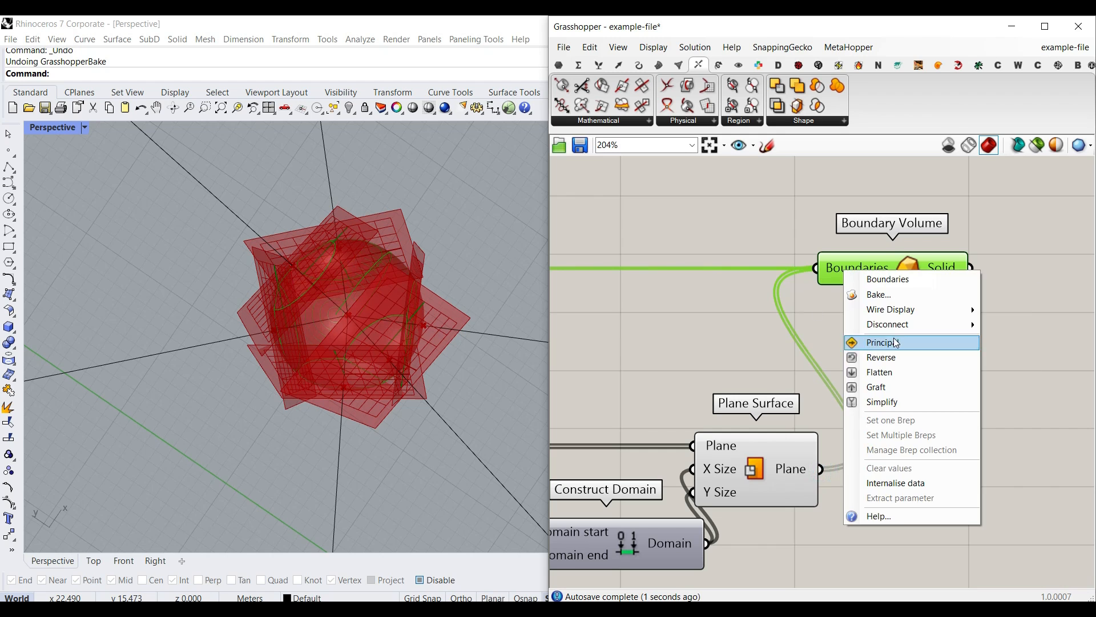
left_click(879, 370)
- Hide the preview of the upstream components so only the Boundary Volume solid is displayed
right_click_drag(879, 372, 983, 373)
scroll(983, 372, "down", 6)
left_click_drag(957, 443, 687, 334)
right_click(743, 281)
left_click(768, 302)
scroll(858, 355, "up", 8)
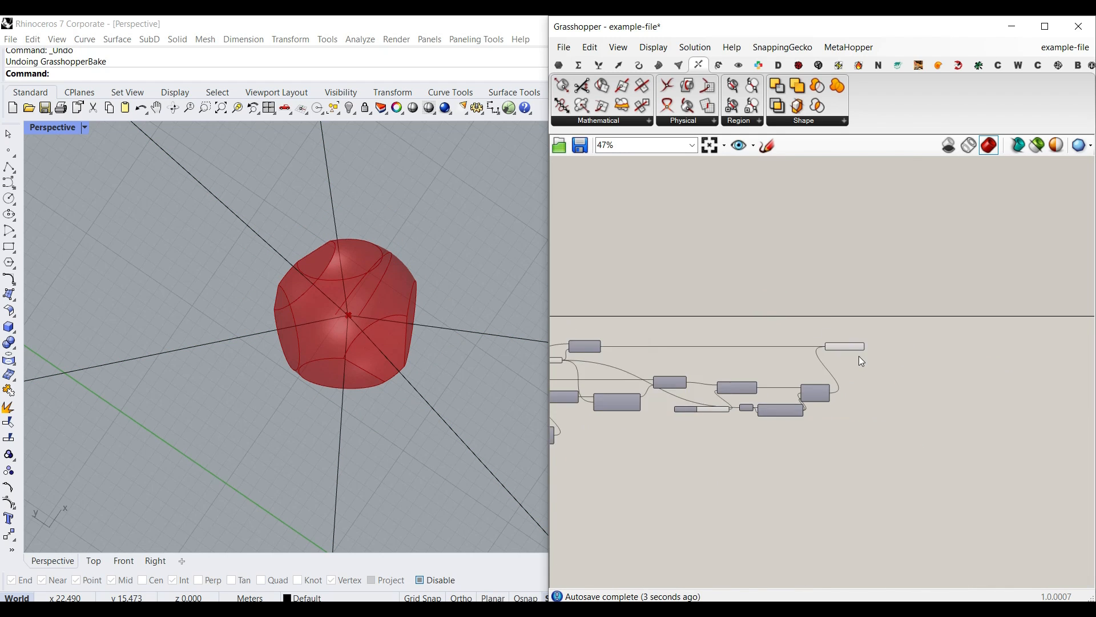
- Bake the Boundary Volume solid with default attributes, inspect it, and undo the bake
right_click(869, 317)
left_click(899, 342)
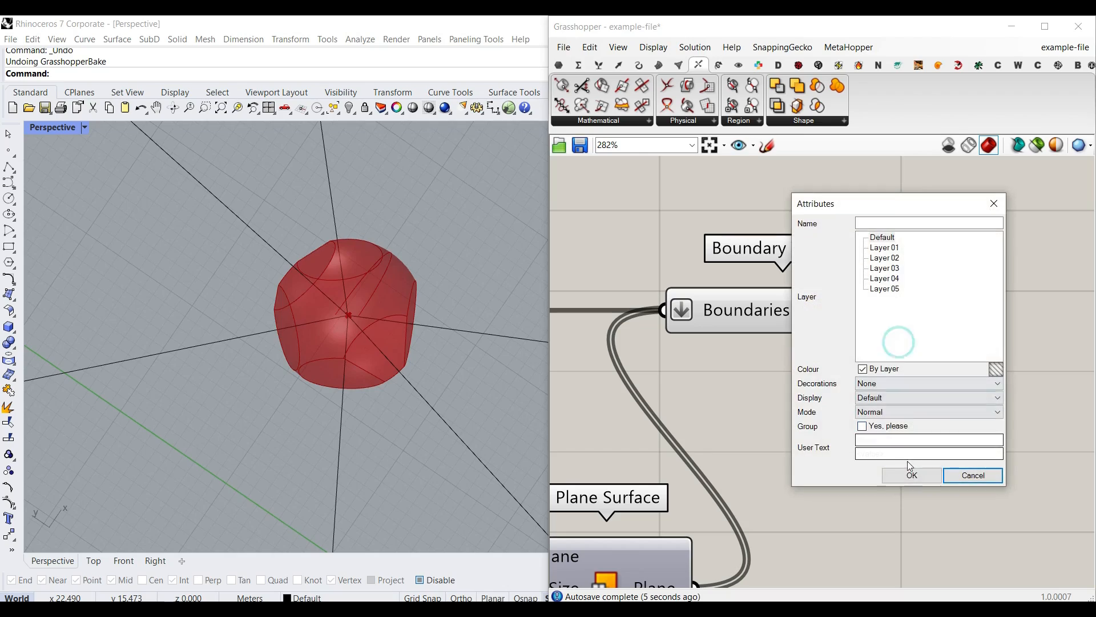
left_click(912, 474)
mouse_move(411, 320)
right_mouse_down()
mouse_move(393, 294)
mouse_move(437, 251)
mouse_move(479, 234)
mouse_move(500, 316)
mouse_move(406, 313)
right_mouse_up()
key("ctrl+z")
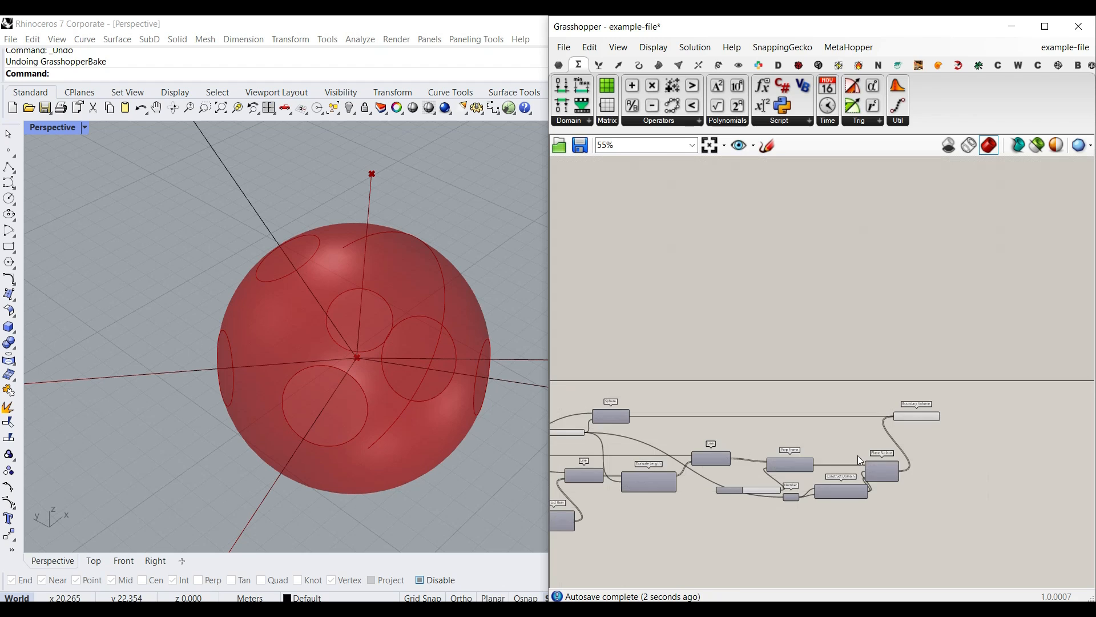
- Rename the Number Slider feeding Perp Frame's Parameter input to t and save the definition
scroll(806, 475, "up", 6)
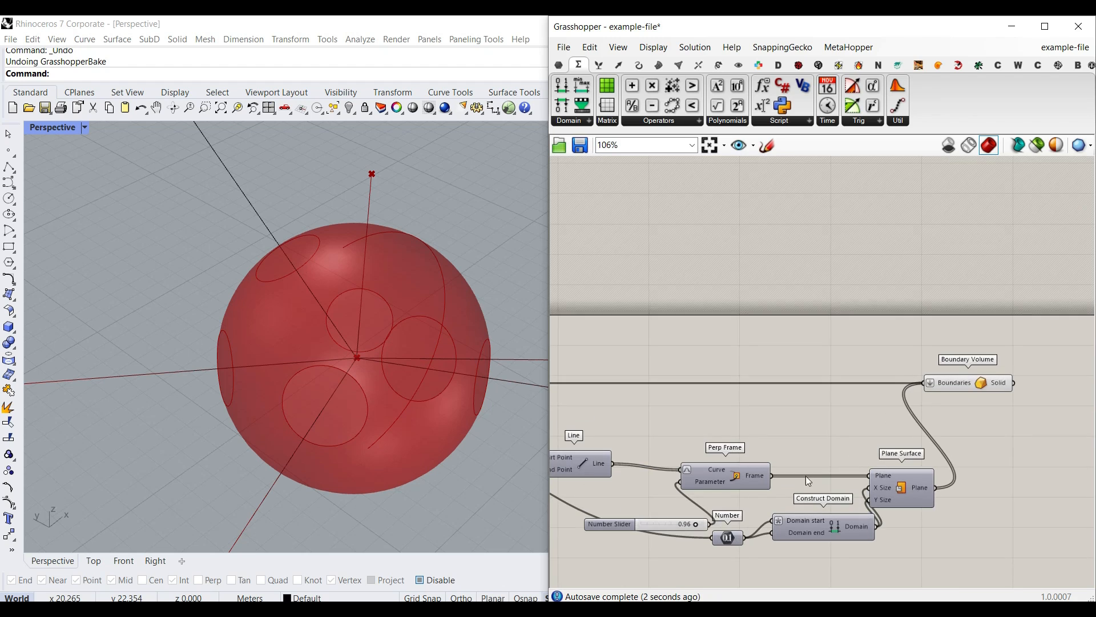
left_click(714, 485)
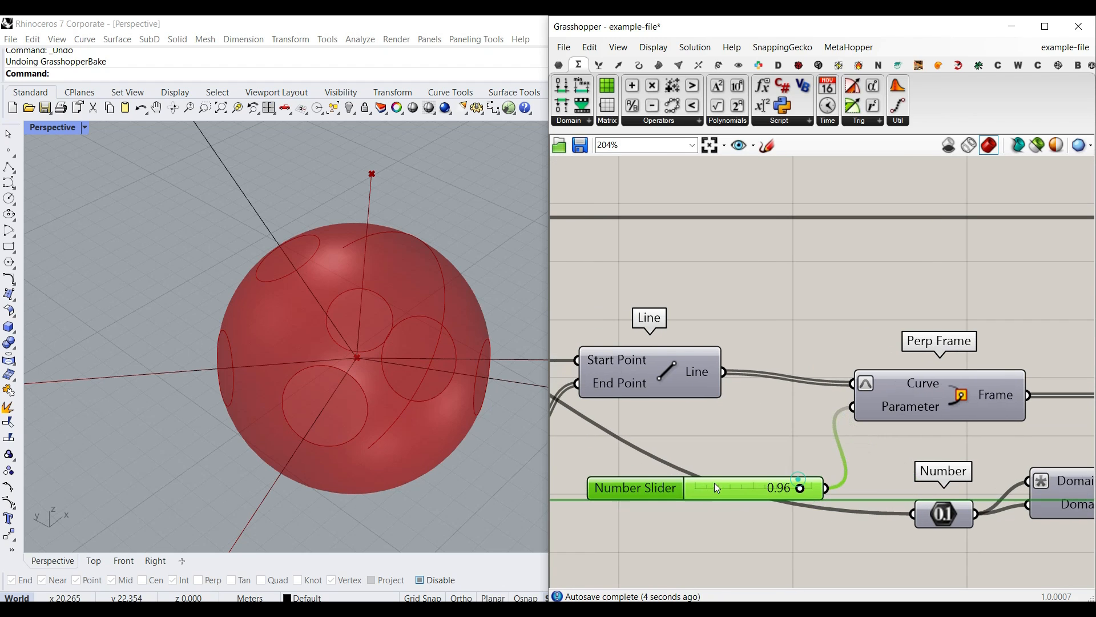
right_click(666, 480)
type("t")
left_click(805, 334)
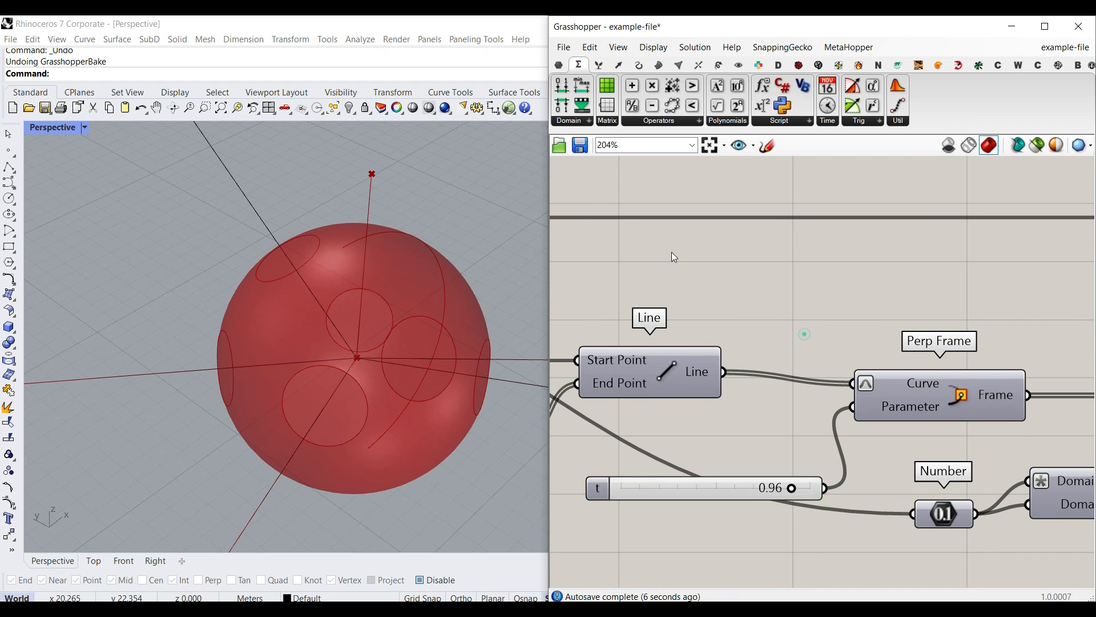
left_click(581, 145)
- Set the t slider to 0.97 and check the cuts on the sphere from another angle
mouse_move(793, 490)
left_mouse_down()
mouse_move(780, 487)
mouse_move(796, 487)
left_mouse_up()
right_click_drag(448, 420, 312, 443)
scroll(311, 442, "down", 8)
scroll(313, 368, "up", 7)
right_click_drag(314, 370, 447, 387)
- Insert a Number parameter between the t slider and Perp Frame's Parameter input, and arrange both below the Line component
right_click_drag(733, 438, 754, 372)
scroll(753, 372, "down", 2)
left_click_drag(739, 406, 701, 460)
left_click(558, 65)
left_click(687, 87)
scroll(844, 441, "up", 1)
left_click(801, 396)
left_click_drag(827, 395, 839, 332)
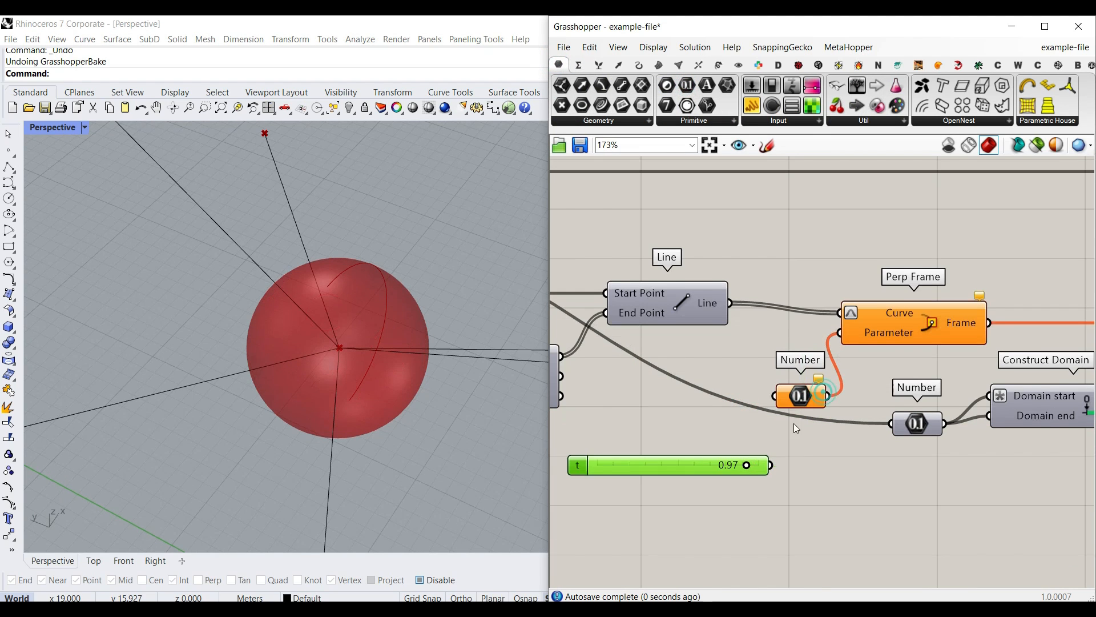
right_click_drag(793, 424, 816, 403)
left_click_drag(793, 443, 838, 488)
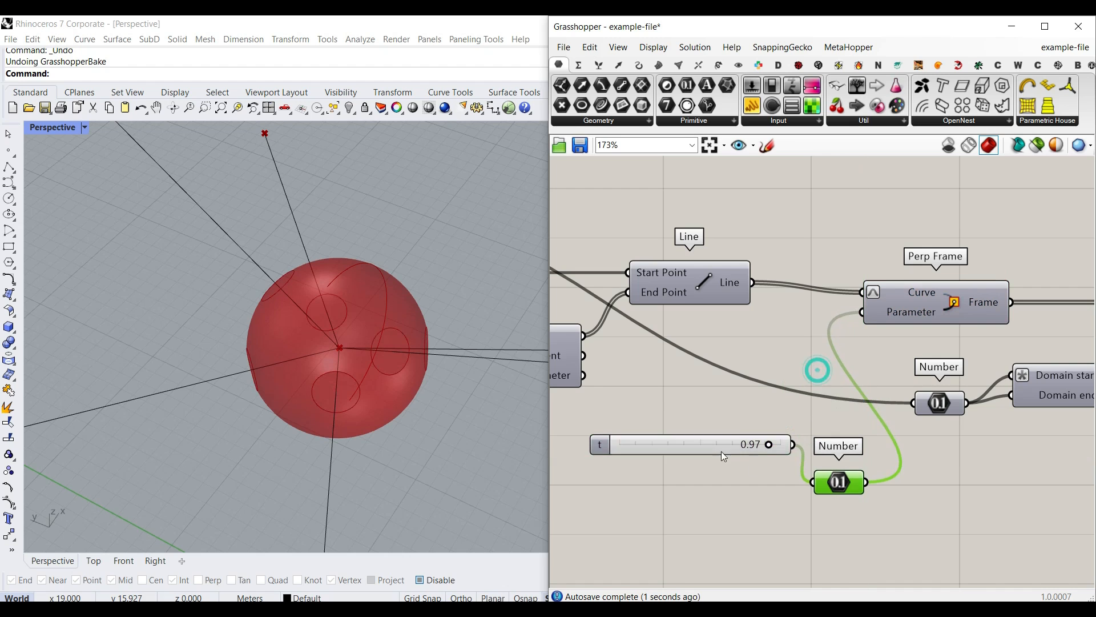
left_click_drag(720, 451, 690, 516)
- Add a Gene Pool component and place it directly below the t slider
scroll(782, 434, "down", 6)
right_click_drag(793, 422, 1091, 411)
scroll(640, 367, "up", 2)
mouse_move(575, 390)
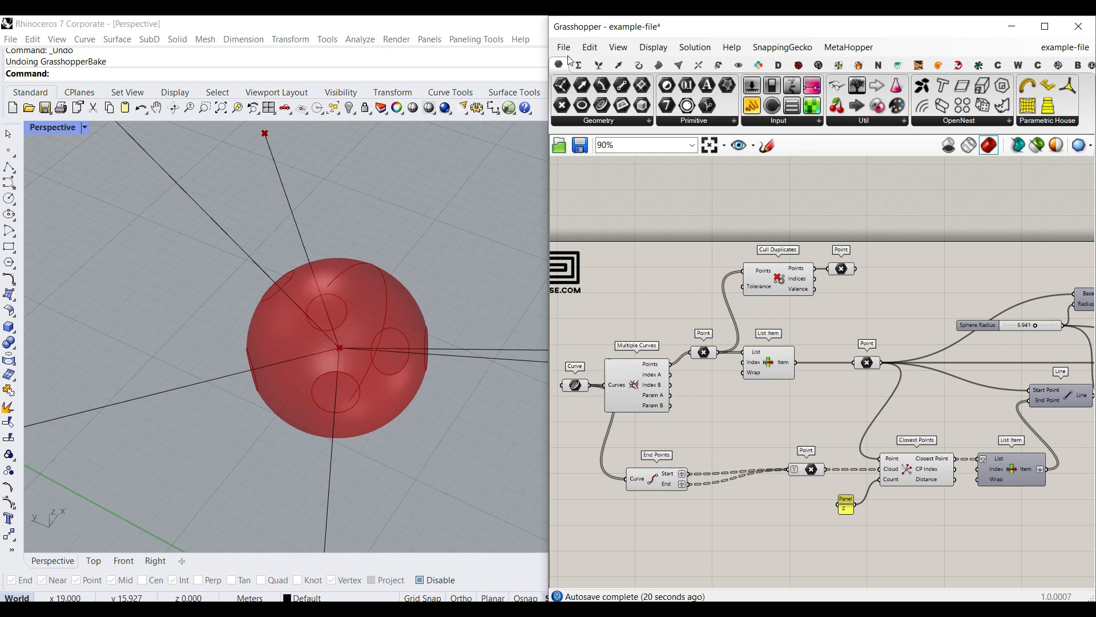
left_click(898, 88)
scroll(801, 360, "down", 5)
scroll(992, 440, "up", 3)
right_click_drag(996, 444, 929, 421)
scroll(833, 386, "up", 3)
left_click_drag(839, 473, 790, 416)
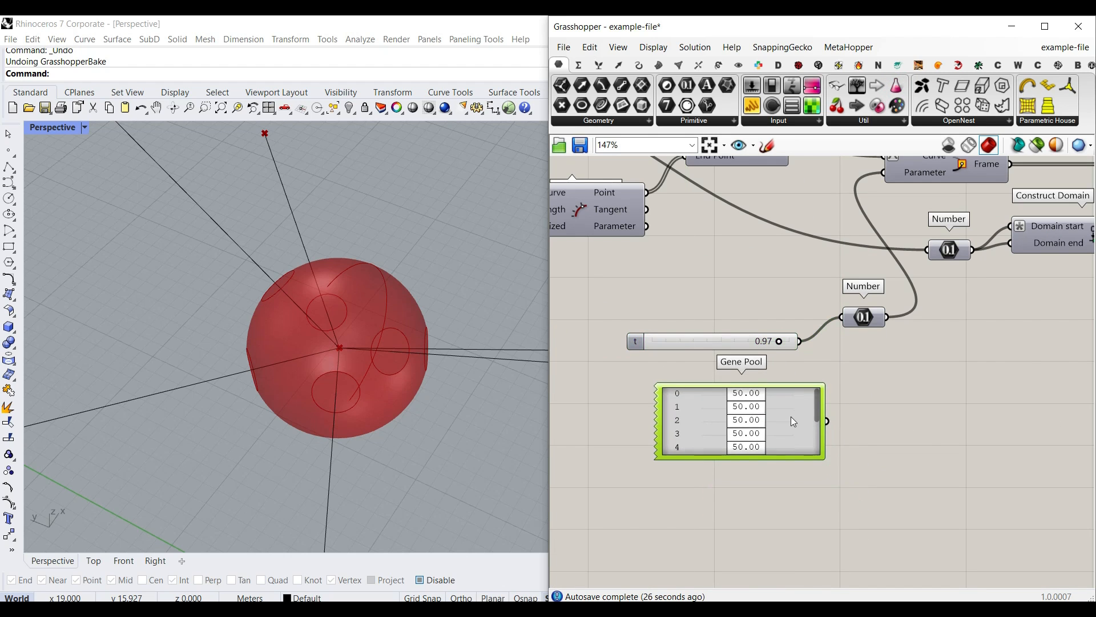
- Set the Gene Pool's gene count to 6 and its maximum to 1.00, and raise its minimum
double_click(790, 416)
double_click(848, 375)
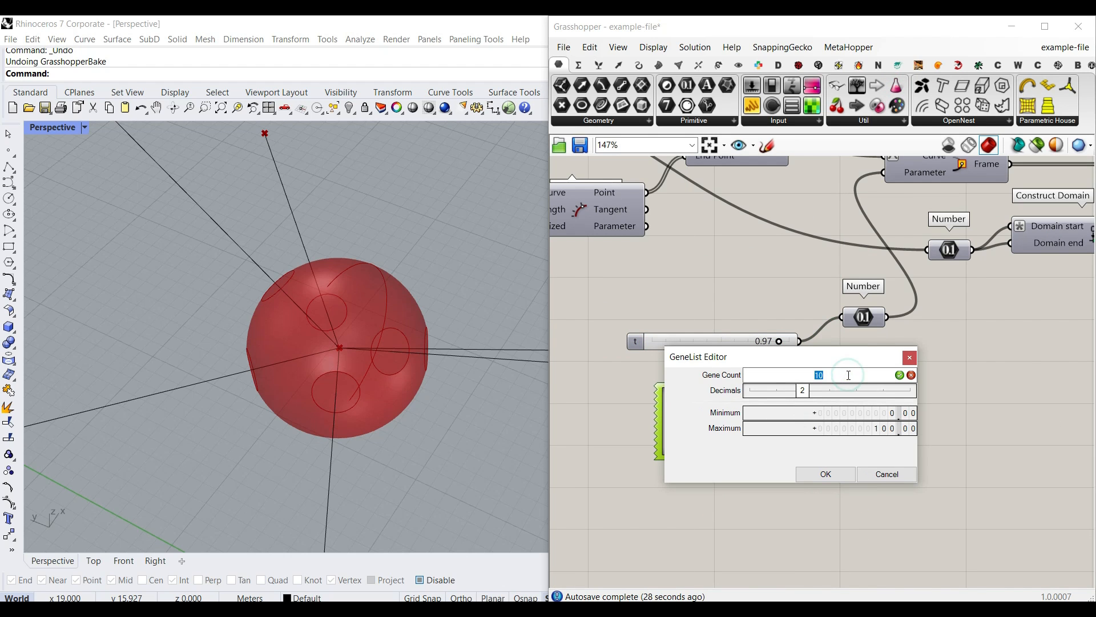
key("Return")
double_click(880, 428)
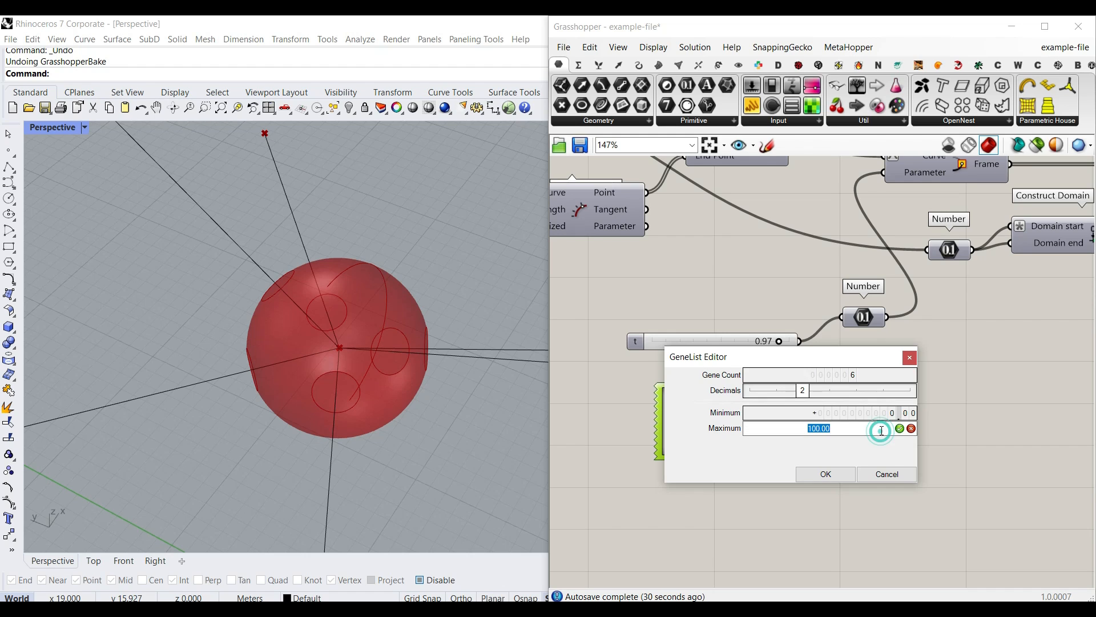
double_click(889, 411)
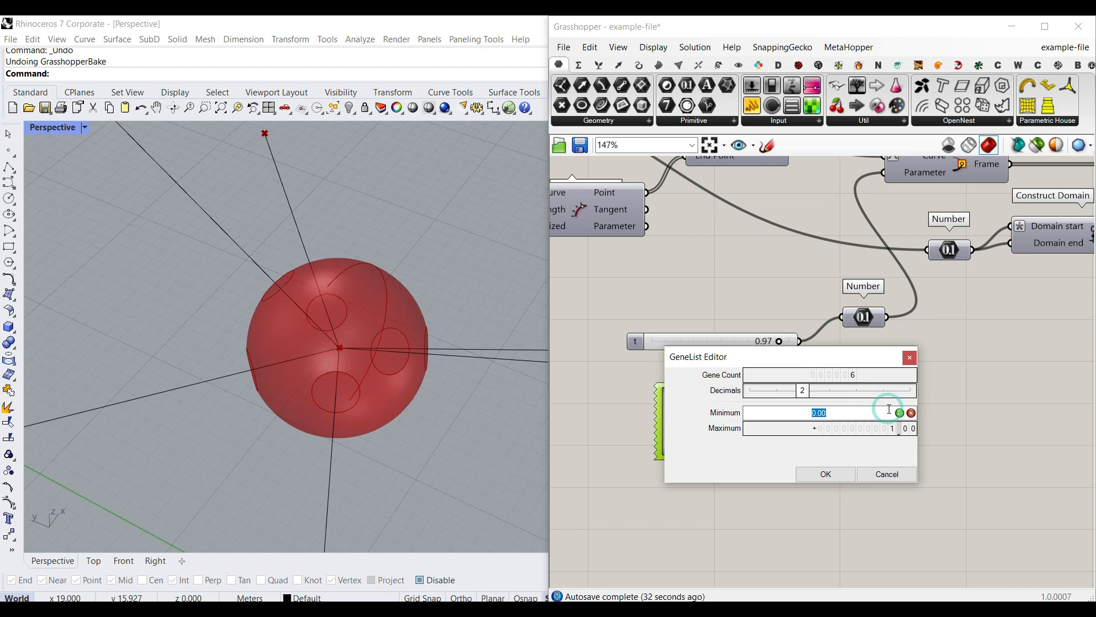
left_click(830, 475)
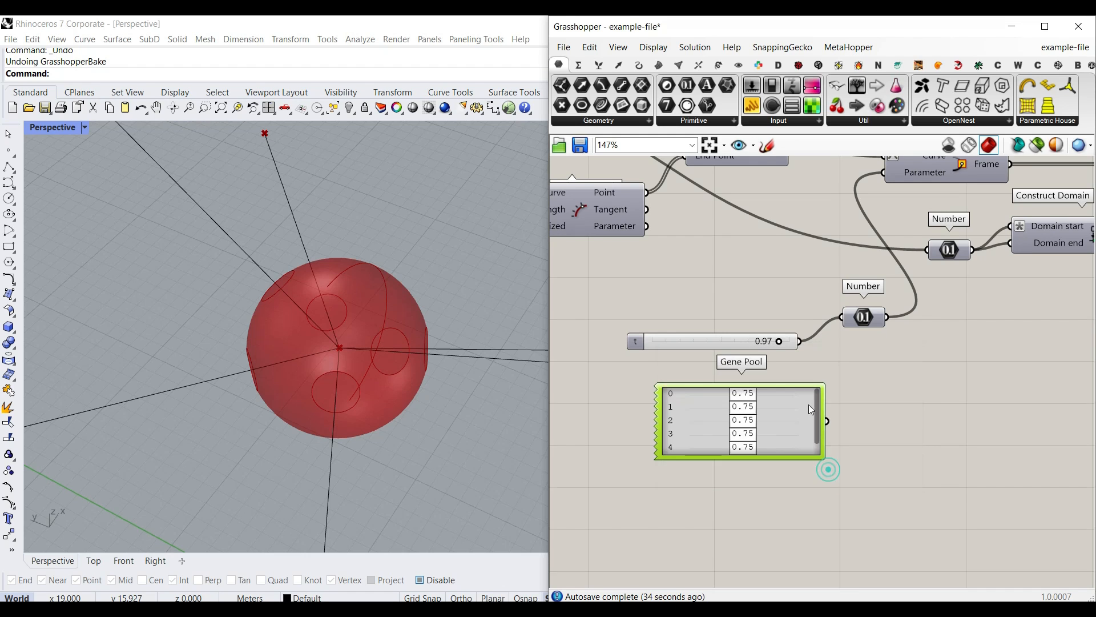
- Connect the Gene Pool to the Number parameter in place of the t slider and adjust its first genes
scroll(822, 412, "up", 2)
left_click_drag(870, 341, 851, 285)
left_click_drag(713, 393, 772, 391)
left_click_drag(717, 414, 795, 426)
- Narrow the Gene Pool's range and set its genes to 0.98, 0.97, 0.92, 0.93, 0.94 and 0.92
double_click(680, 440)
left_click(729, 494)
right_click_drag(300, 432, 354, 320)
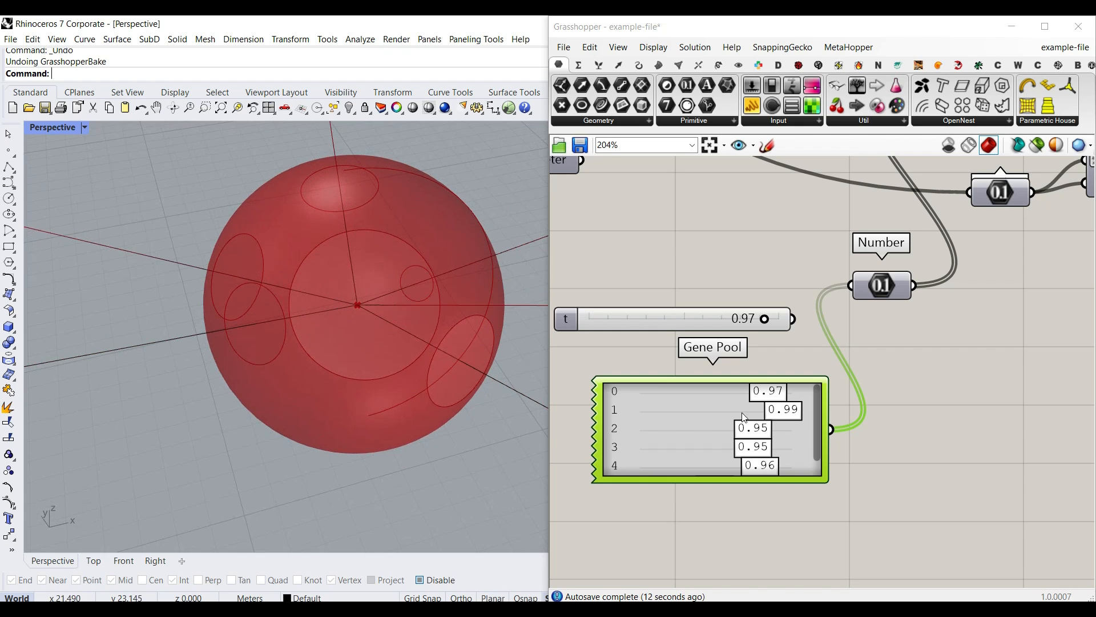
mouse_move(749, 396)
left_mouse_down()
mouse_move(737, 395)
mouse_move(767, 394)
mouse_move(732, 411)
mouse_move(765, 411)
left_mouse_up()
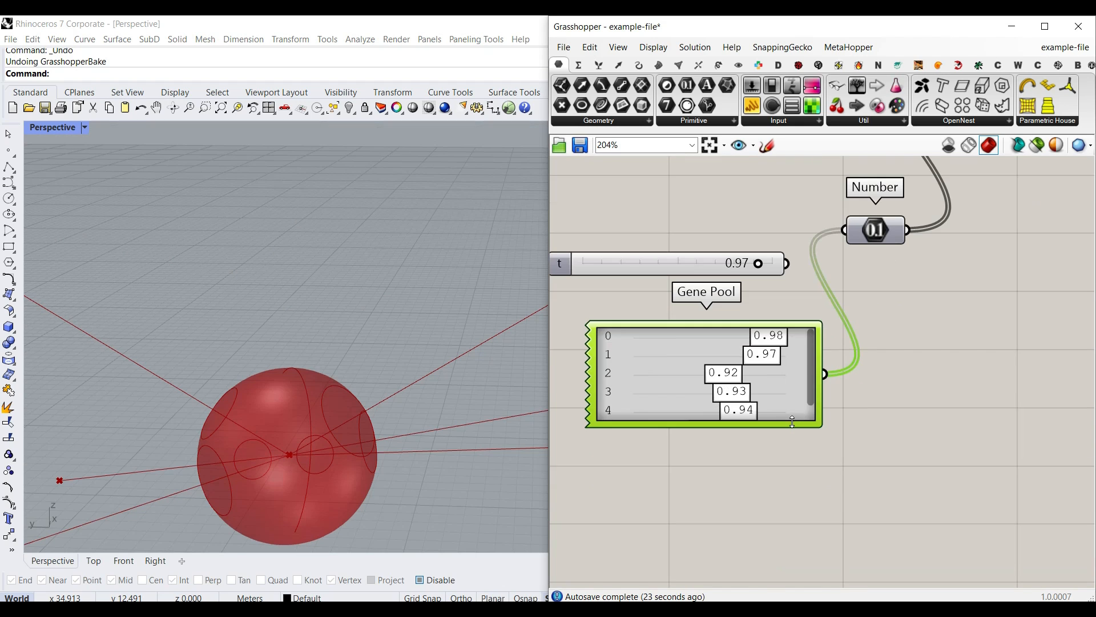
left_click_drag(783, 437, 721, 430)
right_click_drag(434, 349, 350, 377)
scroll(350, 376, "up", 5)
- Add a Custom Preview component and connect Boundary Volume's Solid output to its Geometry input
scroll(907, 402, "down", 4)
right_click_drag(1041, 276, 614, 436)
left_click(739, 66)
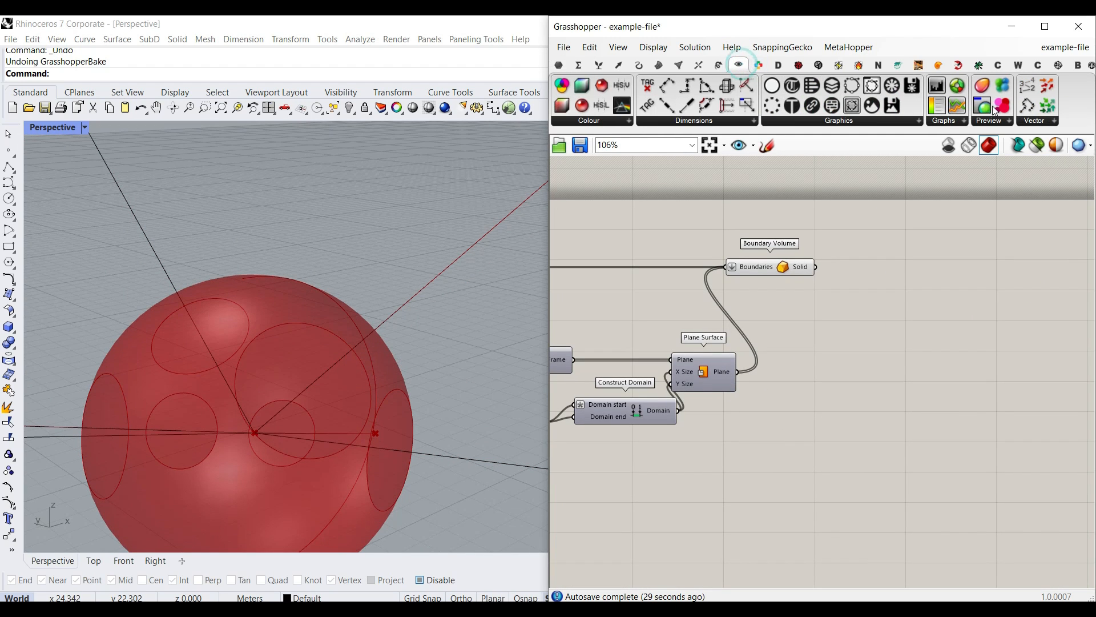
left_click_drag(815, 267, 858, 305)
right_click_drag(847, 347, 833, 368)
- Add a Brep Edges component above Custom Preview and feed it the Boundary Volume solid
left_click(658, 65)
left_click(562, 85)
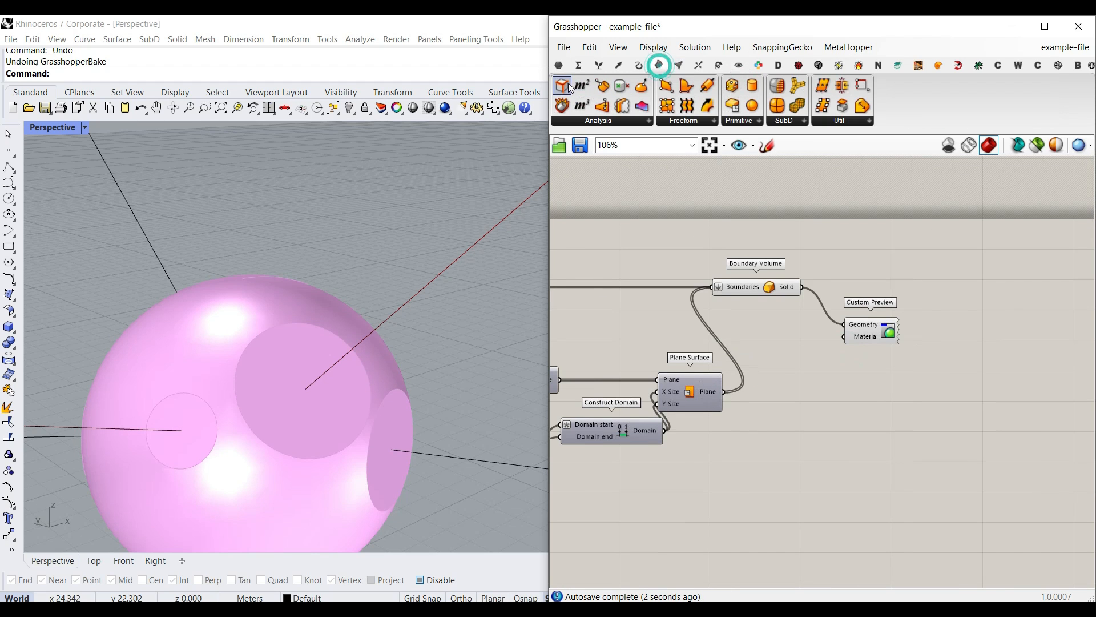
scroll(819, 288, "up", 3)
left_click(900, 260)
left_click_drag(829, 267, 828, 262)
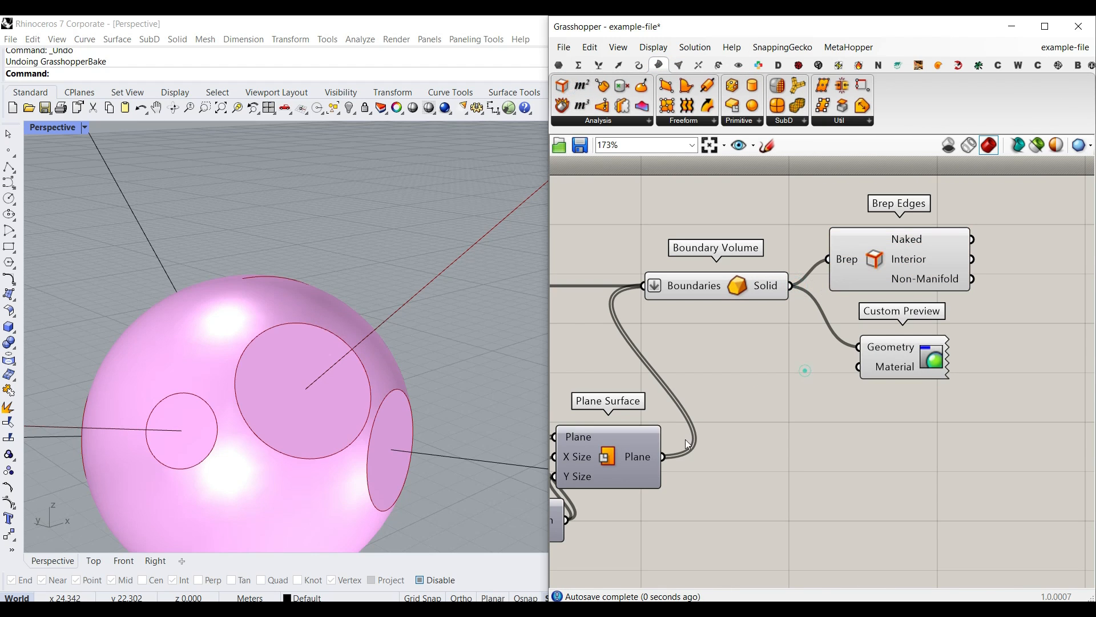
- Set Gene Pool gene 0 to 0.97, gene 1 to 0.94 and gene 5 to 0.96, and check the cut faces
scroll(374, 360, "down", 10)
right_click_drag(363, 337, 374, 379)
scroll(348, 365, "up", 5)
right_click_drag(725, 418, 1016, 355)
scroll(1016, 354, "down", 3)
scroll(748, 456, "up", 4)
right_click_drag(718, 498, 796, 396)
mouse_move(780, 412)
left_mouse_down()
mouse_move(768, 417)
mouse_move(779, 425)
left_mouse_up()
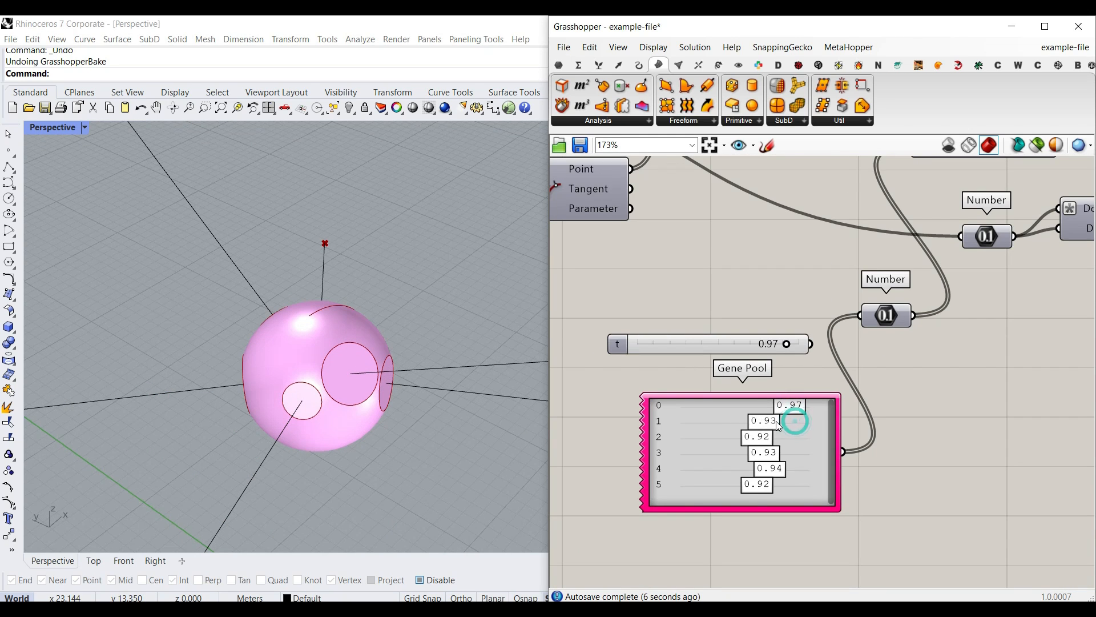
left_click_drag(754, 484, 783, 484)
right_click_drag(320, 274, 318, 475)
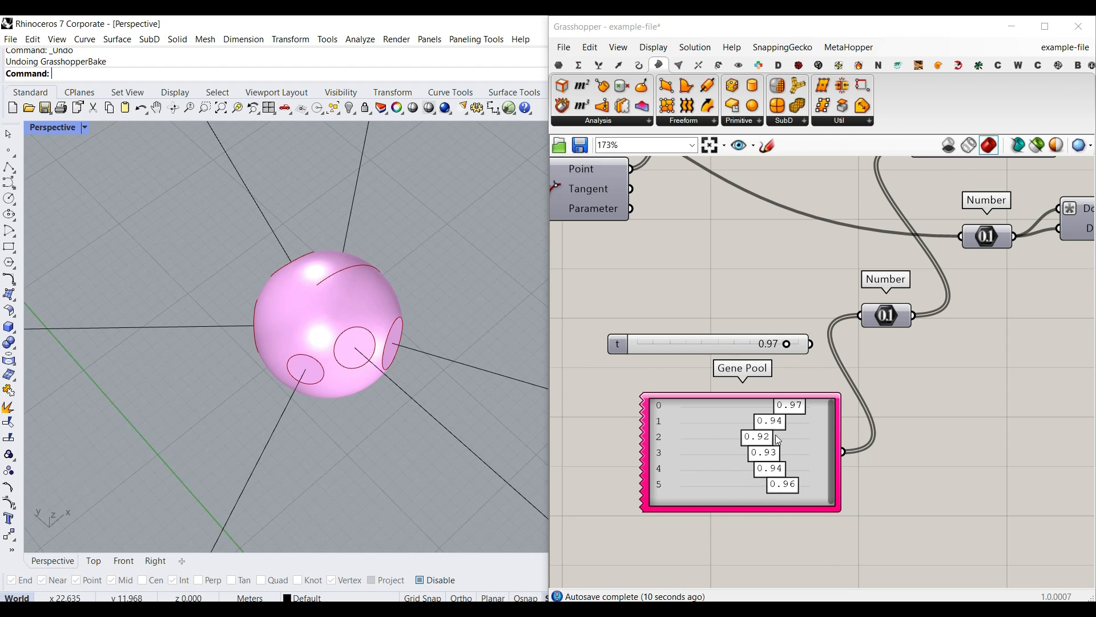
- Try the t slider at 0.94 as the Number parameter's source, and reconnect the Gene Pool in its place
left_click_drag(815, 439, 764, 430)
left_click_drag(800, 350, 769, 343)
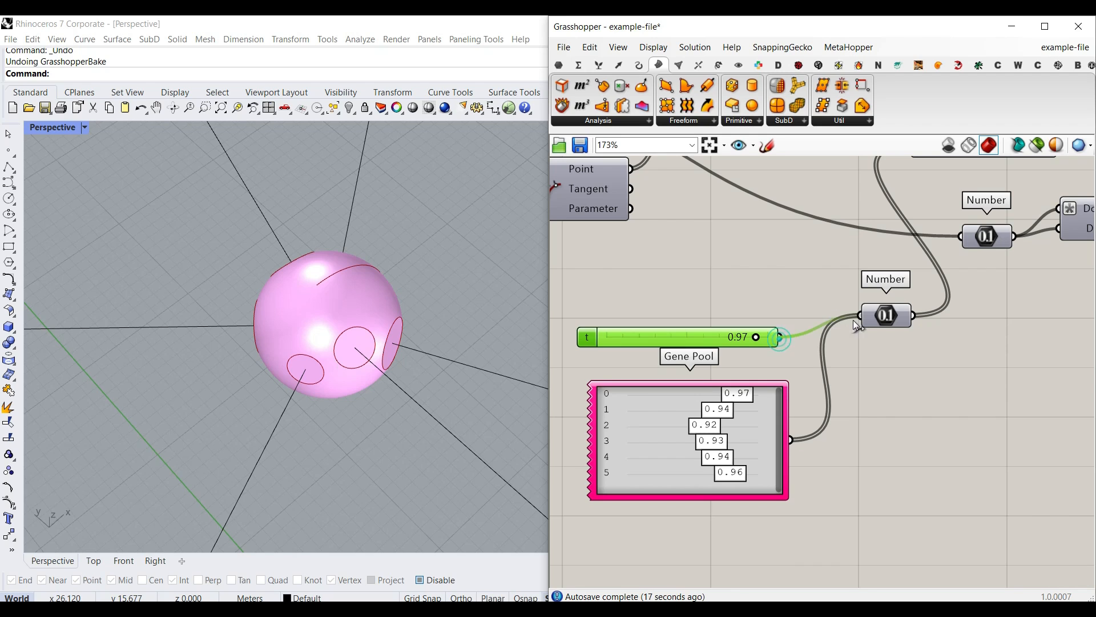
left_click_drag(853, 320, 851, 321)
mouse_move(755, 338)
left_mouse_down()
mouse_move(724, 338)
mouse_move(765, 337)
mouse_move(744, 337)
left_mouse_up()
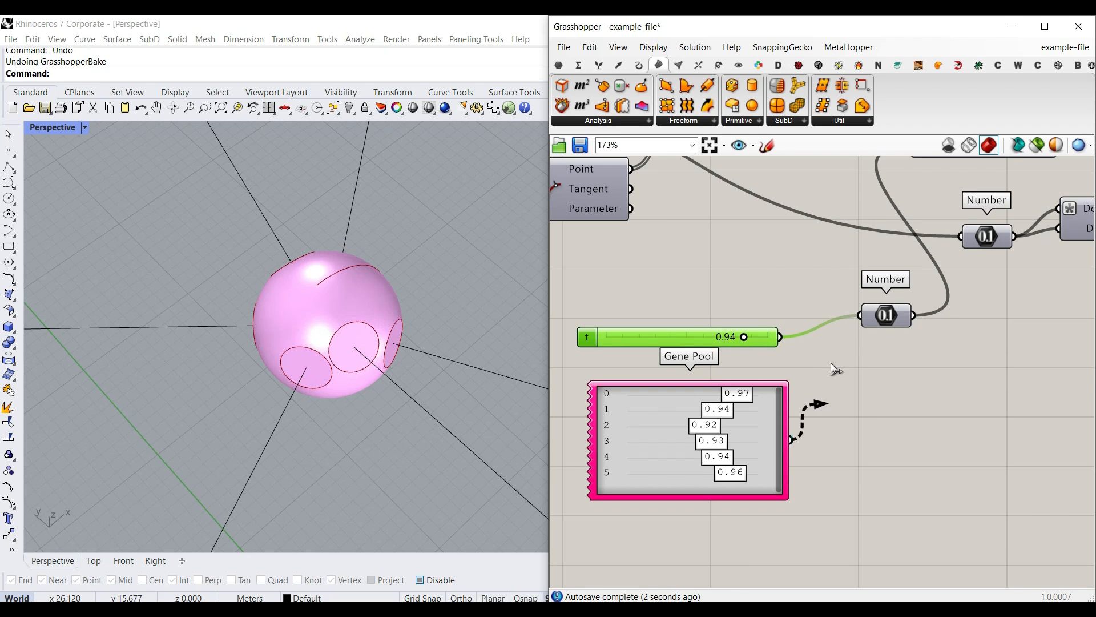
left_click(871, 392)
- Internalise the data of the first Curve parameter and delete the original lines from the Rhino viewport
scroll(868, 391, "down", 6)
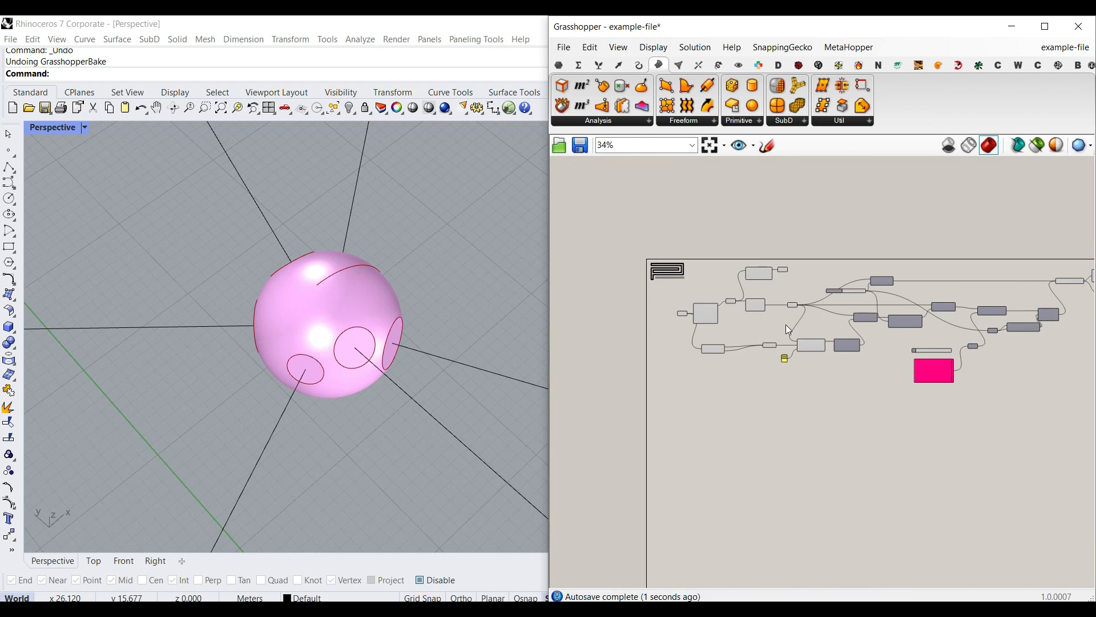
scroll(682, 305, "up", 2)
right_click(683, 304)
left_click(734, 549)
left_click_drag(463, 257, 228, 413)
key("Delete")
- Delete the baked polysurface beside the joint and inspect the cut faces on the remaining preview
scroll(377, 392, "down", 5)
right_click_drag(377, 392, 372, 368)
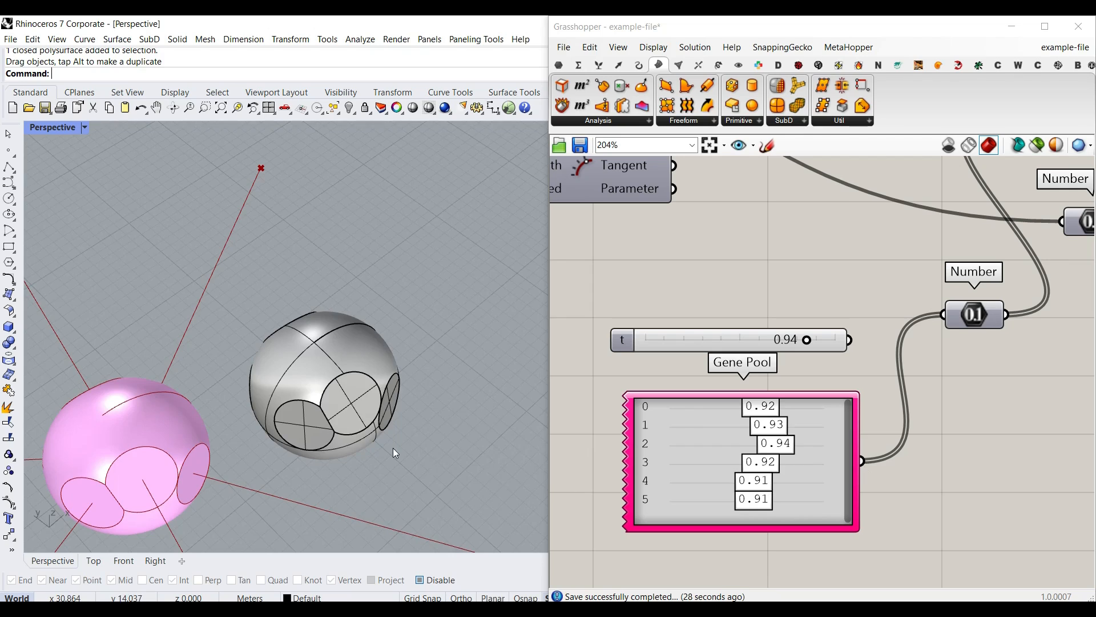
right_click_drag(393, 448, 416, 432, "shift")
scroll(459, 364, "down", 5)
left_click(425, 341)
key("Delete")
right_click_drag(425, 340, 327, 388)
scroll(410, 372, "down", 5)
scroll(417, 443, "up", 5)
scroll(419, 413, "up", 5)
scroll(411, 338, "up", 4)
right_click_drag(331, 343, 365, 332)
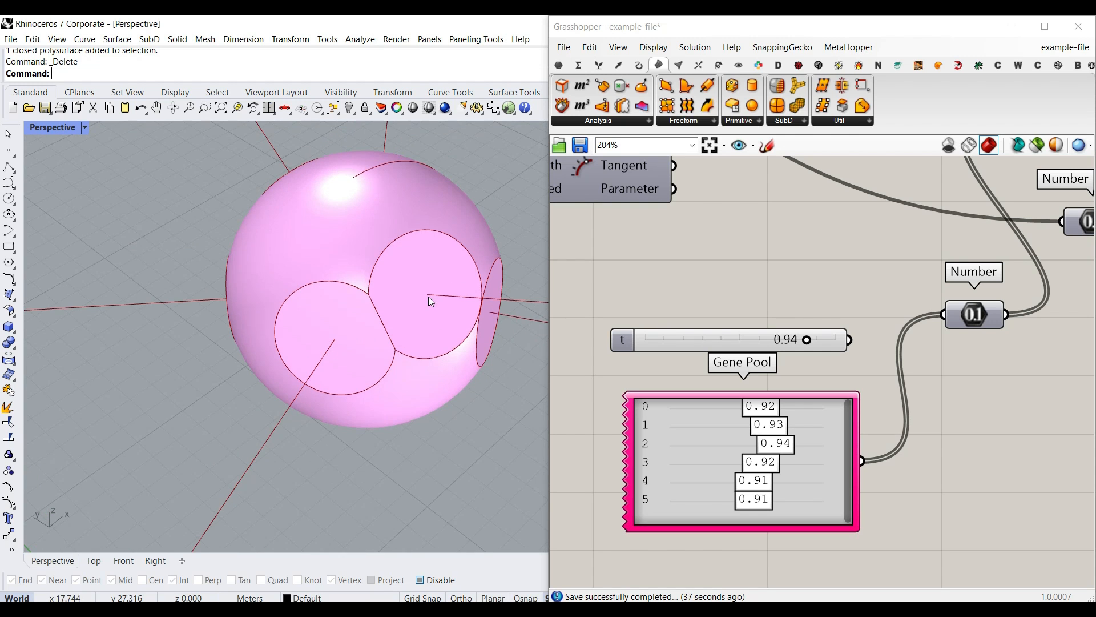
- Add a Plane parameter fed by Perp Frame's Frame output and place it below the Custom Preview component
scroll(812, 262, "down", 3)
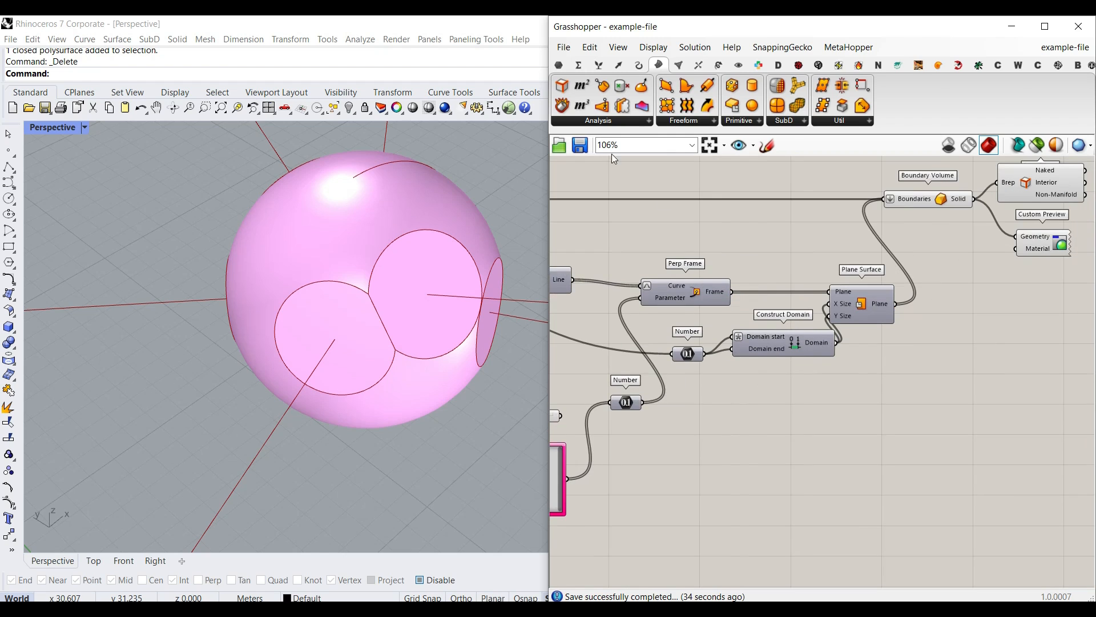
left_click(564, 65)
left_click(622, 106)
scroll(715, 298, "up", 2)
left_click(785, 262)
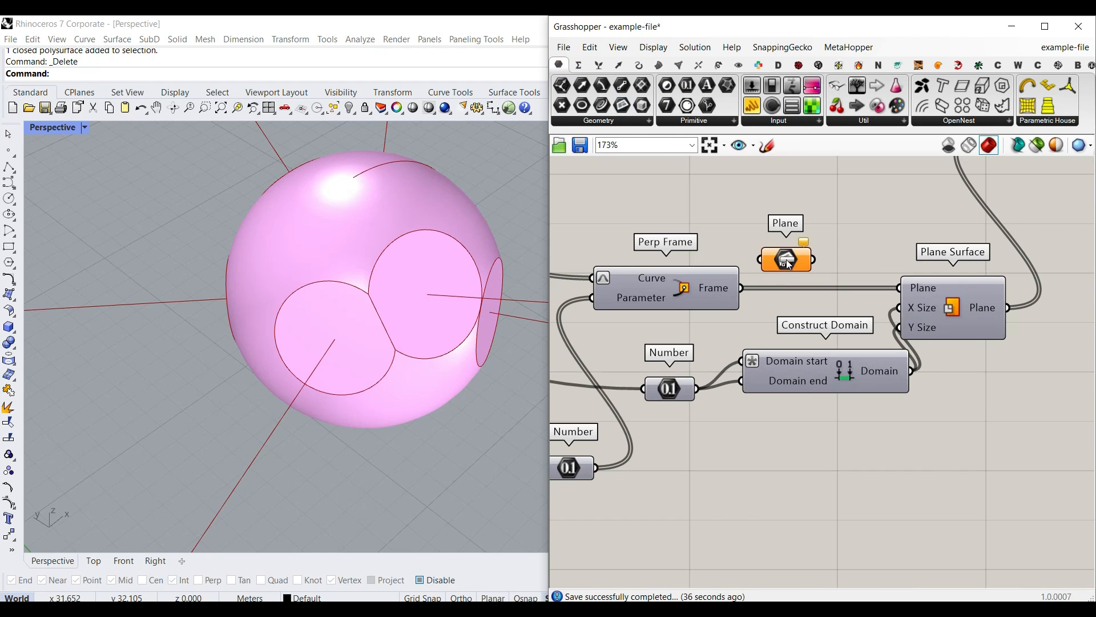
left_click_drag(756, 274, 760, 260)
scroll(727, 289, "down", 3)
left_click_drag(656, 276, 918, 337)
left_click(898, 297)
right_click_drag(902, 297, 782, 353)
left_click_drag(796, 392, 844, 461)
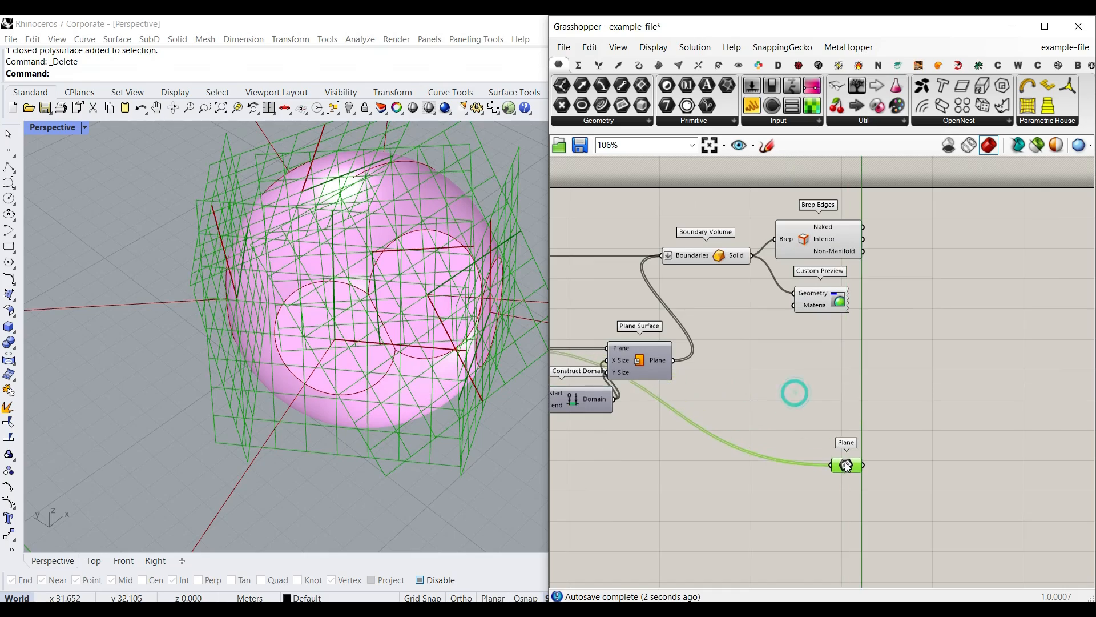
left_click(864, 414)
- Add a Polygon component and connect the Plane parameter to its Plane input
right_click_drag(281, 372, 303, 354)
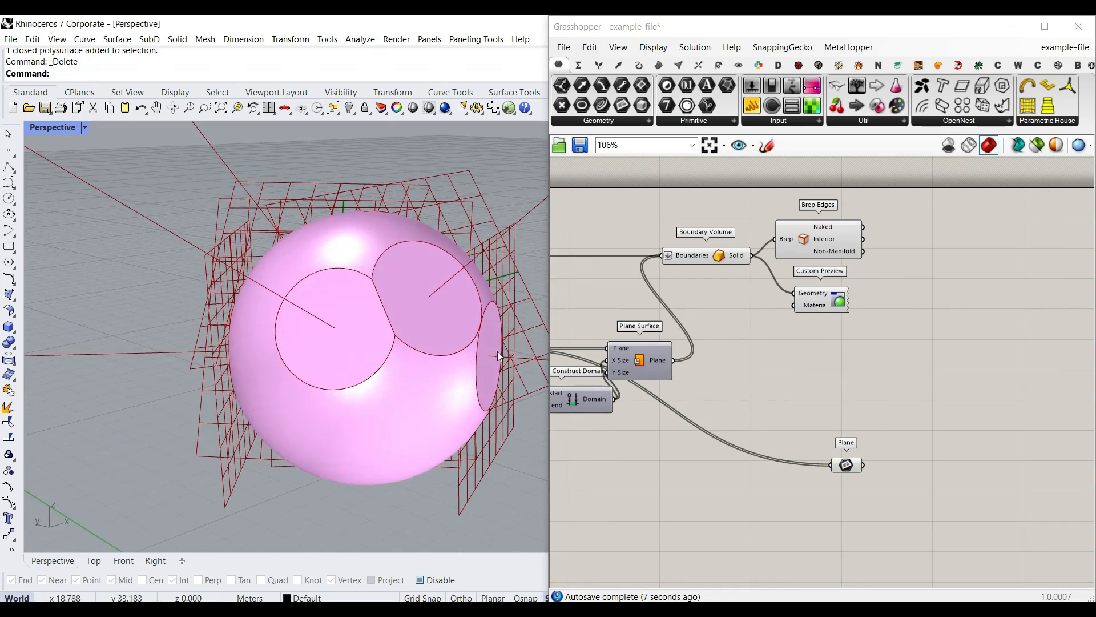
scroll(781, 422, "up", 4)
right_click_drag(781, 422, 764, 419)
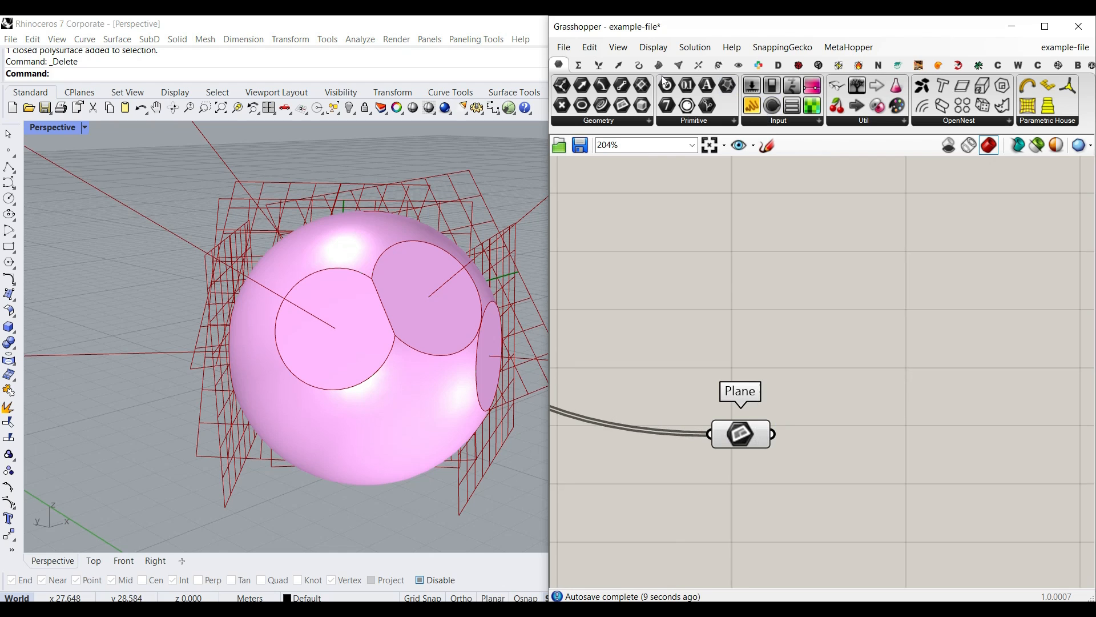
left_click(640, 66)
left_click(803, 121)
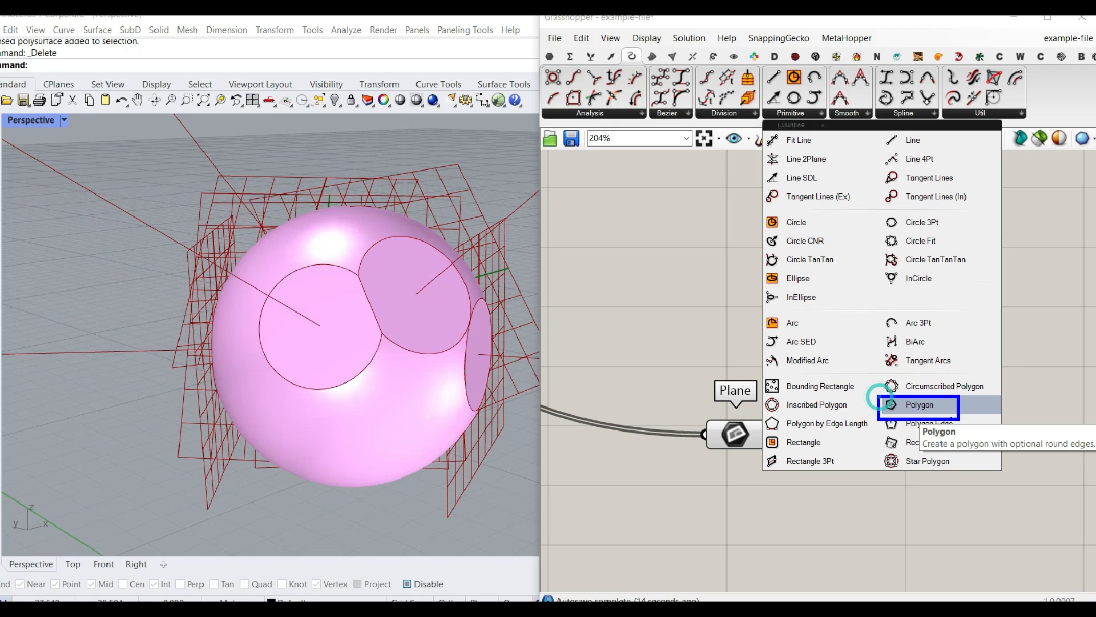
left_click(881, 398)
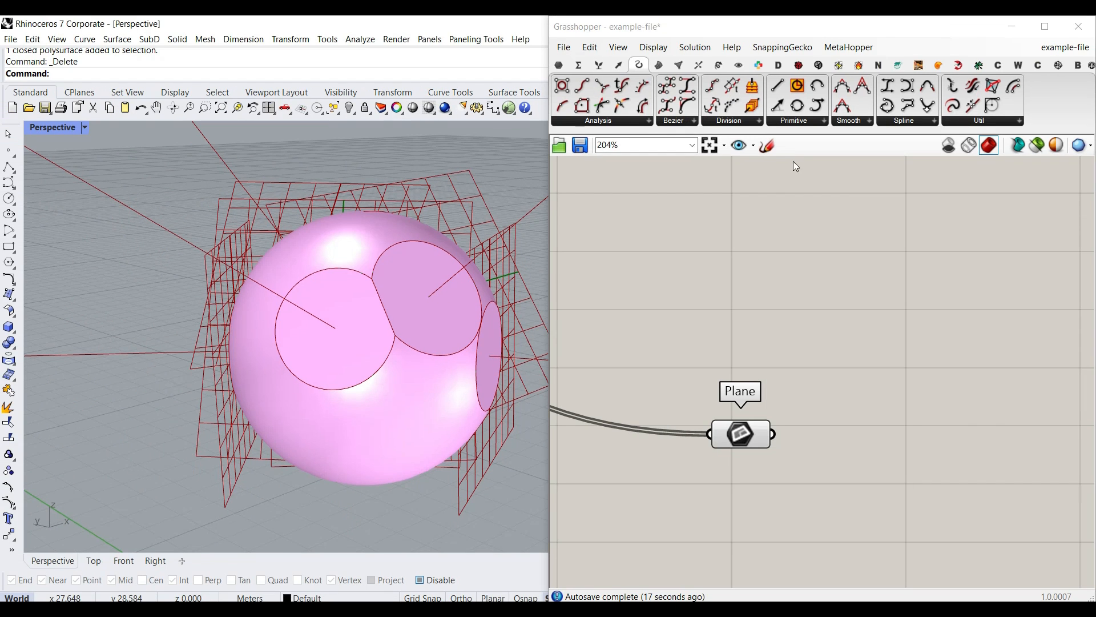
left_click(802, 122)
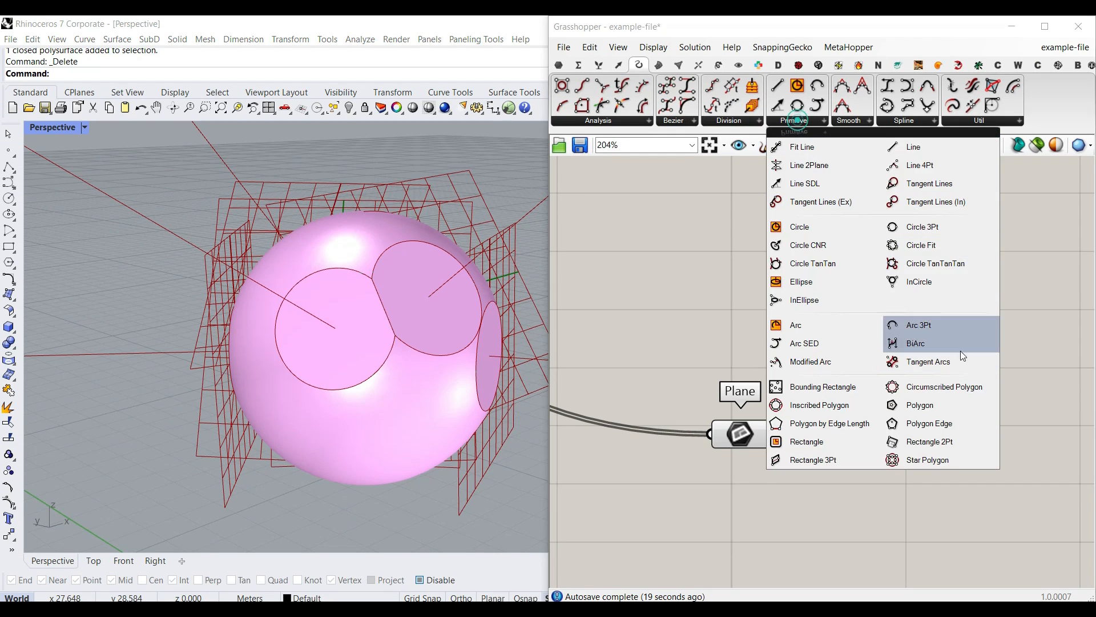
left_click(933, 406)
left_click(834, 443)
left_click(735, 435)
left_click_drag(774, 434, 781, 410)
- Turn off the Plane parameter's preview and move it slightly away from the Polygon component
left_click(729, 457)
scroll(729, 457, "up", 3)
right_click(741, 387)
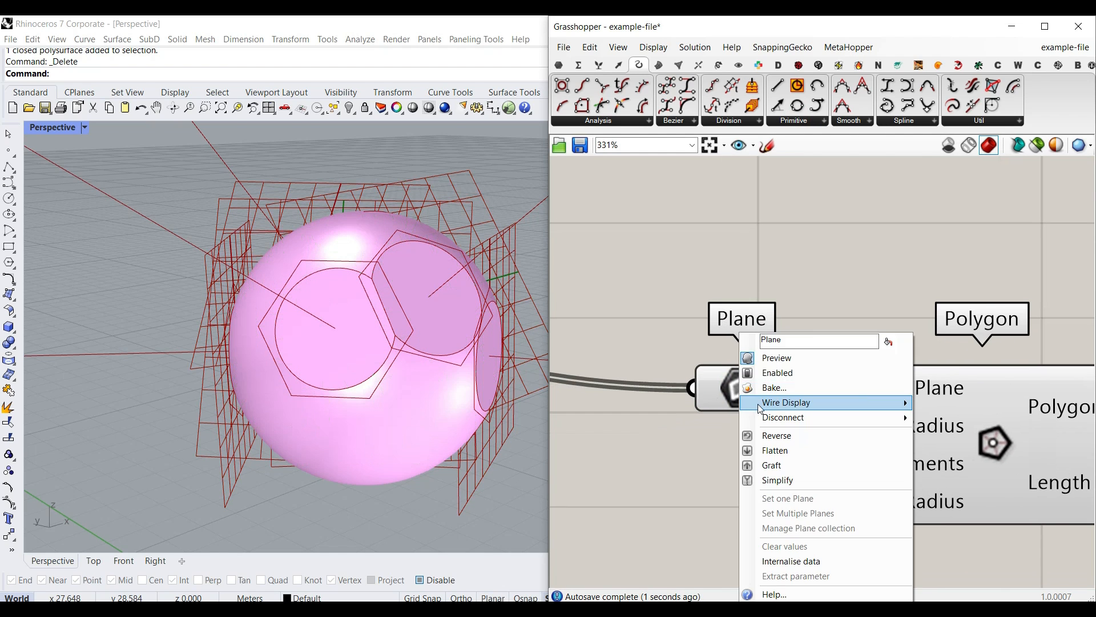
left_click(765, 359)
right_click_drag(733, 396, 780, 371)
left_click_drag(780, 371, 694, 359)
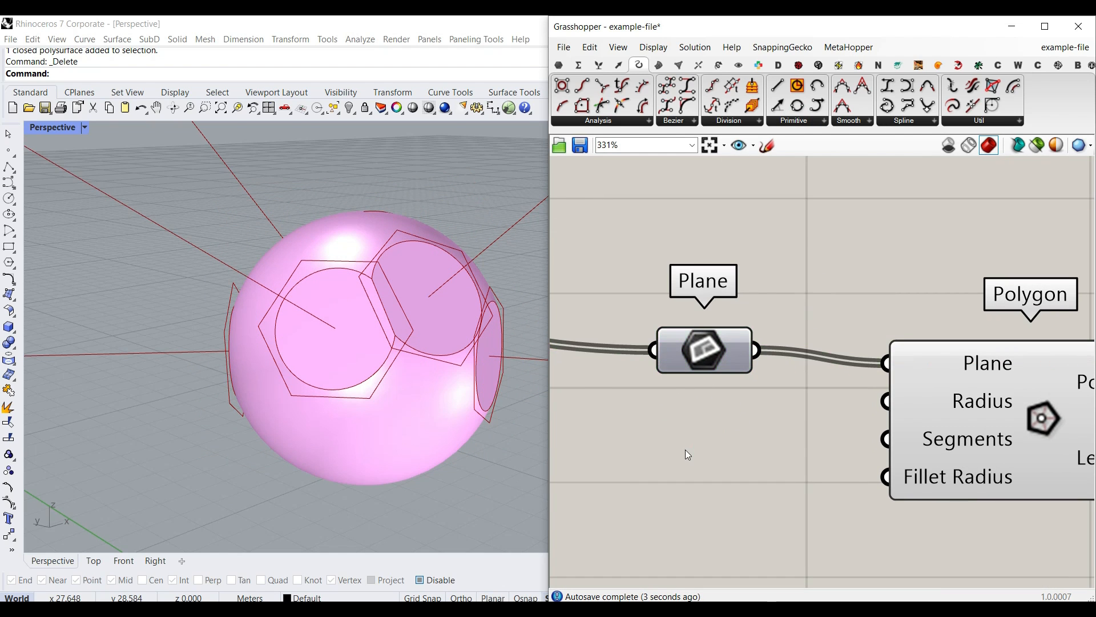
- Add a number slider named Sleeve Radius, connect it to the Polygon's Radius input and set it to 1.29
double_click(686, 450)
type("1.22")
key("Return")
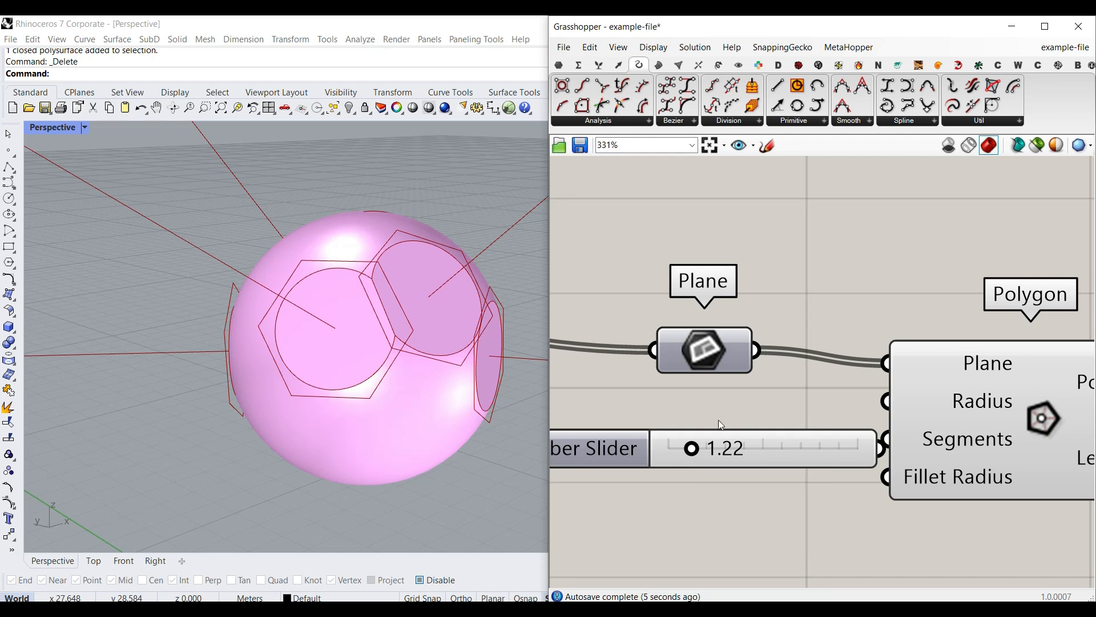
right_click_drag(719, 420, 825, 399)
left_click_drag(896, 430, 843, 393)
left_click_drag(977, 381, 989, 380)
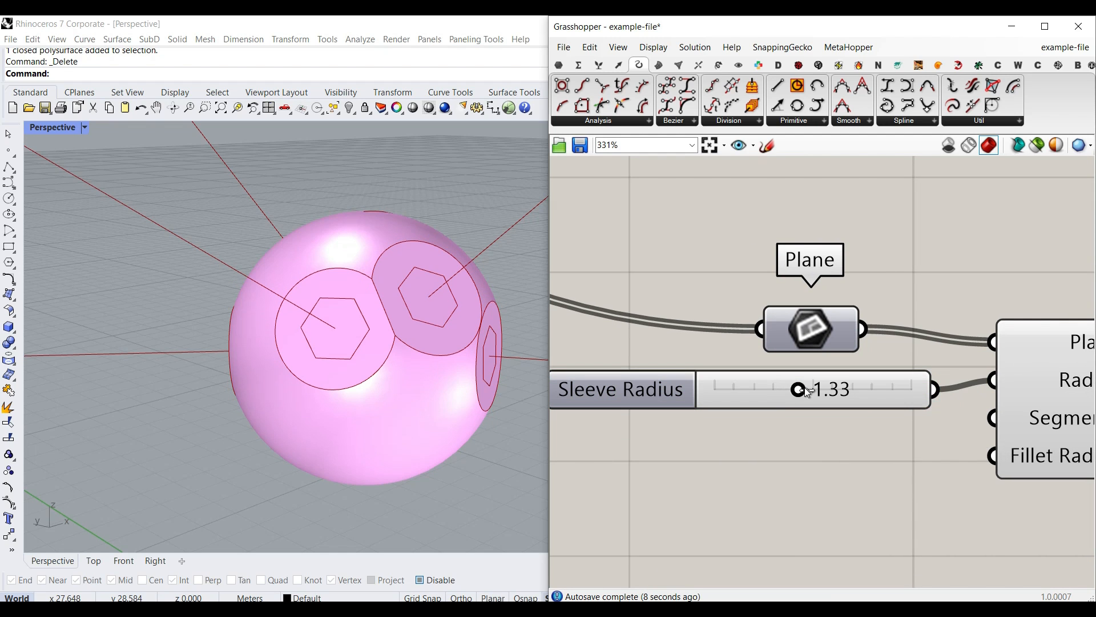
mouse_move(808, 390)
left_mouse_down()
mouse_move(794, 389)
mouse_move(821, 393)
mouse_move(811, 393)
left_mouse_up()
right_click_drag(400, 400, 267, 448)
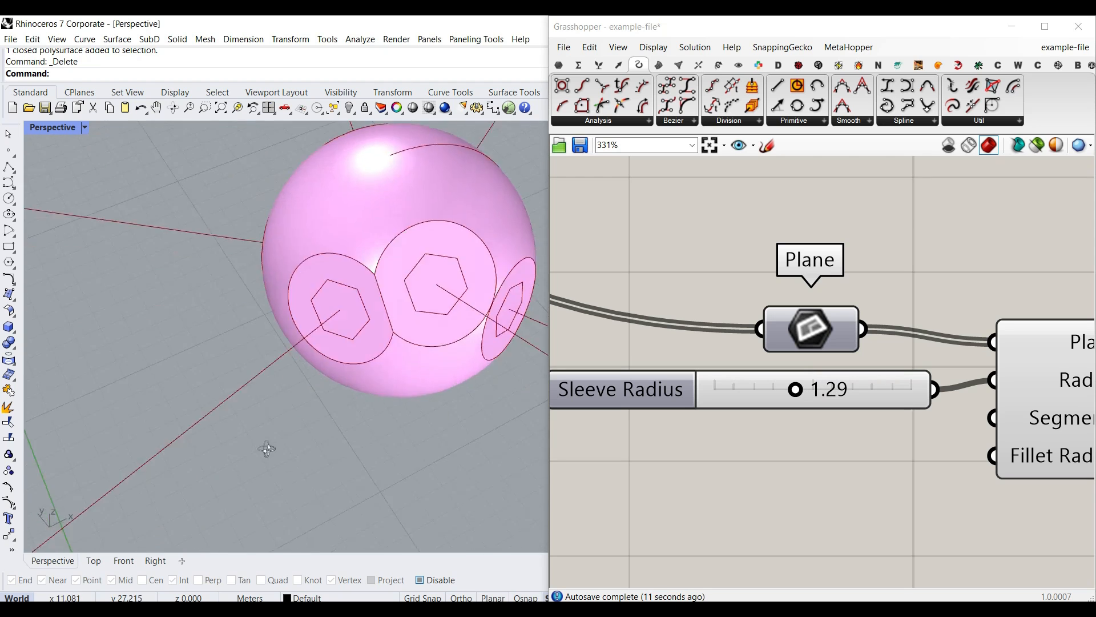
scroll(247, 406, "down", 6)
scroll(315, 360, "up", 6)
right_click_drag(247, 406, 294, 343)
scroll(313, 393, "up", 3)
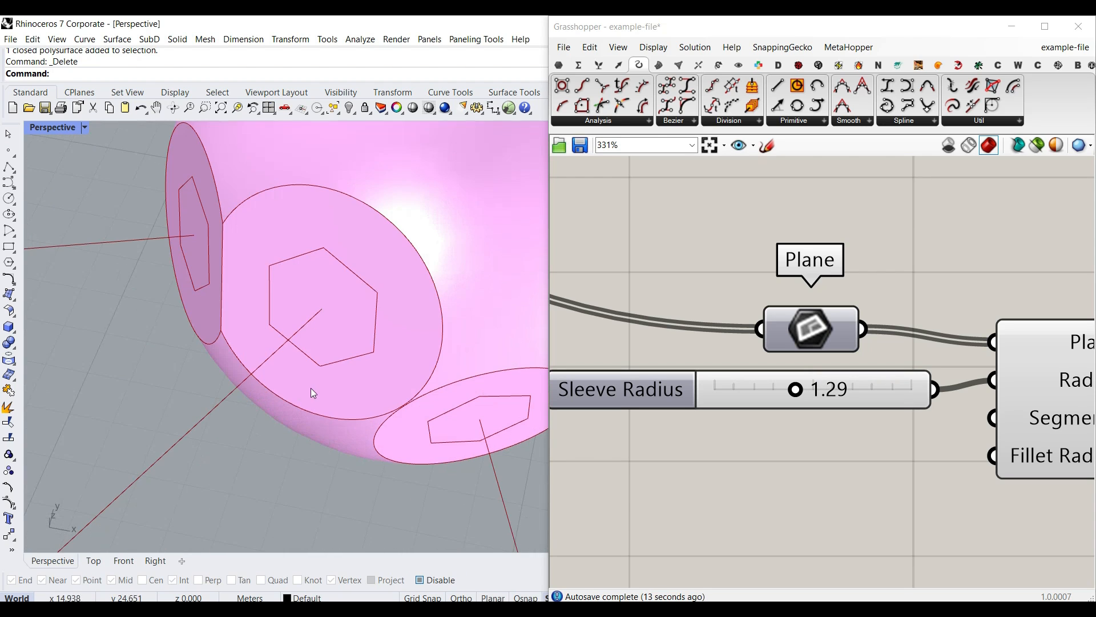
- Add a Surface parameter beside the Polygon component and feed it with the Polygon output
right_click_drag(1041, 351, 703, 349)
scroll(728, 349, "down", 4)
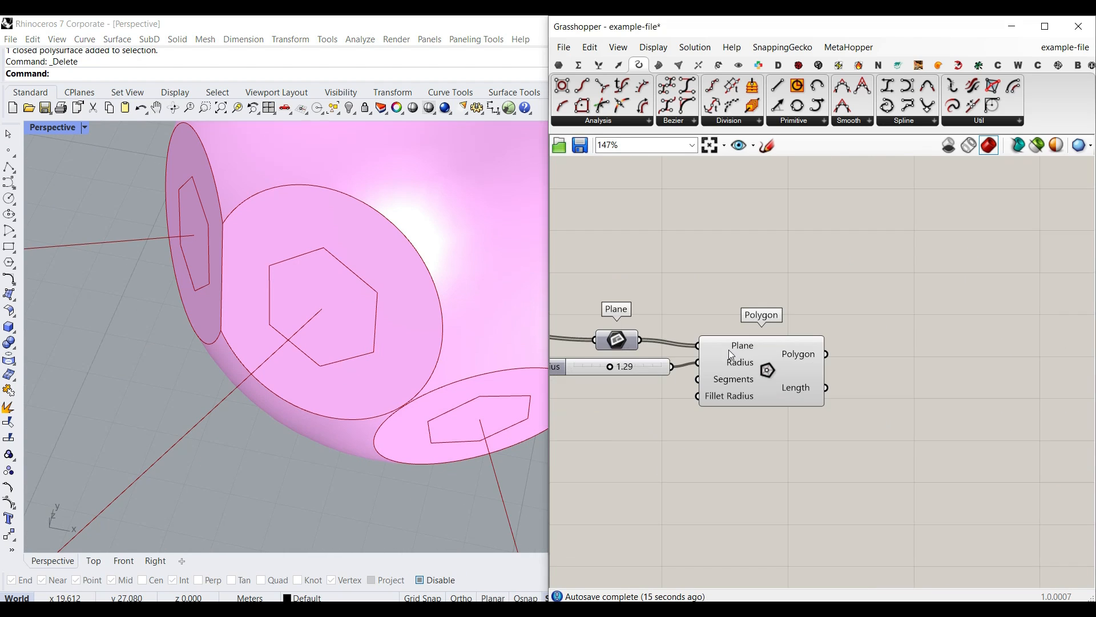
left_click(560, 66)
left_click(628, 121)
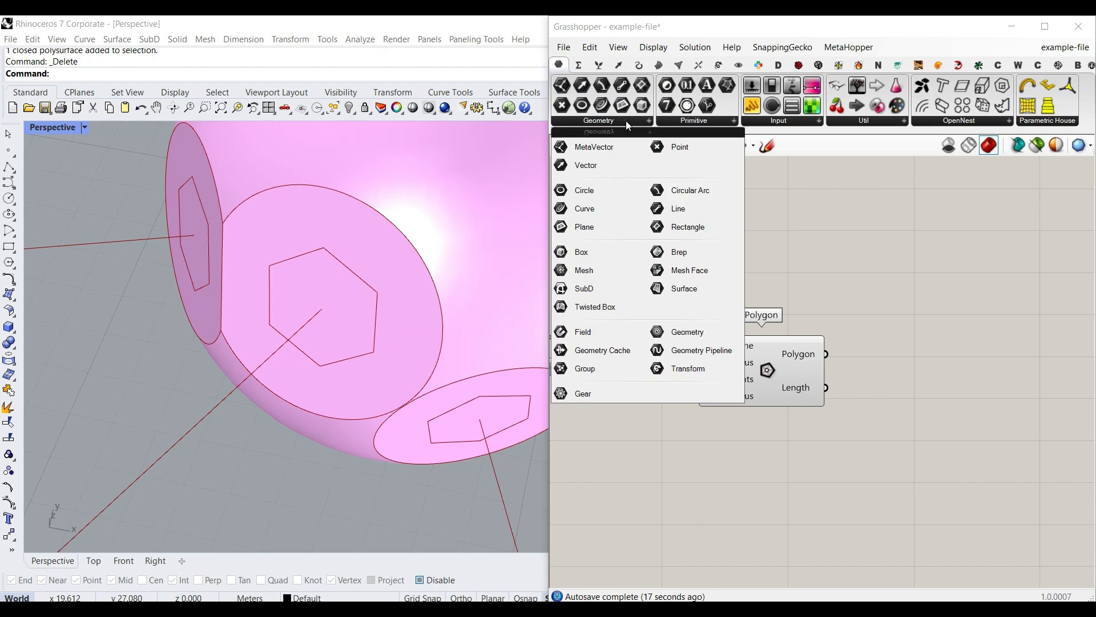
left_click(674, 252)
left_click(877, 364)
left_click_drag(826, 354, 881, 349)
right_click_drag(309, 360, 394, 325)
scroll(343, 366, "down", 4)
right_click_drag(252, 419, 281, 425)
scroll(284, 429, "up", 3)
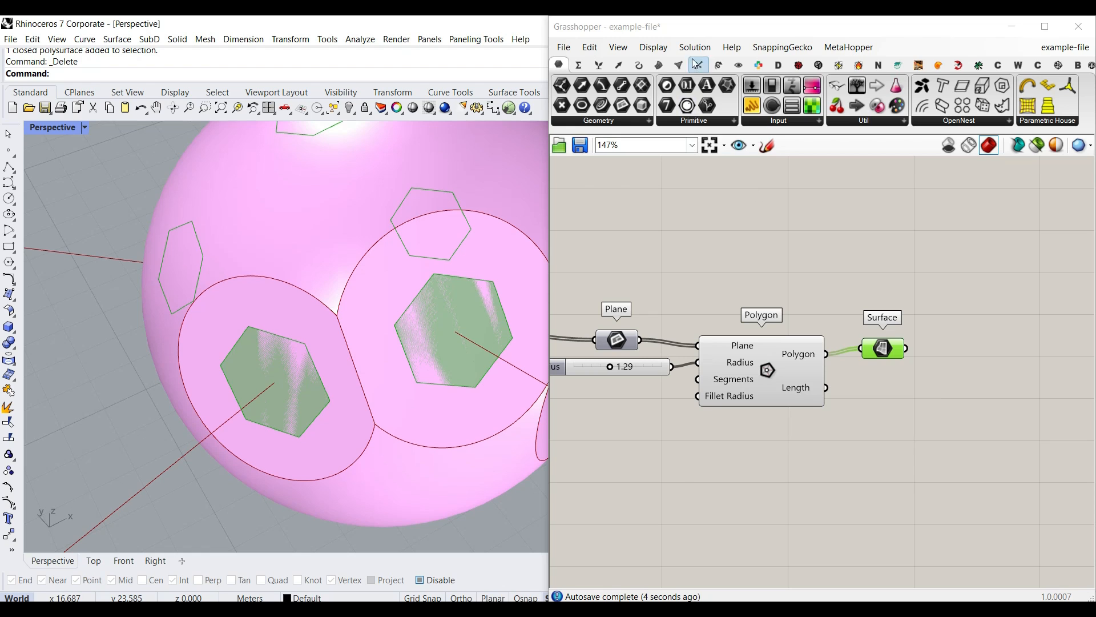
- Add an Extrude component and connect the Surface parameter to its Base input
left_click(658, 64)
left_click(698, 122)
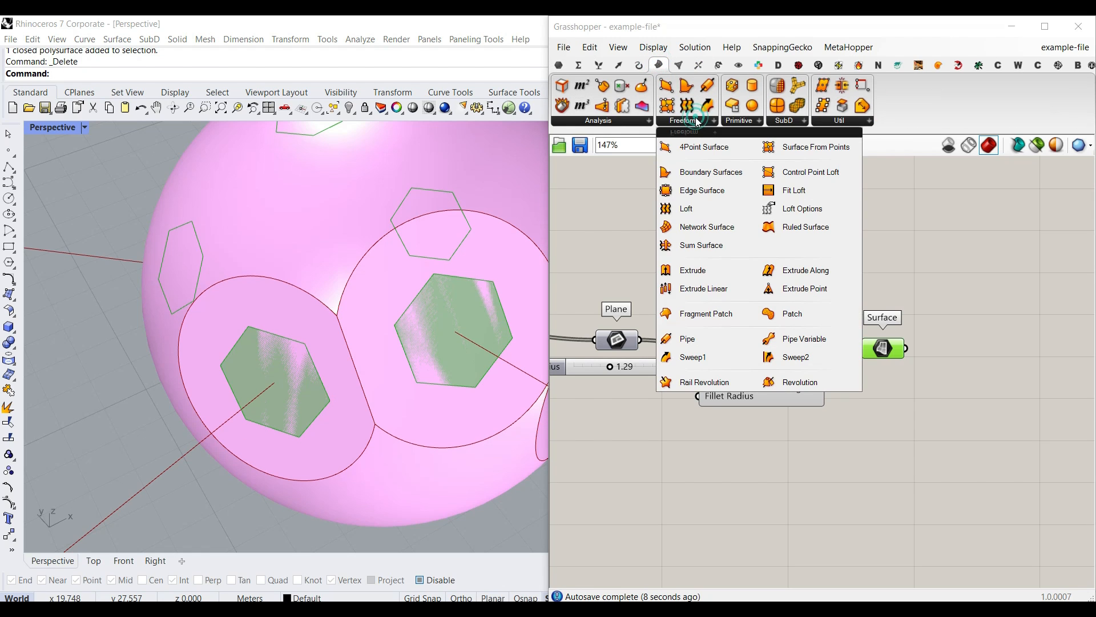
left_click_drag(698, 269, 902, 379)
left_click_drag(927, 397, 964, 402)
- Add a Vector parameter below the Polygon component and connect the Plane parameter to it
right_click_drag(687, 398, 716, 392)
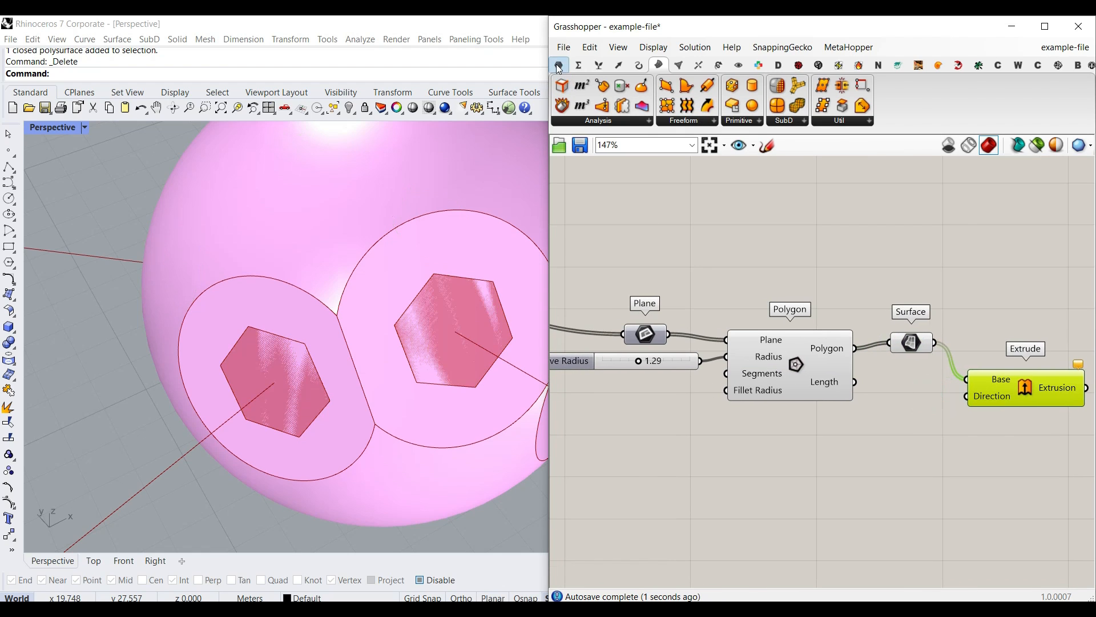
left_click(559, 65)
left_click_drag(678, 383, 707, 428)
left_click_drag(724, 427, 729, 446)
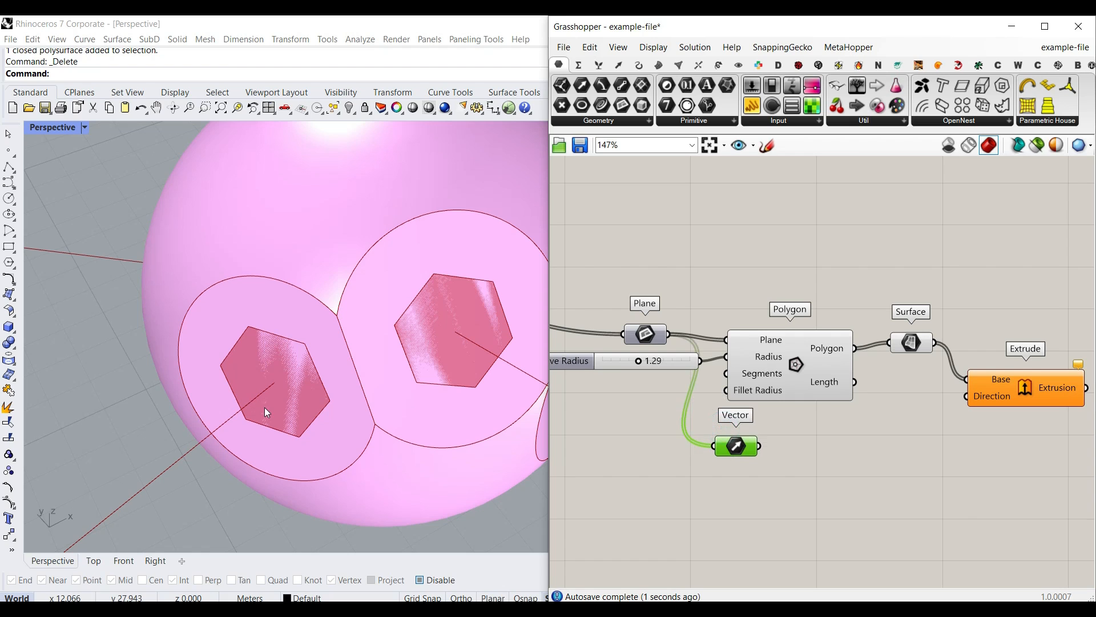
left_click_drag(271, 388, 264, 394)
right_click_drag(369, 348, 349, 377)
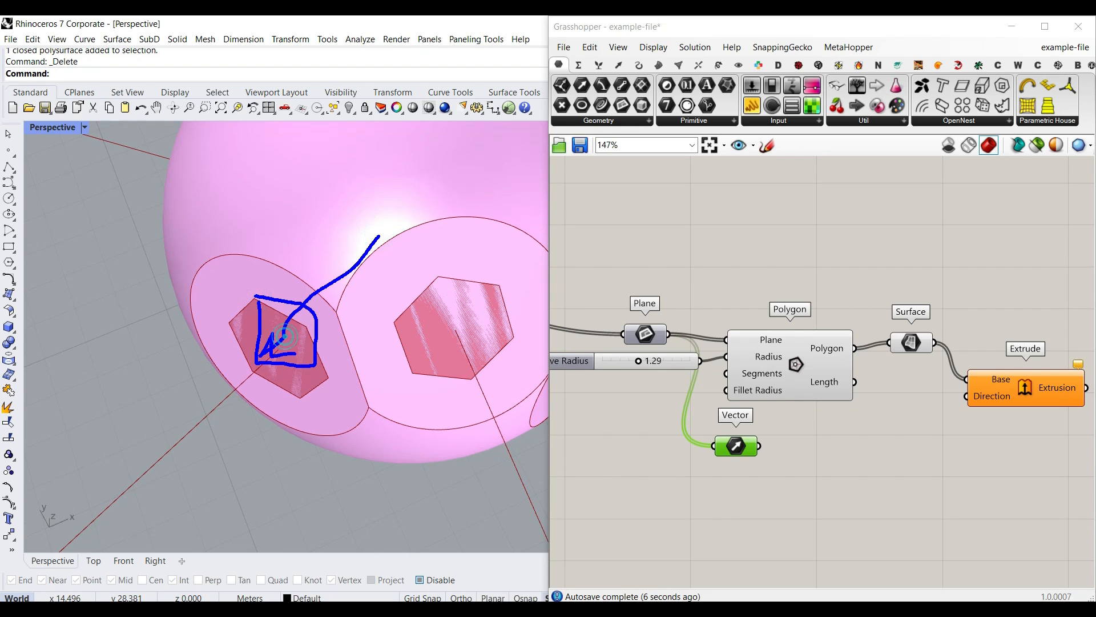
key("Escape")
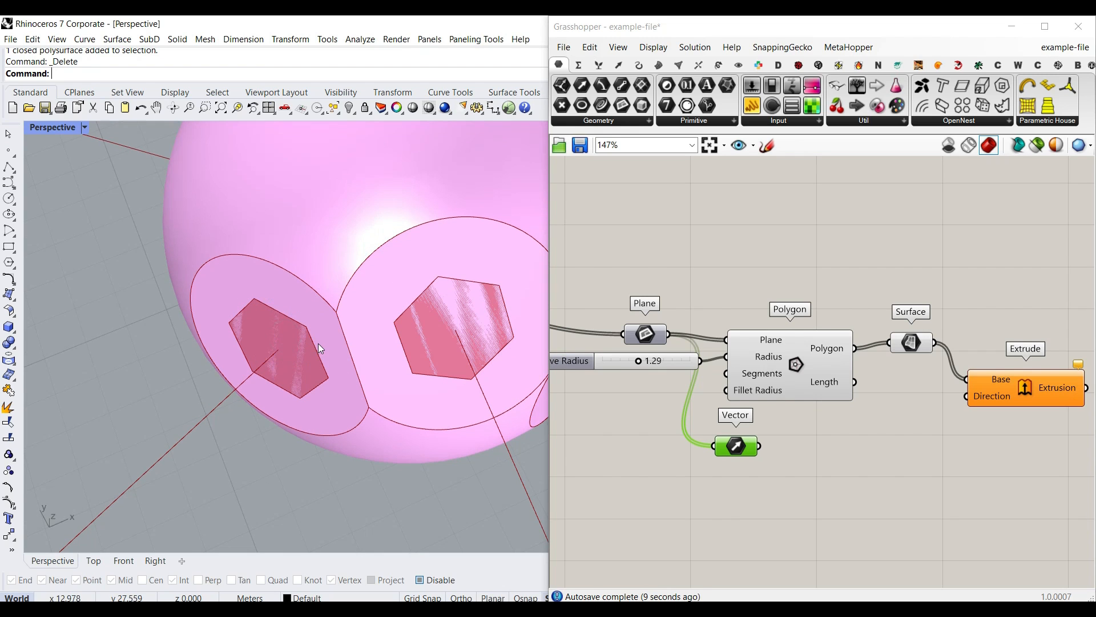
- Add a Multiplication component with the Vector as input A and connect its Result to Extrude's Direction input
left_click(588, 67)
left_click_drag(661, 90, 826, 474)
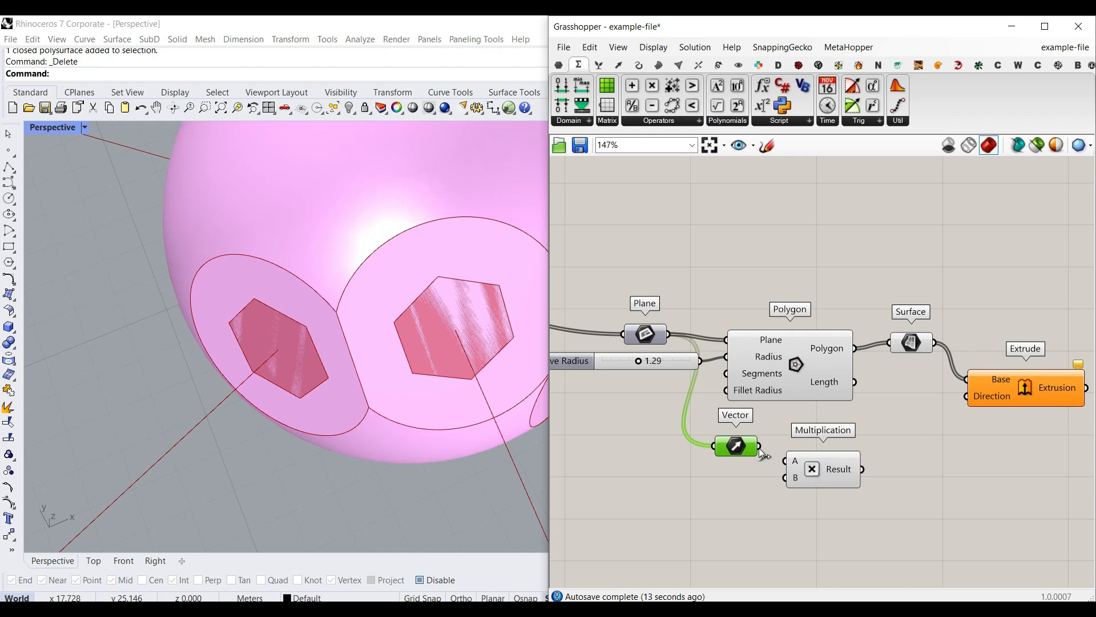
left_click_drag(965, 406, 966, 398)
- Copy the Sleeve Radius slider for the Multiplication's B input, rename the copy Sleeve Length and set it to 1.73
left_click_drag(720, 349, 837, 466)
left_click_drag(738, 475, 769, 468)
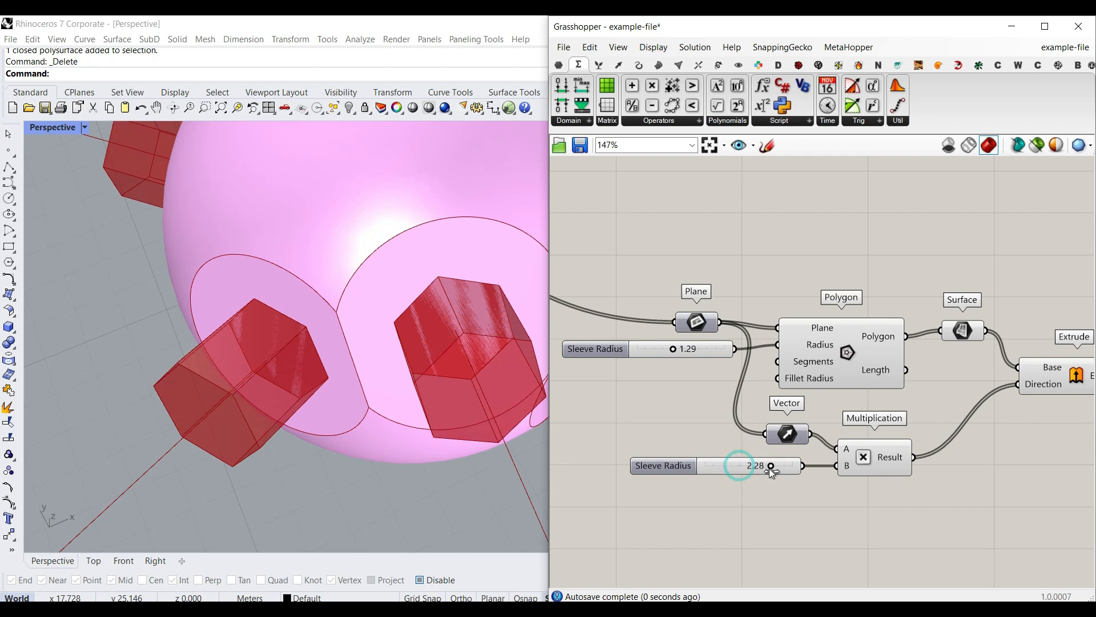
right_click(679, 463)
double_click(741, 444)
type("Length")
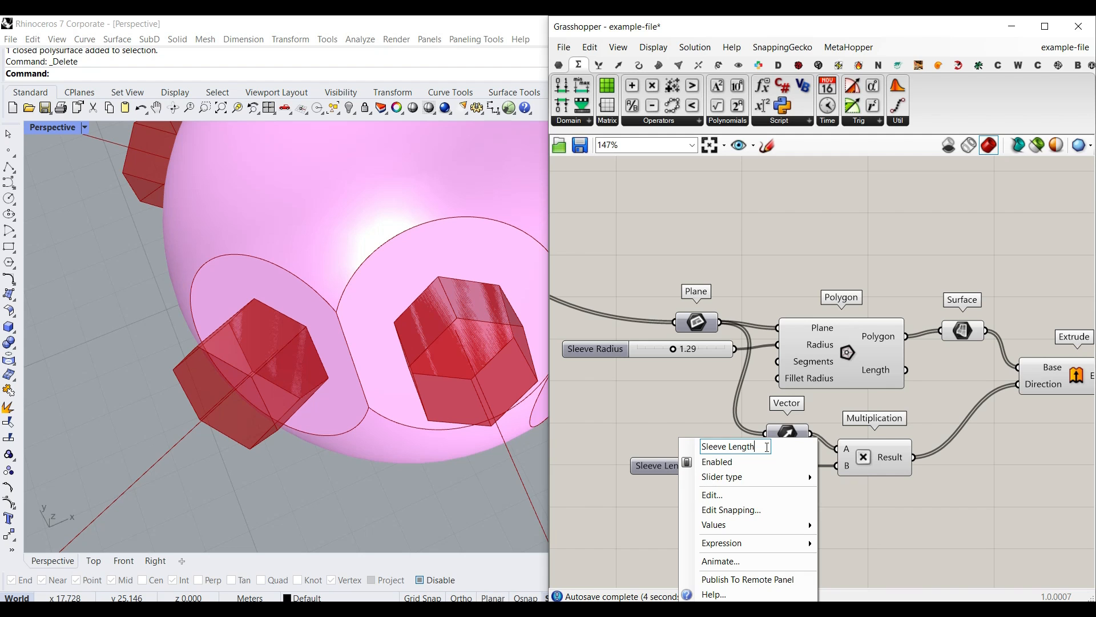
left_click(662, 377)
- Set the Sleeve Length slider to 2.02 and inspect the extruded sleeves around the sphere
scroll(289, 406, "down", 5)
right_click_drag(289, 409, 338, 301)
scroll(338, 300, "up", 3)
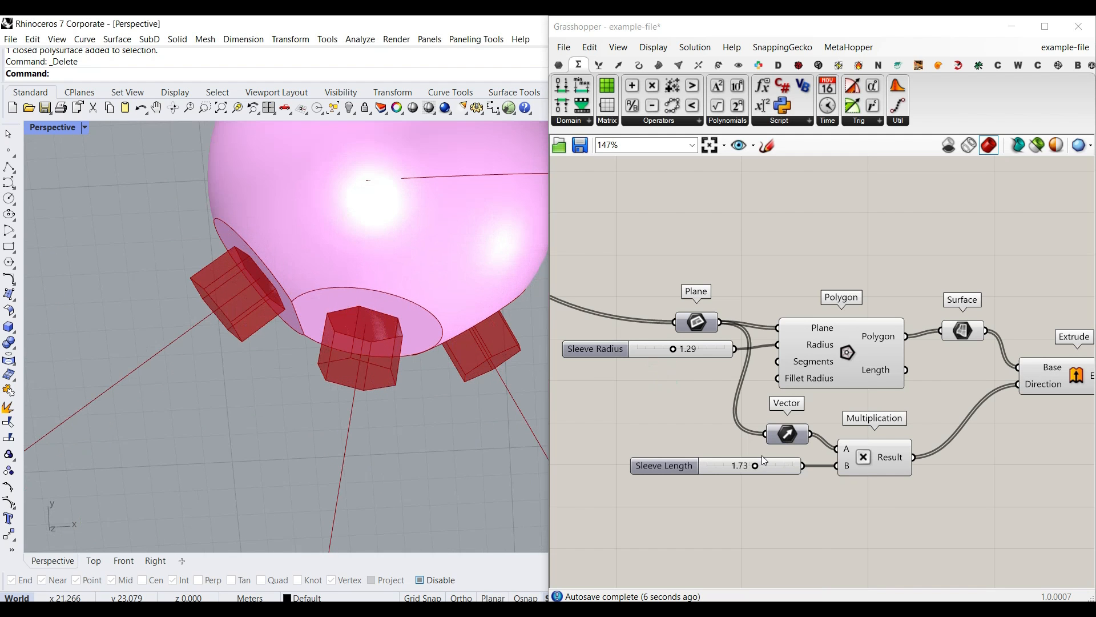
mouse_move(756, 465)
left_mouse_down()
mouse_move(777, 465)
mouse_move(764, 465)
left_mouse_up()
right_click_drag(365, 328, 406, 291)
scroll(337, 359, "down", 6)
scroll(406, 291, "up", 6)
- Bake the Extrude component's sleeves, inspect them in the viewport and undo the bake
right_click_drag(1064, 392, 895, 397)
right_click(946, 379)
left_click(971, 400)
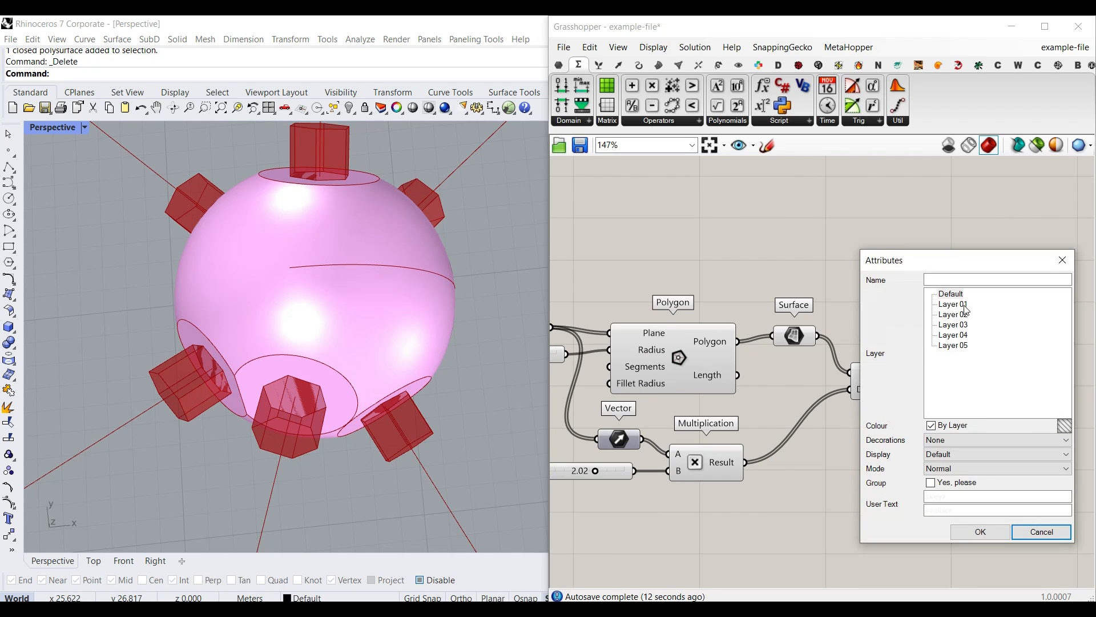
left_click(974, 531)
mouse_move(468, 211)
right_mouse_down()
mouse_move(340, 325)
mouse_move(469, 191)
mouse_move(479, 206)
right_mouse_up()
key("ctrl+z")
- Copy the Brep Edges and Custom Preview components beside Extrude and connect the Extrusion output to both
scroll(786, 392, "down", 3)
left_click_drag(738, 307, 997, 382)
scroll(1010, 478, "up", 4)
left_click(934, 319)
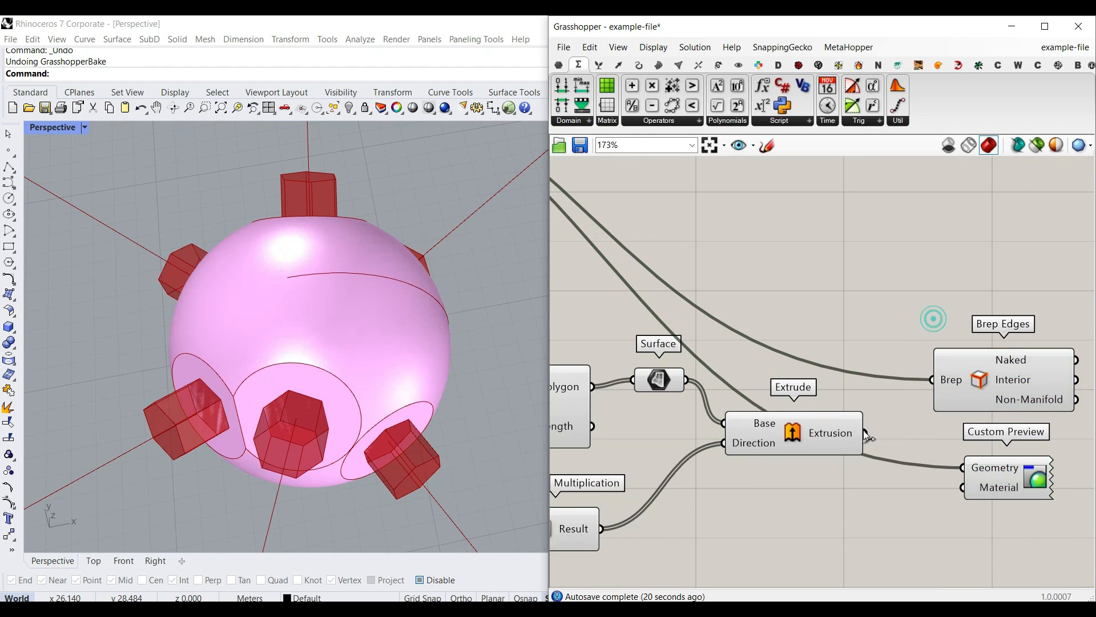
left_click_drag(865, 433, 932, 380)
left_click_drag(946, 467, 962, 468)
- Add a Colour Swatch to the sleeves' Custom Preview Material input and set it to grey (157, 163, 170)
double_click(877, 520)
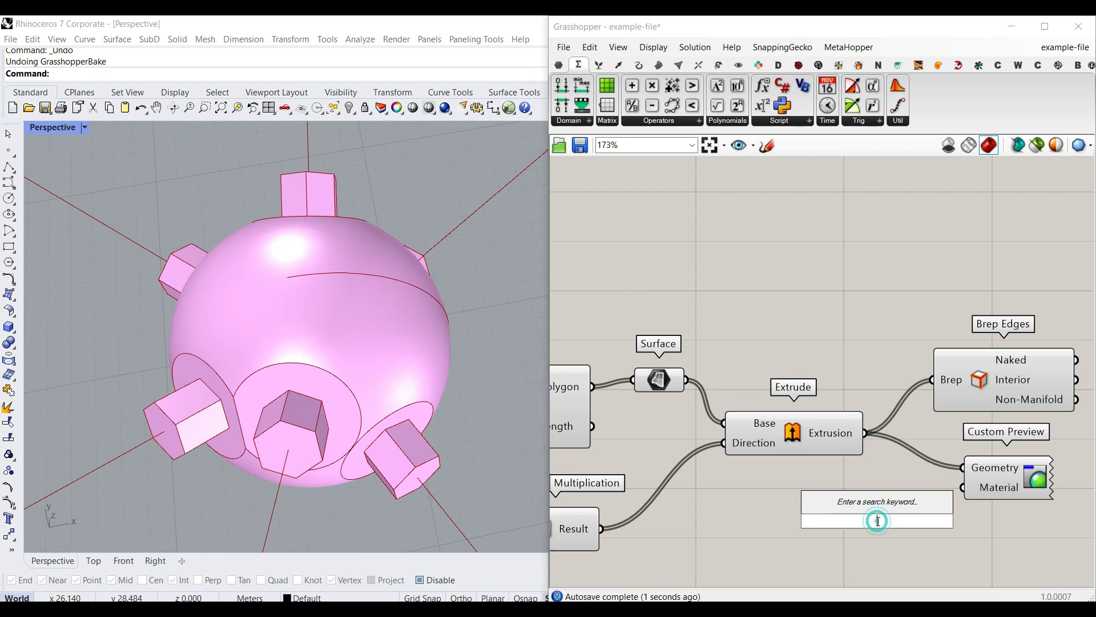
type("swat")
left_click(852, 509)
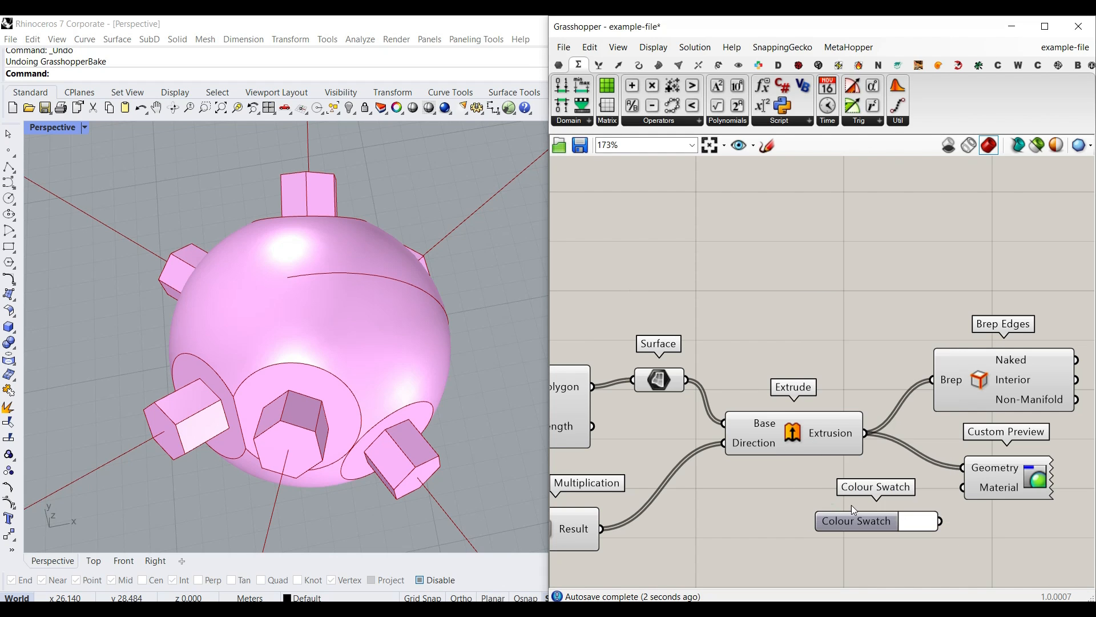
left_click_drag(940, 520, 962, 488)
left_click(919, 521)
left_click(1033, 571)
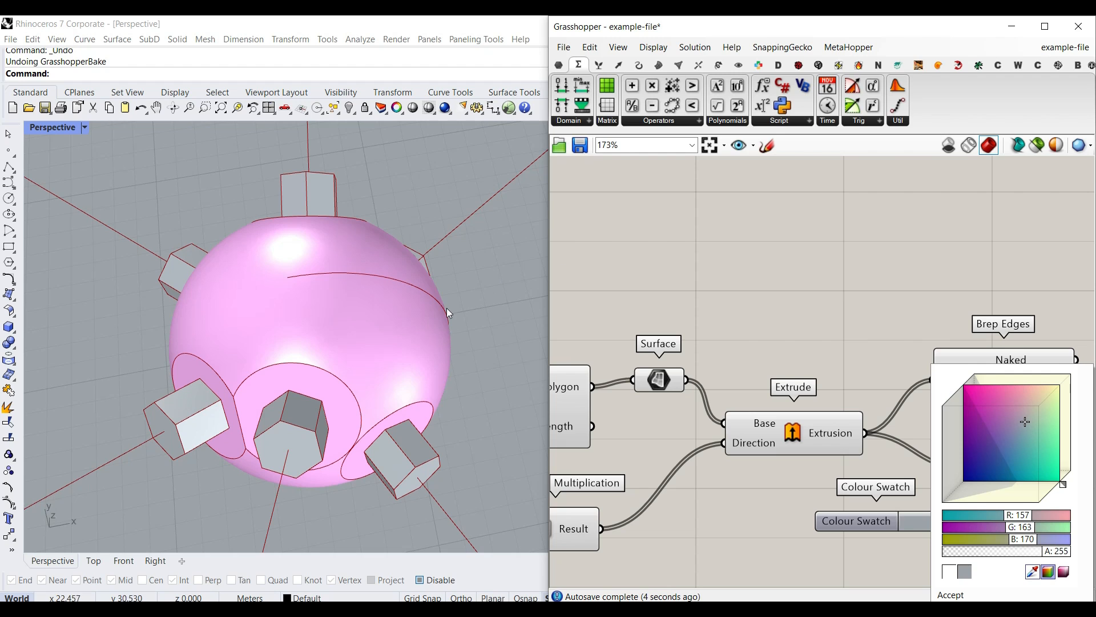
left_click(849, 331)
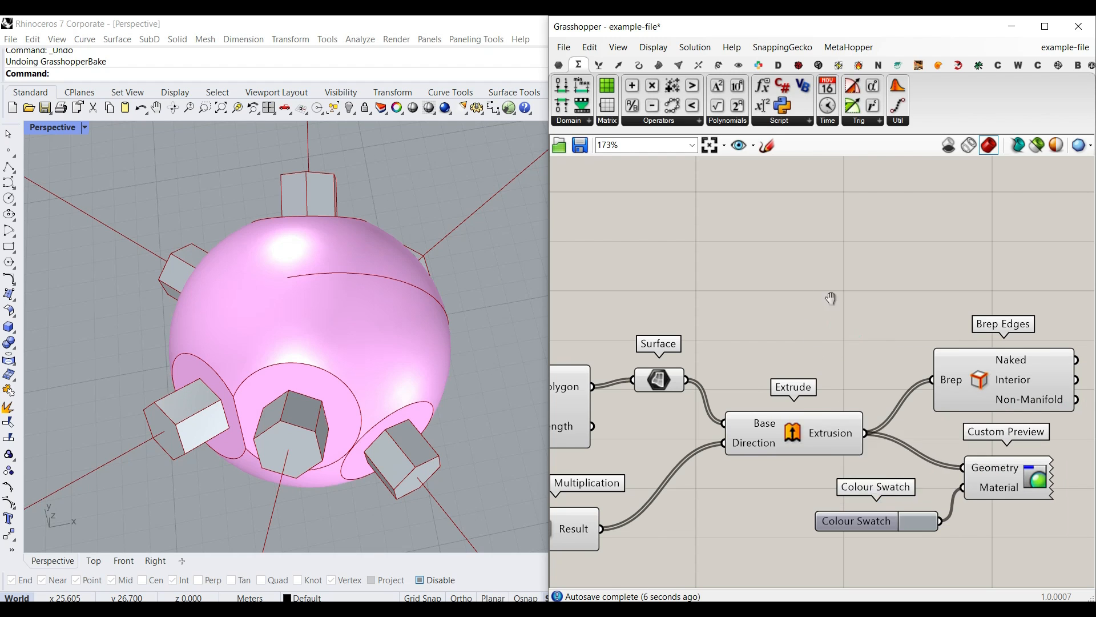
- Add a white Colour Swatch to the Material input of the Custom Preview fed by Boundary Volume
scroll(862, 334, "down", 3)
left_click_drag(859, 330, 617, 486)
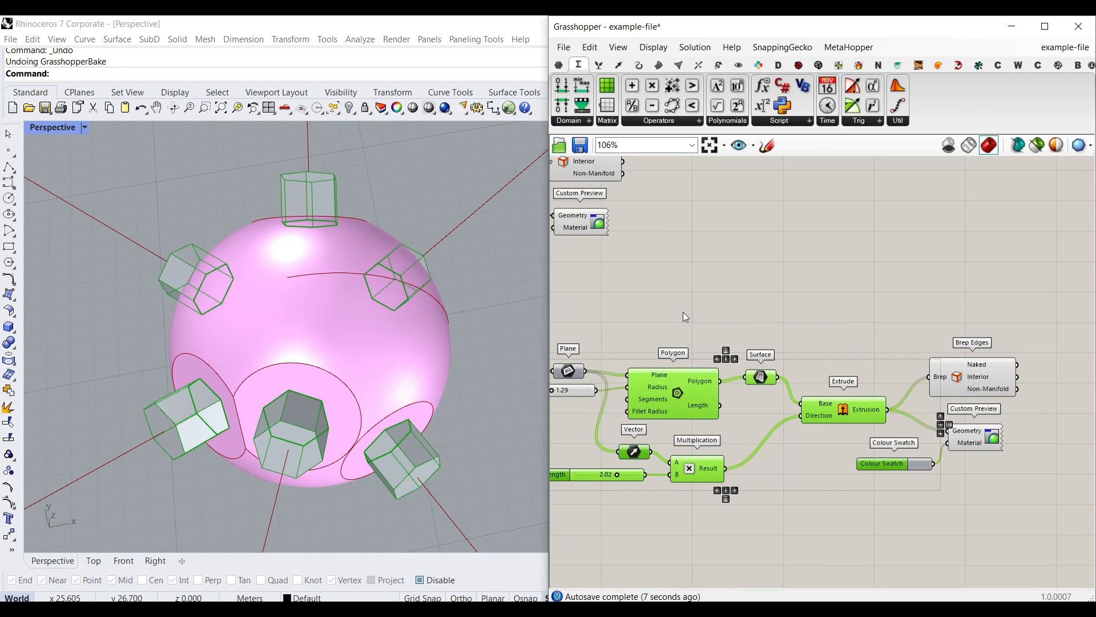
left_click(712, 327)
right_click_drag(667, 264, 804, 397)
scroll(656, 377, "up", 3)
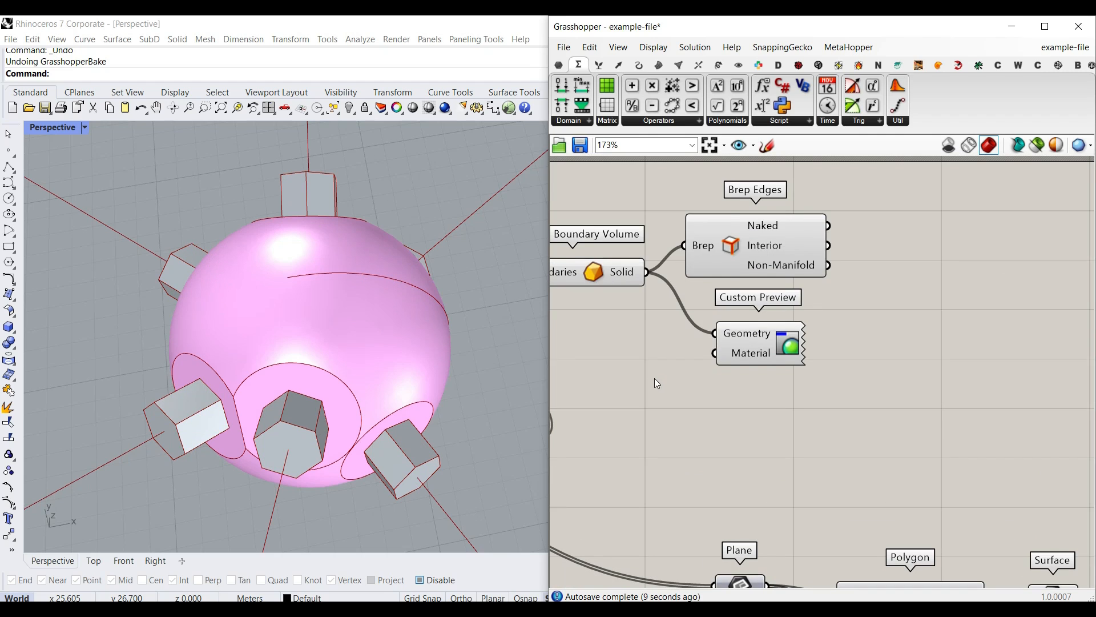
double_click(655, 378)
type("colou")
left_click(638, 363)
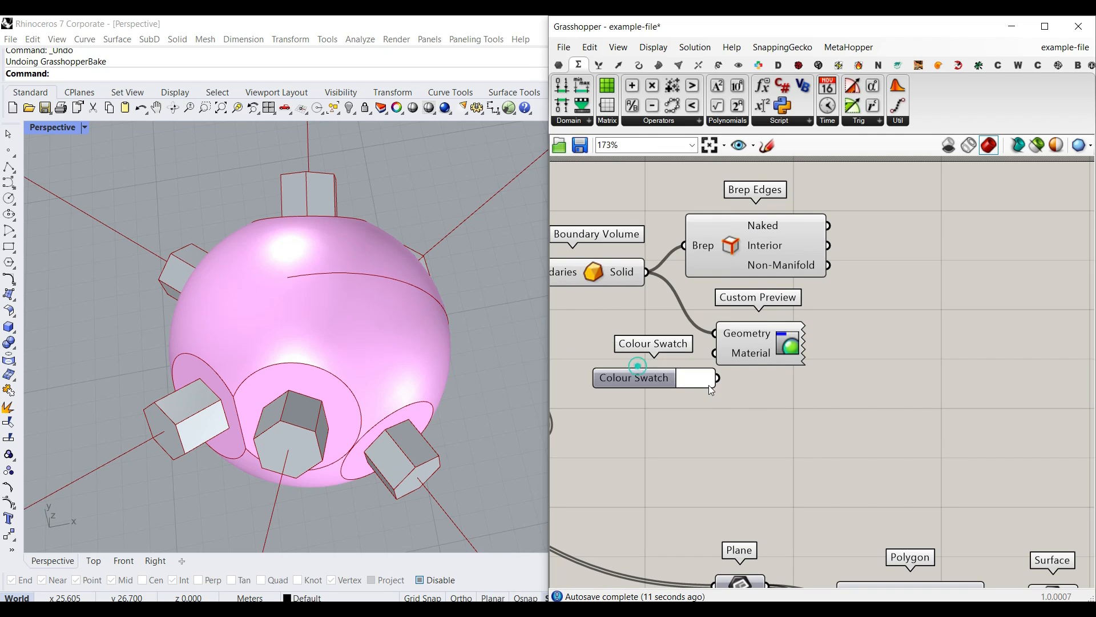
left_click_drag(721, 357, 717, 354)
left_click_drag(649, 380, 621, 354)
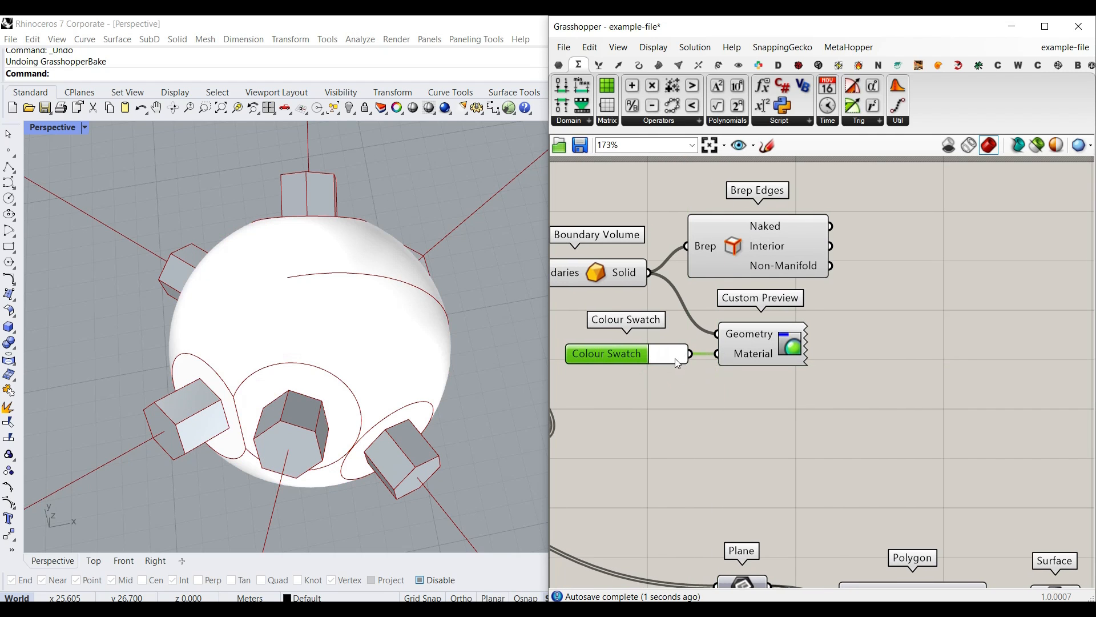
left_click(674, 358)
left_click(662, 376)
scroll(662, 376, "down", 5)
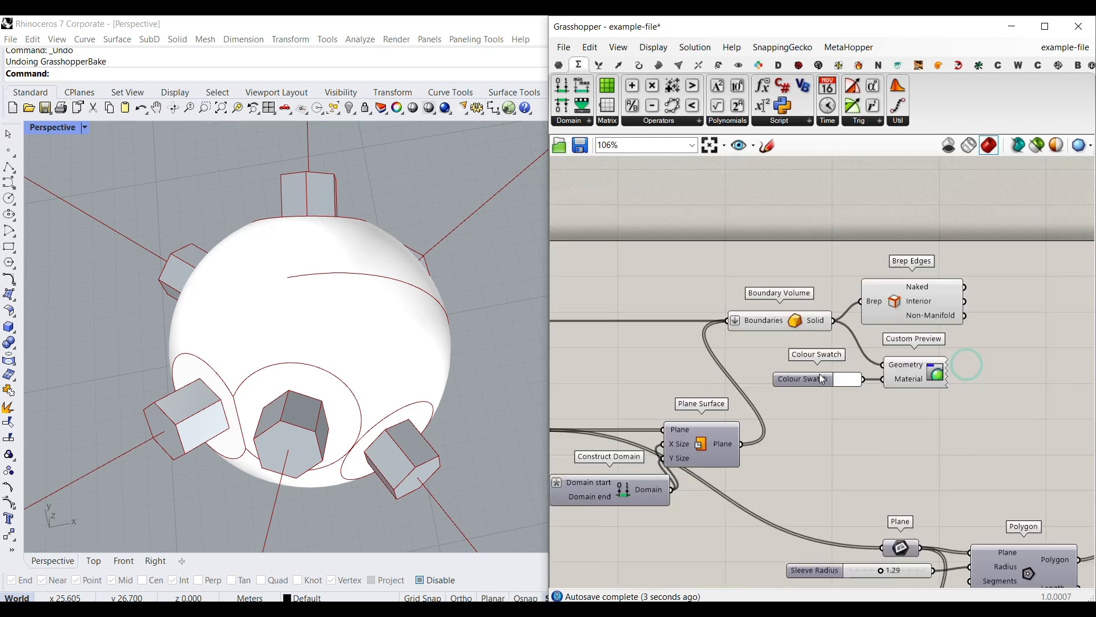
- Slightly reduce the size of the joint's sphere with its slider
right_click_drag(667, 378, 927, 352)
right_click_drag(711, 344, 922, 338)
scroll(791, 369, "up", 3)
right_click_drag(944, 374, 602, 360)
mouse_move(904, 284)
left_mouse_down()
mouse_move(864, 281)
mouse_move(904, 284)
left_mouse_up()
- Adjust the first two Gene Pool values to change their sphere cuts and inspect the joint
scroll(895, 402, "down", 6)
right_click_drag(895, 403, 887, 255)
right_click_drag(1056, 421, 799, 406)
scroll(849, 416, "up", 5)
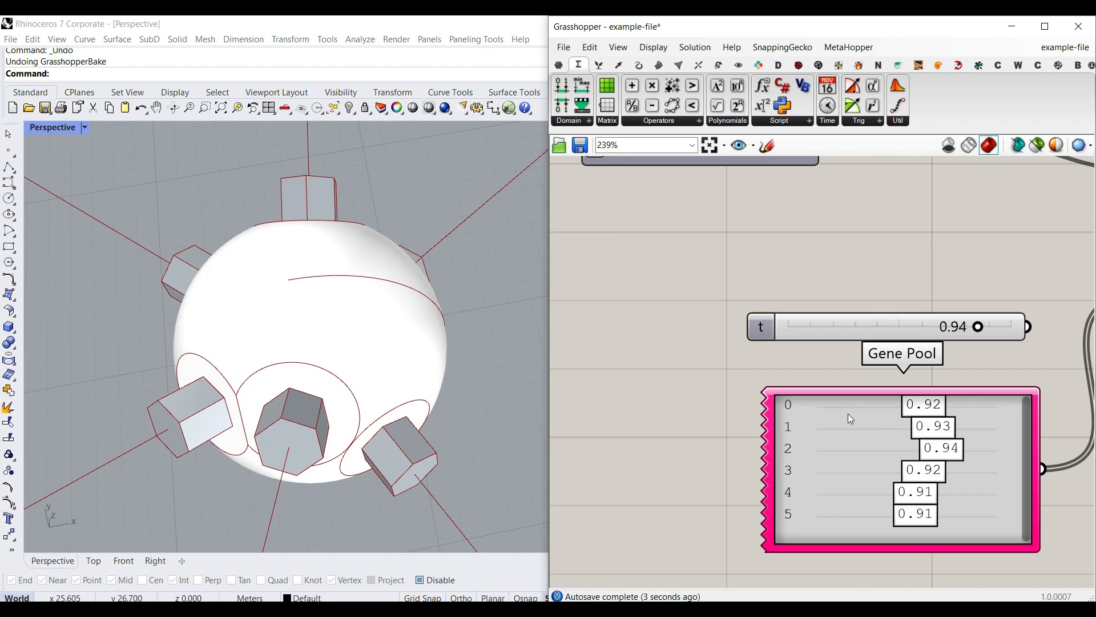
mouse_move(937, 407)
left_mouse_down()
mouse_move(921, 404)
mouse_move(951, 405)
left_mouse_up()
right_click_drag(400, 394, 365, 456)
left_click_drag(934, 431, 932, 430)
right_click_drag(325, 417, 337, 336)
- Add a Move component with the Plane parameter as Geometry and the Multiplication Result as Motion
right_click_drag(870, 323, 749, 324)
scroll(749, 324, "down", 5)
right_click_drag(974, 331, 449, 335)
scroll(899, 367, "up", 3)
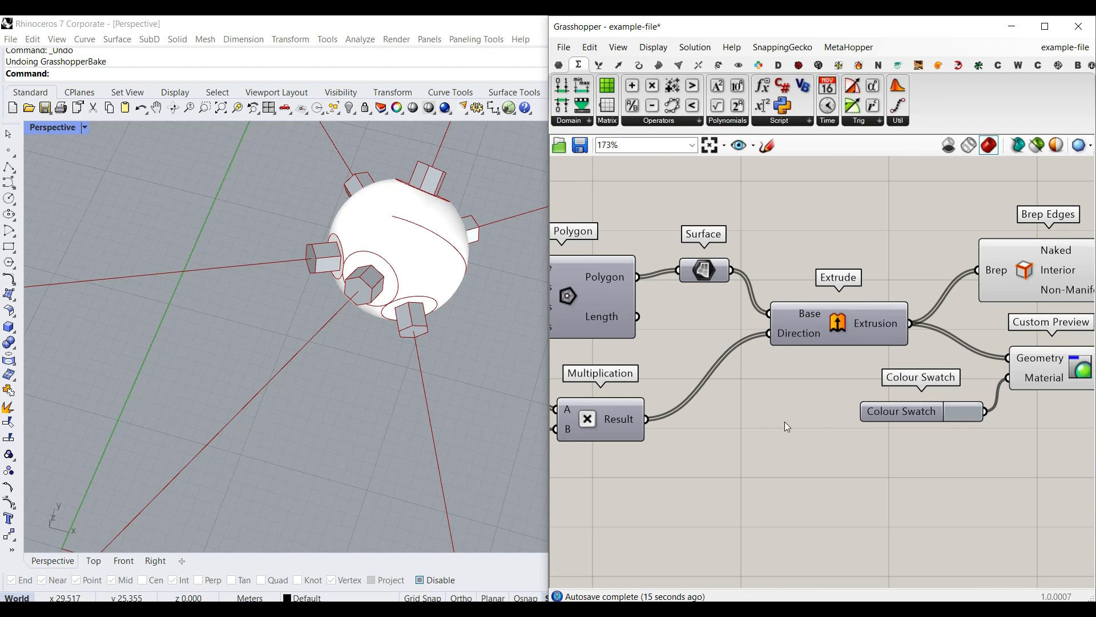
left_click(717, 64)
left_click(672, 106)
left_click(818, 478)
right_click_drag(658, 406, 720, 400)
left_click_drag(776, 361, 978, 473)
right_click_drag(347, 330, 388, 330)
right_click_drag(1075, 491, 777, 458)
left_click_drag(776, 429, 776, 466)
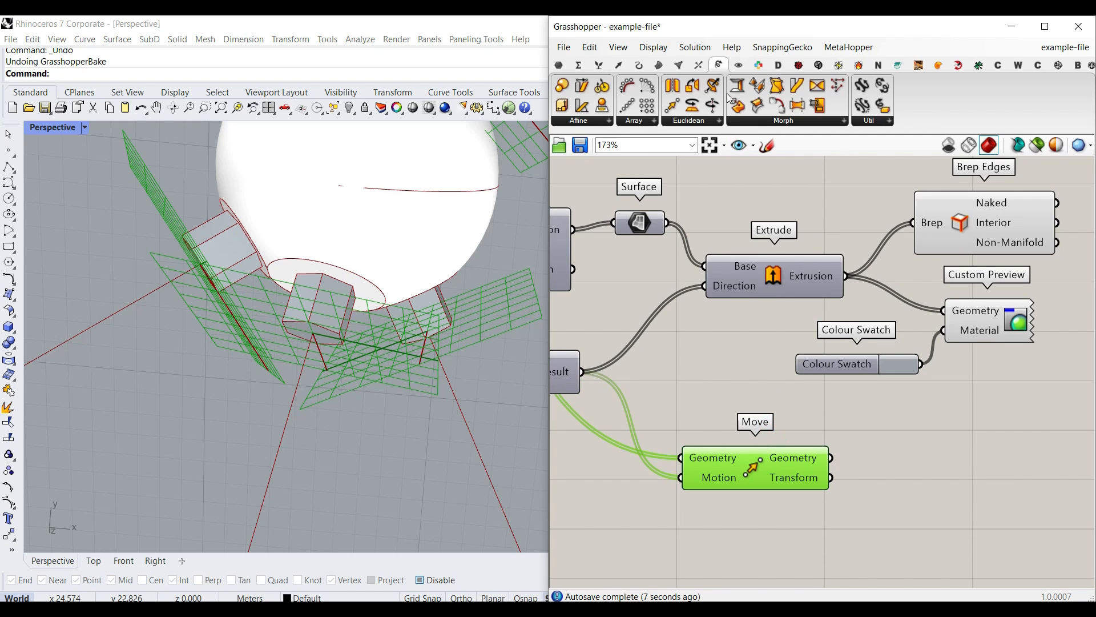
- Add a Circle component and connect Move's Geometry output to its Plane input
left_click(639, 67)
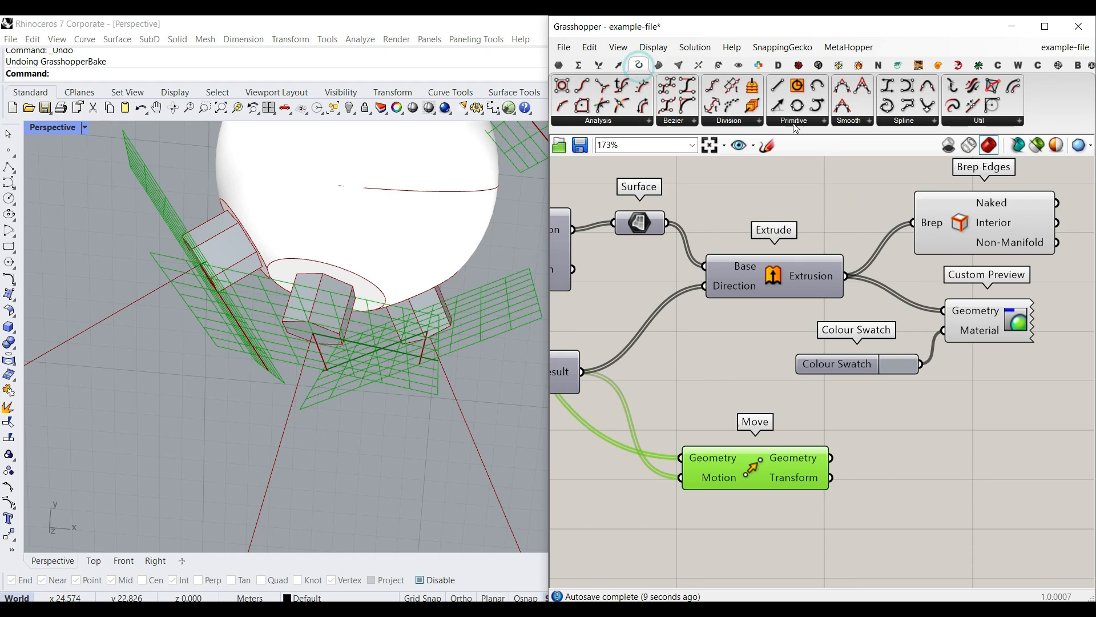
left_click_drag(798, 85, 928, 508)
right_click_drag(926, 507, 914, 464)
left_click_drag(818, 414, 857, 456)
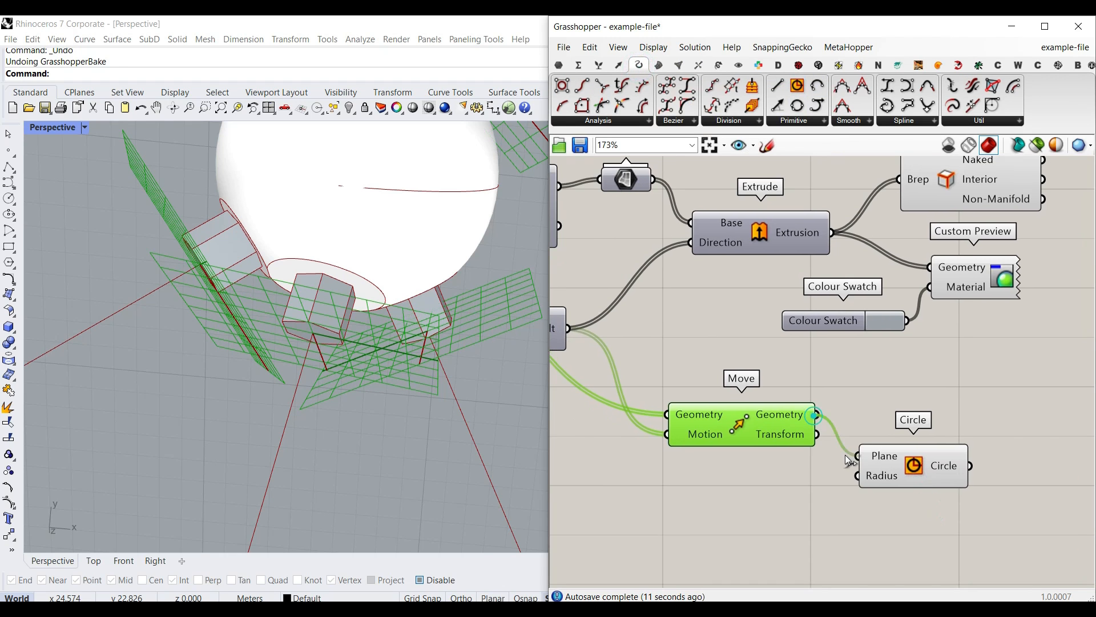
right_click_drag(813, 418, 869, 369)
left_click(771, 446)
- Duplicate the Sleeve Length slider and place the copy at the Circle component's Radius input
scroll(773, 449, "down", 3)
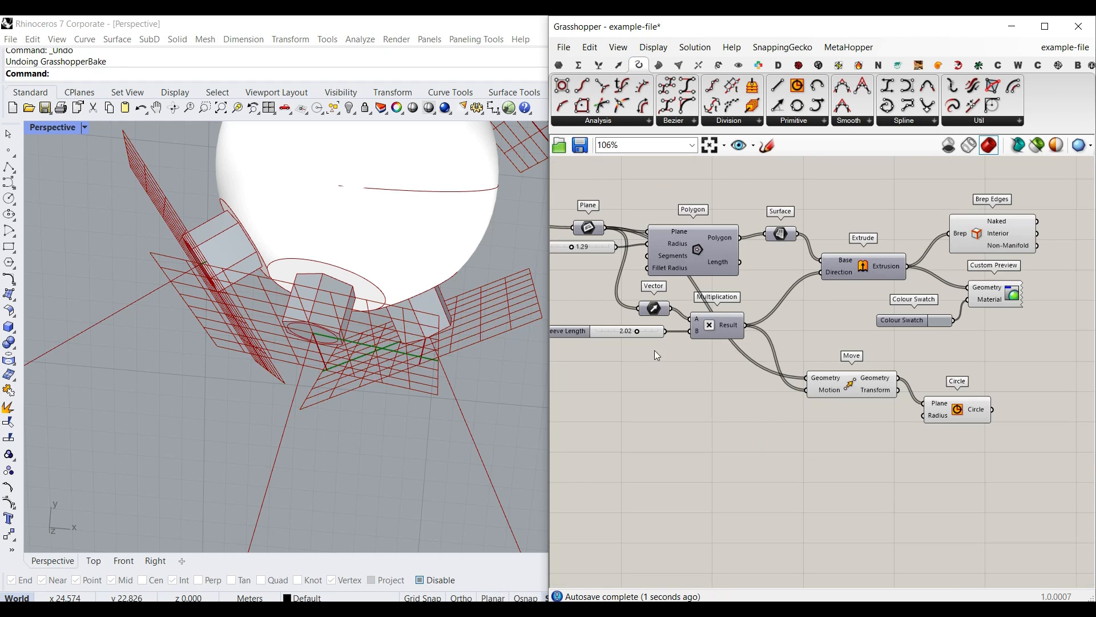
left_click_drag(588, 331, 866, 416)
scroll(889, 427, "up", 3)
right_click_drag(856, 421, 879, 413)
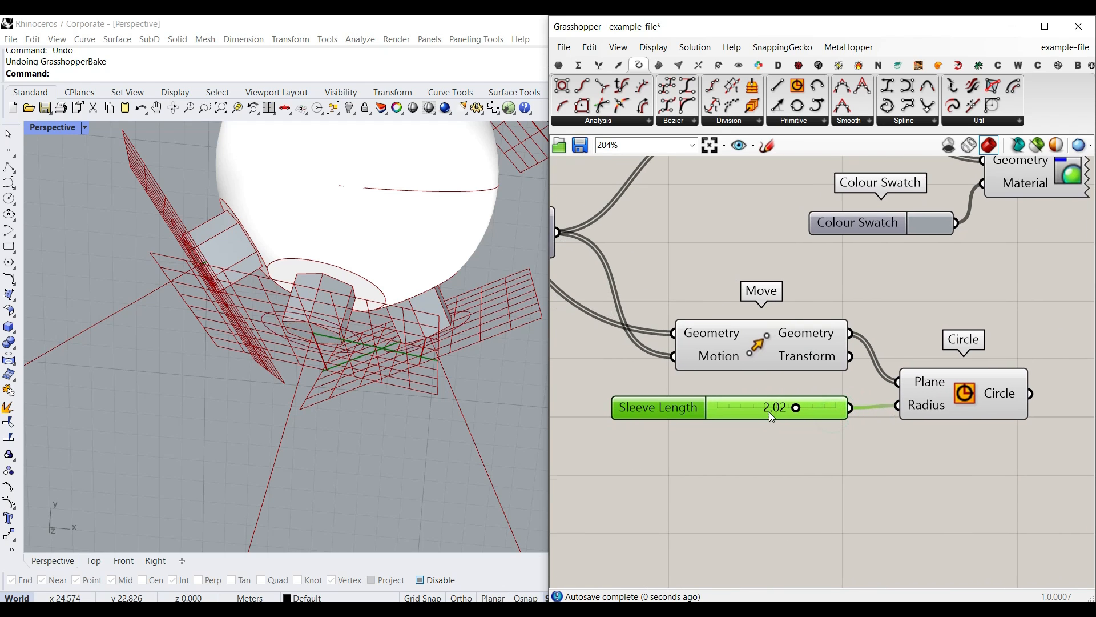
- Rename the copied slider to Conic Radius End and set it to 1.66
right_click(675, 407)
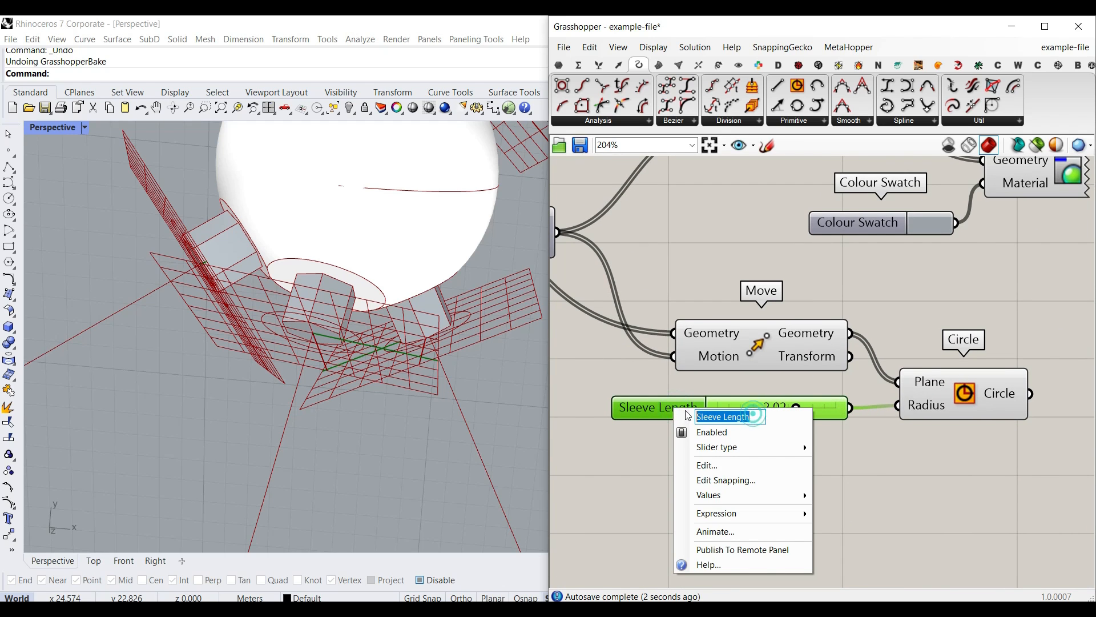
type("Conic Radius End")
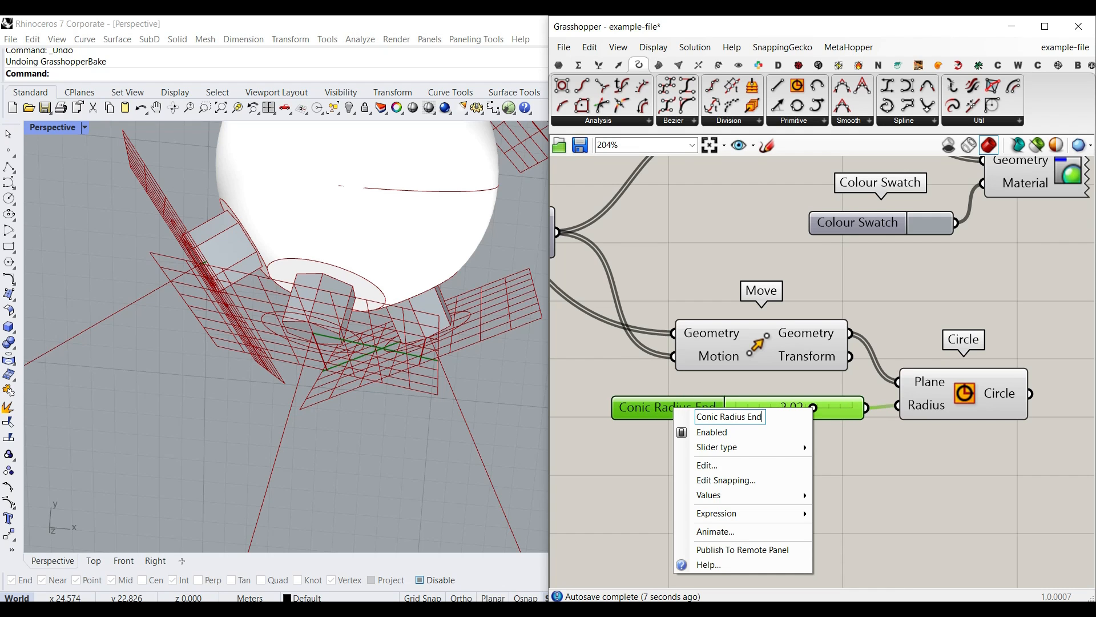
left_click(891, 459)
left_click_drag(814, 408, 800, 409)
scroll(909, 437, "down", 3)
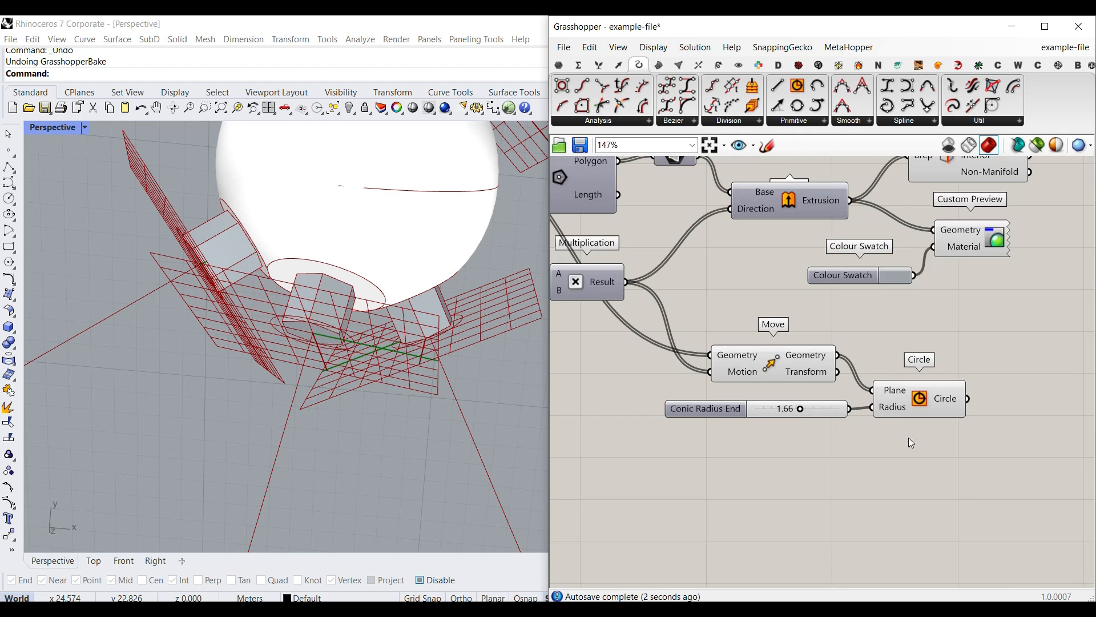
- Shift the Circle component and its Conic Radius End slider away from Move to make room
right_click_drag(792, 375, 813, 357)
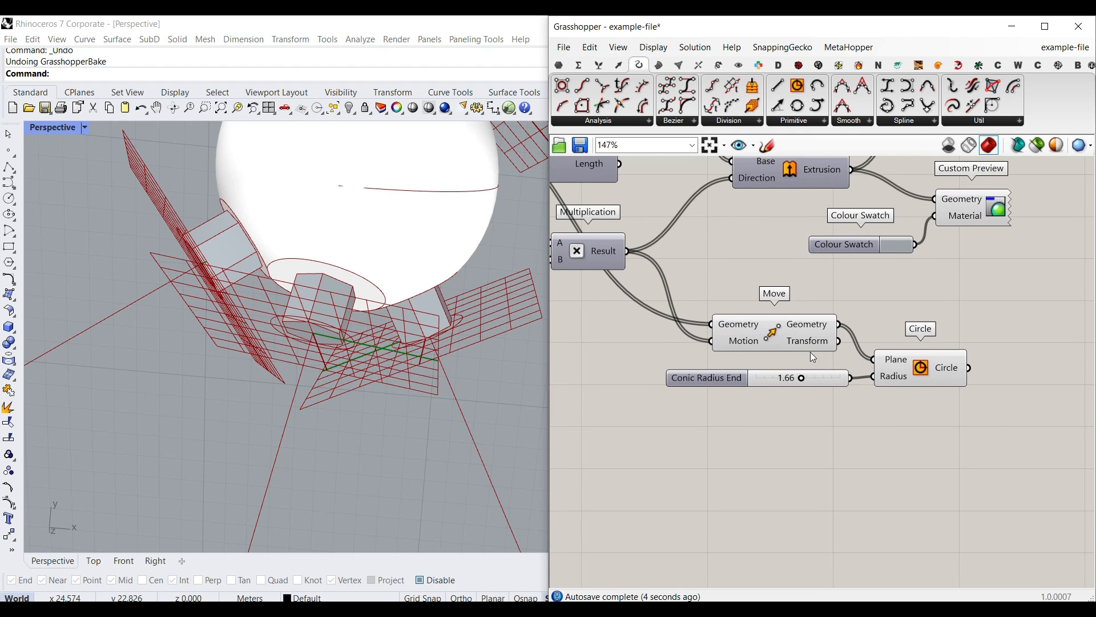
scroll(803, 329, "up", 2)
left_click(764, 337)
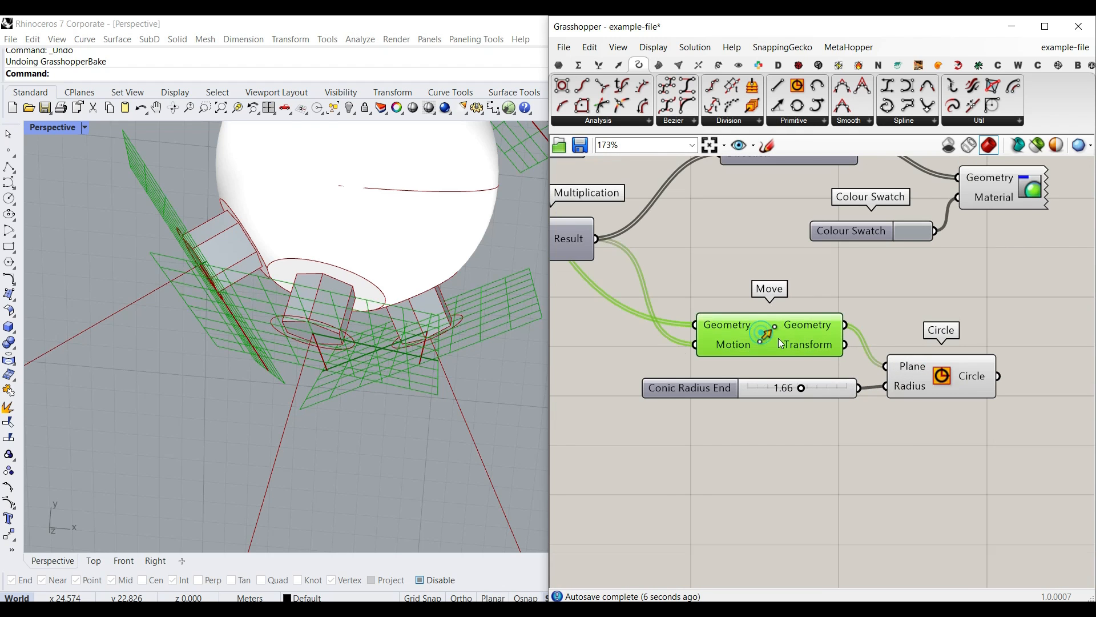
left_click_drag(972, 420, 785, 378)
right_click_drag(785, 379, 698, 369)
left_click_drag(874, 371, 1053, 335)
left_click(767, 379)
right_click_drag(767, 379, 897, 376)
- Duplicate the Move component and connect the original Move's Geometry output to the copy's Geometry input
left_click(752, 335)
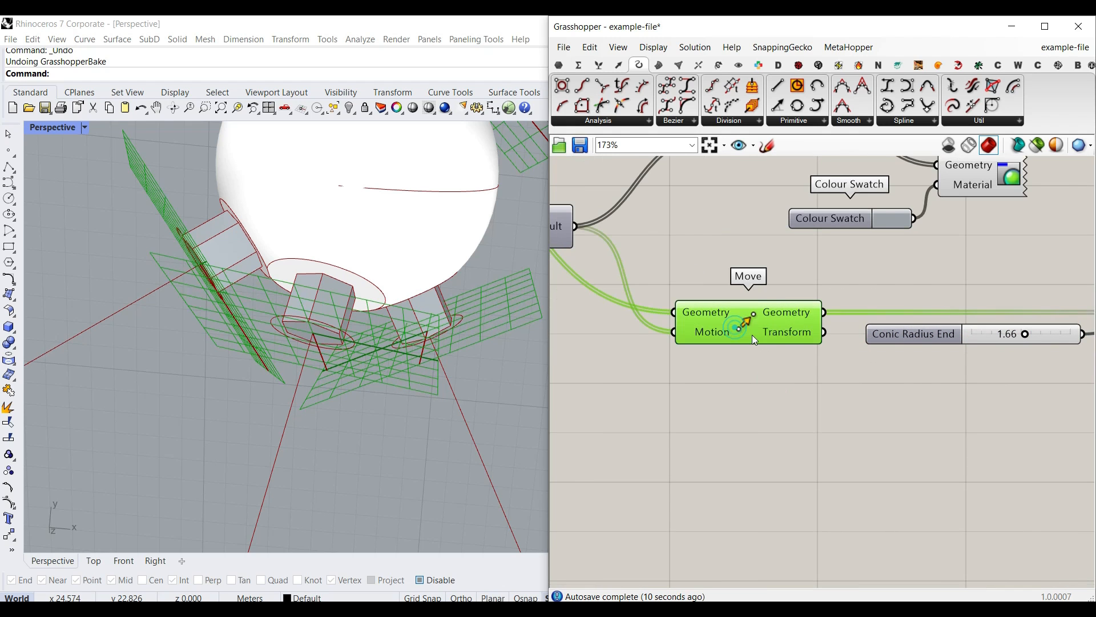
left_click_drag(752, 335, 923, 393, "alt")
left_click_drag(824, 312, 864, 387)
- Duplicate the Multiplication component with its Sleeve Length slider and connect its Result to the second Move's Motion input
right_click_drag(619, 331, 817, 347)
right_click_drag(650, 188, 677, 198)
left_click_drag(773, 298, 622, 257)
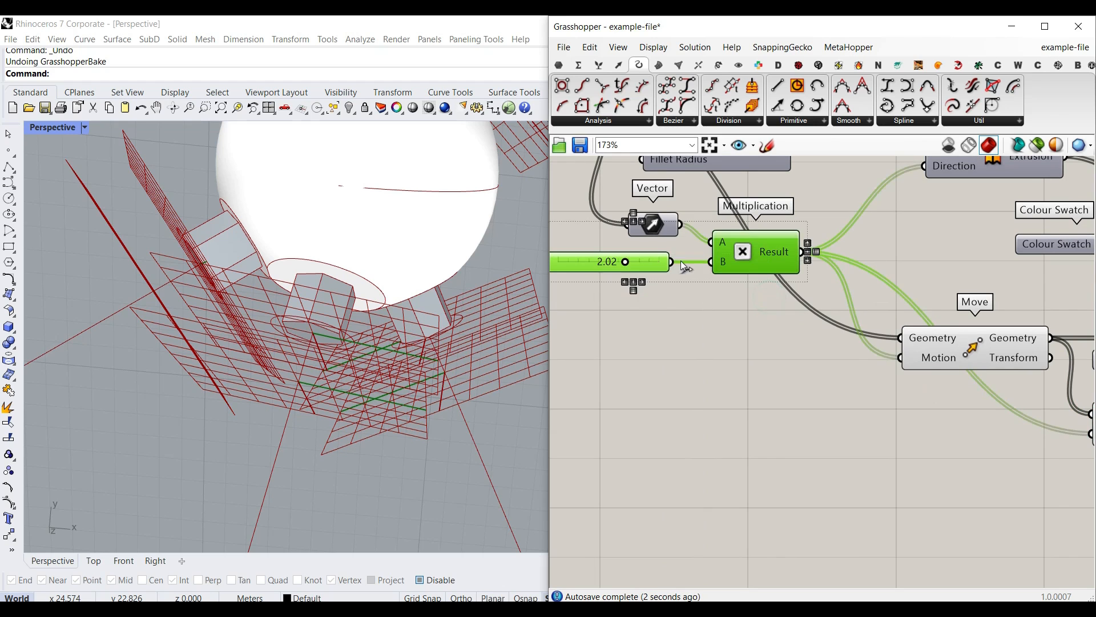
left_click_drag(746, 252, 961, 430, "alt")
right_click_drag(1060, 465, 882, 444)
left_click(882, 443)
left_click_drag(836, 403, 891, 411)
right_click_drag(757, 439, 718, 426)
left_click(937, 396)
- Set the copied length slider to 2.40 and rename it Conic Length
right_click_drag(313, 365, 309, 240)
scroll(281, 303, "up", 3)
right_click_drag(618, 410, 664, 408)
left_click_drag(669, 403, 694, 407)
right_click_drag(605, 415, 711, 426)
right_click(651, 419)
left_click_drag(701, 428, 646, 425)
type("ConicLength")
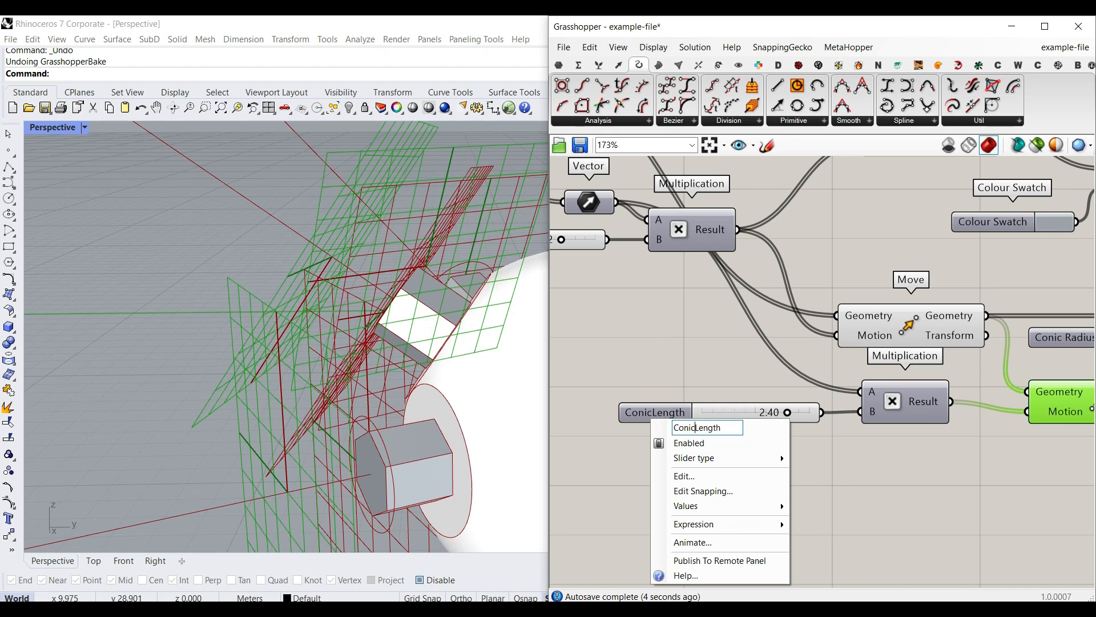
left_click(663, 338)
- Duplicate the Circle component with its radius slider and connect the second Move's Geometry output to its Plane input
right_click_drag(952, 416, 641, 432)
scroll(823, 412, "down", 3)
scroll(921, 388, "up", 3)
left_click_drag(976, 399, 821, 345)
key("ctrl+c")
key("ctrl+v")
left_click_drag(948, 362, 801, 428)
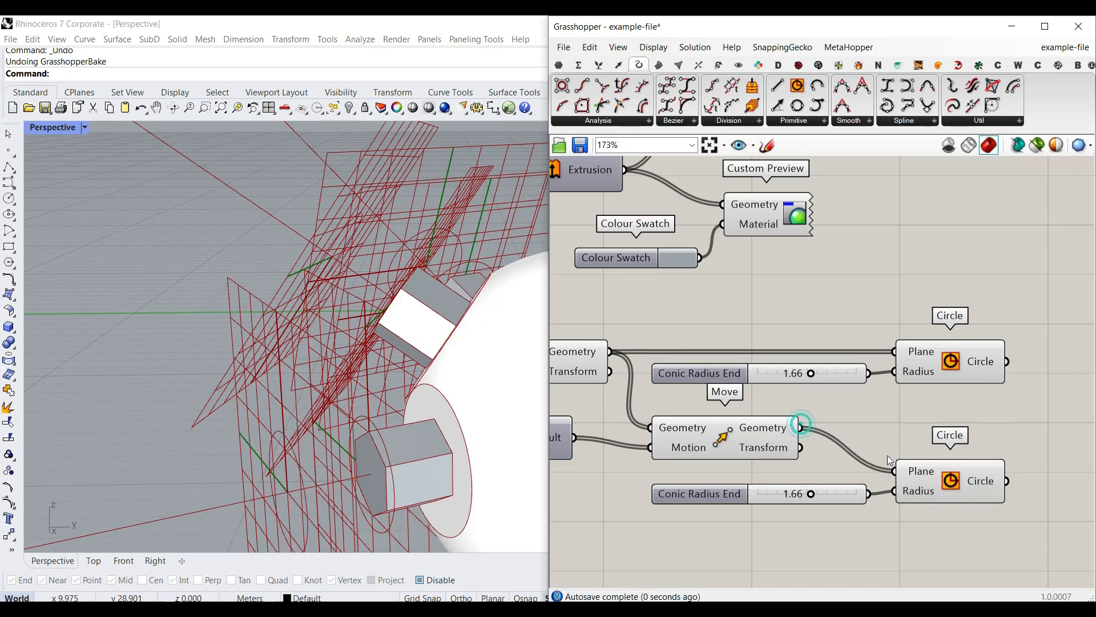
left_click(937, 488)
- Set the second circle's radius slider to 2.30 and rename it Pipe Radius
right_click_drag(219, 394, 350, 391)
scroll(342, 367, "down", 5)
left_click_drag(806, 498, 828, 496)
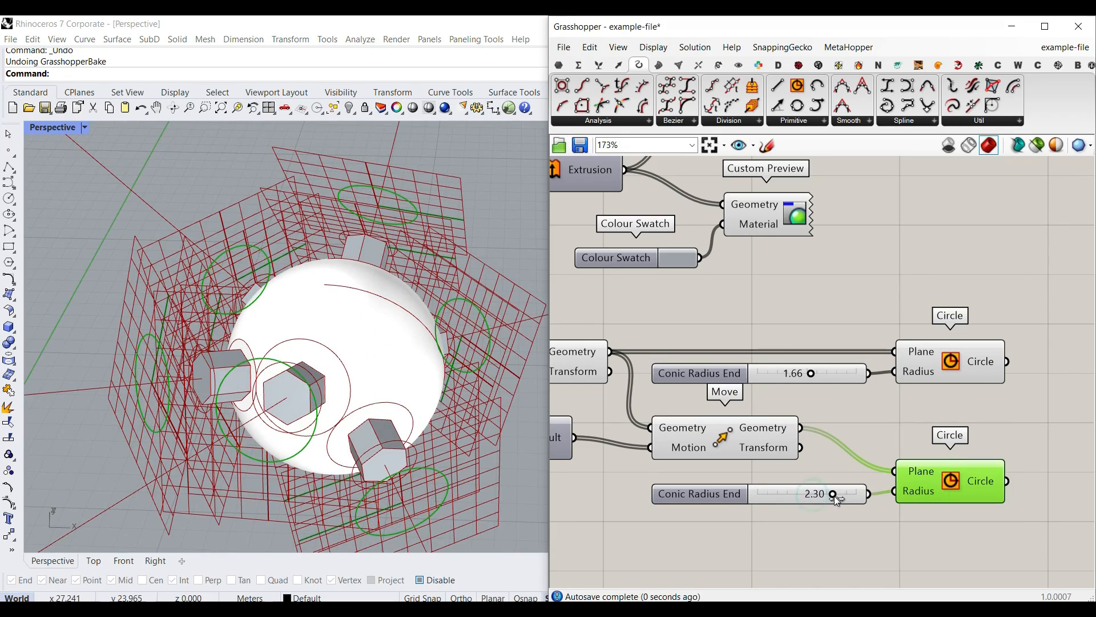
right_click(683, 488)
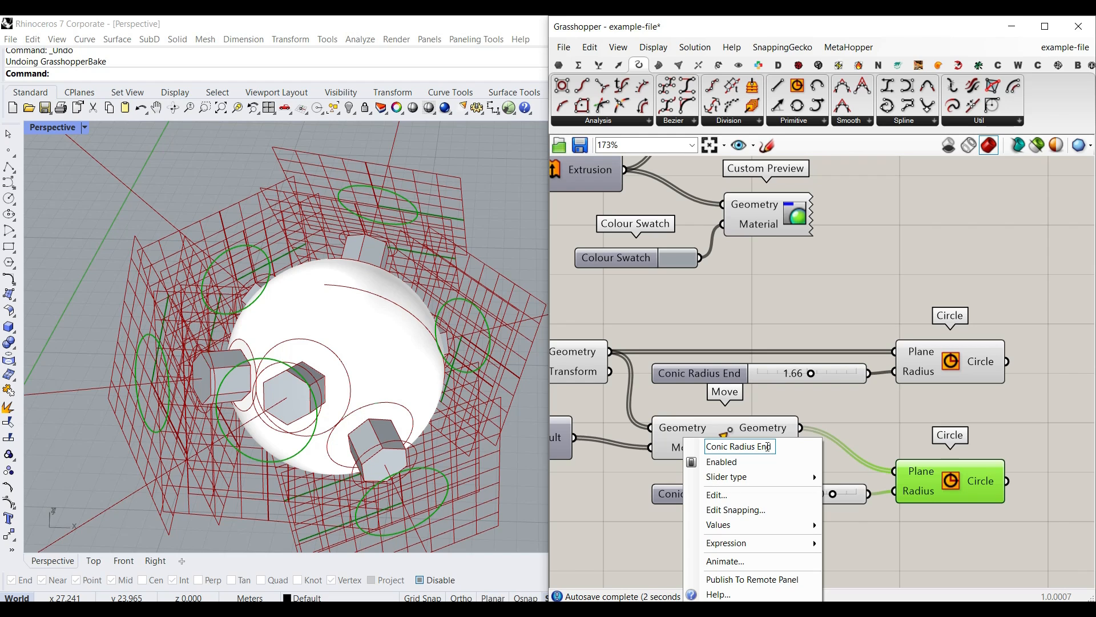
left_click_drag(773, 445, 650, 449)
type("Pip")
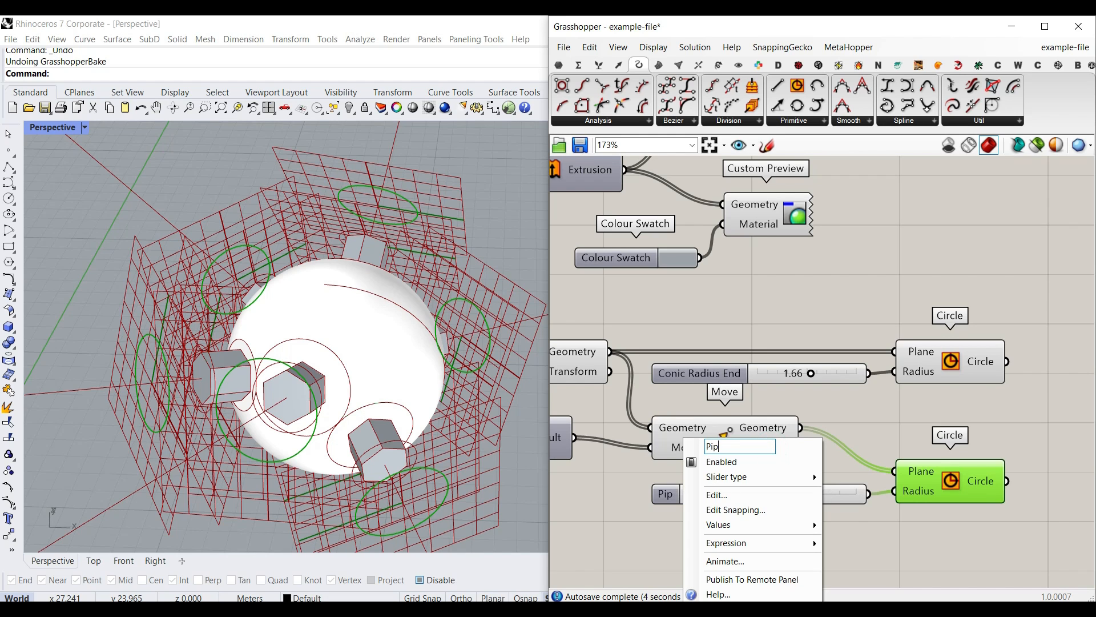
type("e Radius")
left_click(853, 425)
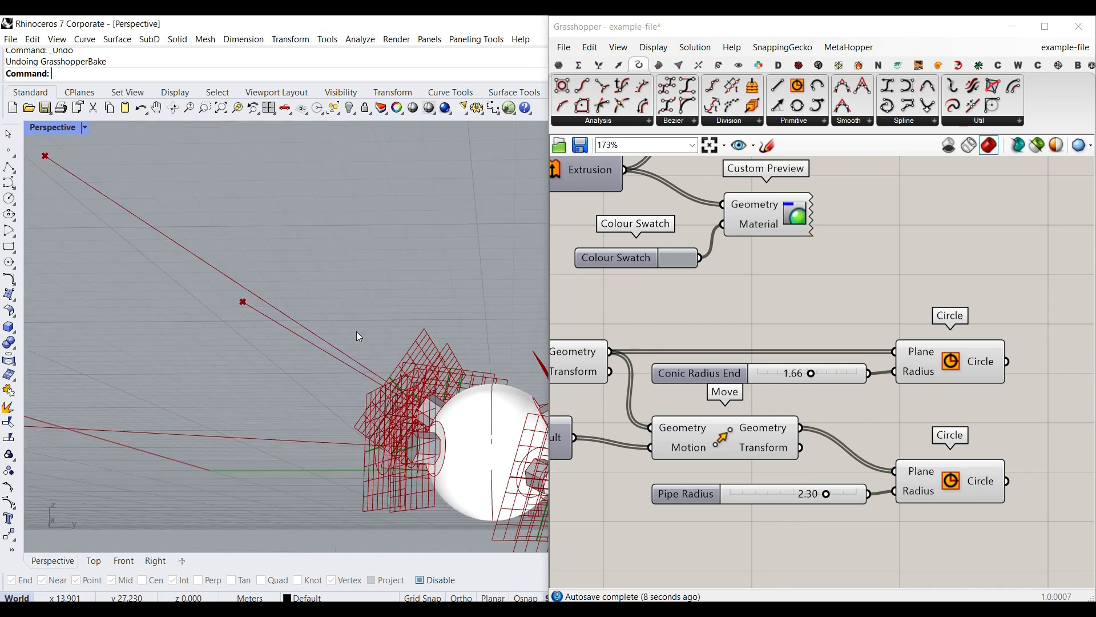
- Turn off the preview of the two Move components to hide their planes
scroll(853, 426, "down", 5)
left_click_drag(879, 506, 738, 406)
middle_click(956, 319)
left_click(967, 342)
right_click_drag(342, 343, 344, 411)
scroll(330, 431, "up", 3)
scroll(381, 356, "up", 3)
scroll(802, 439, "up", 6)
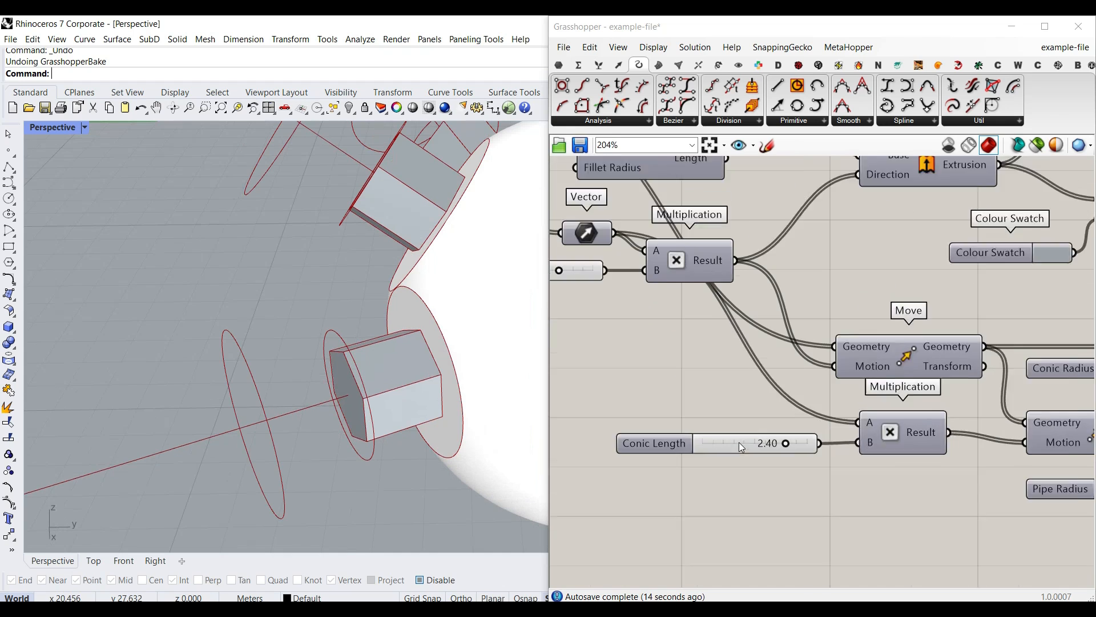
- Set Conic Length to 1.87, Conic Radius End to 1.22 and Pipe Radius to 2.56
left_click_drag(800, 443, 777, 444)
scroll(871, 480, "down", 5)
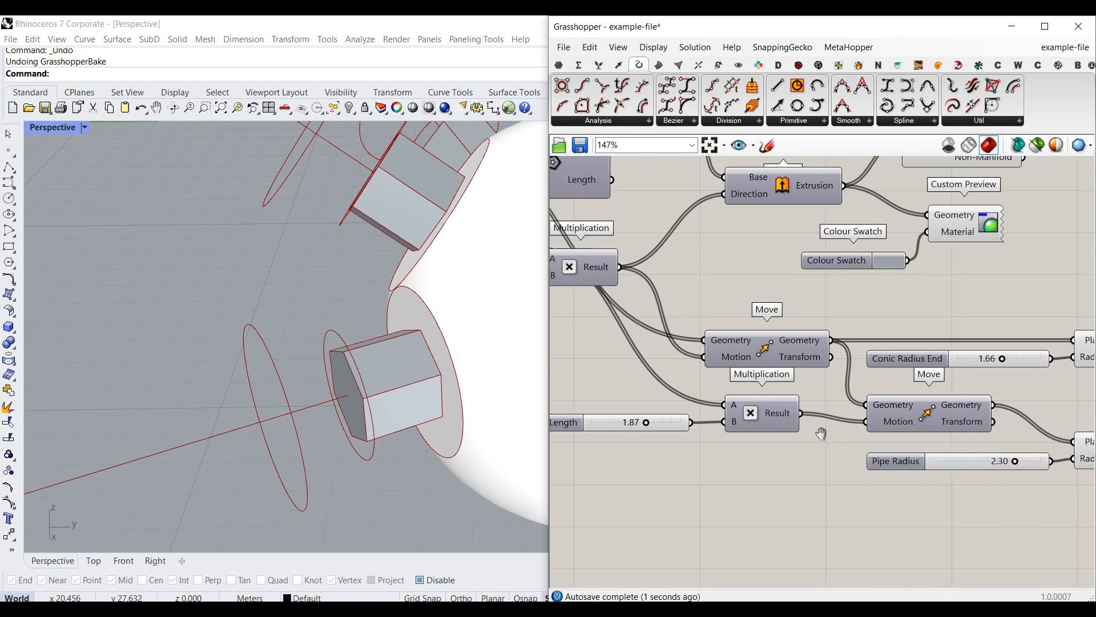
scroll(902, 338, "up", 6)
left_click_drag(913, 331, 890, 331)
right_click_drag(890, 331, 772, 223)
left_click_drag(803, 416, 817, 415)
right_click_drag(1030, 211, 824, 265)
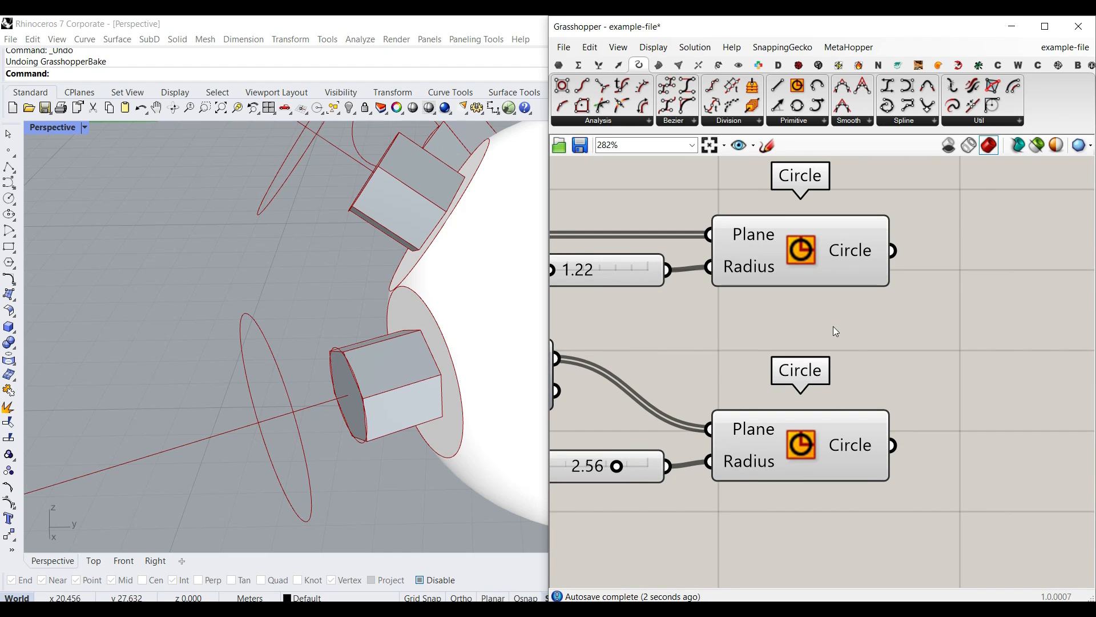
- Add a Loft component beside the two Circle components
left_click(658, 65)
left_click(687, 106)
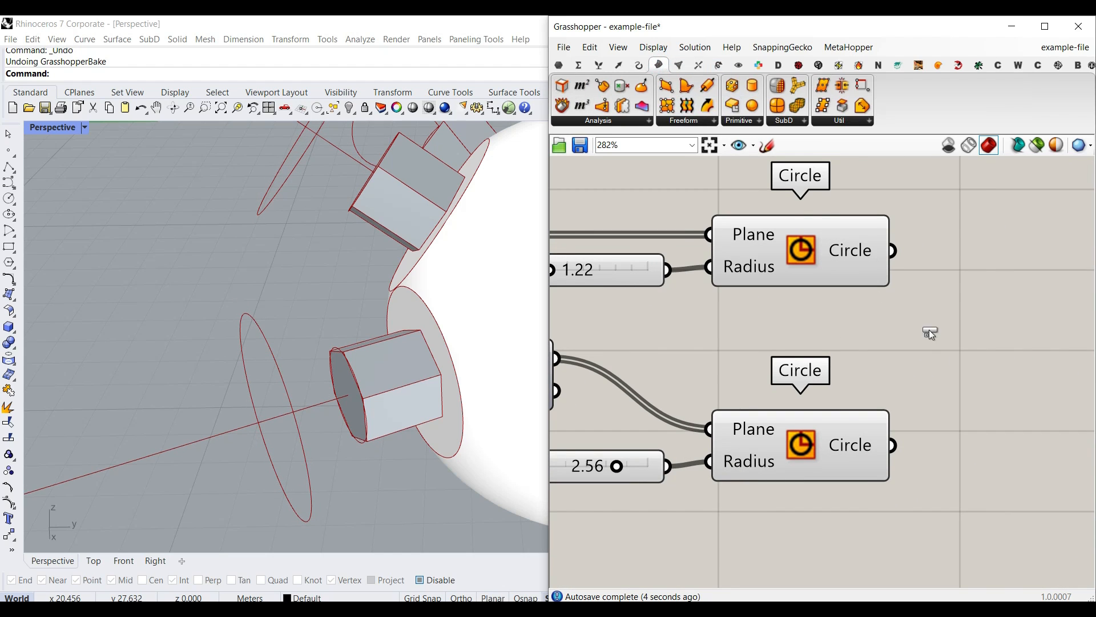
left_click(966, 361)
right_click_drag(916, 345, 867, 327)
left_click_drag(867, 328, 971, 341)
- Try feeding both Circle outputs directly into Loft's Curves input, and disconnect them again
left_click_drag(832, 236, 926, 341)
left_click_drag(844, 428, 927, 341, "shift")
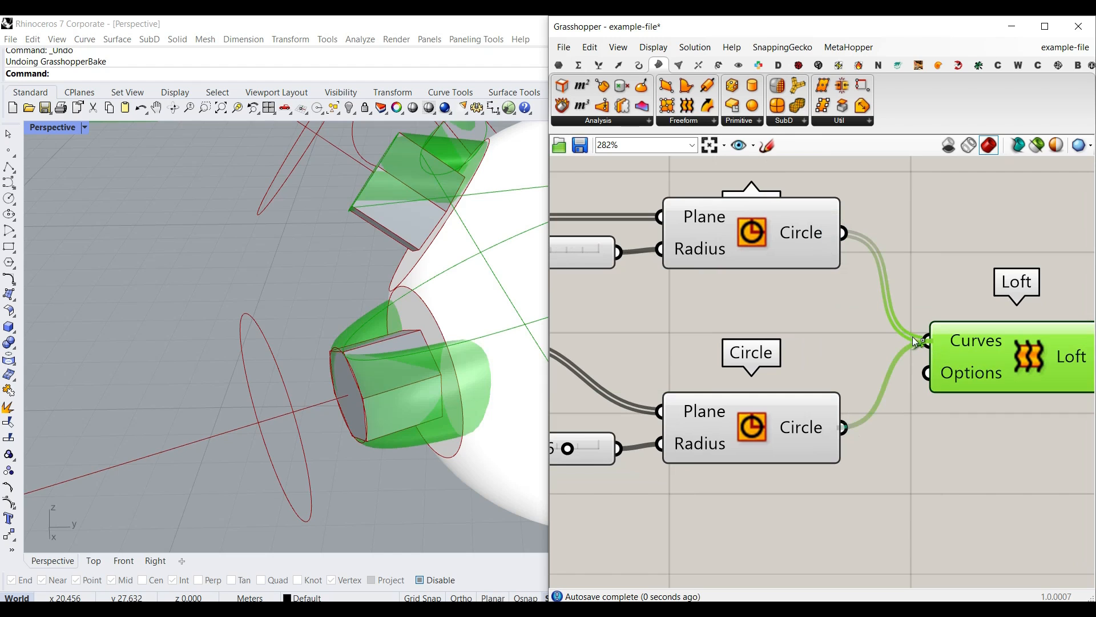
right_click_drag(290, 375, 352, 381)
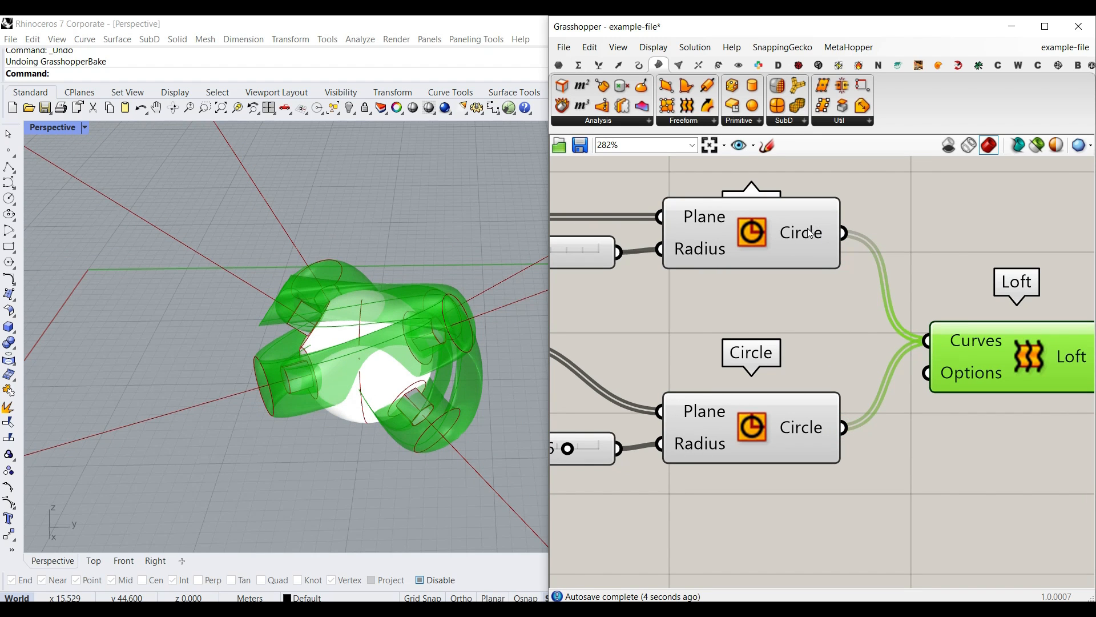
right_click_drag(930, 382, 767, 389)
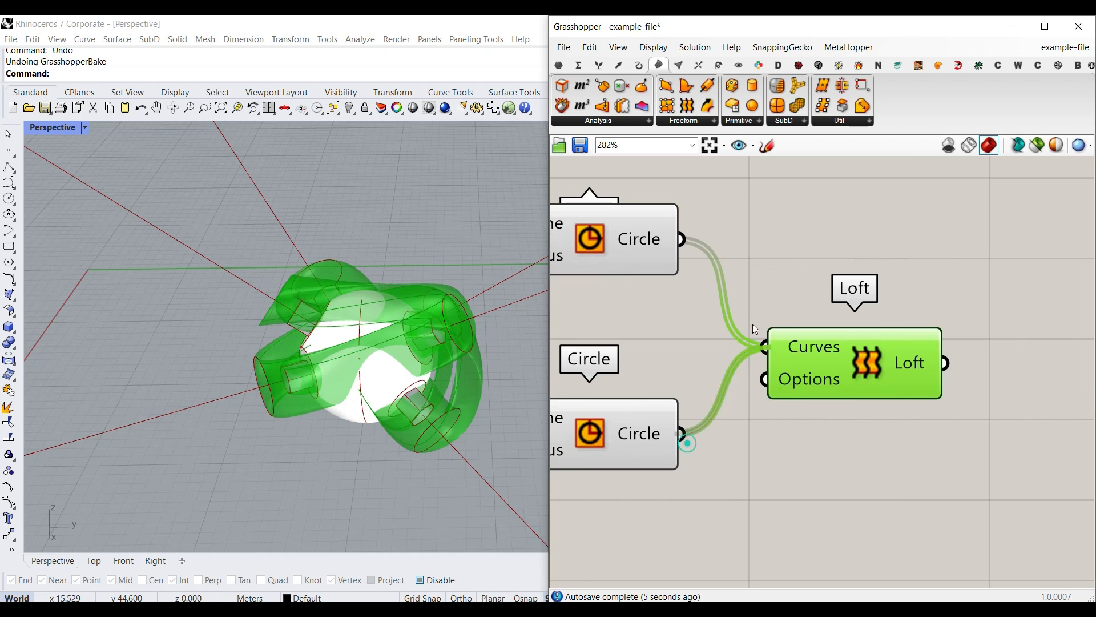
left_click_drag(753, 323, 762, 342, "ctrl")
left_click_drag(681, 241, 762, 343, "ctrl")
- Add a Curve parameter between the circles and Loft, and connect both Circle outputs to it
left_click_drag(840, 362, 920, 354)
right_click_drag(834, 359, 926, 370)
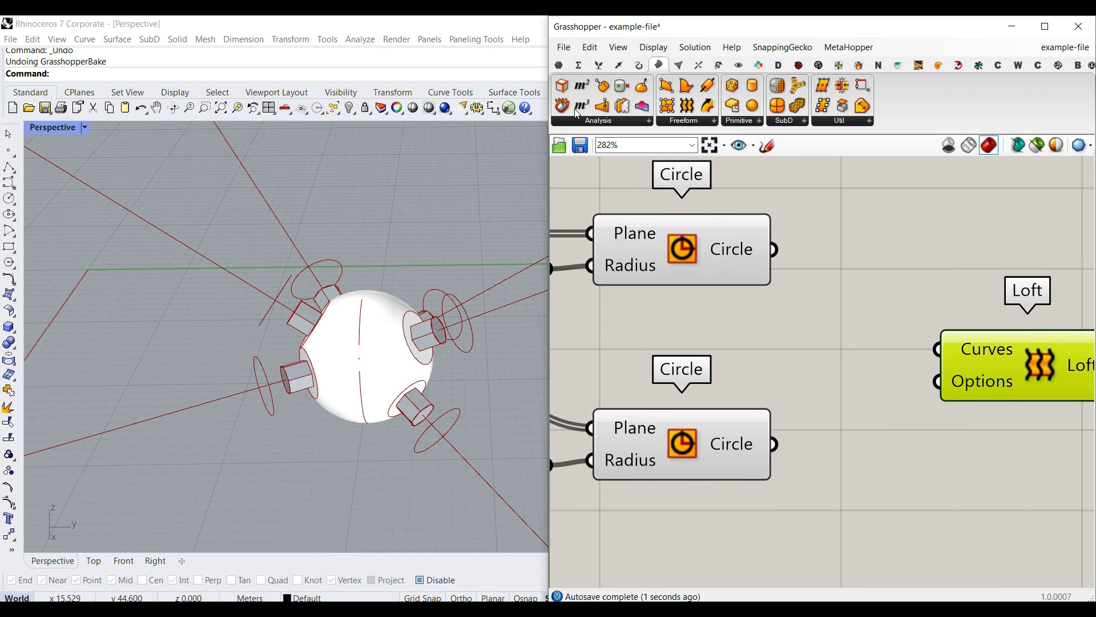
left_click(558, 65)
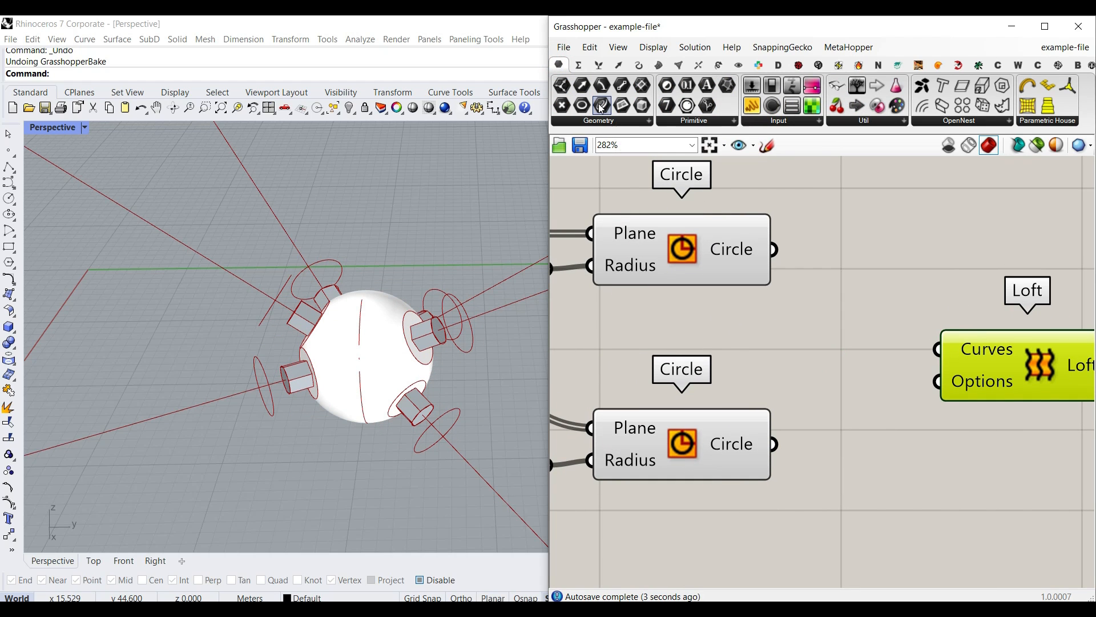
left_click_drag(895, 401, 815, 347)
left_click_drag(774, 444, 814, 349, "shift")
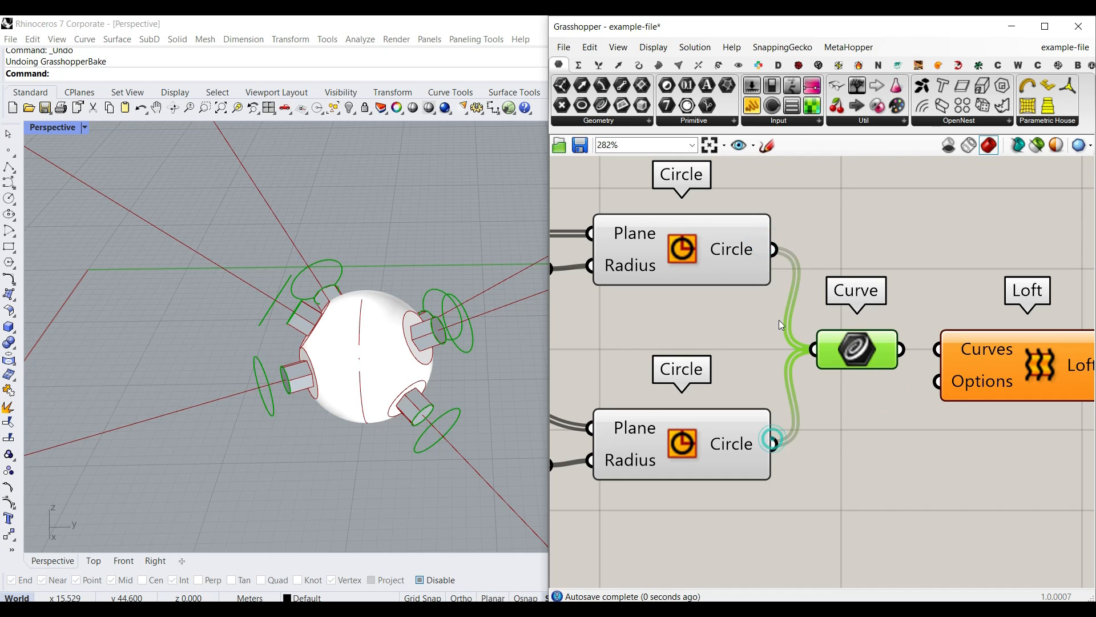
- Graft and simplify the outputs of both Circle components
right_click(741, 253)
left_click(780, 335)
right_click(748, 447)
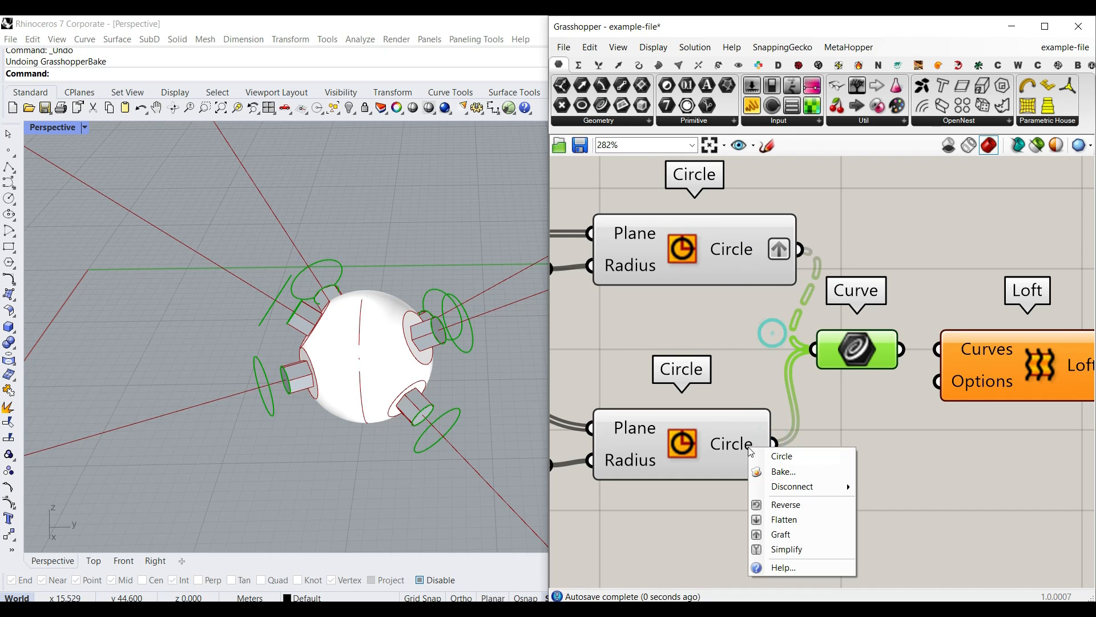
left_click(780, 534)
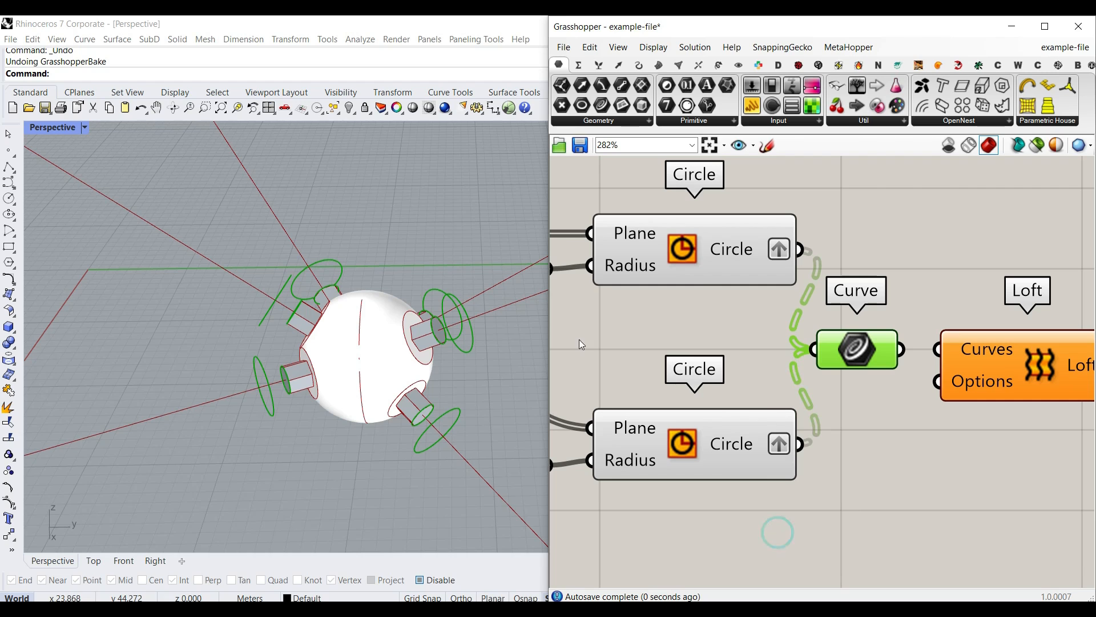
right_click(747, 251)
left_click(780, 347)
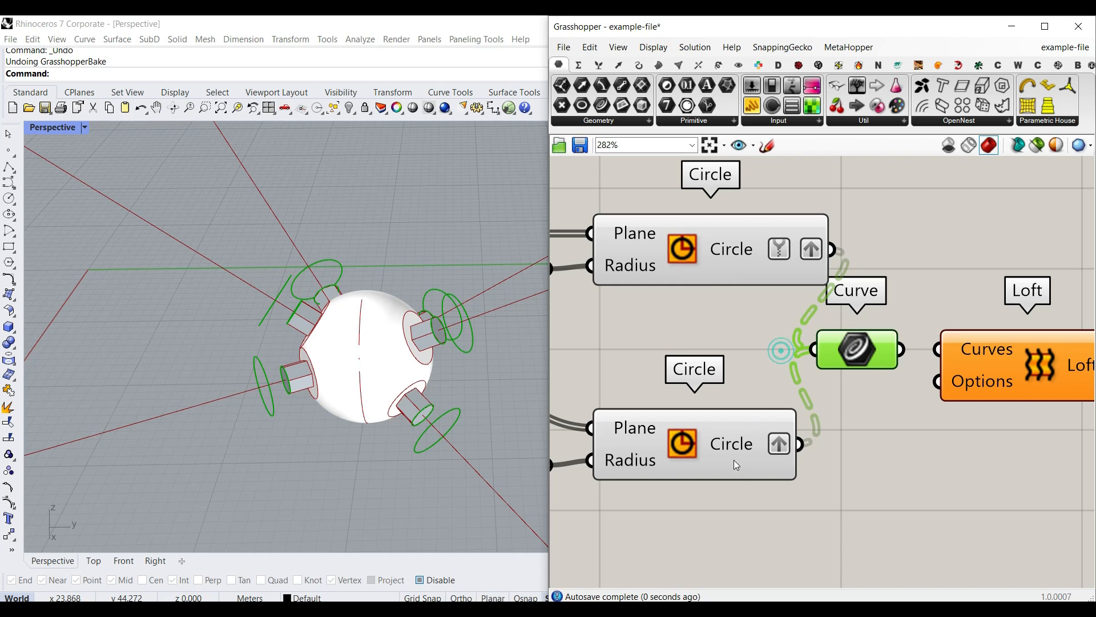
right_click(737, 453)
left_click(780, 545)
right_click_drag(1037, 463, 882, 457)
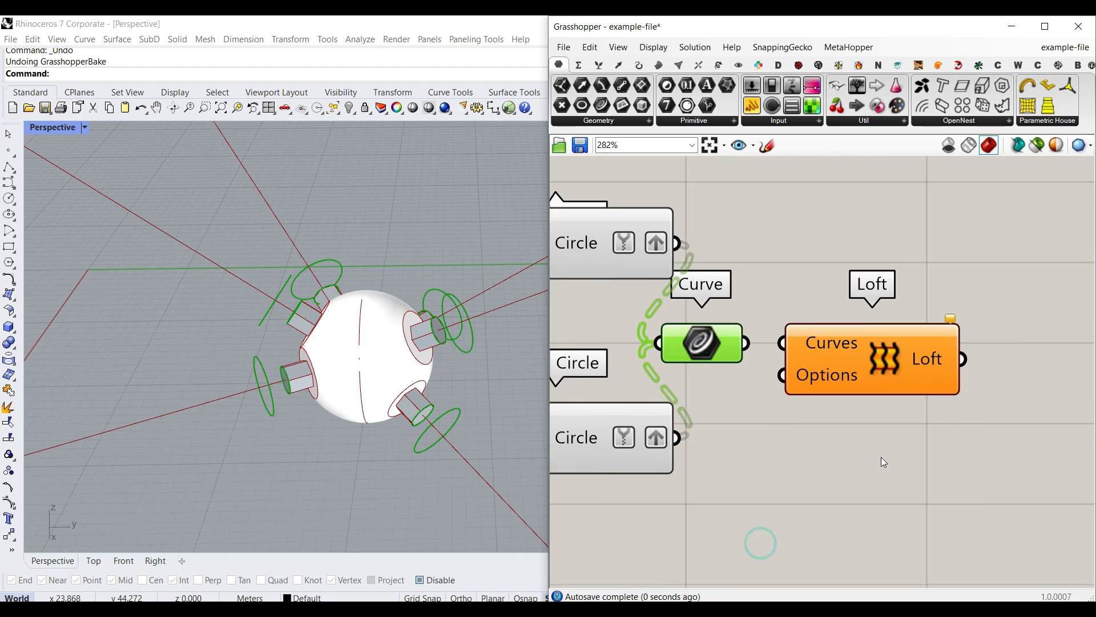
- Move the Curve parameter and Loft component farther from the circles
left_click_drag(873, 449, 734, 346)
left_click_drag(845, 368, 975, 363)
left_click(773, 397)
- Inspect the branch structure of the data collected in the Curve parameter
right_click_drag(671, 312, 800, 314)
right_click_drag(988, 345, 831, 330)
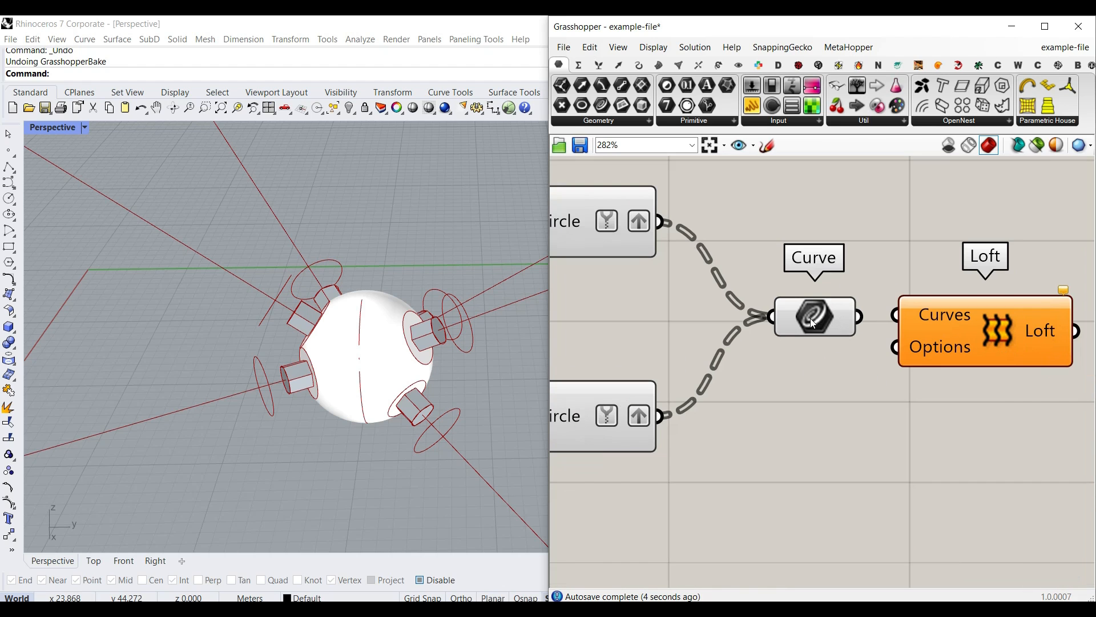
mouse_move(805, 324)
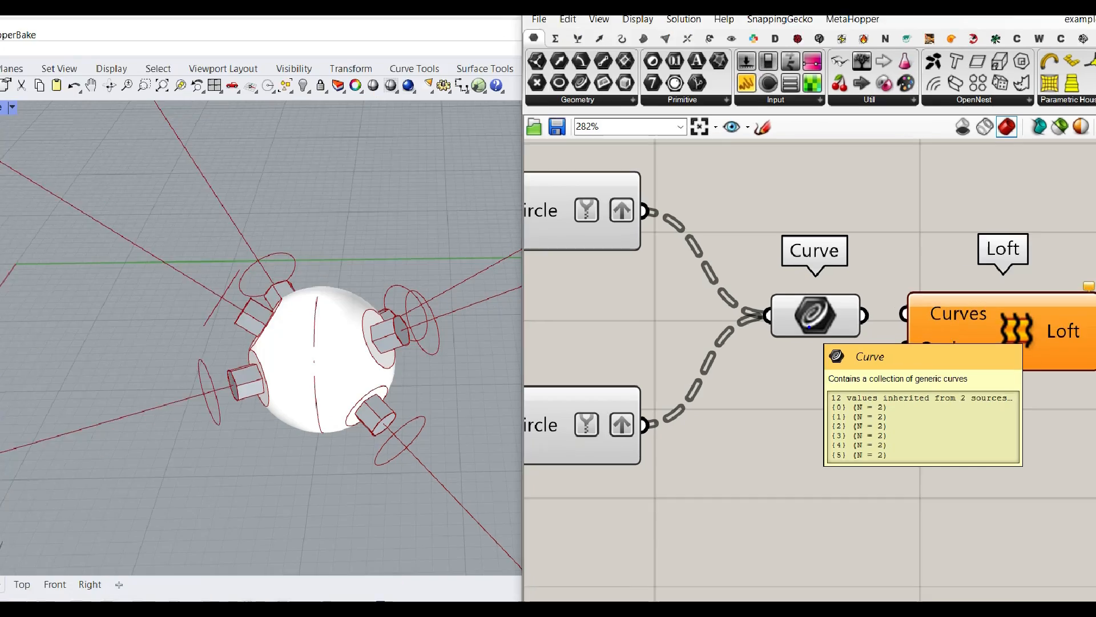
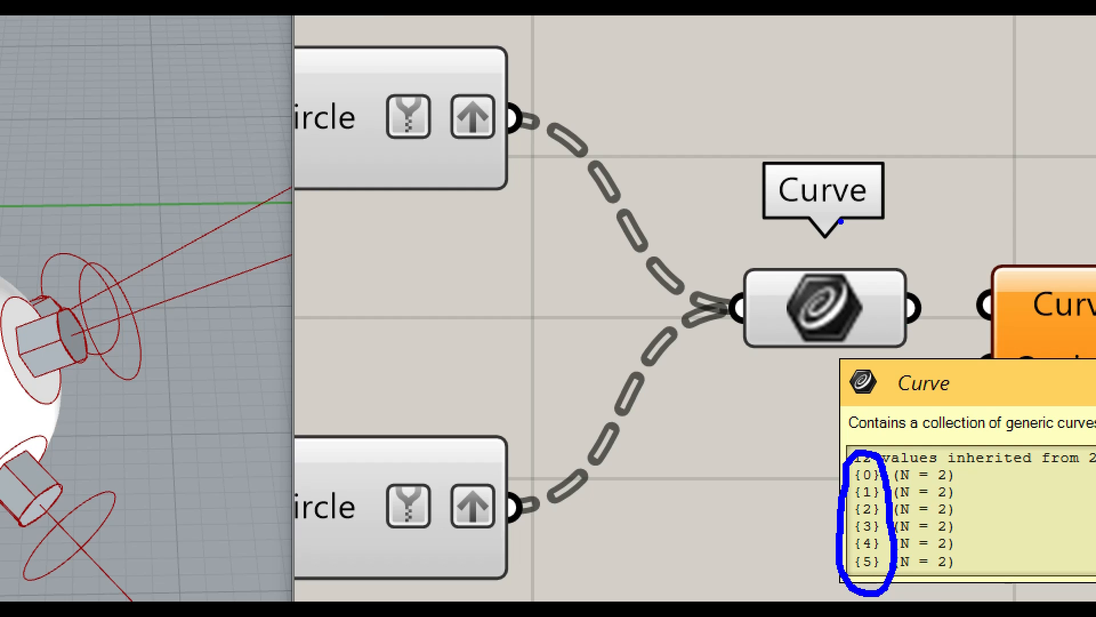
key("Escape")
- Connect the Curve parameter to Loft's Curves input to create the conic surfaces
left_click_drag(914, 307, 983, 305)
right_click_drag(320, 404, 399, 388)
right_click_drag(916, 342, 773, 355)
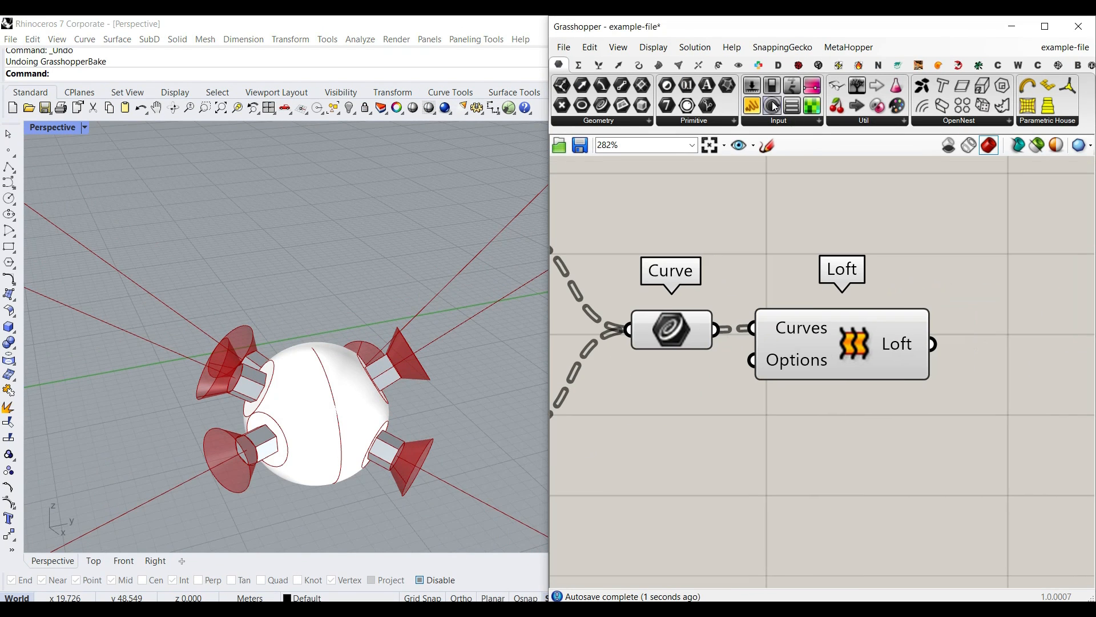
- Add a Cap Holes component and connect Loft's output to its Brep input
left_click(659, 64)
left_click(842, 106)
left_click(958, 346)
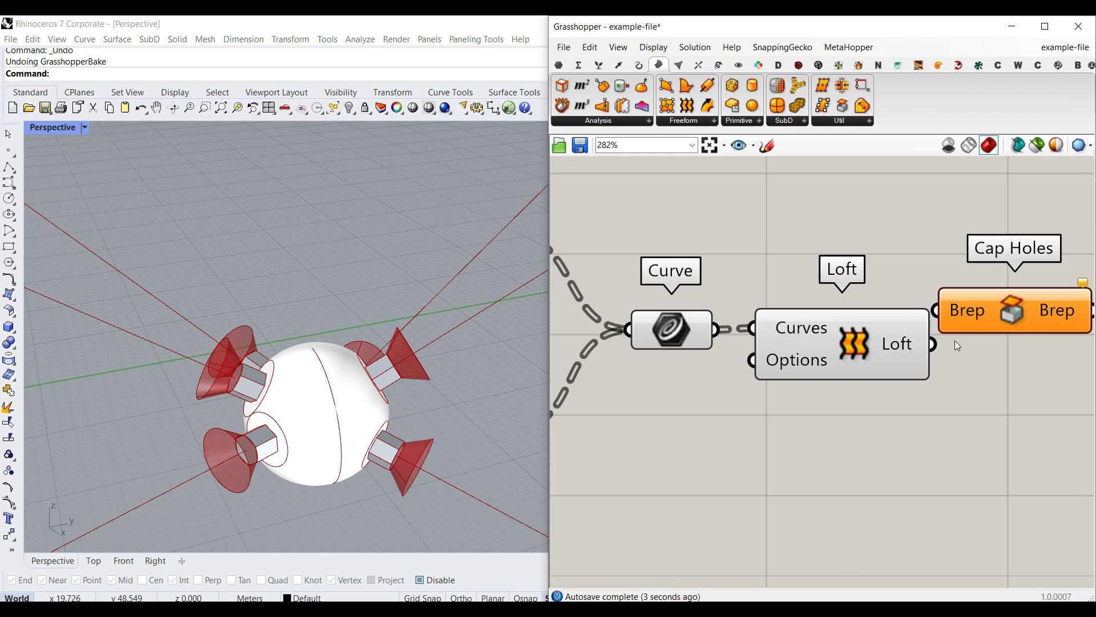
left_click_drag(943, 332, 945, 320)
left_click_drag(979, 318, 1009, 351)
- Turn off the preview of the two Circle components, the Curve parameter and Loft
scroll(1009, 351, "down", 4)
scroll(964, 399, "down", 2)
left_click_drag(956, 419, 717, 301)
middle_click(777, 245)
left_click(796, 267)
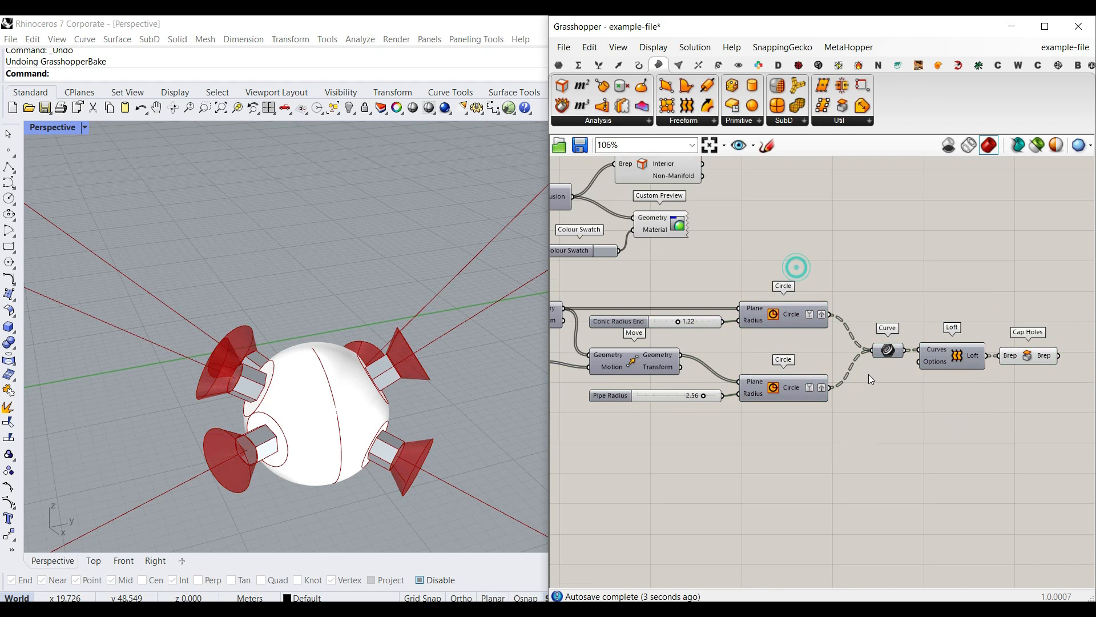
- Bake the capped conic connectors and inspect their closed ends from several sides
scroll(902, 359, "up", 5)
right_click(978, 317)
left_click(978, 376)
left_click(980, 463)
right_click_drag(257, 331, 313, 358)
scroll(392, 350, "down", 4)
scroll(285, 377, "up", 8)
right_click_drag(251, 396, 230, 447)
scroll(240, 349, "down", 5)
scroll(231, 447, "up", 4)
- Duplicate the sleeves' Brep Edges, Custom Preview and Colour Swatch components and place the copies beside Cap Holes
right_click_drag(837, 338, 1074, 356)
scroll(904, 363, "down", 4)
right_click_drag(875, 340, 724, 362)
right_click_drag(689, 302, 828, 325)
right_click_drag(703, 289, 753, 331)
left_click_drag(789, 326, 683, 210)
scroll(722, 251, "down", 3)
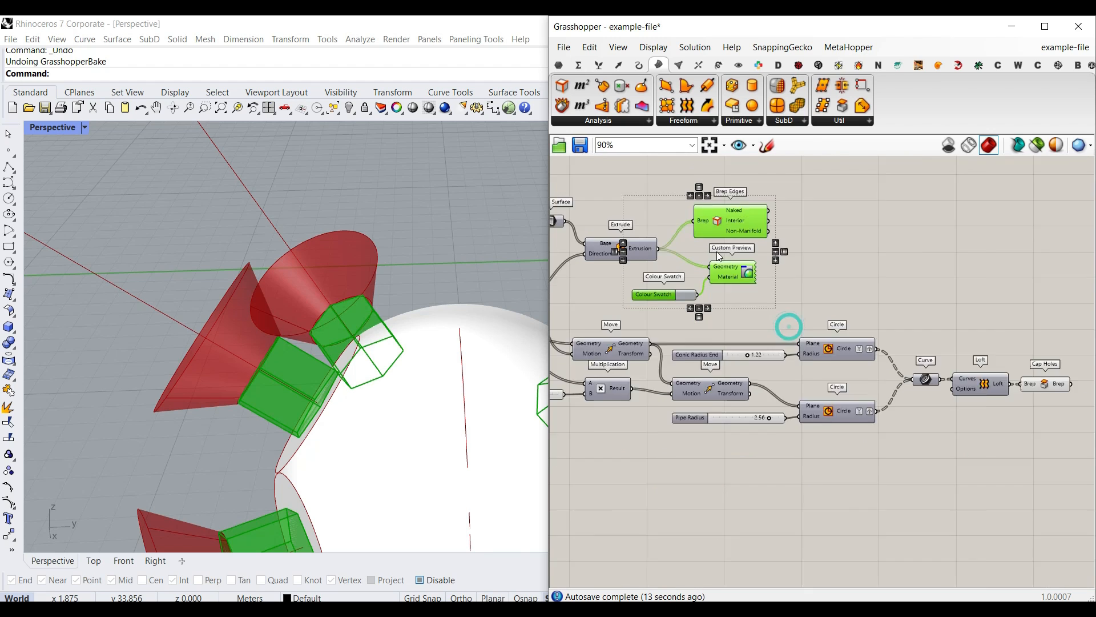
right_click_drag(737, 271, 676, 235)
left_click_drag(665, 196, 1028, 310, "alt")
scroll(1023, 311, "up", 4)
right_click_drag(1023, 312, 1027, 264)
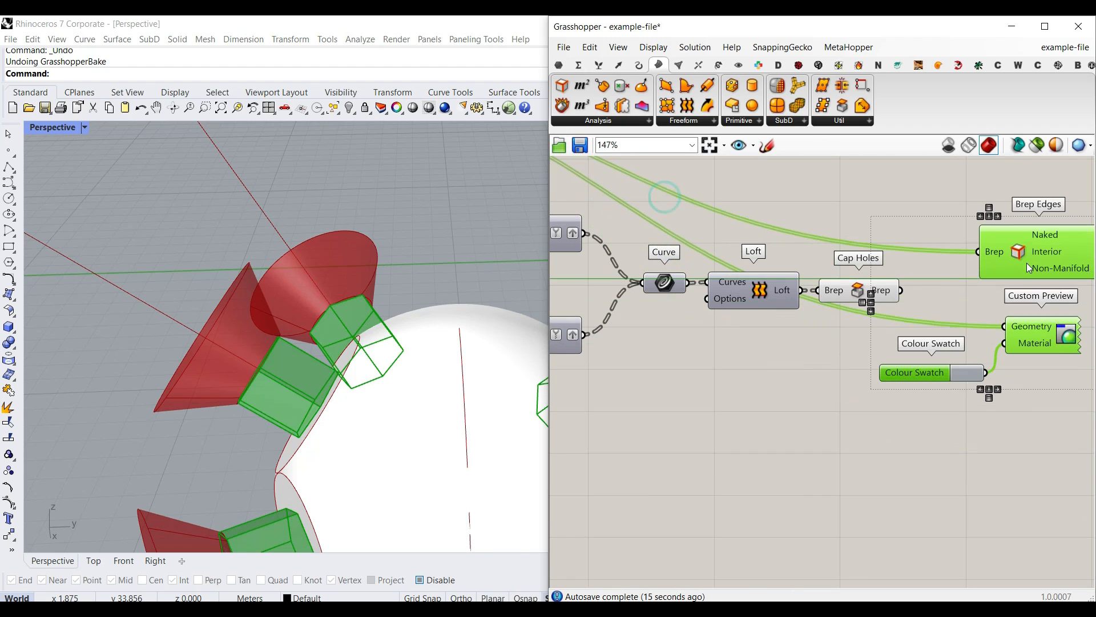
- Connect Cap Holes' output to the copied Brep Edges and Custom Preview, and save the file
left_click_drag(905, 294, 901, 291)
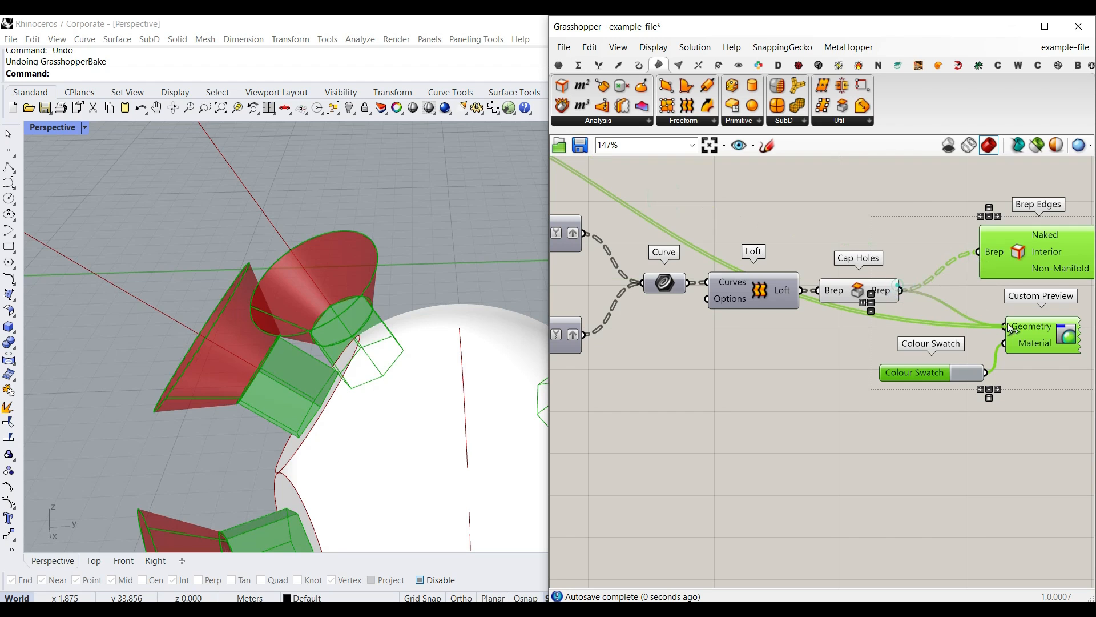
left_click_drag(1008, 323, 1008, 325)
left_click(766, 381)
right_click_drag(766, 381, 826, 387)
key("ctrl+s")
- Set the cones' Colour Swatch to a light sand colour with R 234, G 214, B 170
right_click_drag(952, 387, 847, 373)
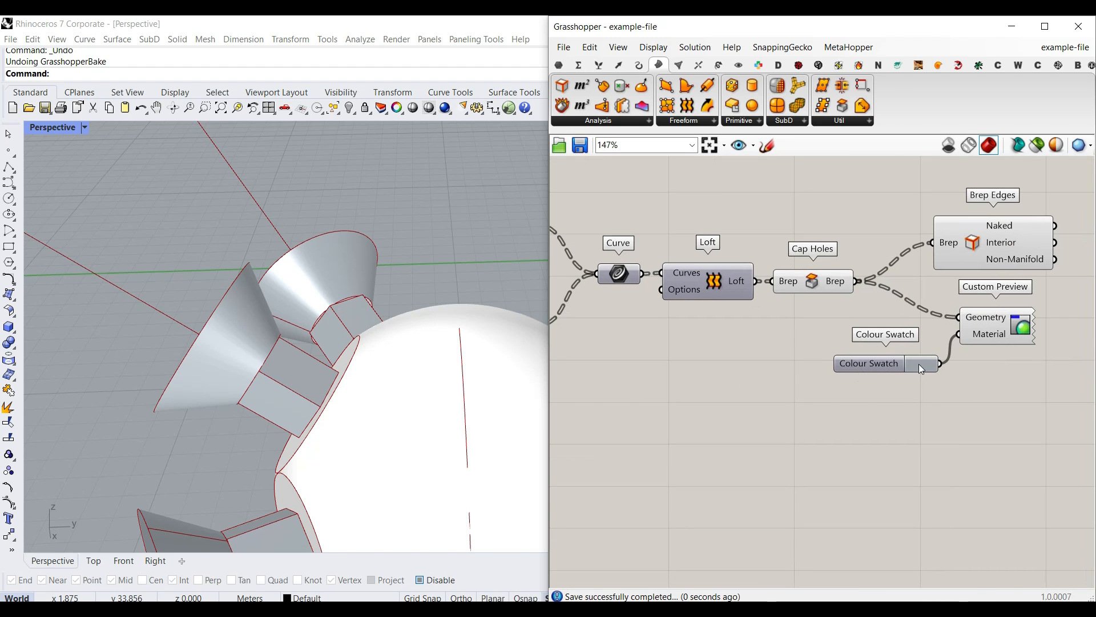
left_click(919, 364)
left_click_drag(993, 411, 1033, 393)
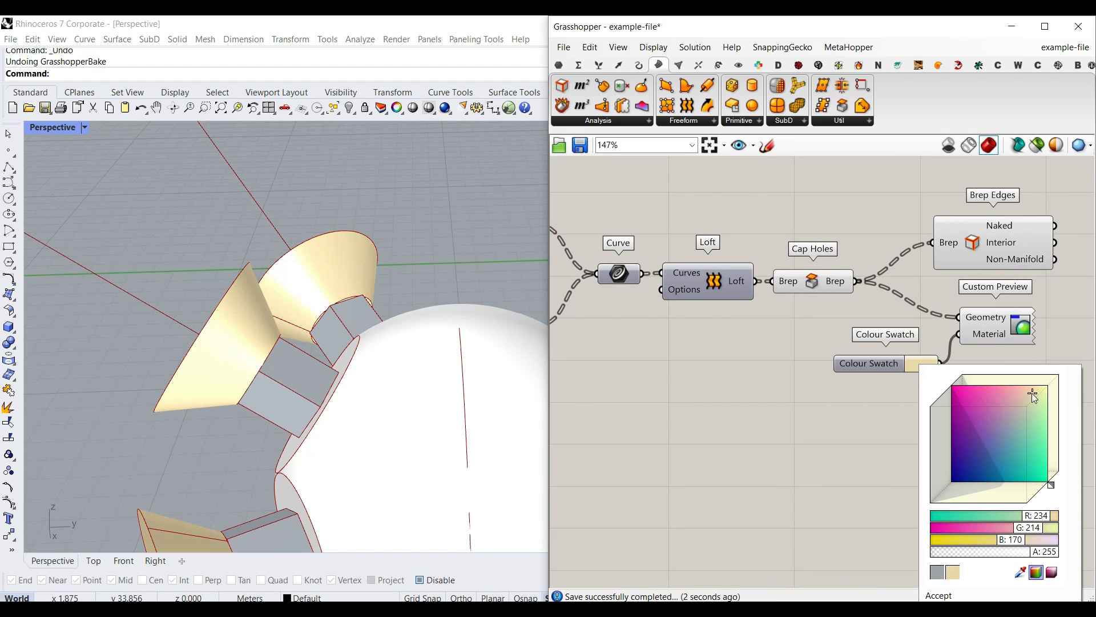
left_click(736, 426)
- Set Pipe Radius to 2.61 and Conic Radius End to 1.38
scroll(289, 376, "down", 5)
right_click_drag(297, 374, 524, 404)
scroll(735, 392, "down", 3)
right_click_drag(736, 393, 993, 385)
scroll(782, 362, "up", 6)
mouse_move(834, 362)
left_mouse_down()
mouse_move(801, 361)
mouse_move(847, 361)
mouse_move(837, 360)
left_mouse_up()
right_click_drag(769, 166, 812, 292)
mouse_move(812, 292)
left_mouse_down()
mouse_move(785, 292)
mouse_move(818, 293)
left_mouse_up()
right_click_drag(576, 358, 765, 342)
- Increase the Conic Length value to lengthen the conic connectors
right_click_drag(661, 377, 1082, 369)
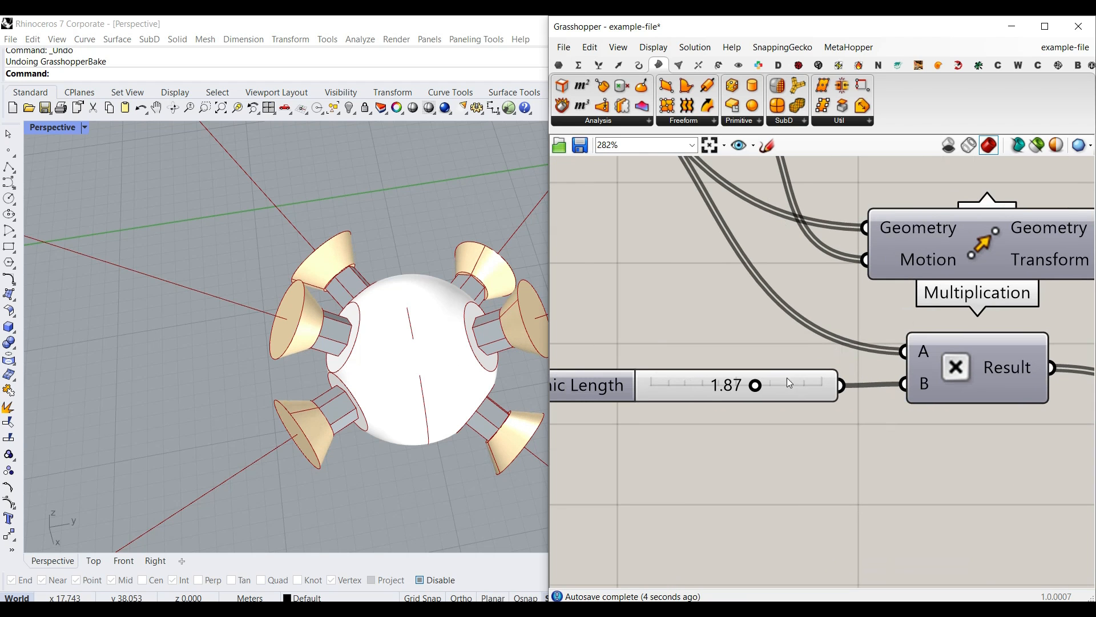
left_click_drag(756, 386, 788, 385)
scroll(205, 404, "down", 5)
right_click_drag(205, 404, 301, 326)
scroll(349, 393, "up", 6)
scroll(714, 323, "down", 3)
right_click_drag(937, 355, 759, 344)
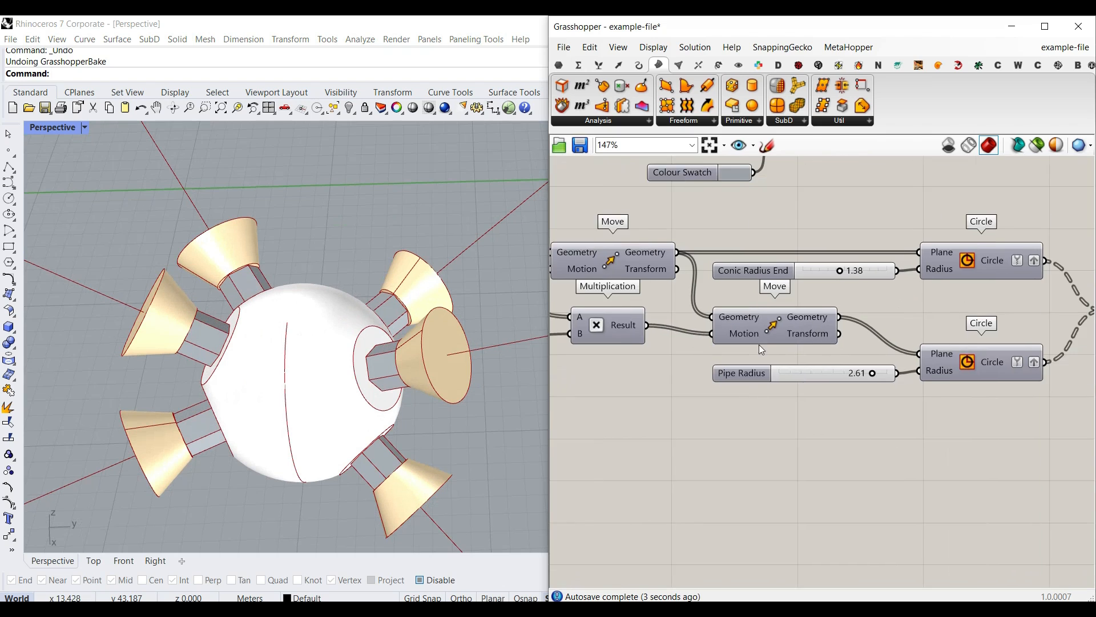
- Add a Point parameter and feed it from the pipe-radius Circle's output to get the circle centres
right_click_drag(1005, 357, 710, 345)
right_click_drag(854, 372, 805, 368)
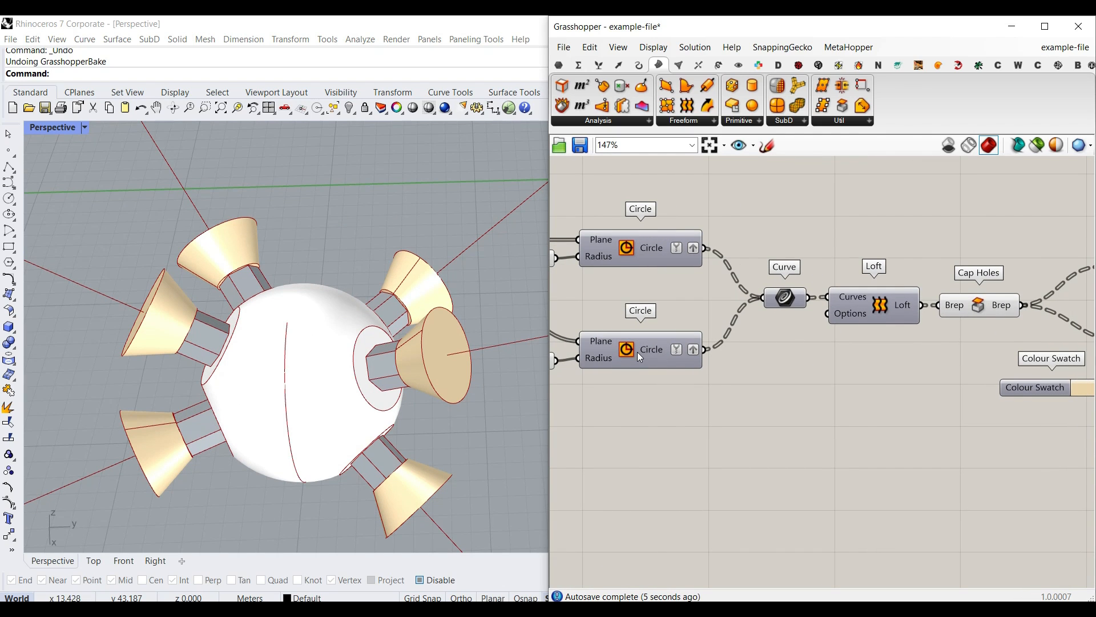
mouse_move(632, 347)
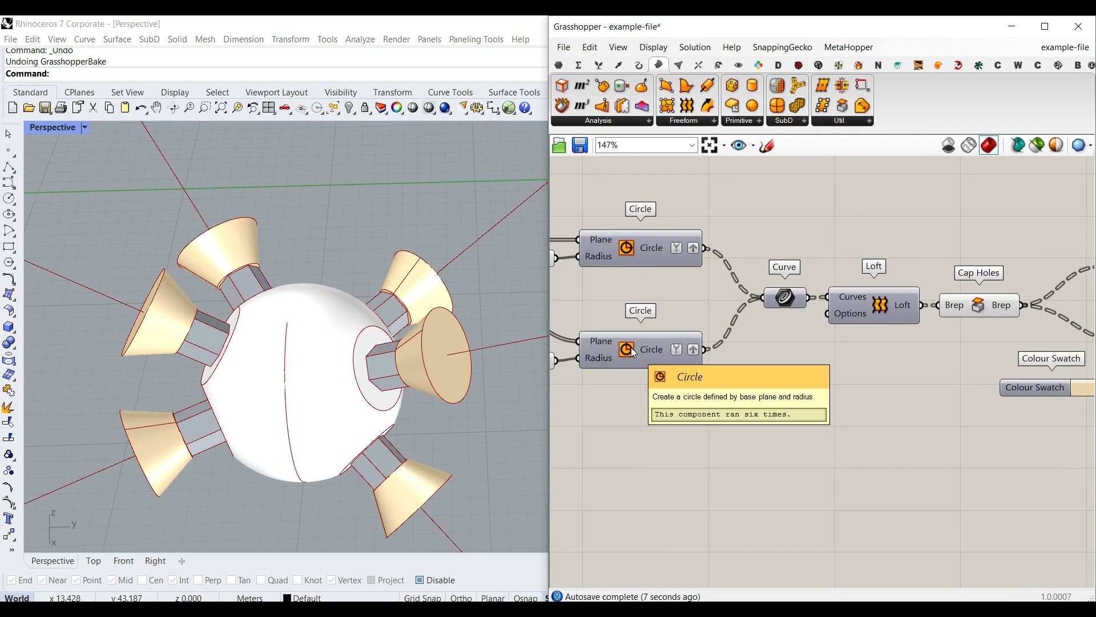
left_click(625, 359)
scroll(388, 396, "down", 5)
scroll(366, 394, "down", 3)
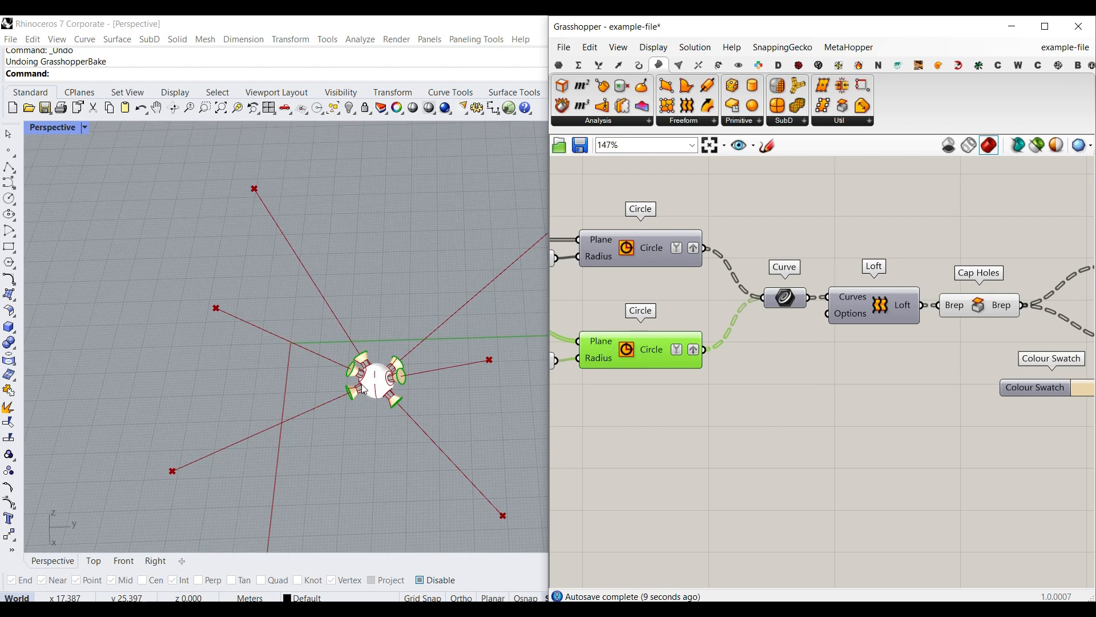
scroll(344, 395, "up", 3)
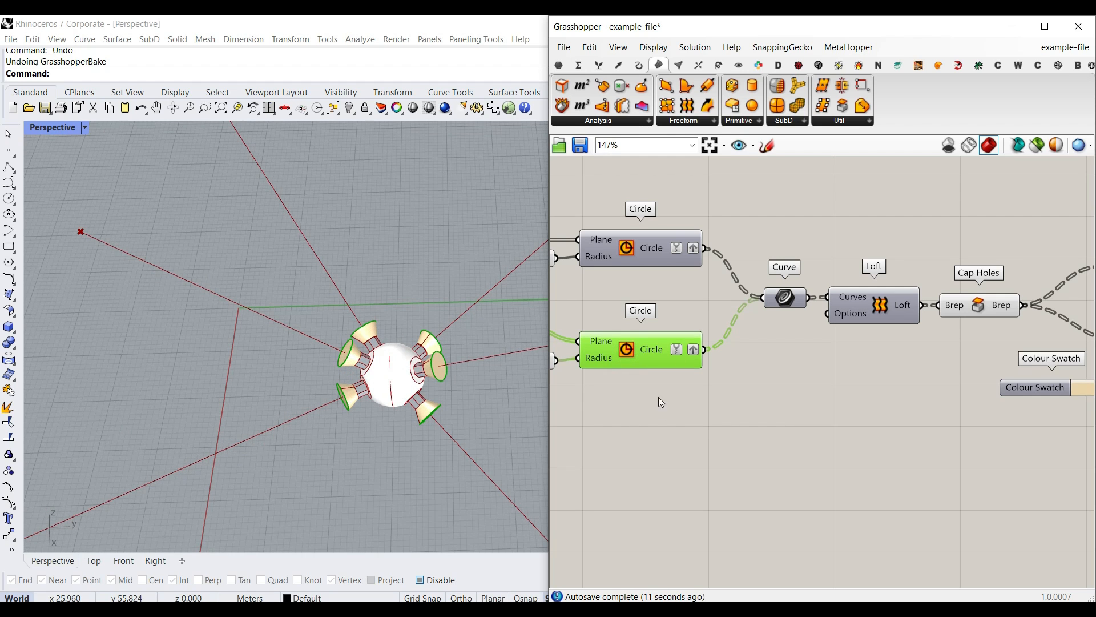
left_click(561, 66)
scroll(746, 381, "up", 3)
left_click_drag(566, 112, 754, 412)
right_click_drag(341, 410, 379, 477)
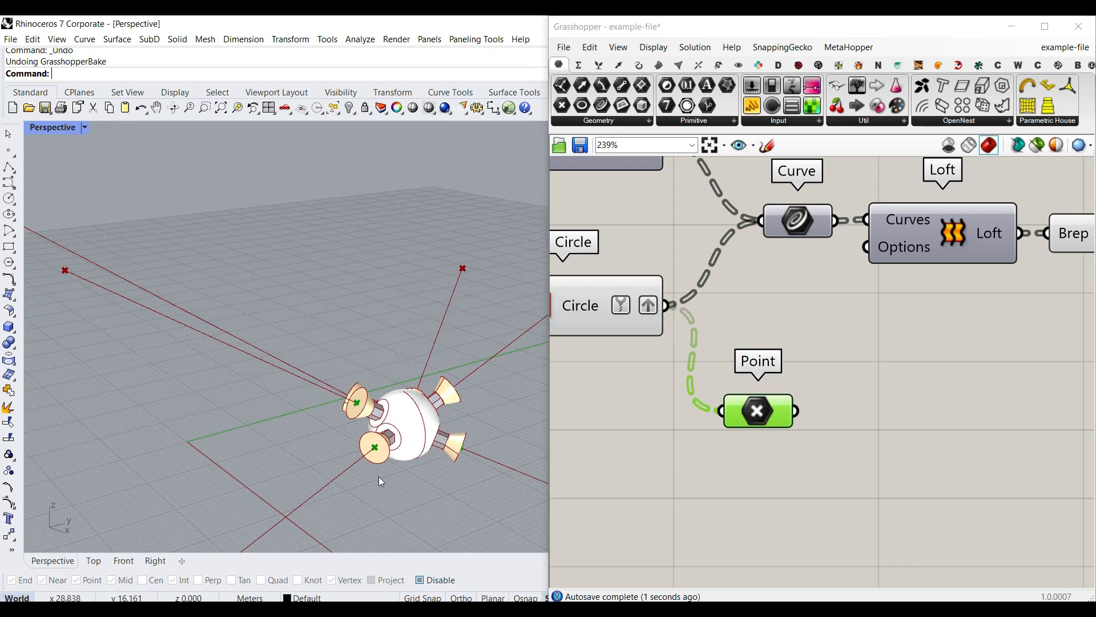
scroll(378, 476, "up", 3)
- Add a second Point parameter and connect List Item's Item output to it
right_click_drag(749, 414, 818, 409)
scroll(817, 409, "down", 2)
scroll(869, 402, "down", 5)
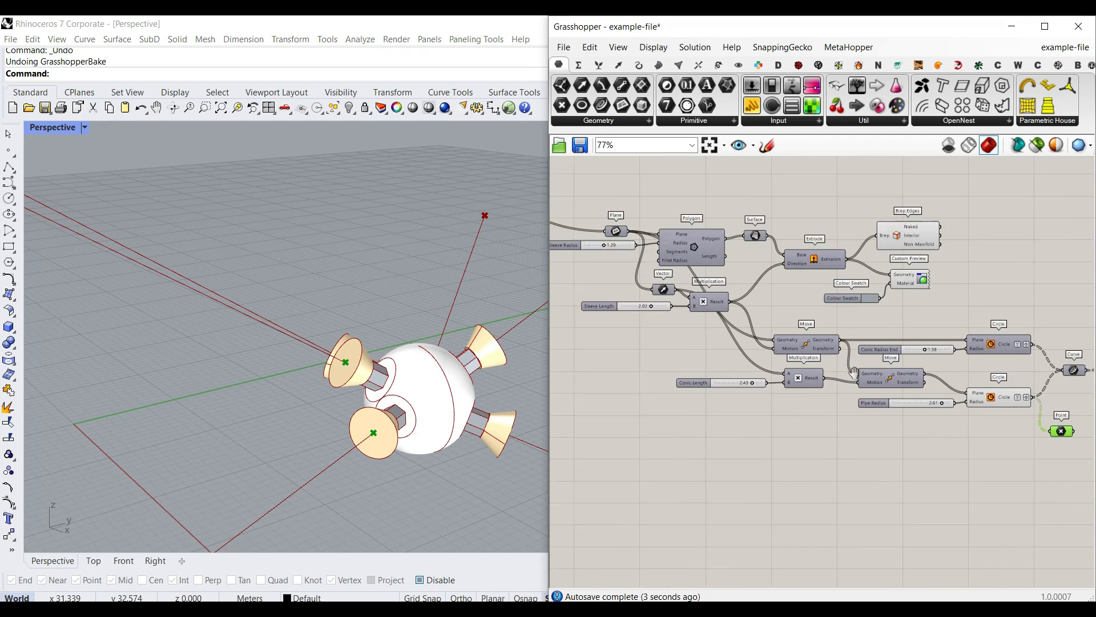
right_click_drag(720, 345, 819, 369)
right_click_drag(637, 331, 768, 351)
left_click_drag(566, 107, 693, 480)
scroll(718, 367, "up", 4)
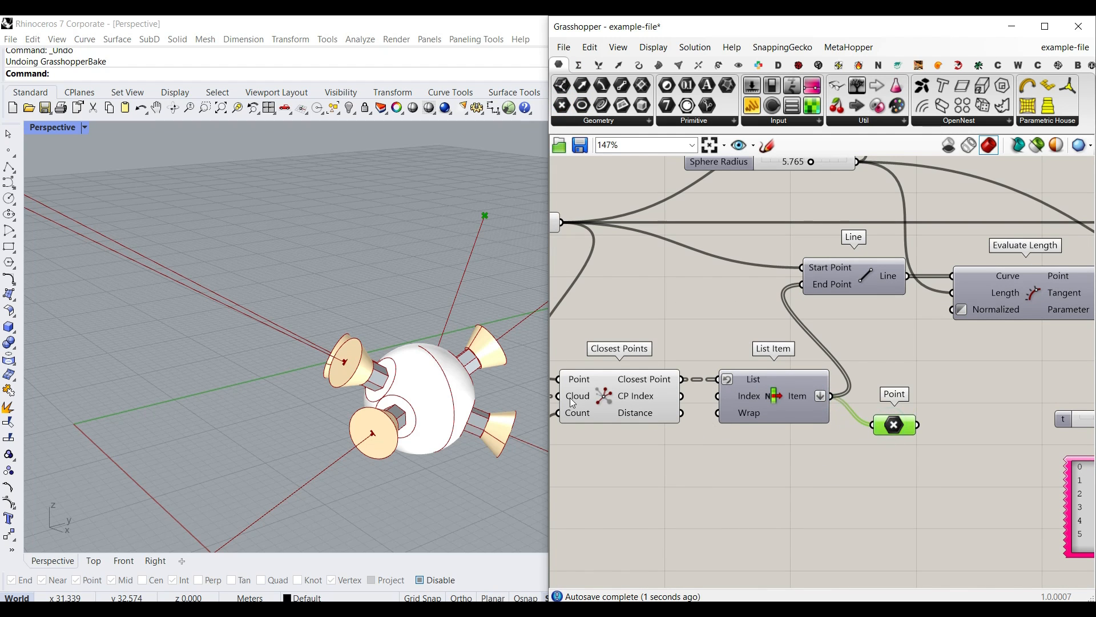
- Move the second Point parameter directly below the Point parameter holding the circle centres
scroll(203, 313, "down", 3)
right_click_drag(905, 439, 755, 423)
left_click_drag(745, 421, 856, 495)
scroll(708, 440, "down", 10)
scroll(989, 446, "up", 9)
right_click_drag(868, 472, 707, 374)
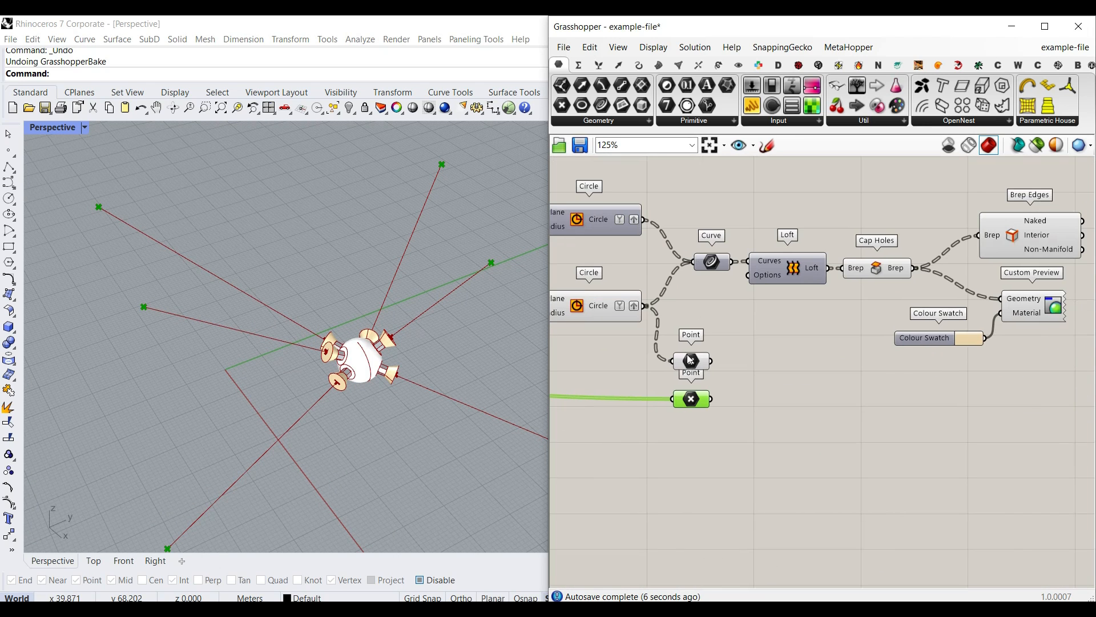
- Flatten the Point parameter that holds the circle centres
right_click(688, 402)
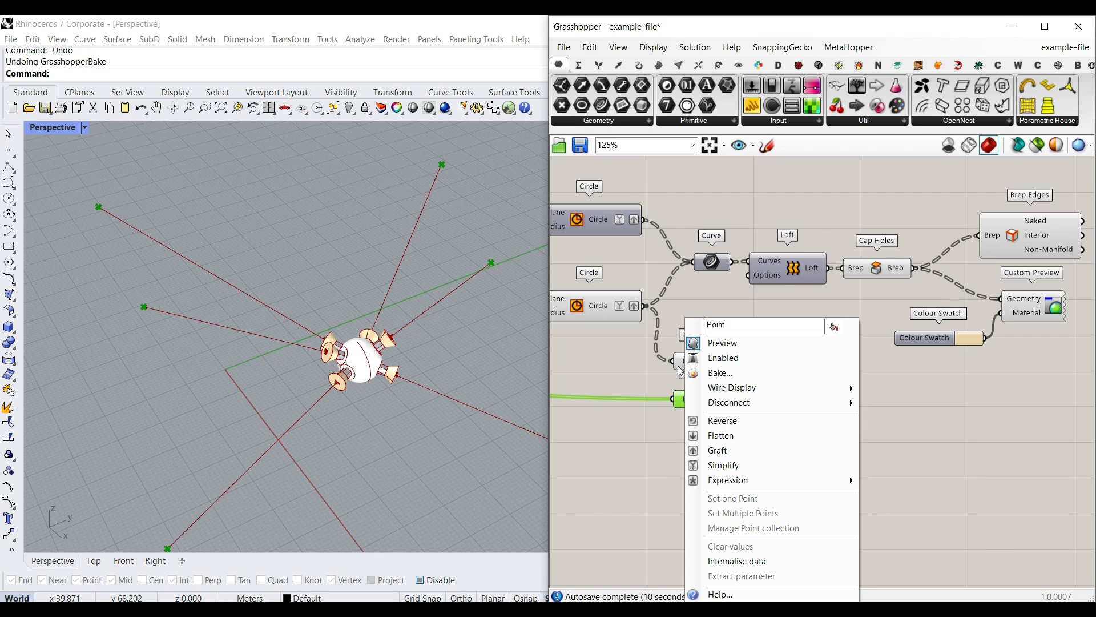
left_click(722, 436)
scroll(682, 370, "up", 5)
left_click(666, 308)
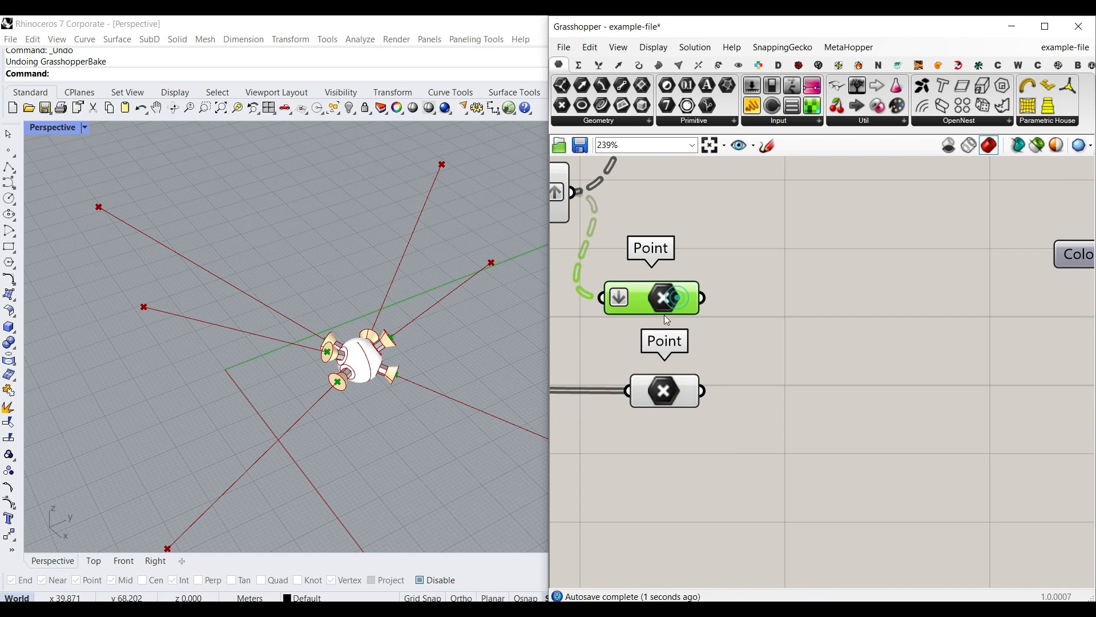
- Add a Line component with the circle centres as Start Point and the second Point parameter as End Point
left_click(637, 67)
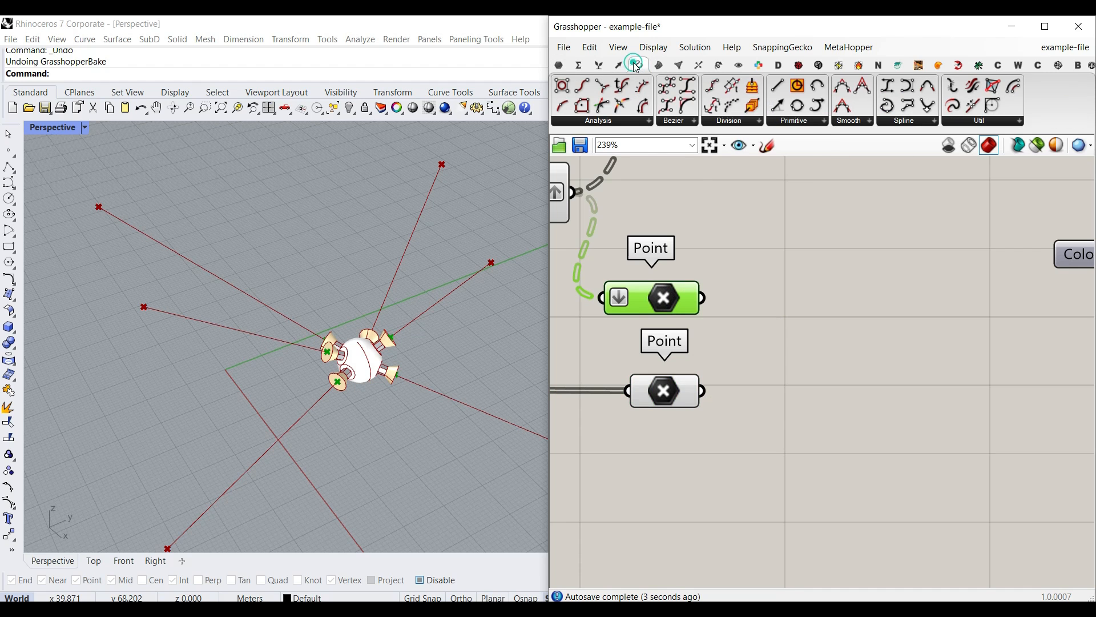
left_click_drag(808, 262, 830, 394)
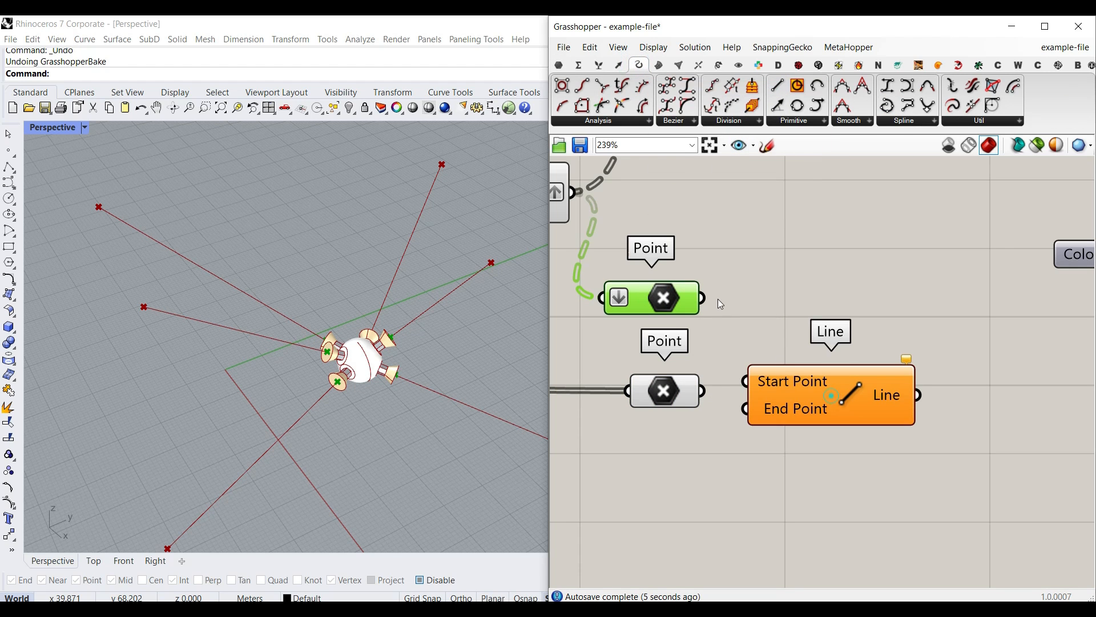
left_click_drag(700, 392, 747, 409)
left_click_drag(824, 406, 827, 379)
right_click_drag(417, 433, 334, 349)
scroll(334, 349, "up", 3)
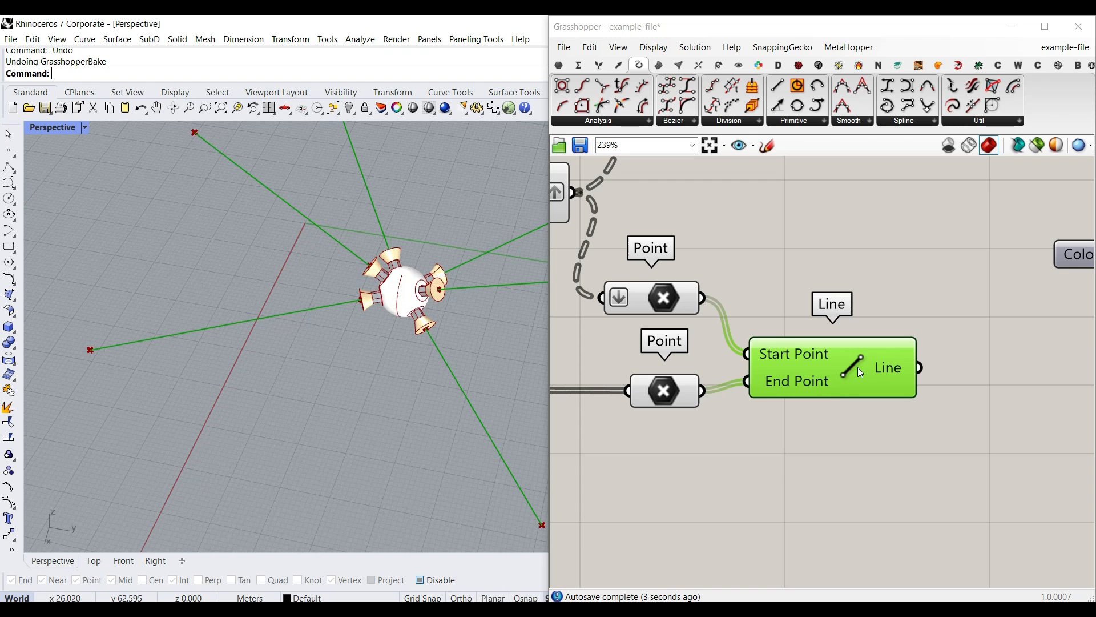
- Add a Pipe component and connect the Line output to its Curve input
left_click(660, 64)
left_click_drag(709, 84, 1005, 430)
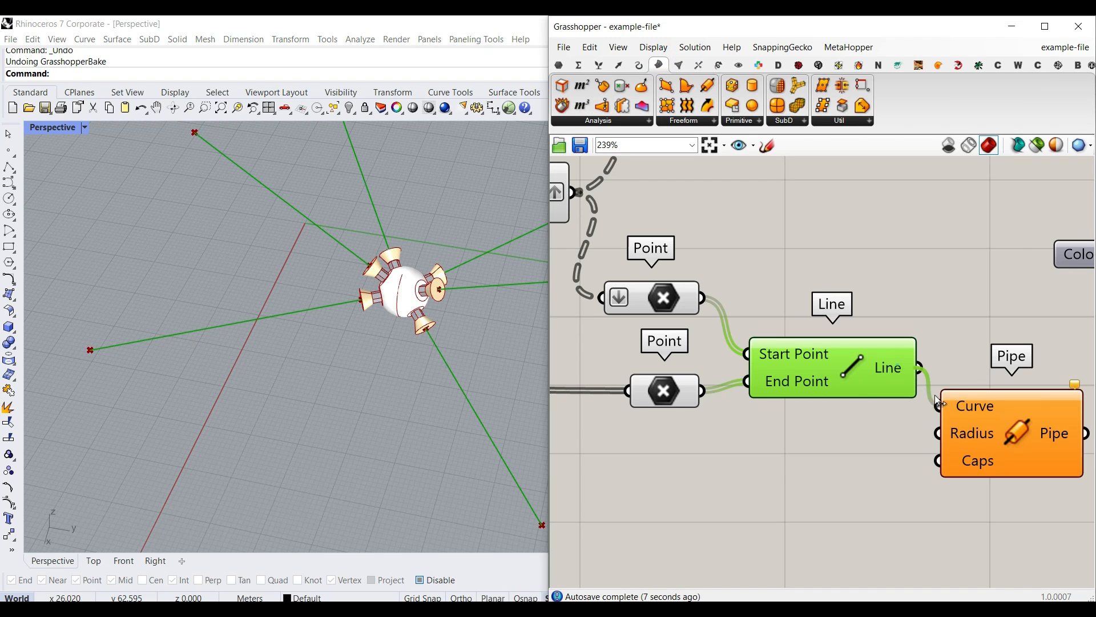
left_click_drag(936, 400, 938, 406)
scroll(890, 407, "down", 5)
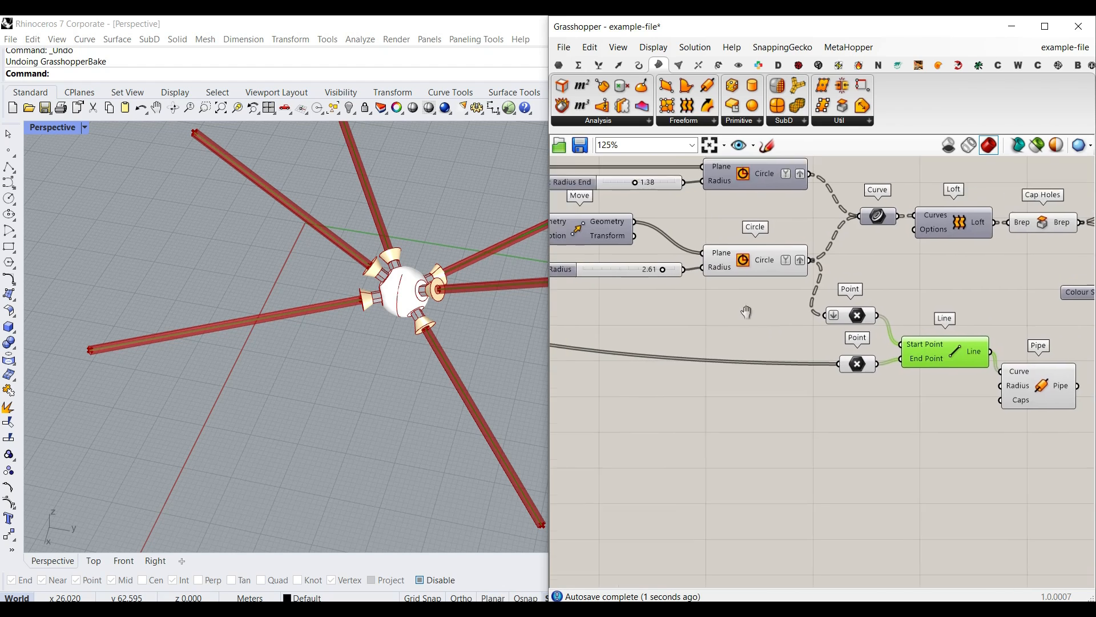
- Move the Pipe Radius slider below the Circle and connect it to Pipe's Radius input
right_click_drag(747, 312, 771, 304)
left_click_drag(641, 258, 618, 412)
right_click_drag(704, 418, 676, 381)
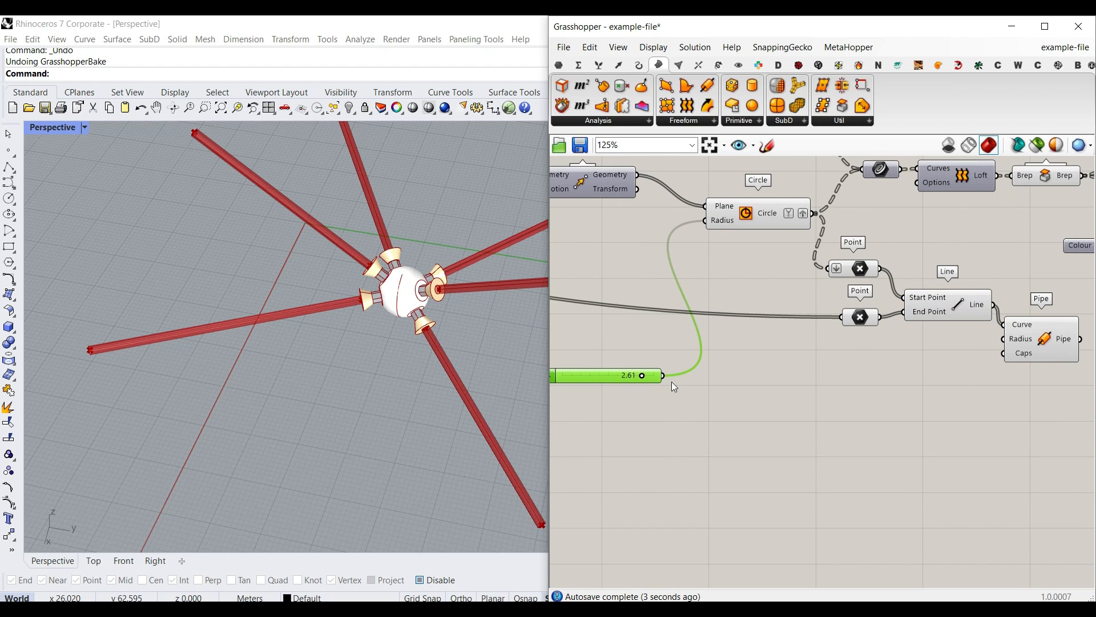
left_click_drag(997, 345, 999, 344)
- Move the Pipe component down and set its Caps input to flat ends
left_click_drag(1021, 347, 1024, 383)
left_click(997, 418)
right_click(1021, 390)
left_click(996, 511)
- Turn off the preview of the Line component feeding the pipes
scroll(975, 421, "down", 5)
left_click_drag(976, 423, 778, 267)
right_click(966, 239)
left_click(978, 264)
right_click_drag(979, 265, 910, 328)
- Duplicate the cones' Brep Edges, Custom Preview and Colour Swatch, and connect Pipe's output to the copies
scroll(913, 331, "up", 4)
left_click_drag(942, 328, 810, 205)
left_click_drag(874, 225, 858, 407, "alt")
left_click(902, 346)
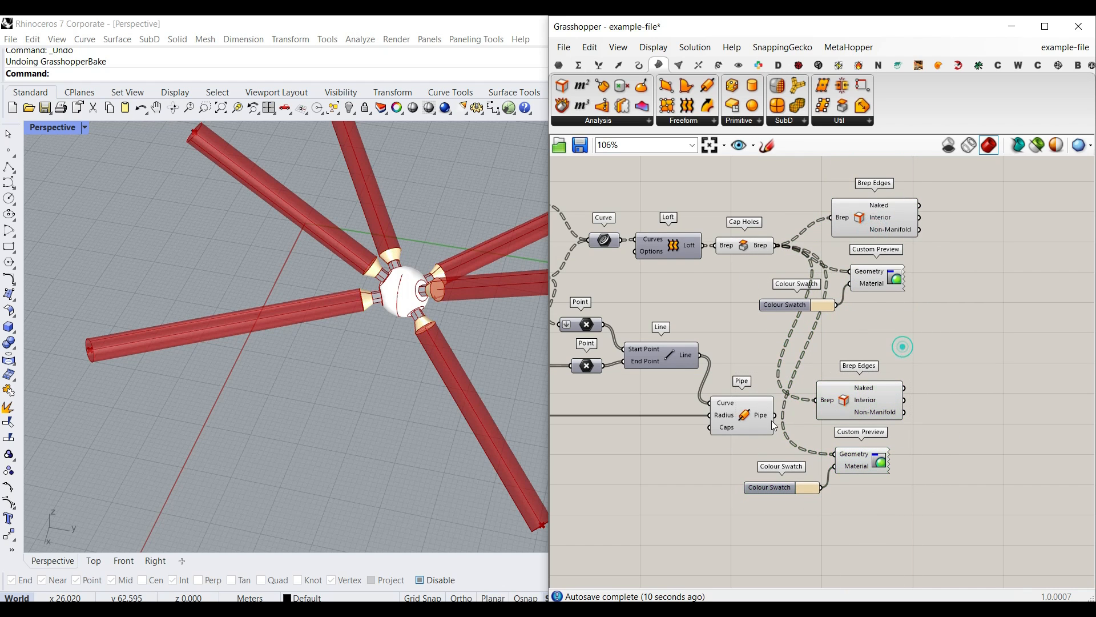
left_click_drag(809, 439, 834, 454)
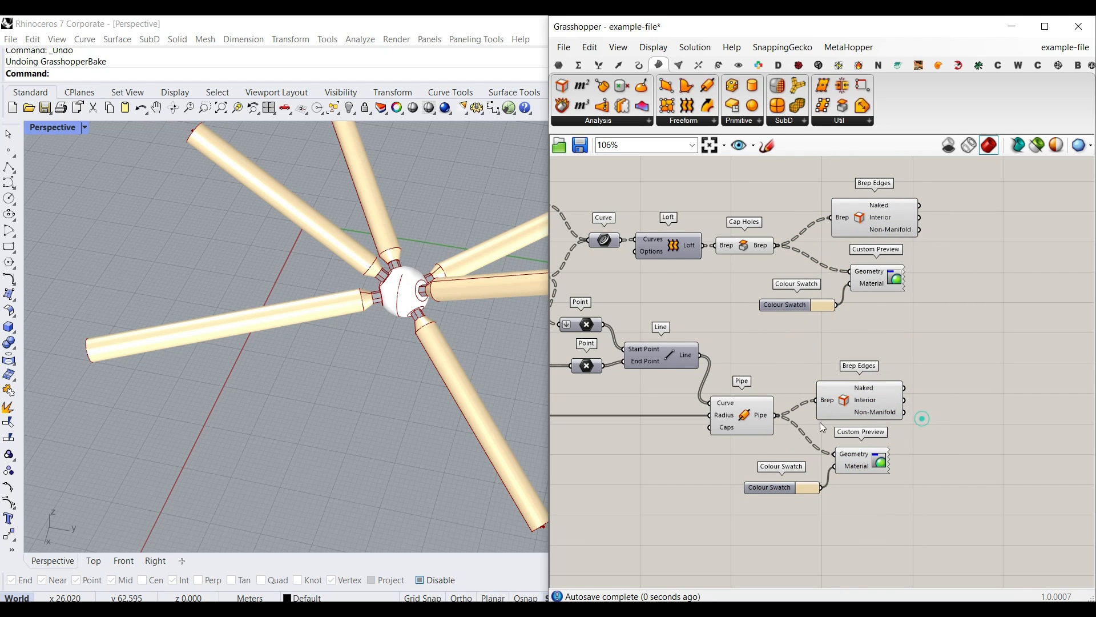
- Set the pipes' Colour Swatch to teal with R 24, G 202, B 170, and nudge the cones' Custom Preview upward
right_click_drag(804, 495, 805, 492)
left_click(808, 487)
left_click_drag(901, 473, 918, 477)
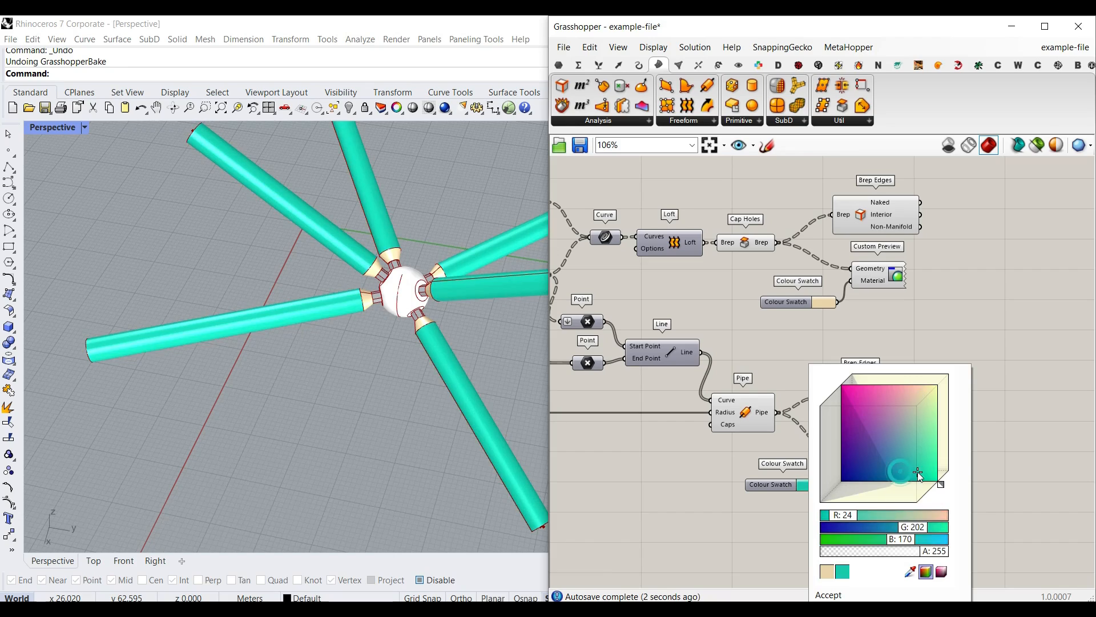
left_click_drag(895, 282, 895, 277)
left_click(918, 336)
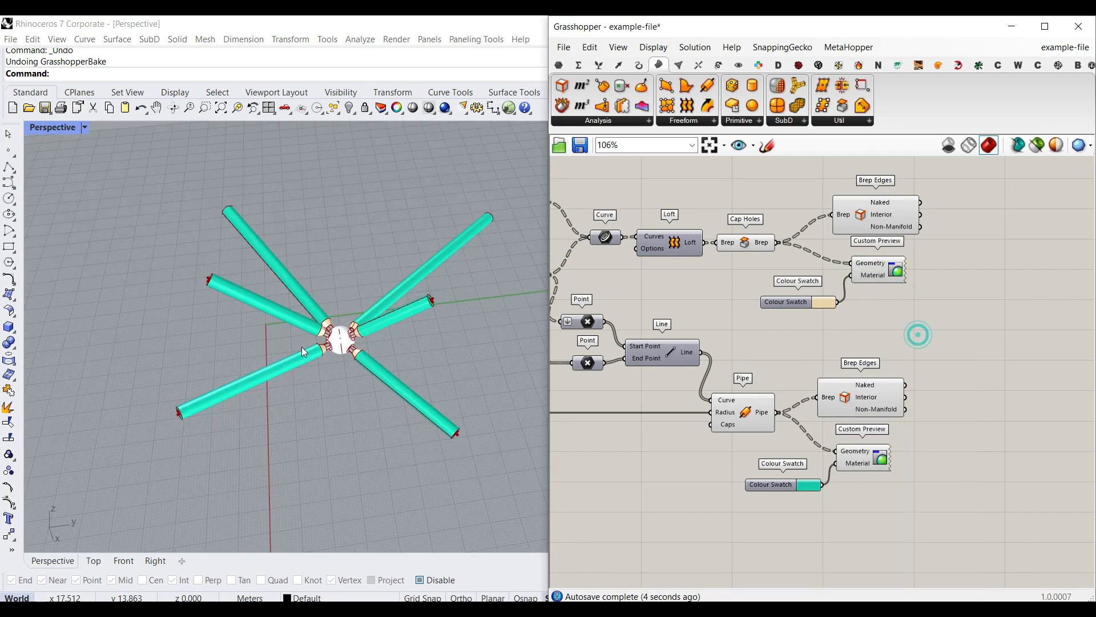
- Bake the pipes with the default attributes, inspect their capped ends, and undo the bake
right_click_drag(340, 386, 502, 362)
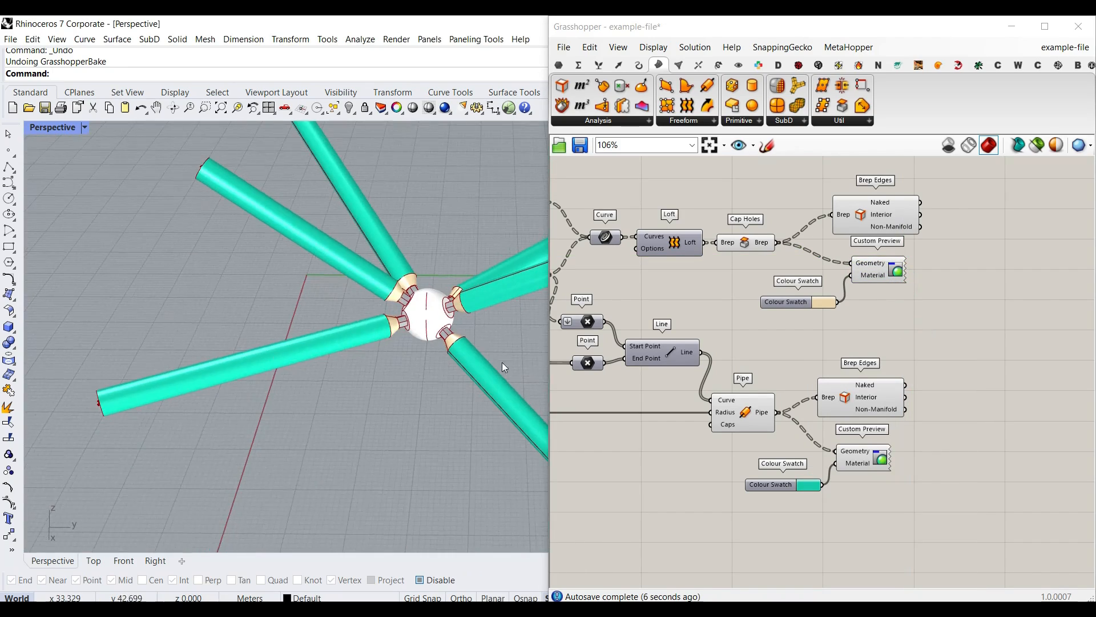
right_click(755, 412)
left_click(771, 433)
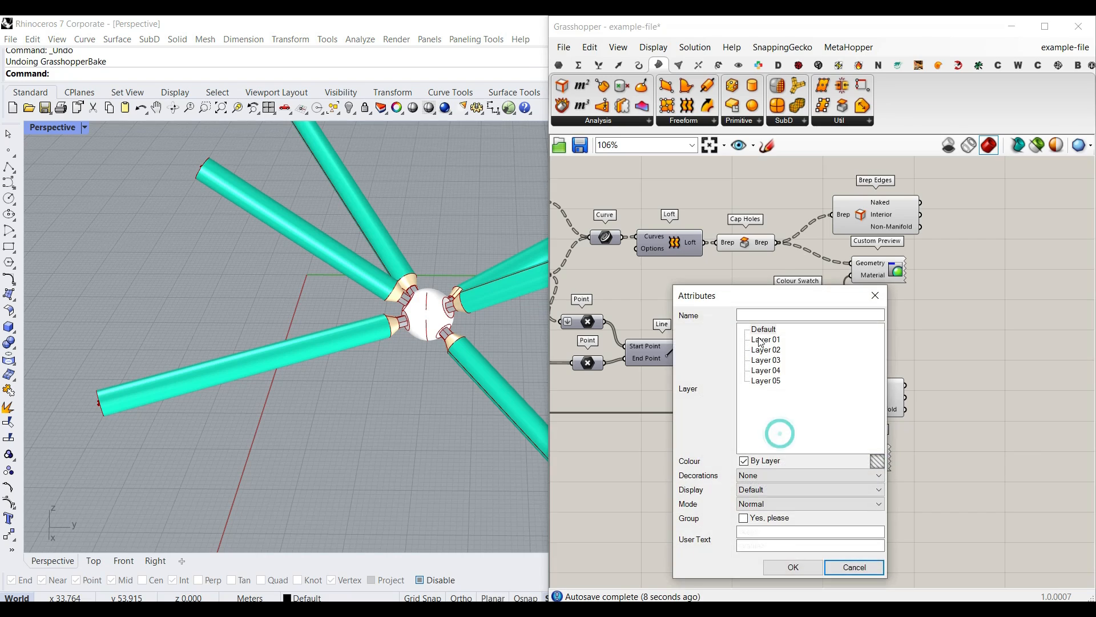
left_click(793, 567)
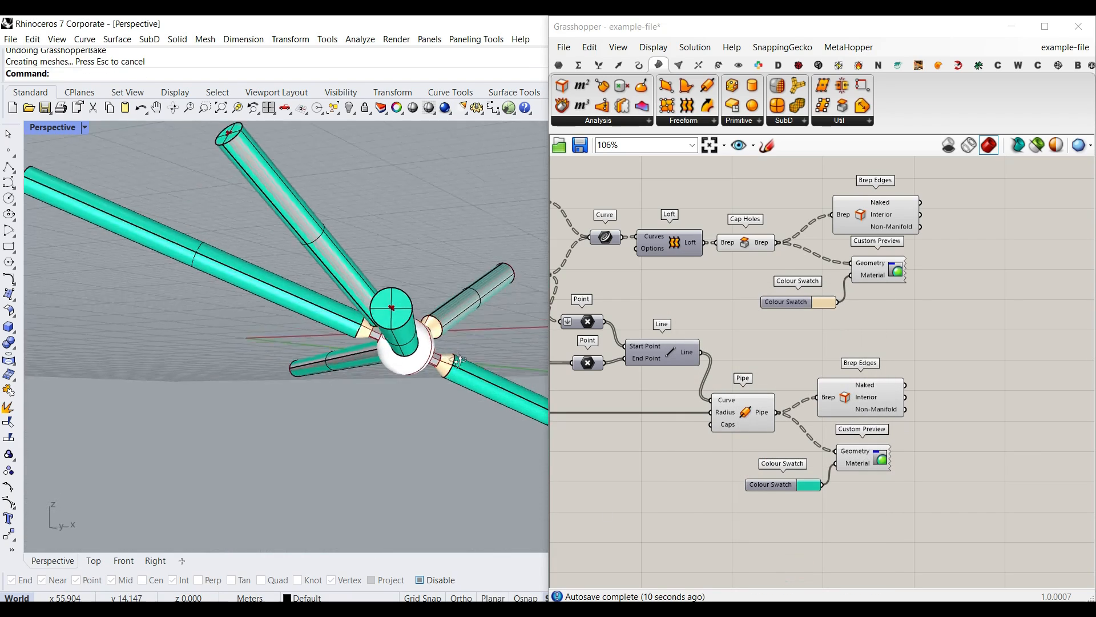
scroll(372, 440, "down", 4)
key("ctrl+z")
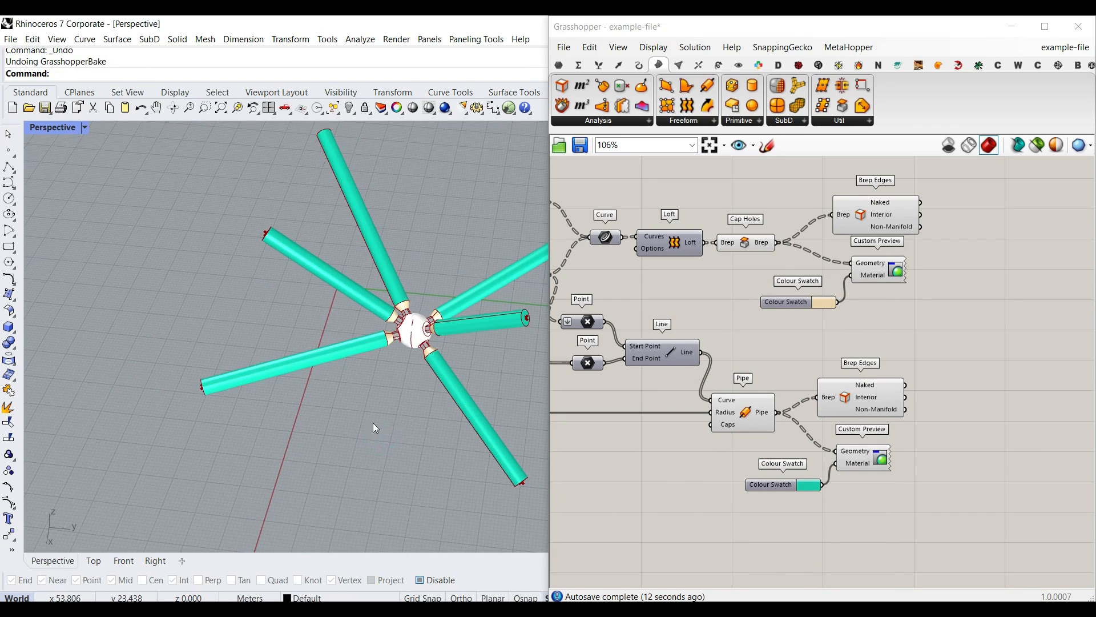
- Reduce the Sphere Radius value slightly to shrink the joint's sphere
scroll(379, 380, "up", 9)
scroll(857, 377, "down", 10)
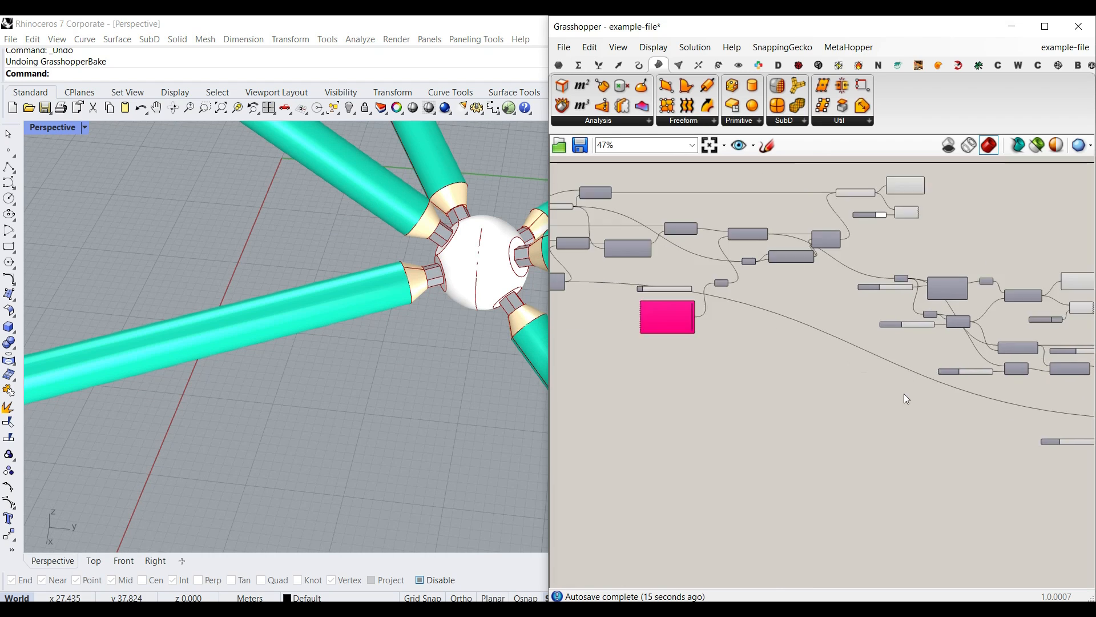
scroll(820, 361, "up", 12)
left_click_drag(677, 394, 592, 491)
right_click_drag(800, 445, 721, 393)
scroll(720, 393, "down", 2)
right_click_drag(1079, 320, 705, 290)
scroll(705, 290, "up", 2)
left_click_drag(706, 274, 707, 290)
- Set Gene Pool values 0 and 3 to 0.93 and value 2 to 0.92 to adjust the sphere cuts
right_click_drag(706, 290, 551, 169)
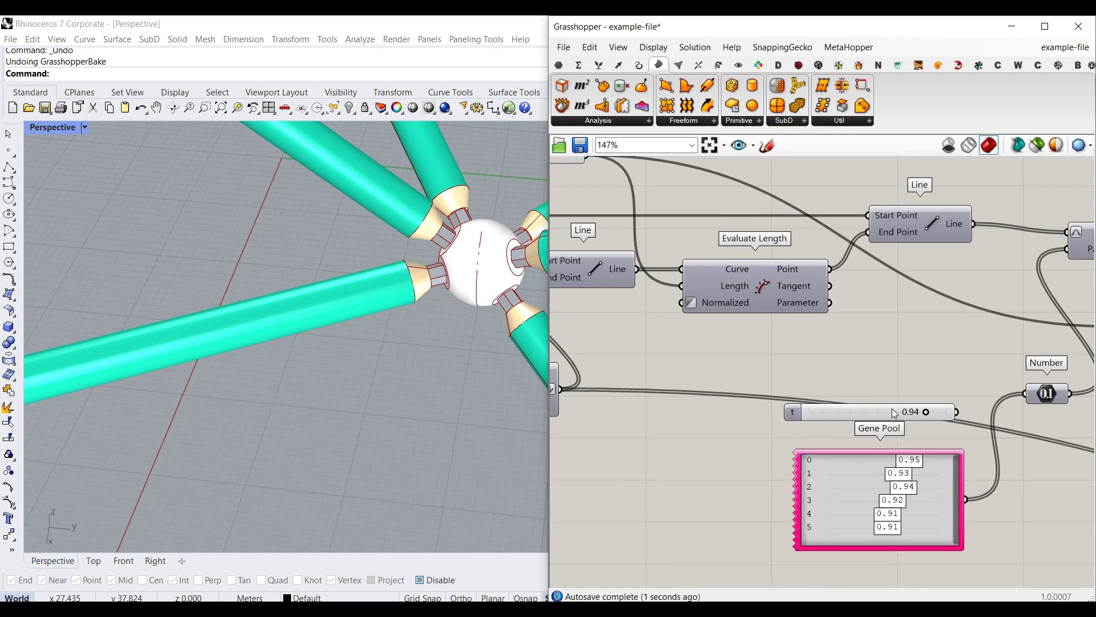
scroll(810, 390, "up", 3)
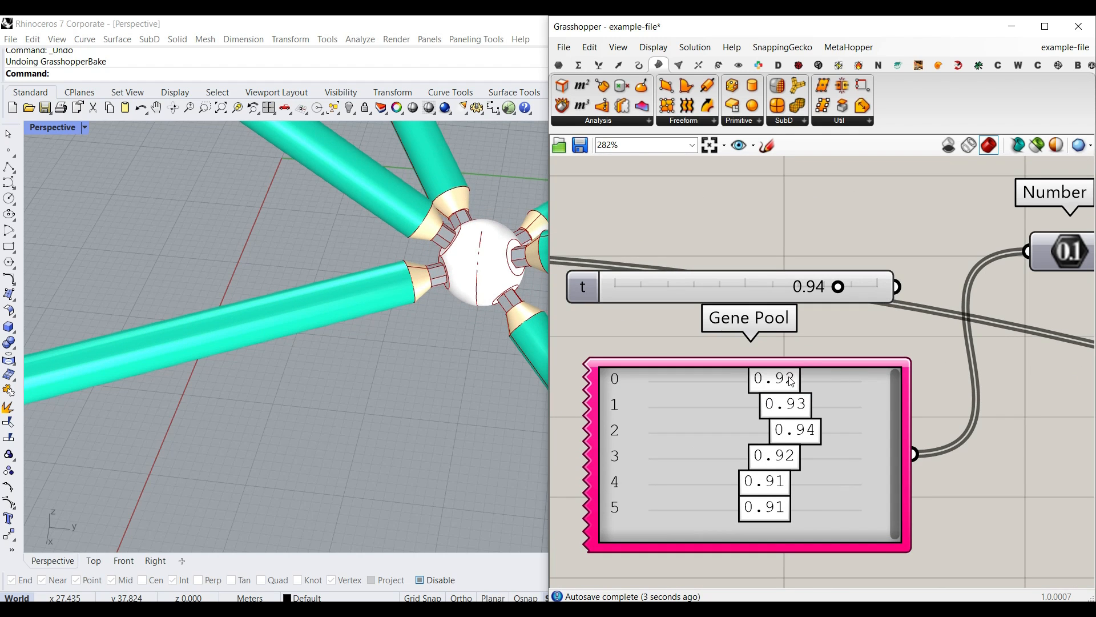
left_click_drag(791, 382, 802, 382)
left_click_drag(796, 431, 796, 463)
left_click(800, 213)
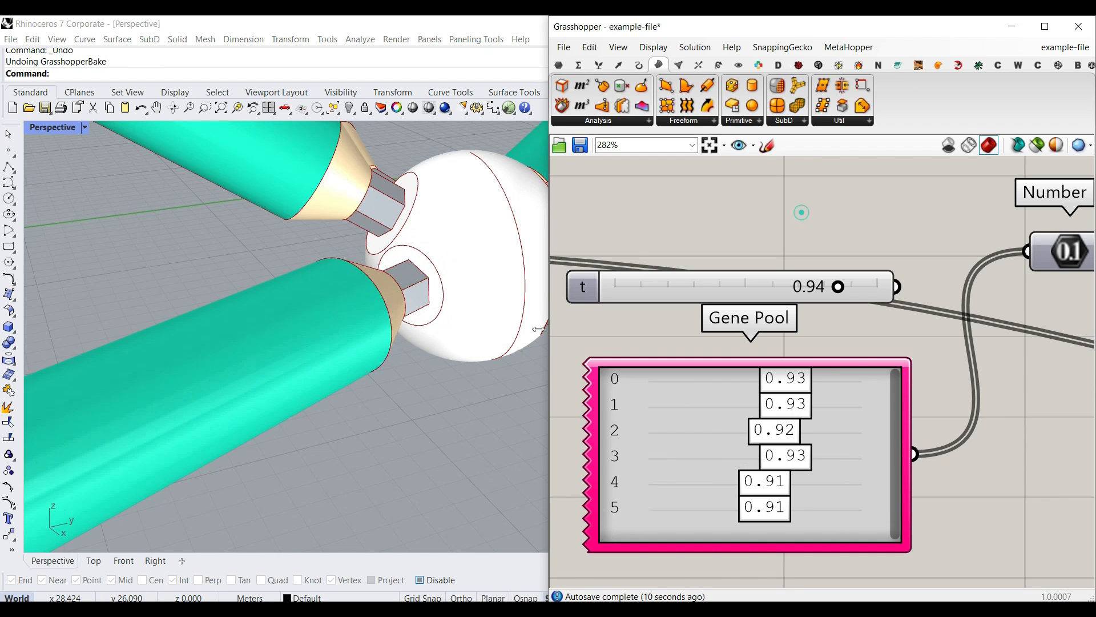
- Reduce the Sleeve Radius value slightly to make the hexagonal sleeves thinner
scroll(404, 337, "down", 8)
right_click_drag(406, 355, 443, 361)
scroll(627, 374, "down", 2)
scroll(724, 349, "down", 3)
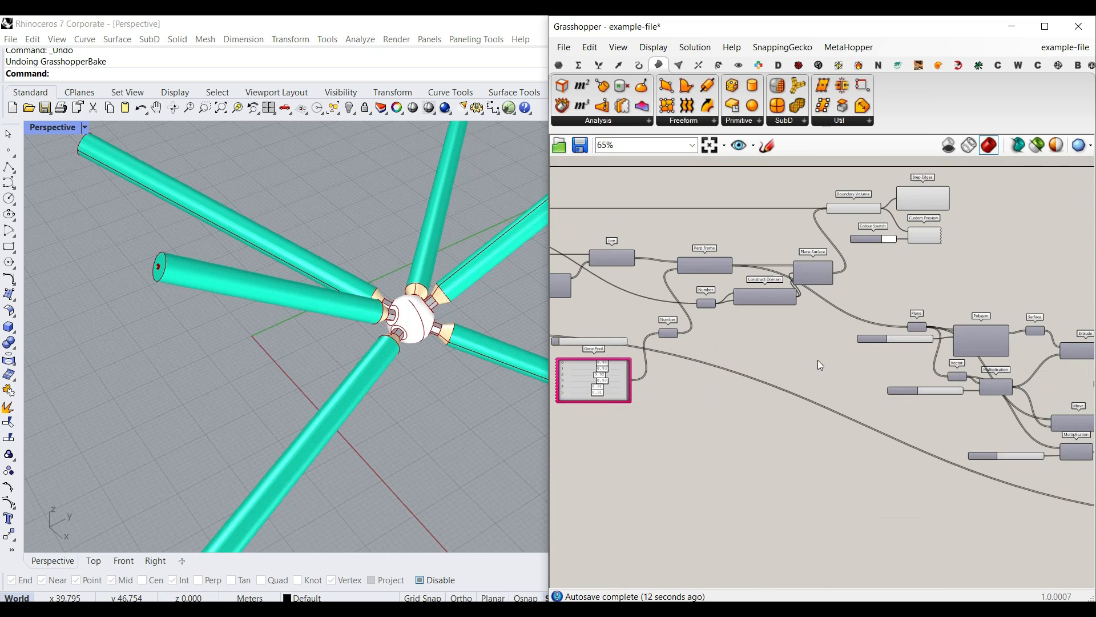
scroll(732, 323, "up", 5)
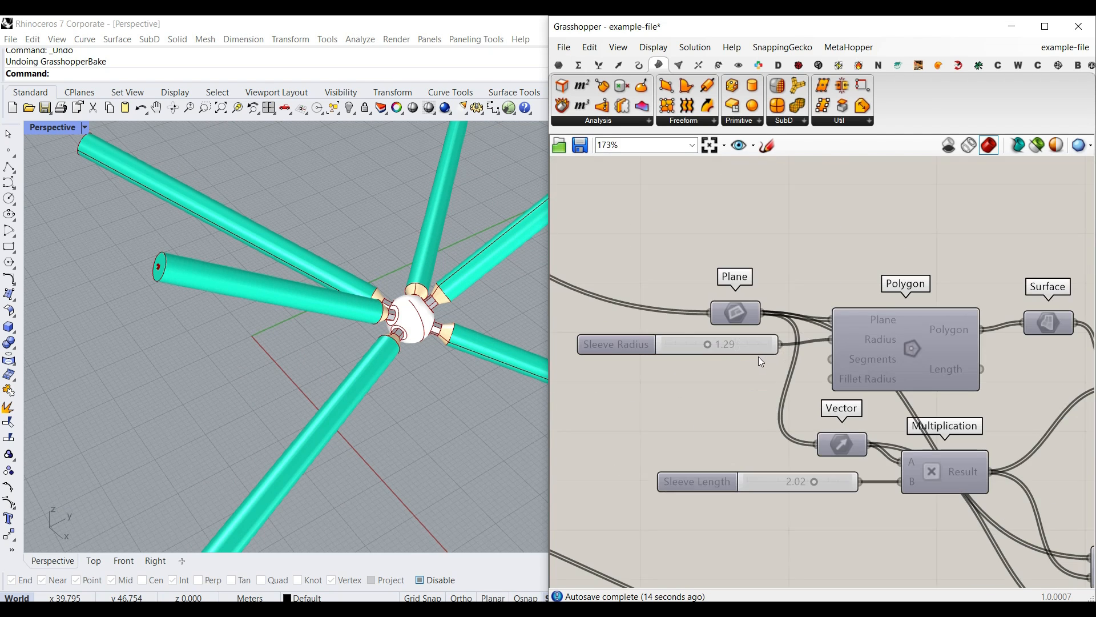
scroll(749, 360, "up", 3)
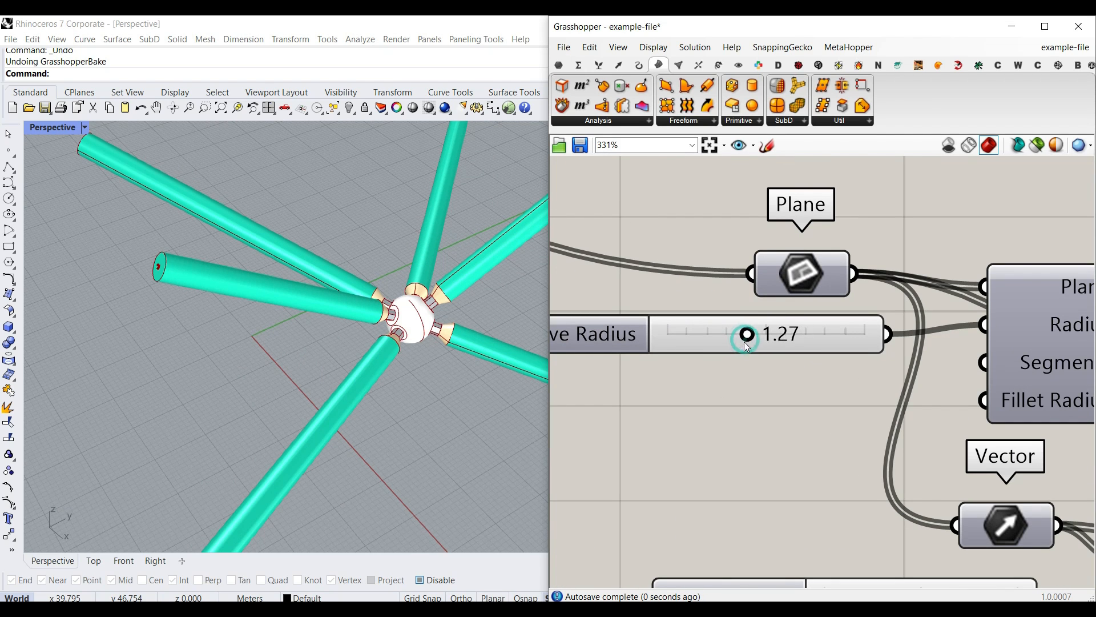
scroll(405, 344, "up", 6)
mouse_move(747, 333)
left_mouse_down()
mouse_move(766, 333)
mouse_move(727, 333)
left_mouse_up()
- Set the Sleeve Length to 2.11 and the Conic Length to 2.30
scroll(735, 314, "down", 1)
scroll(782, 477, "up", 5)
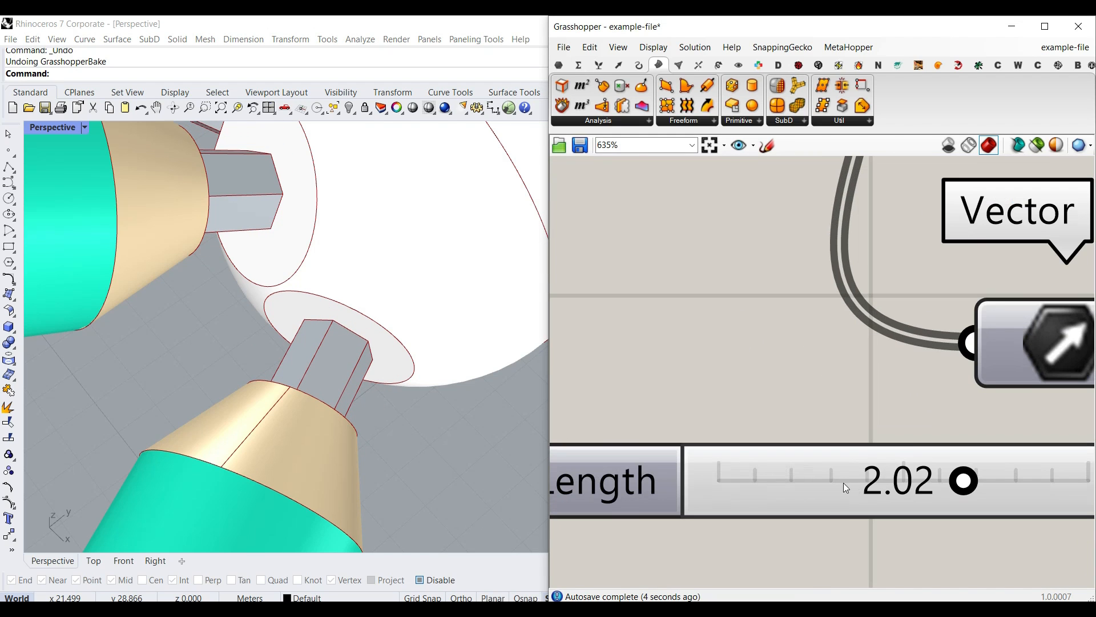
mouse_move(963, 479)
left_mouse_down()
mouse_move(908, 479)
mouse_move(1001, 479)
mouse_move(925, 480)
mouse_move(975, 480)
left_mouse_up()
scroll(729, 427, "down", 5)
scroll(893, 426, "down", 5)
scroll(870, 403, "up", 8)
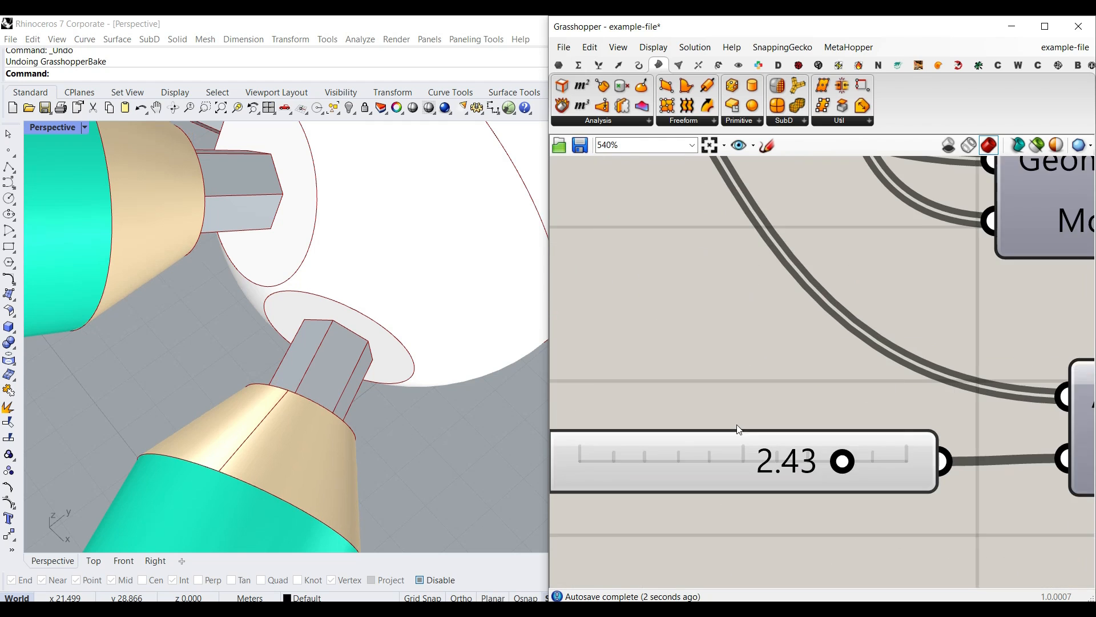
scroll(884, 425, "down", 1)
mouse_move(959, 426)
left_mouse_down()
mouse_move(873, 426)
mouse_move(945, 426)
left_mouse_up()
- Set the Conic Radius End to 1.17 and the Pipe Radius to 2.43
scroll(354, 374, "down", 5)
scroll(863, 365, "down", 8)
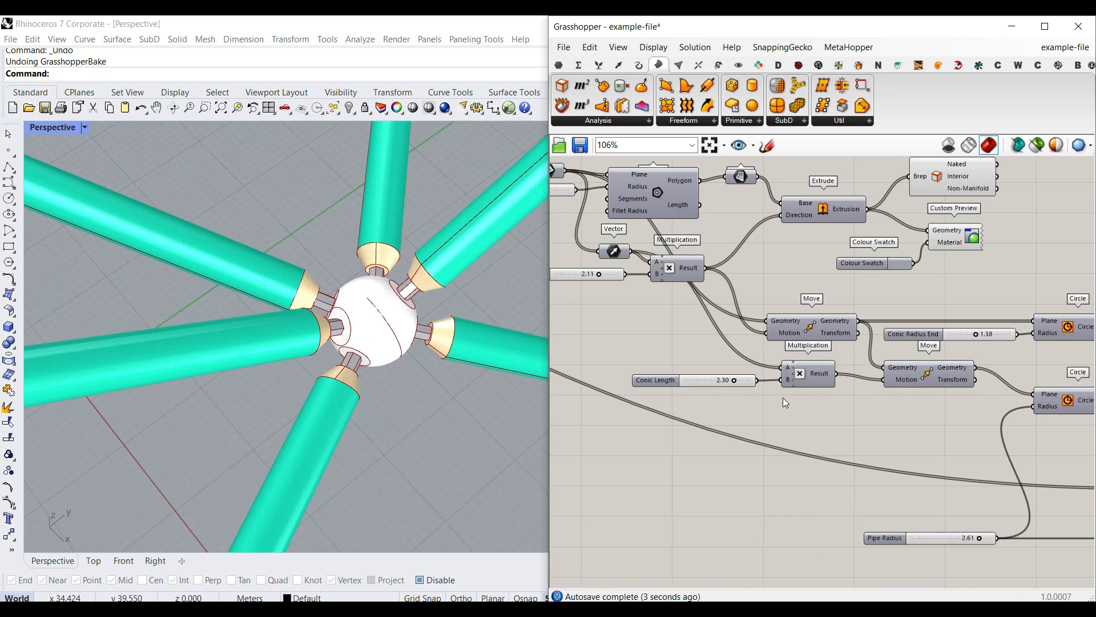
scroll(823, 338, "up", 6)
left_click_drag(853, 336, 819, 335)
scroll(796, 471, "down", 5)
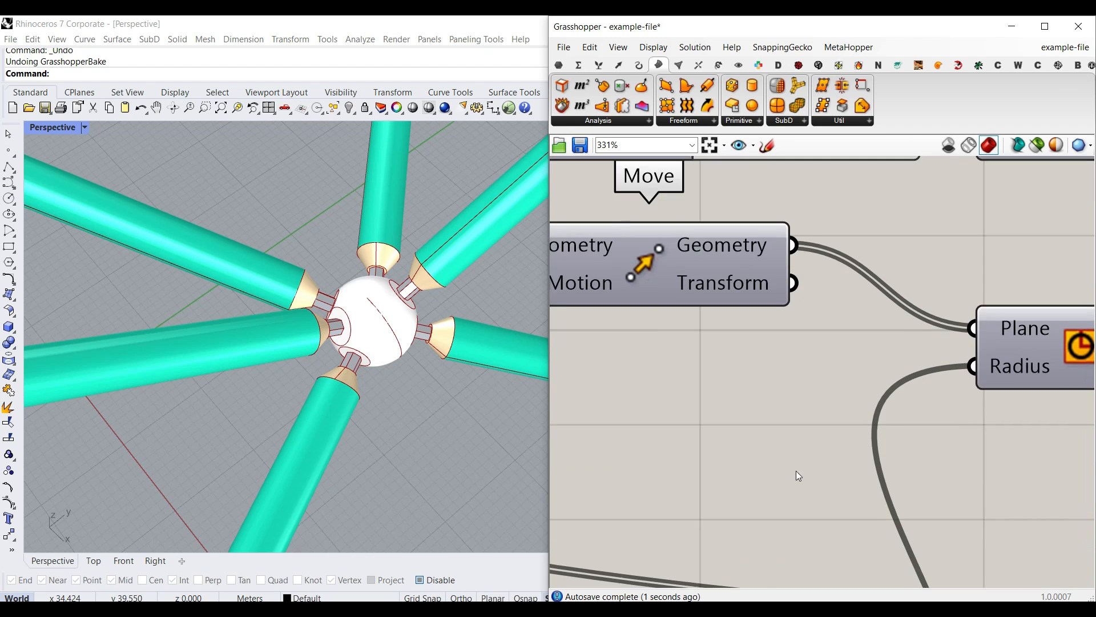
scroll(776, 445, "up", 4)
mouse_move(849, 459)
left_mouse_down()
mouse_move(804, 459)
mouse_move(852, 459)
mouse_move(840, 458)
left_mouse_up()
- Inspect the adjusted joint's sphere, sleeves, cones and pipes up close and as a whole from several angles
scroll(306, 406, "down", 8)
right_click_drag(306, 407, 416, 404)
scroll(332, 401, "up", 8)
scroll(331, 401, "down", 8)
scroll(263, 448, "up", 8)
scroll(416, 404, "down", 5)
right_click_drag(425, 320, 329, 468)
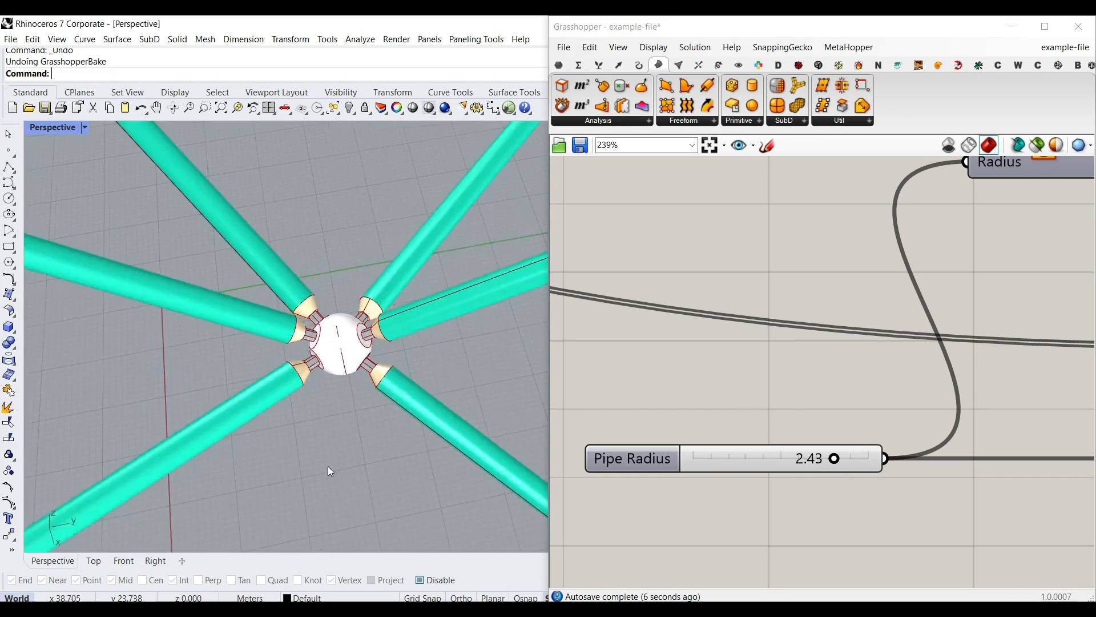
scroll(329, 468, "down", 8)
scroll(856, 368, "down", 6)
right_click_drag(874, 388, 729, 410)
scroll(729, 410, "down", 8)
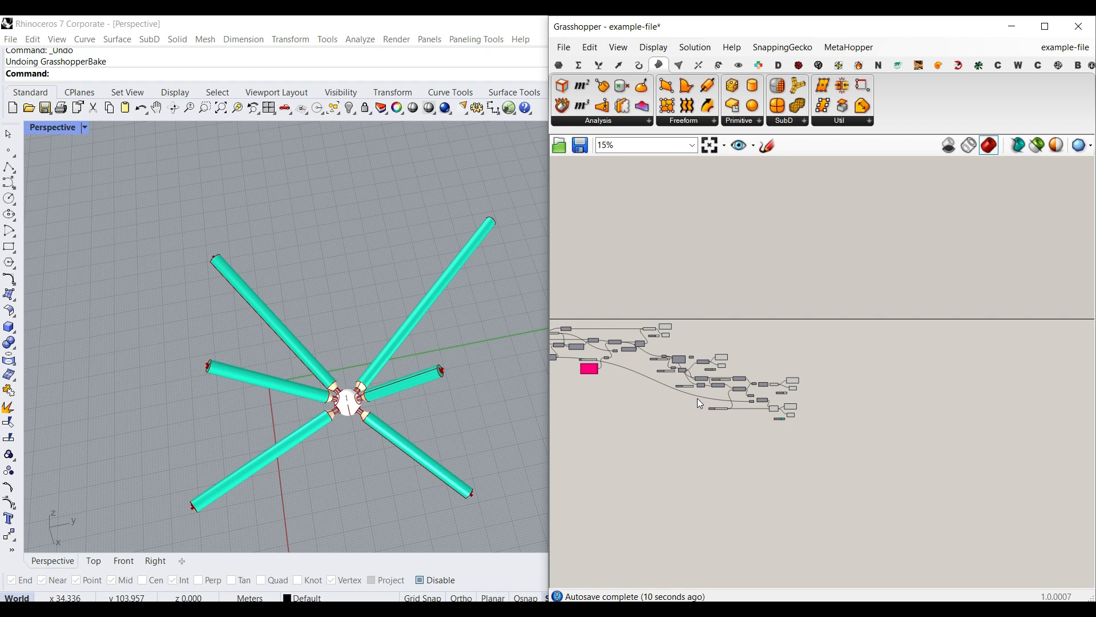
scroll(340, 457, "up", 6)
right_click_drag(348, 443, 320, 445)
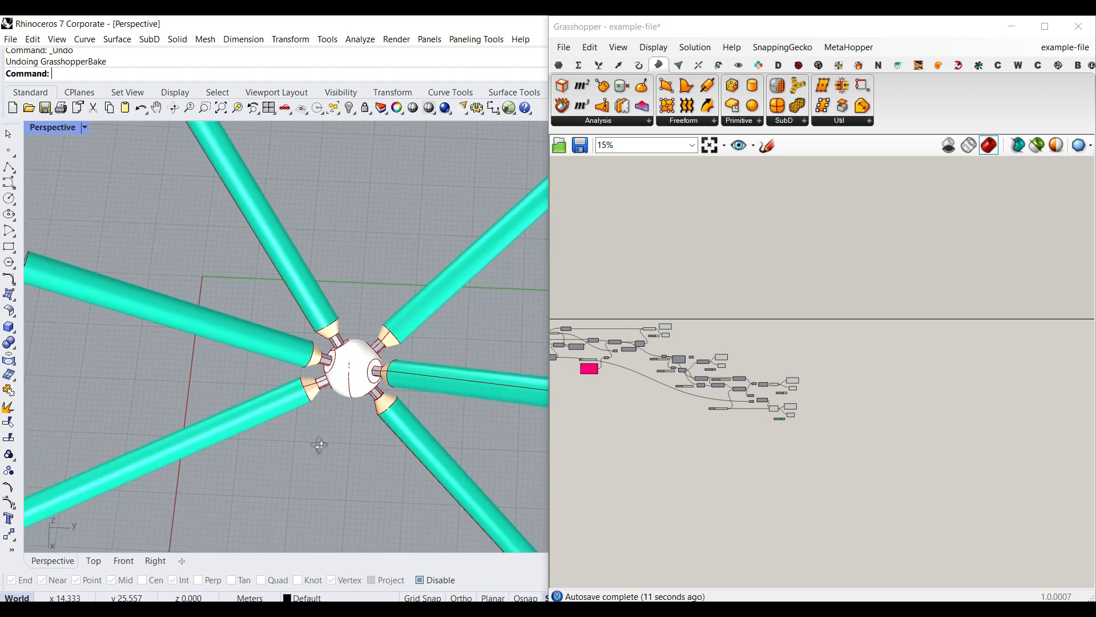
scroll(315, 410, "down", 3)
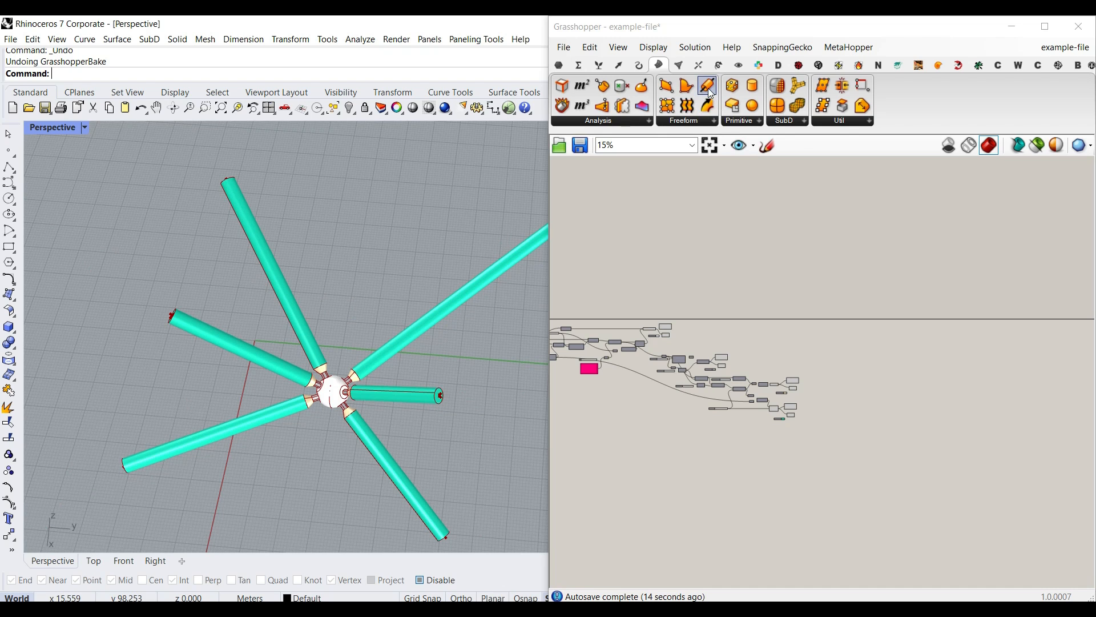
- Add a Make2D component on the empty canvas beyond the end of the definition
left_click(718, 72)
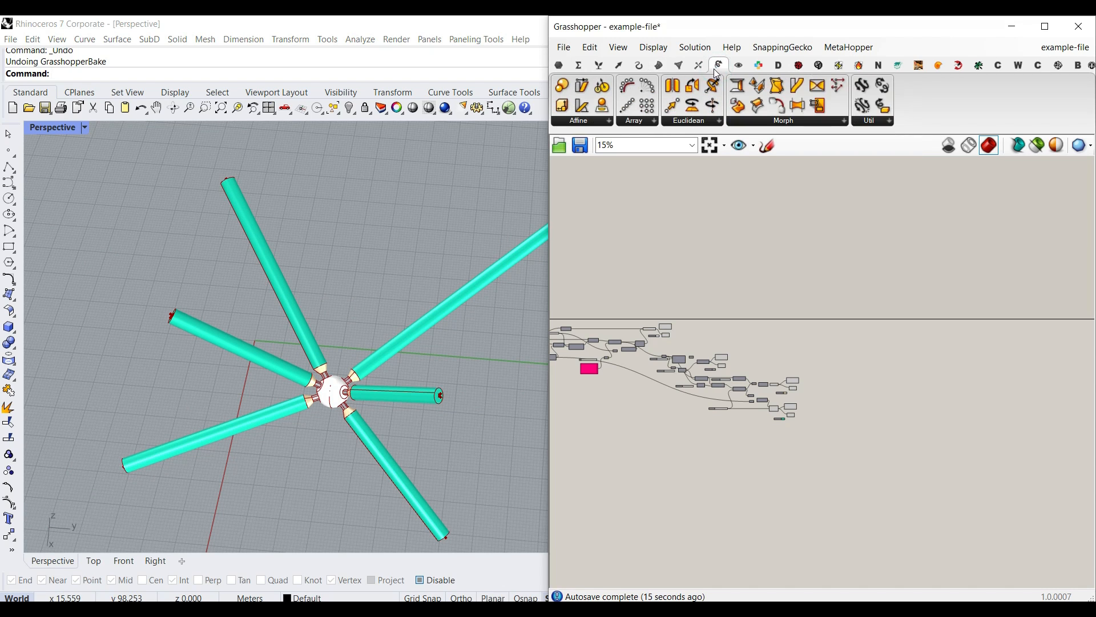
left_click(737, 65)
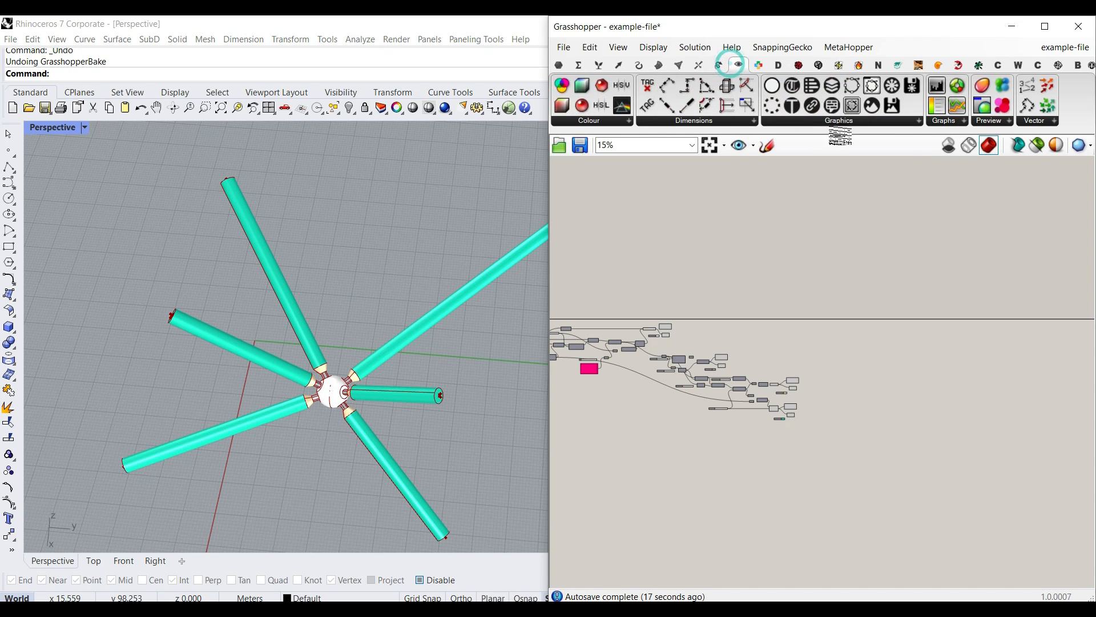
left_click(716, 122)
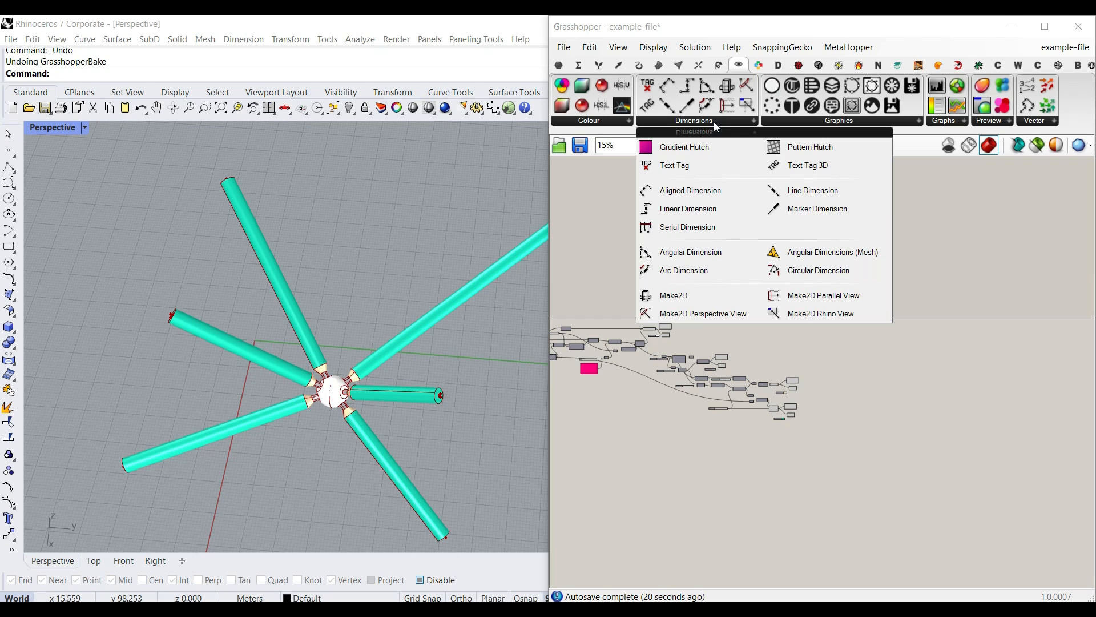
left_click_drag(690, 296, 841, 417)
scroll(835, 441, "up", 10)
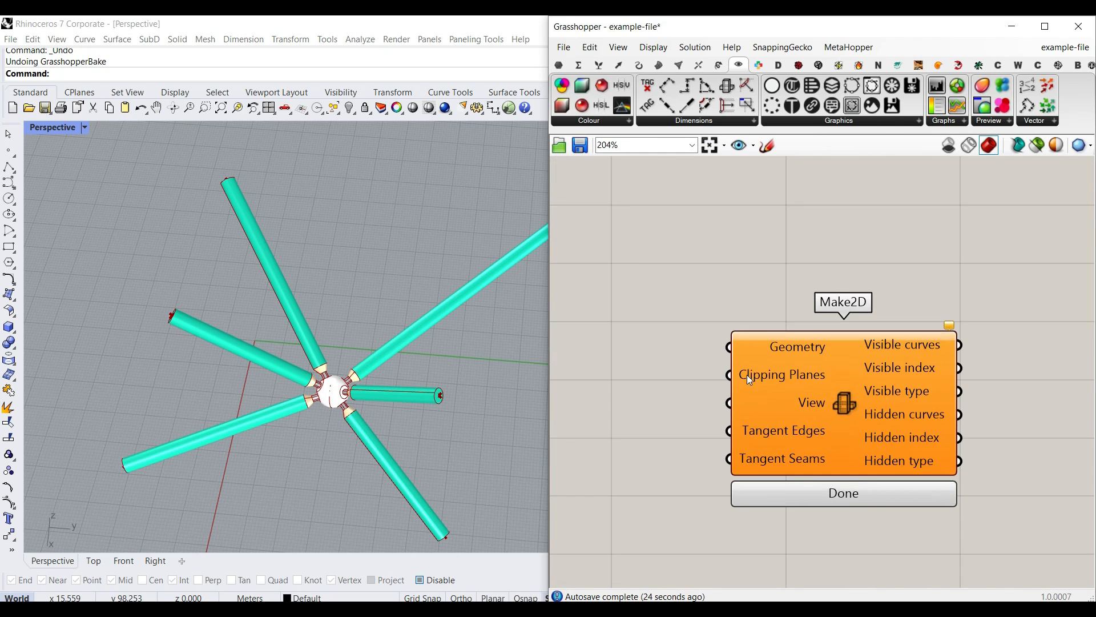
scroll(749, 379, "down", 5)
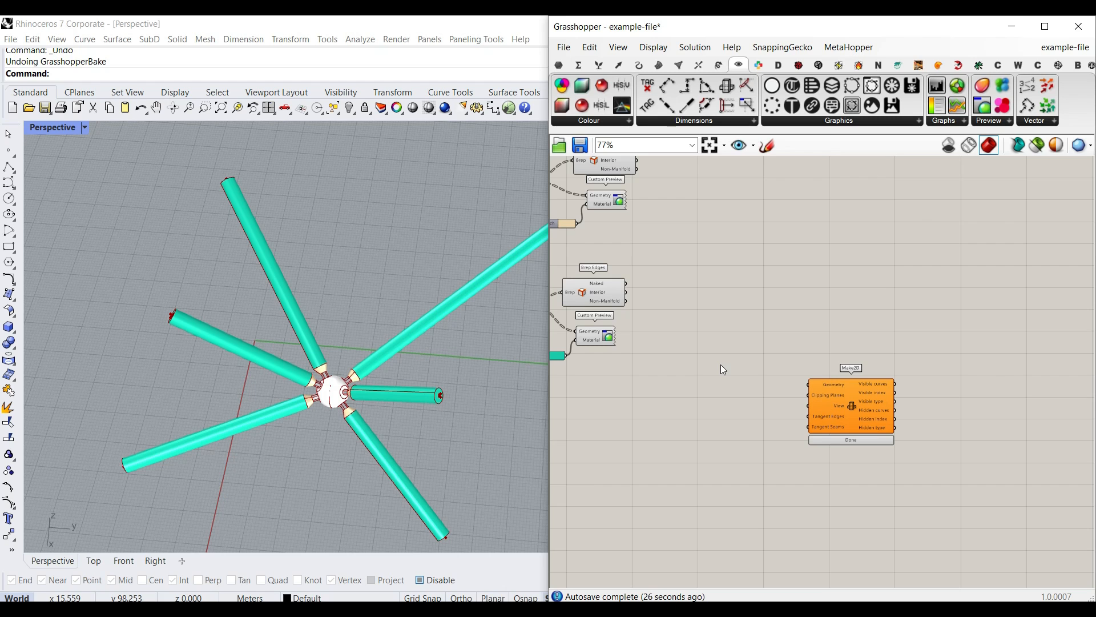
scroll(238, 347, "down", 5)
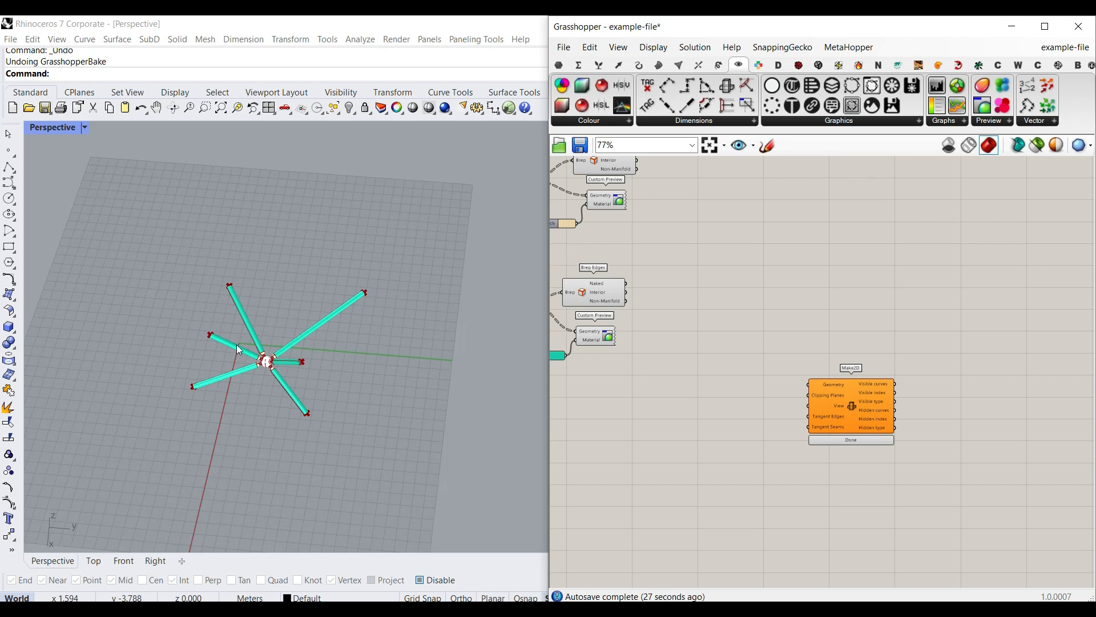
- Add a Brep parameter to the canvas for collecting the joint's solids
right_click_drag(662, 239, 815, 320)
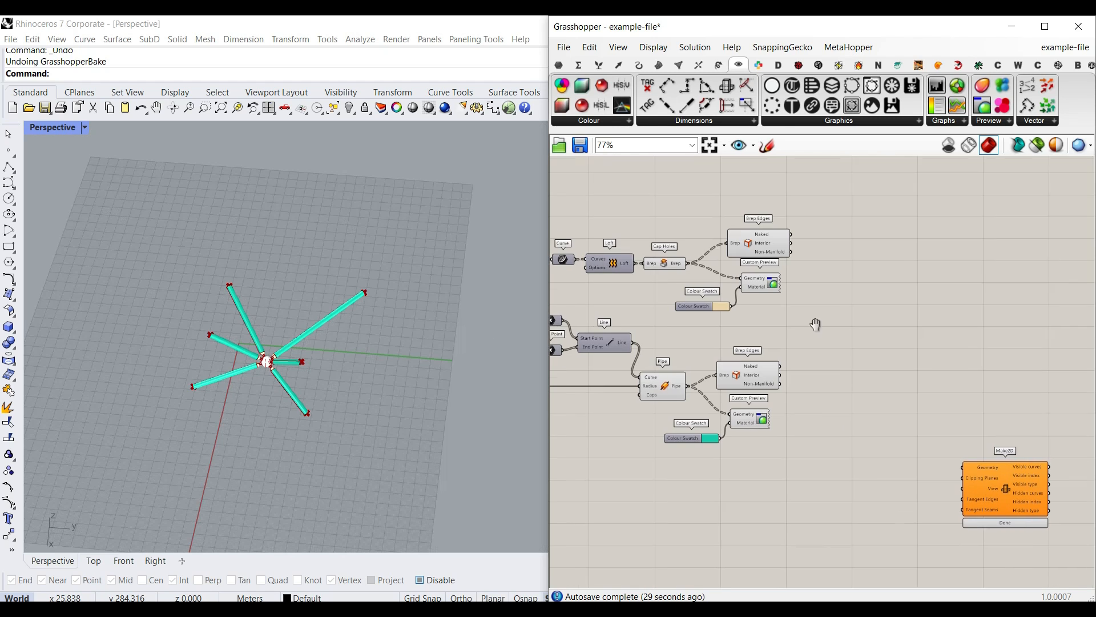
left_click(560, 65)
left_click(609, 122)
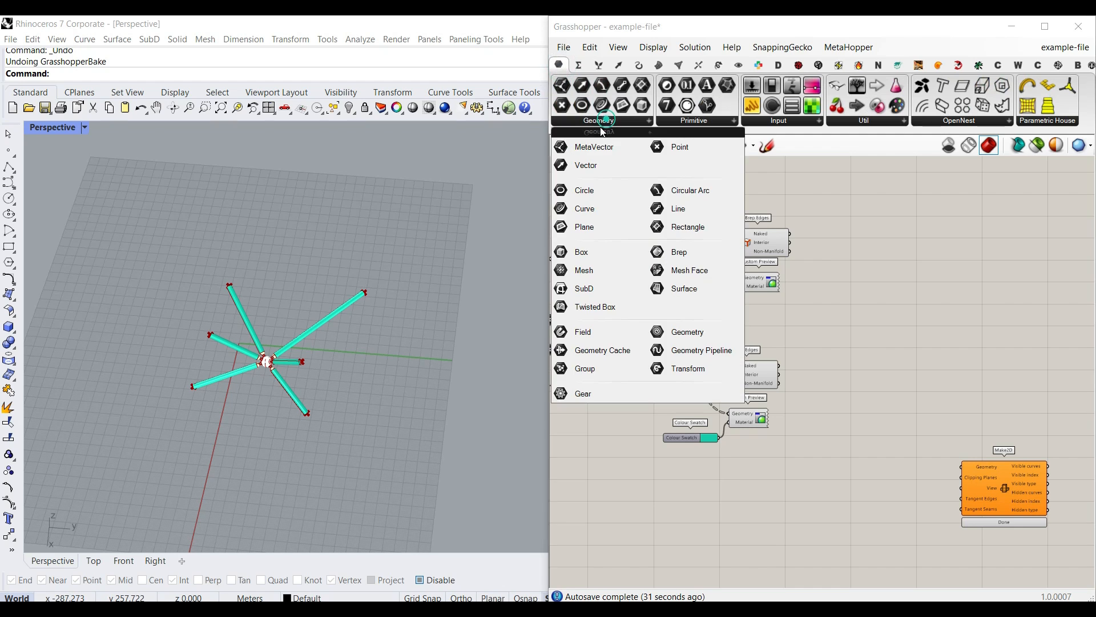
left_click_drag(666, 250, 749, 283)
scroll(857, 317, "down", 5)
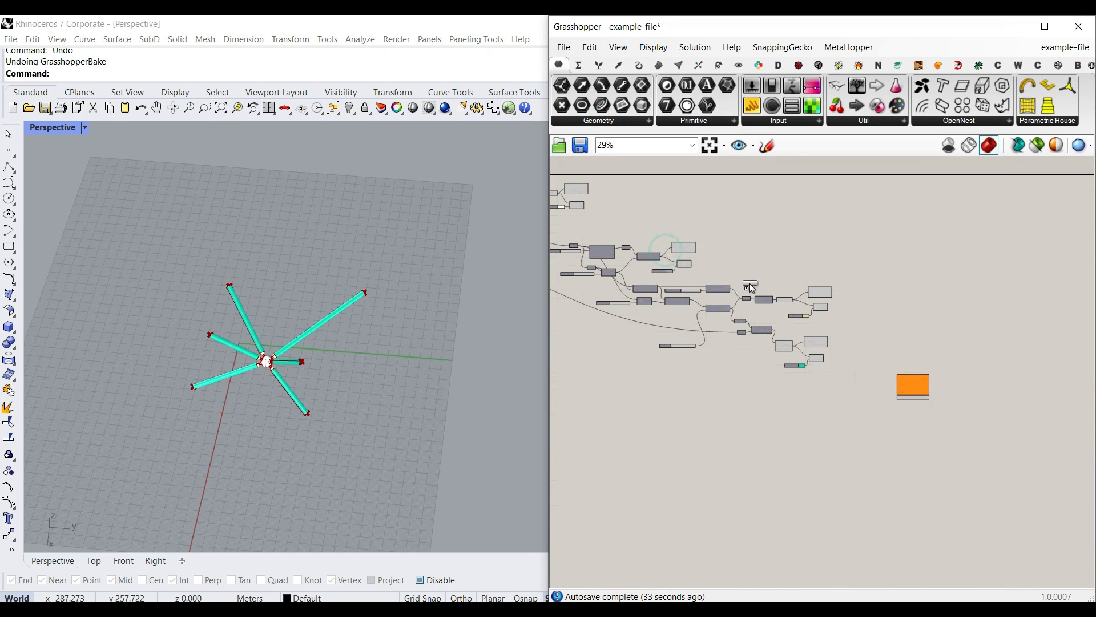
left_click(619, 214)
- Connect the Boundary Volume's Solid output to the Brep parameter and move the parameter beside the sleeves' Brep Edges component
right_click_drag(591, 217, 754, 228)
scroll(733, 222, "up", 5)
right_click_drag(704, 170, 703, 210)
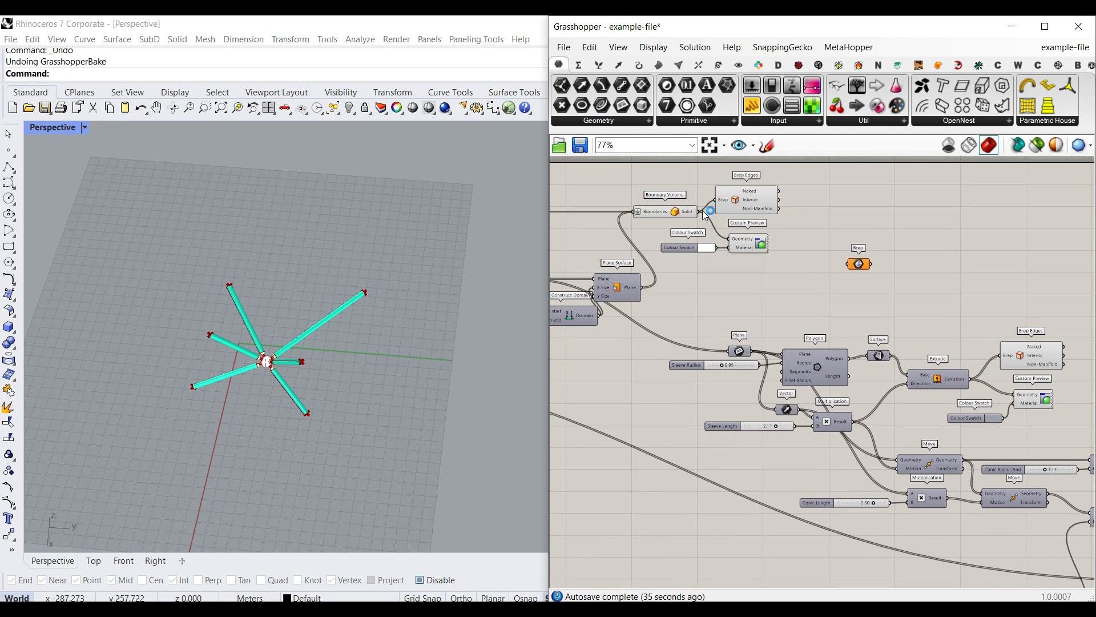
left_click_drag(847, 267, 847, 266)
right_click_drag(848, 265, 695, 274)
left_click_drag(692, 281, 841, 364)
- Add the sleeves' Extrusion output to the Brep parameter's inputs and move the parameter near the cones' Cap Holes component
scroll(714, 320, "down", 3)
scroll(828, 361, "up", 5)
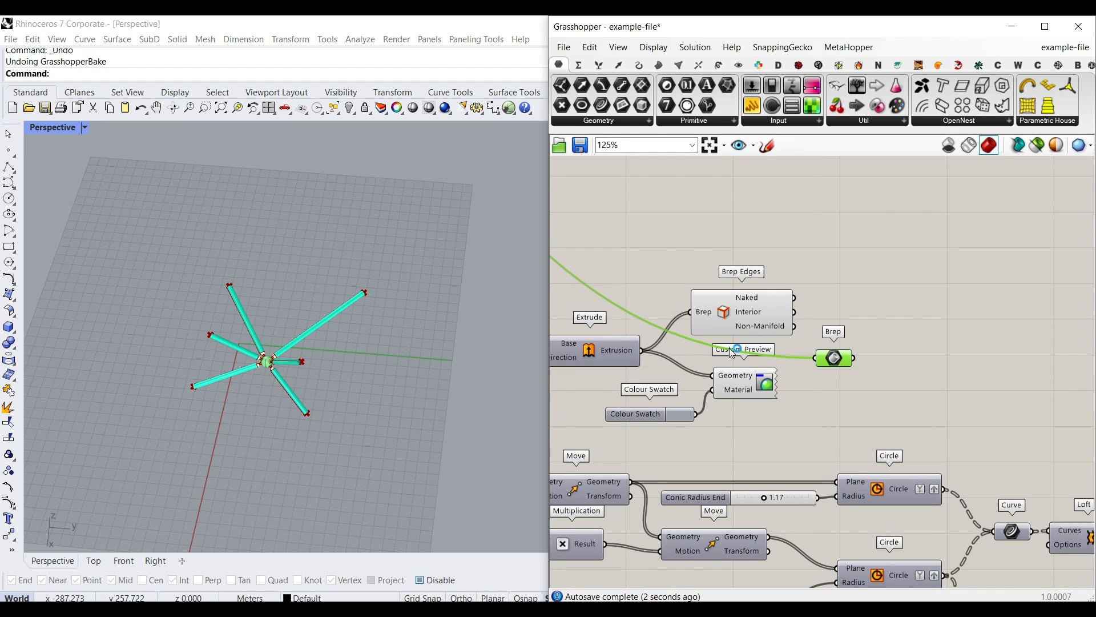
scroll(259, 365, "up", 5)
scroll(627, 357, "up", 3)
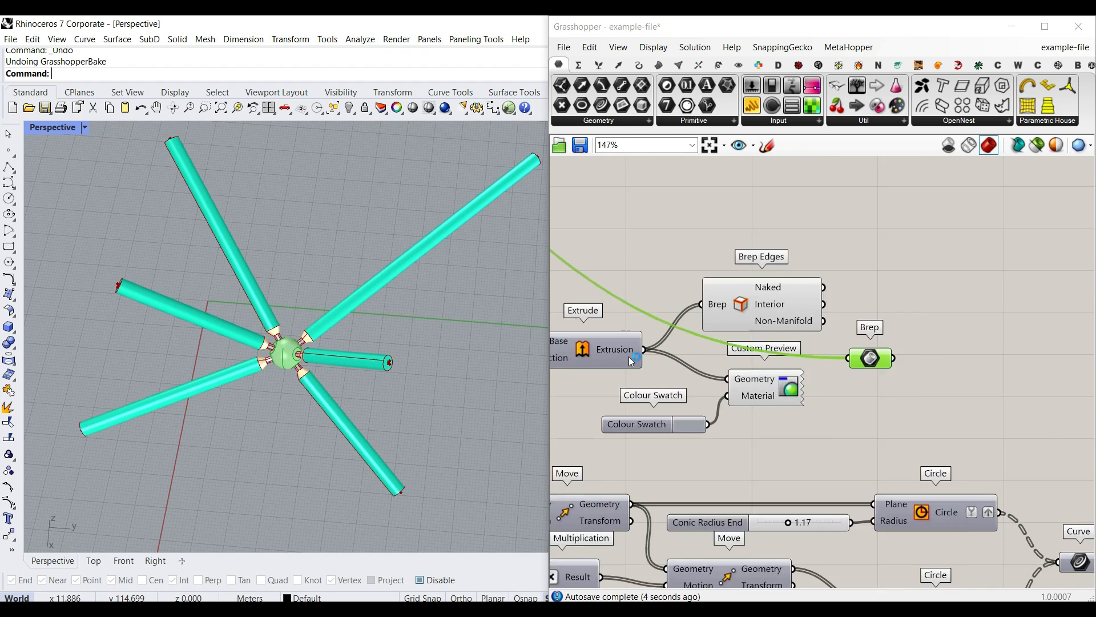
left_click_drag(650, 347, 767, 342)
right_click_drag(963, 387, 775, 378)
scroll(776, 350, "down", 7)
left_click_drag(775, 353, 879, 382)
- Add the cones' Cap Holes output to the Brep parameter's inputs and move the parameter near the Pipe component
scroll(880, 381, "up", 4)
scroll(292, 345, "up", 10)
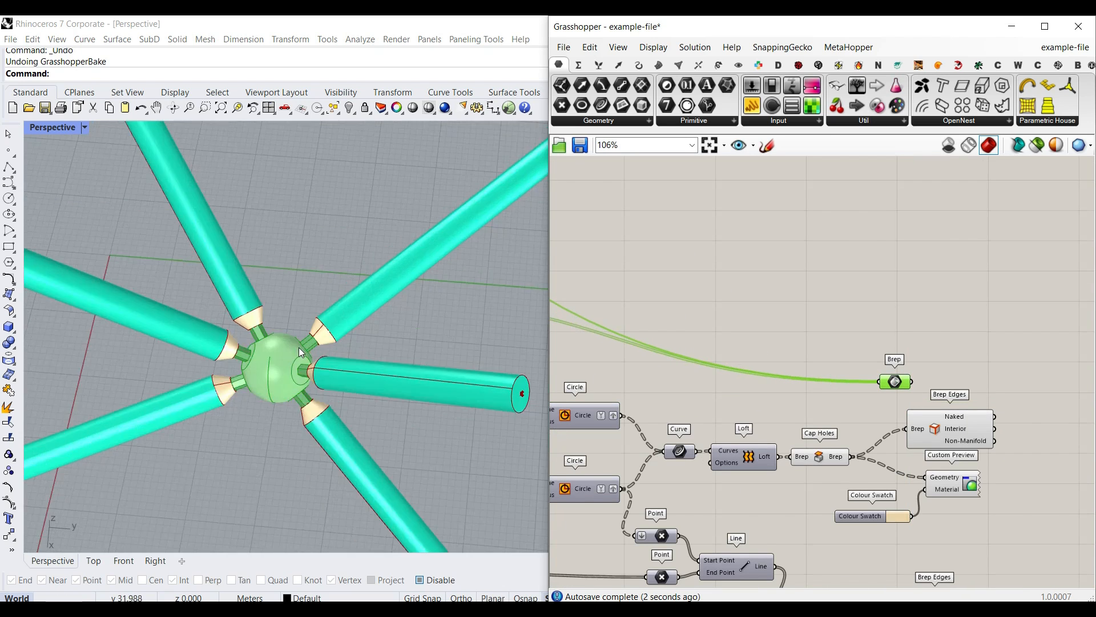
right_click_drag(854, 431, 791, 405)
scroll(791, 406, "up", 3)
left_click_drag(787, 446, 840, 326, "shift")
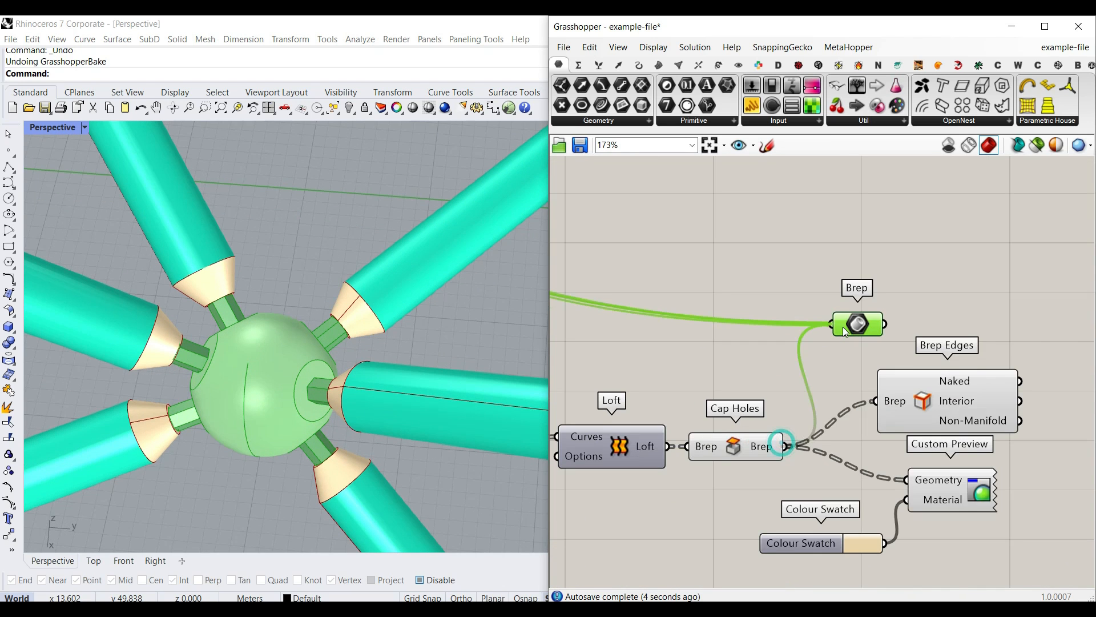
right_click_drag(815, 359, 662, 339)
scroll(662, 339, "down", 2)
left_click_drag(697, 314, 887, 544)
- Add the Pipe output to the Brep parameter's inputs and flatten the parameter
right_click_drag(726, 466, 726, 292)
left_click_drag(850, 352, 850, 353, "shift")
right_click(851, 354)
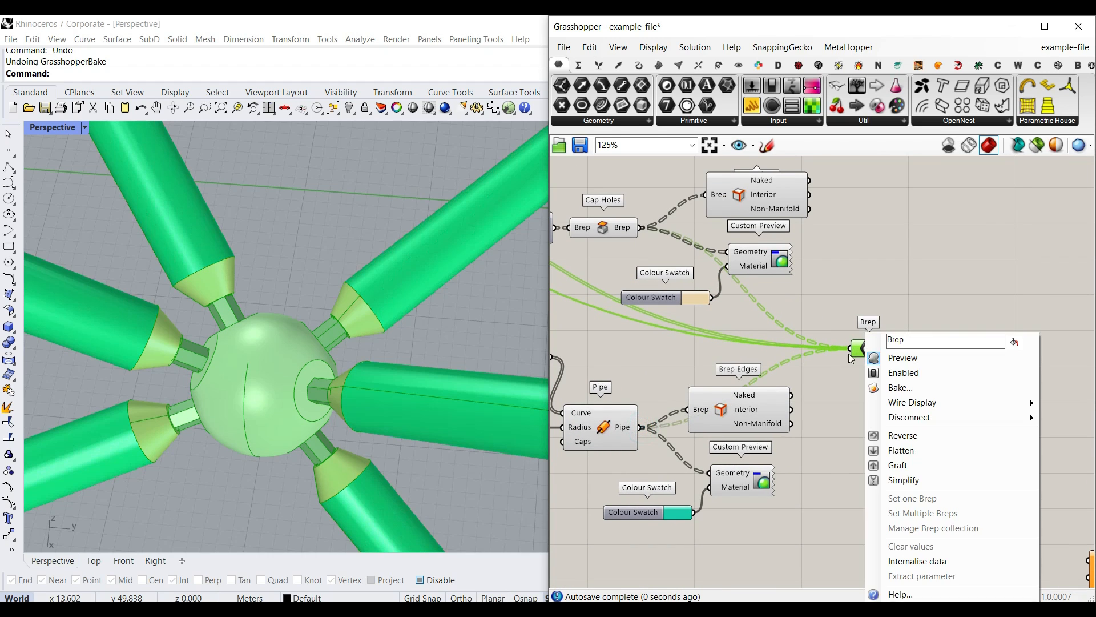
left_click(897, 451)
- Set the Brep parameter's wire display to hidden
right_click(866, 355)
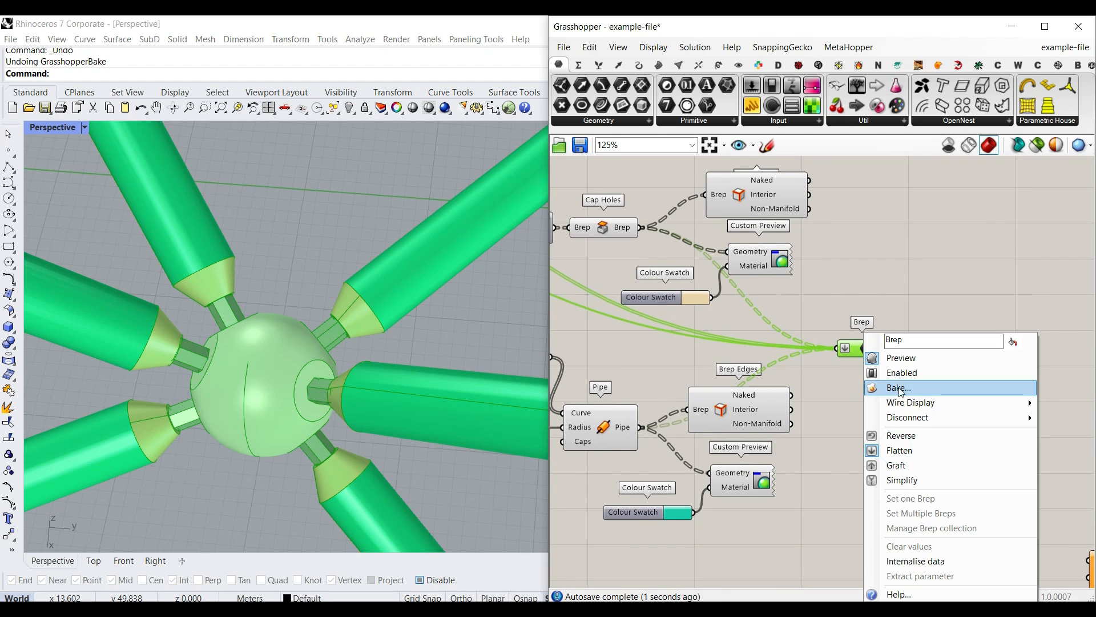
mouse_move(881, 406)
left_click(827, 434)
scroll(726, 369, "down", 4)
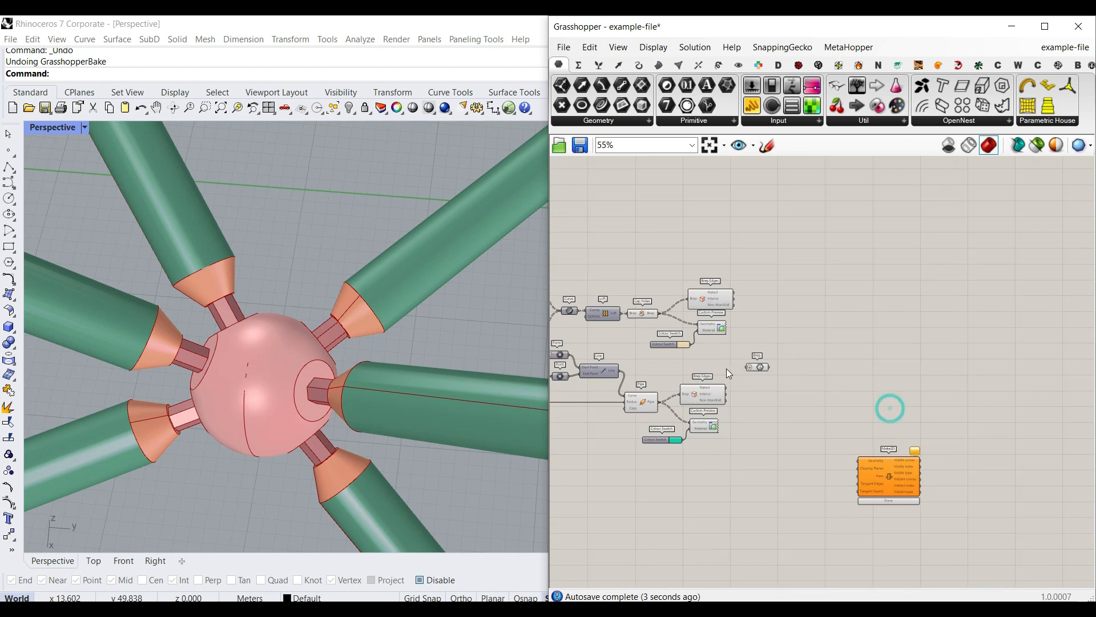
- Connect the Brep parameter to the Make2D component's Geometry input and arrange the two components side by side
left_click_drag(755, 368, 766, 511)
right_click_drag(793, 498, 807, 402)
left_click_drag(906, 383, 904, 395)
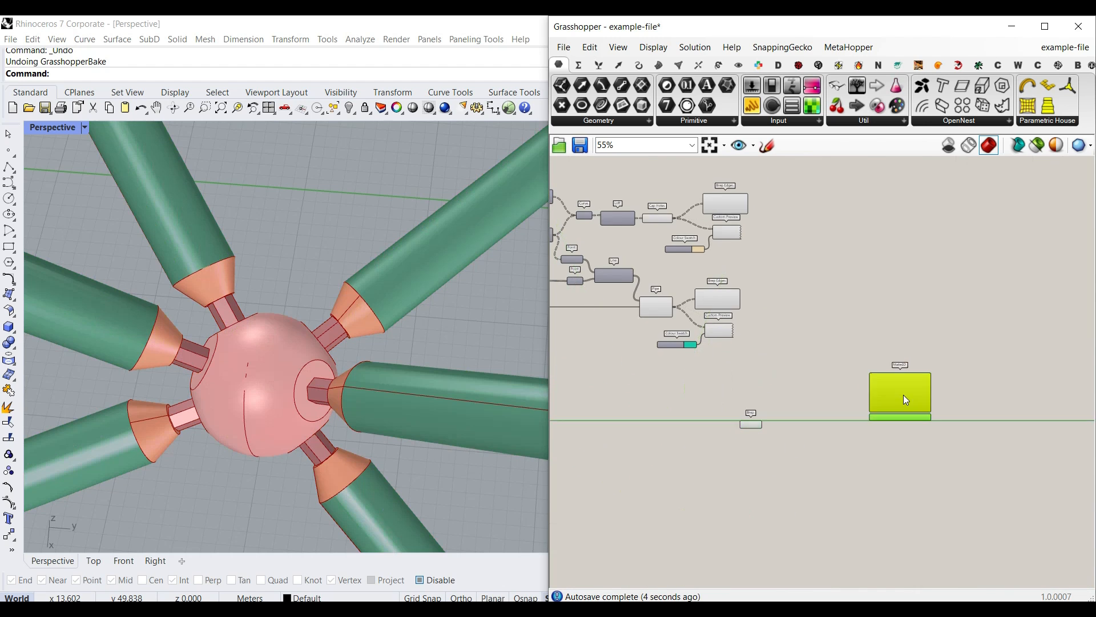
scroll(749, 428, "up", 6)
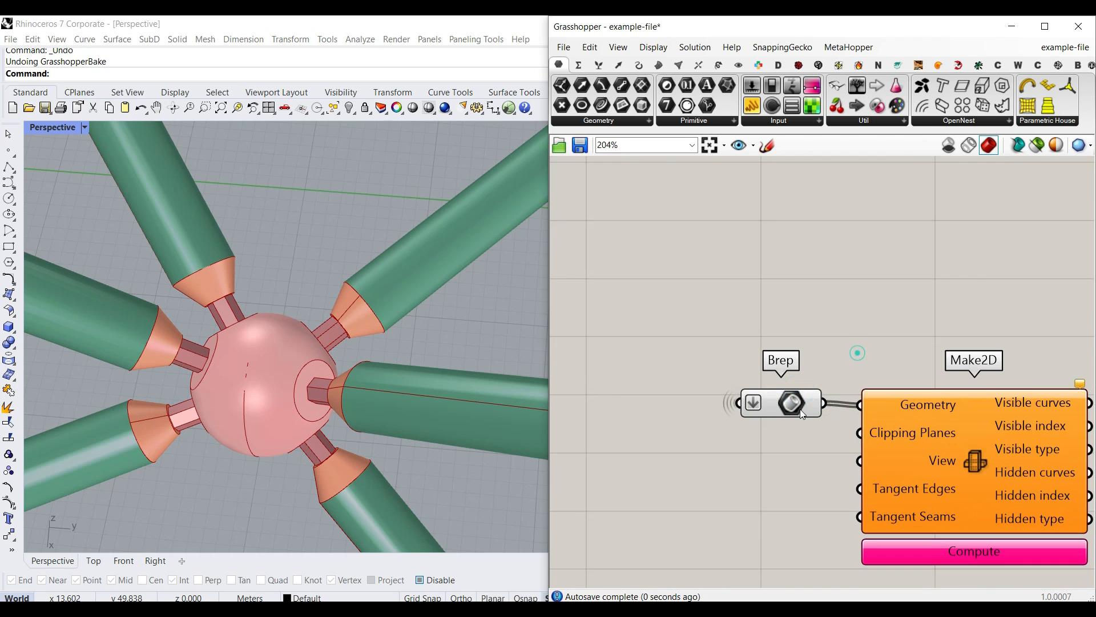
left_click(765, 413)
left_click(778, 366)
right_click_drag(797, 398, 799, 356)
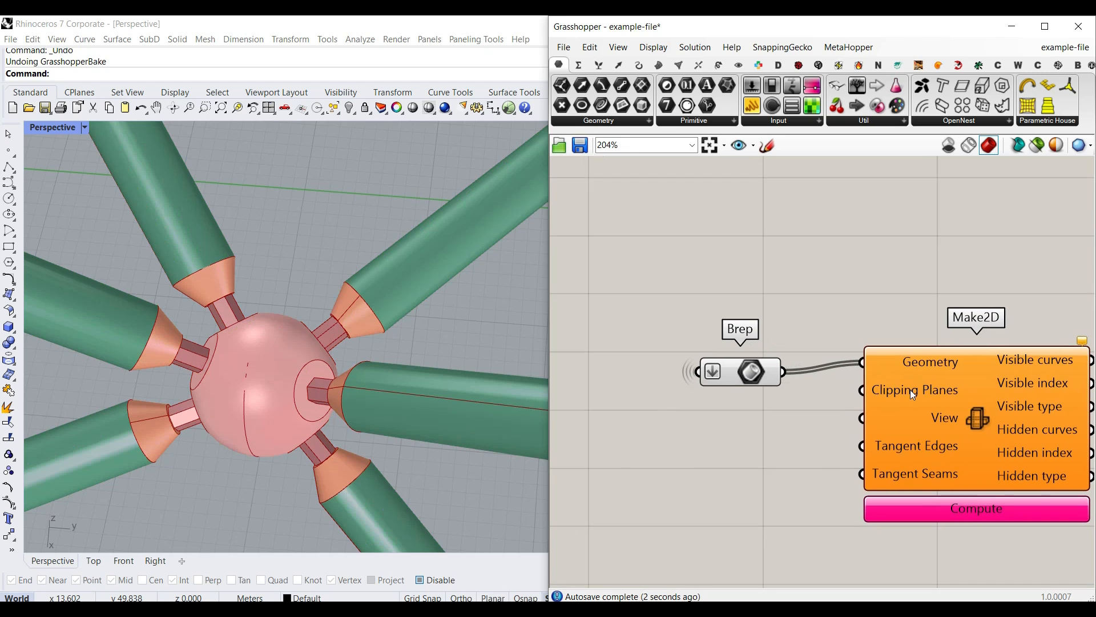
- Add a Make2D Perspective View component below the Brep parameter, beside the Make2D component's View input
left_click(720, 65)
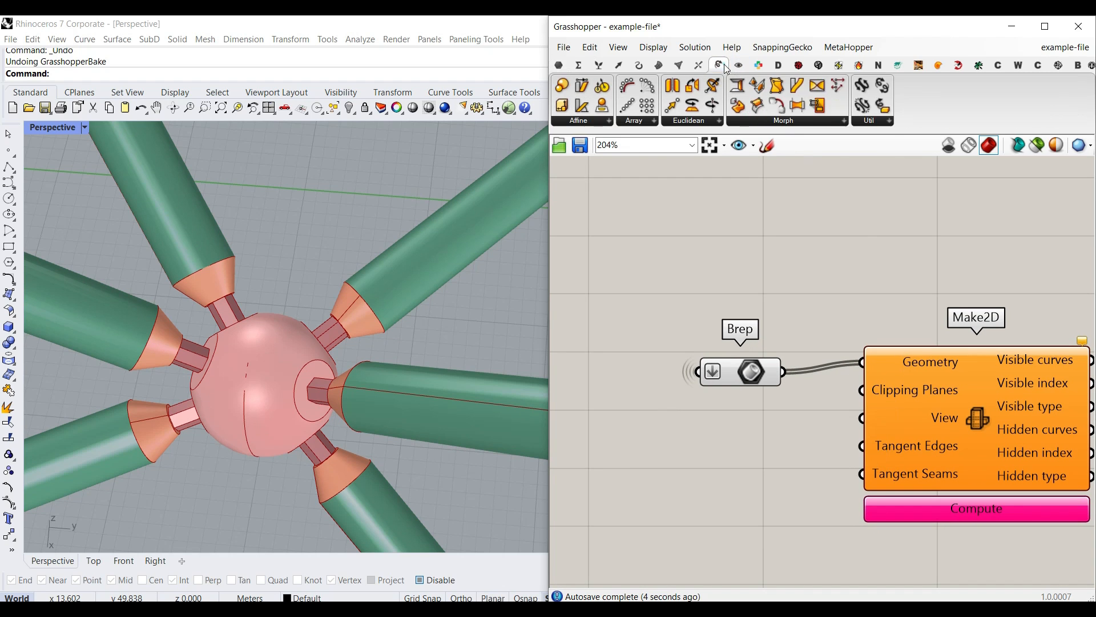
left_click(739, 66)
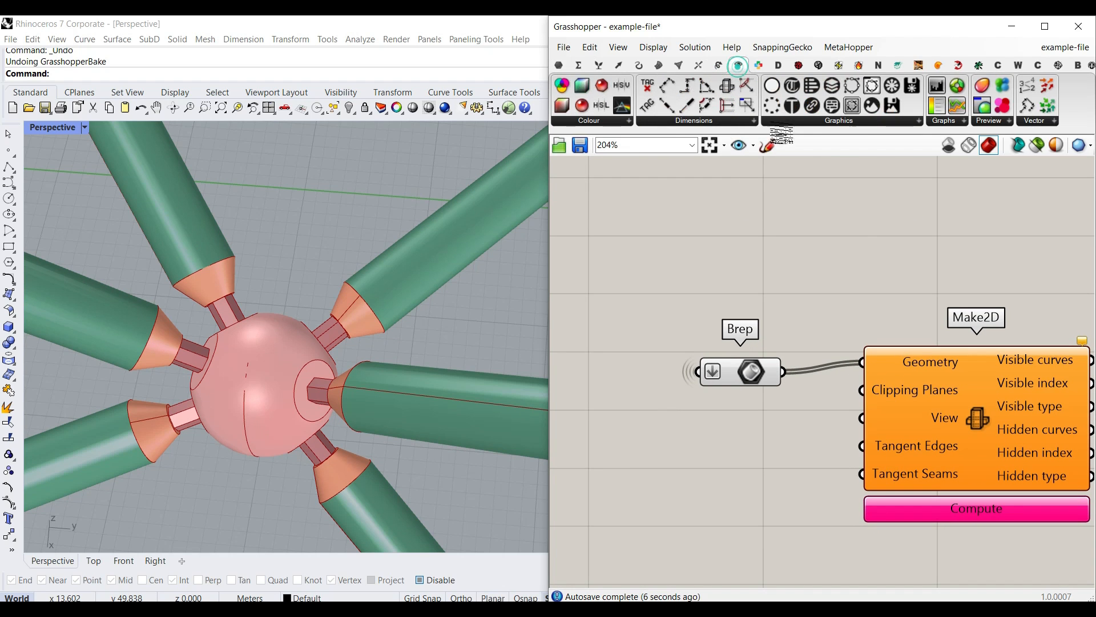
left_click(720, 122)
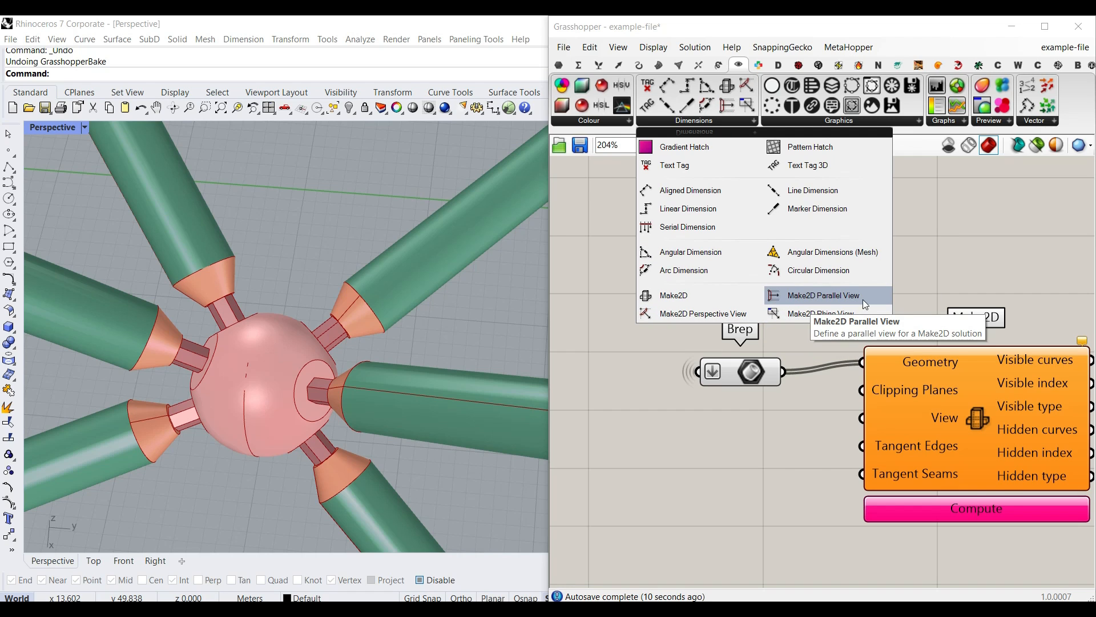
left_click(732, 315)
left_click(779, 492)
right_click_drag(779, 492, 791, 422)
left_click_drag(791, 422, 773, 400)
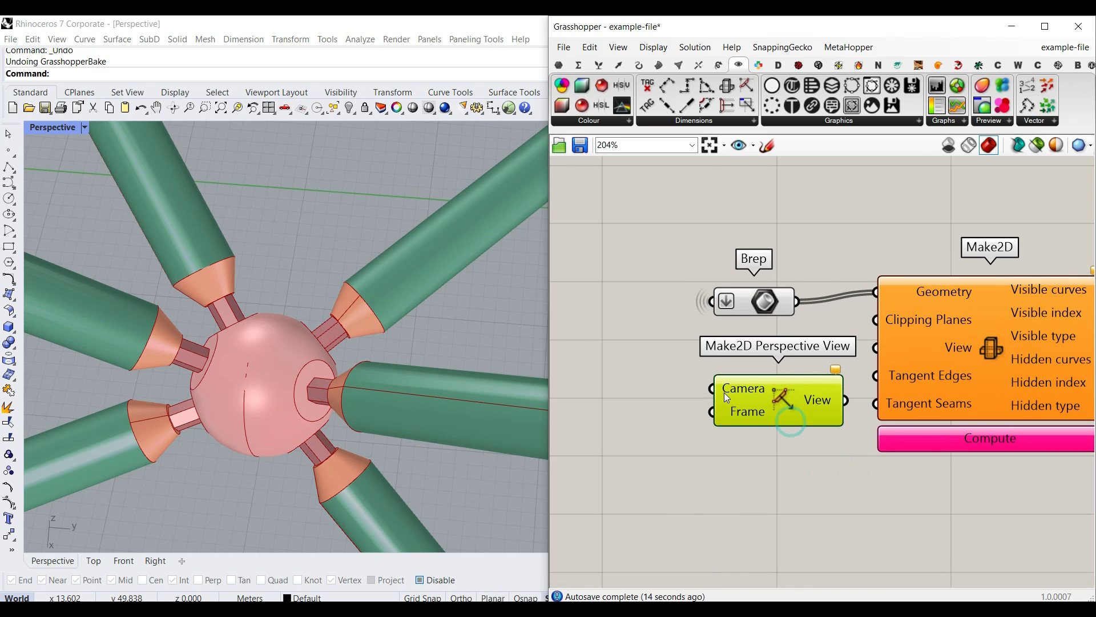
- Extract the perspective view's Camera input as a separate parameter and set one point beside the joint for it
right_click(739, 391)
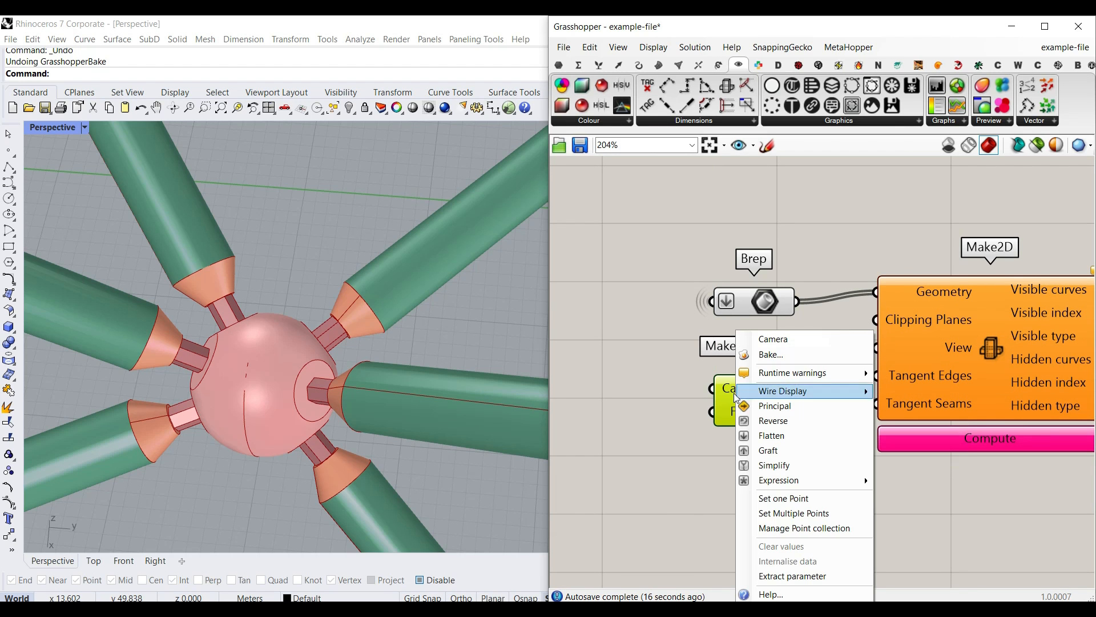
left_click(768, 573)
right_click_drag(662, 412, 715, 409)
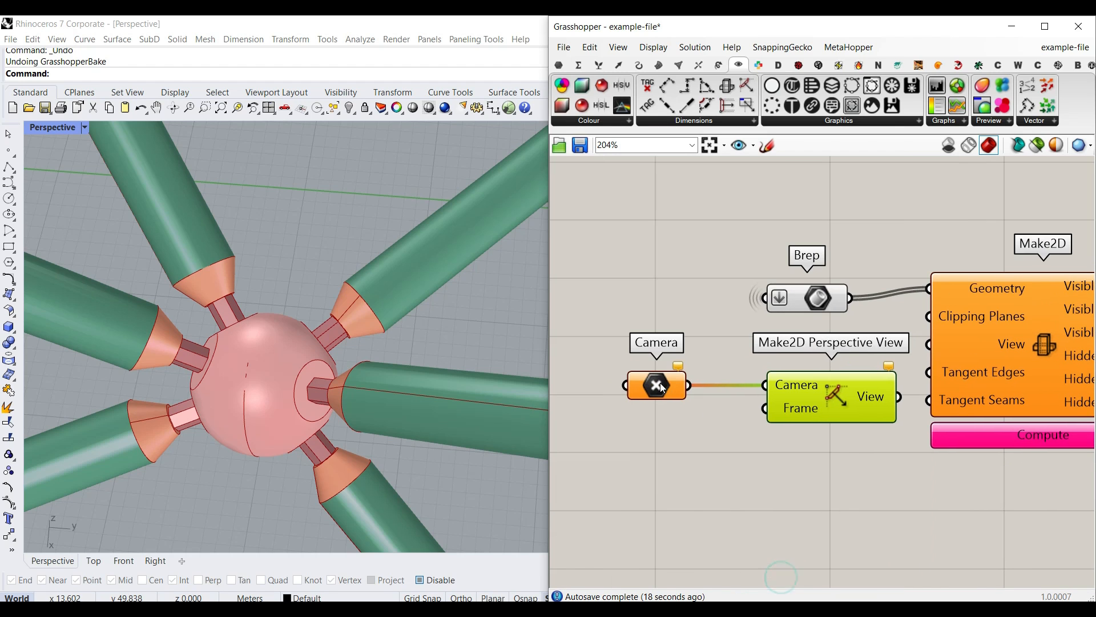
right_click(661, 388)
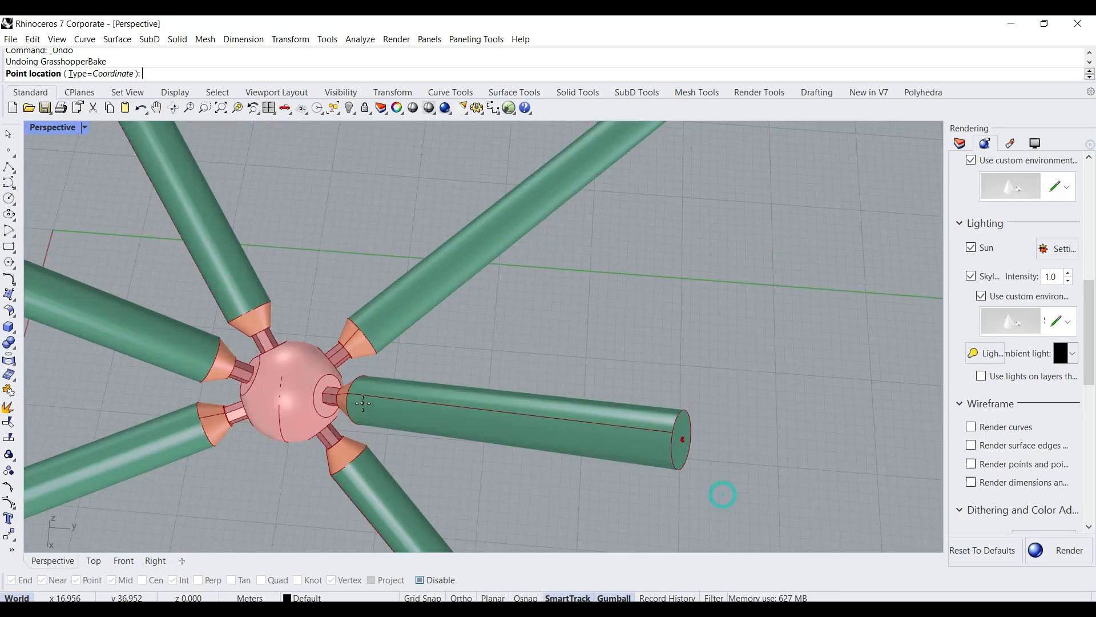
scroll(363, 403, "down", 9)
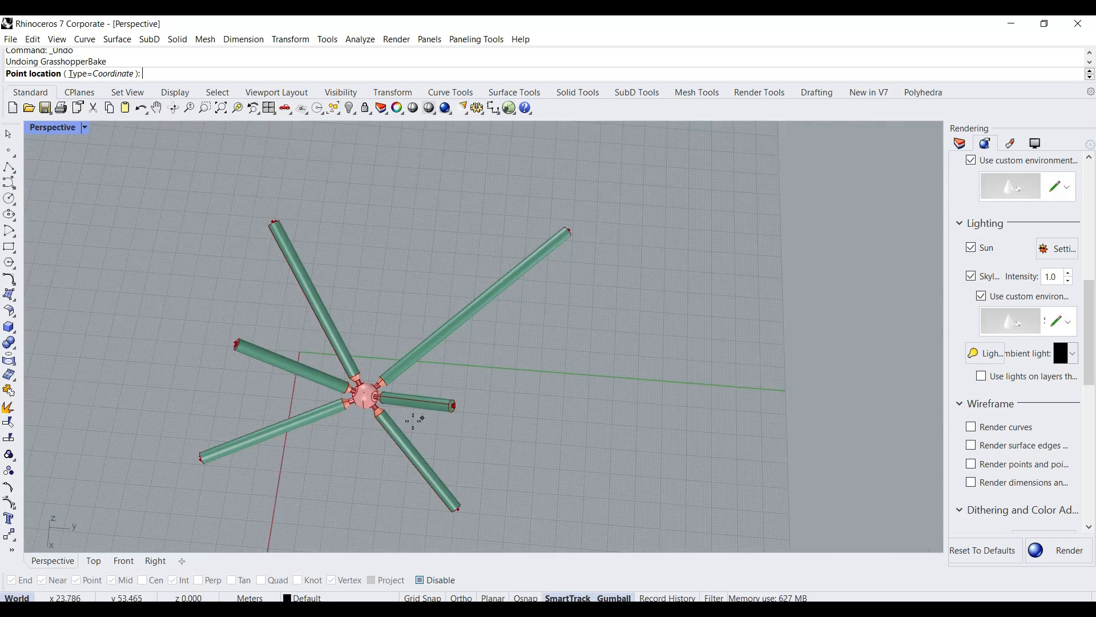
right_click_drag(417, 420, 300, 411)
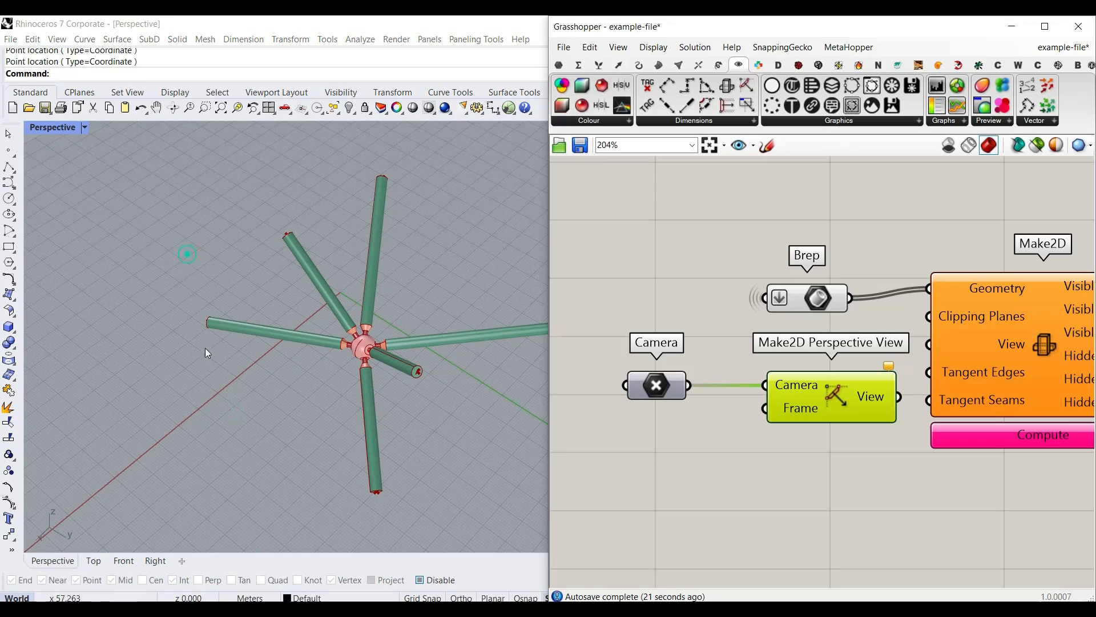
- Turn on the Camera parameter's preview and select it to check the point's position relative to the joint
right_click(647, 385)
left_click(704, 347)
left_click(657, 386)
right_click_drag(228, 479, 335, 428)
scroll(334, 427, "up", 2)
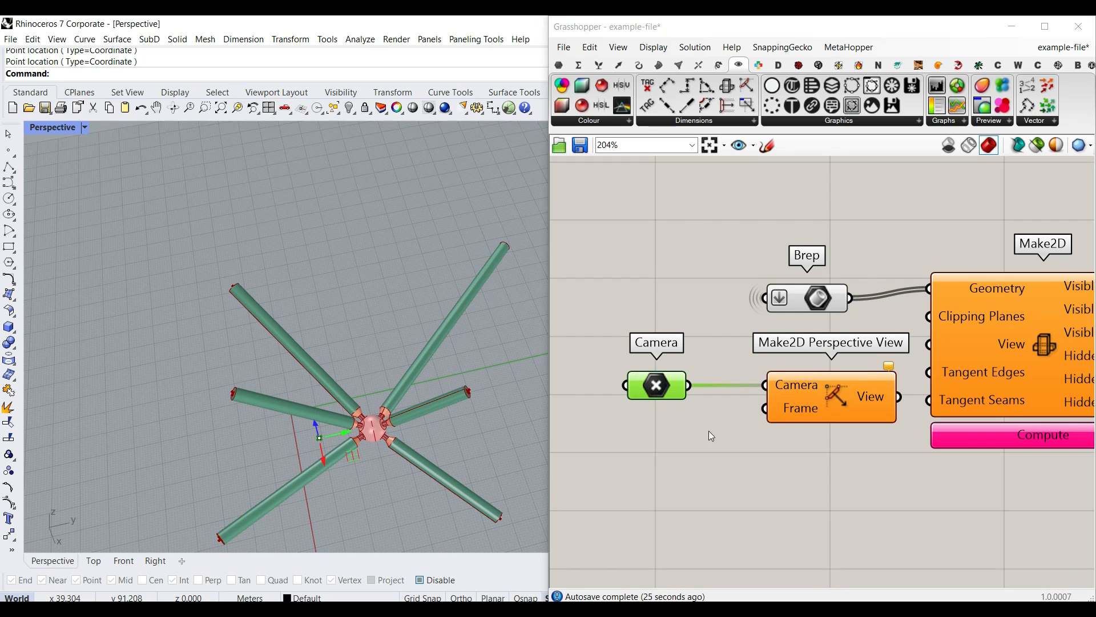
right_click_drag(708, 430, 706, 418)
mouse_move(794, 399)
right_click_drag(482, 439, 426, 434)
scroll(426, 434, "down", 2)
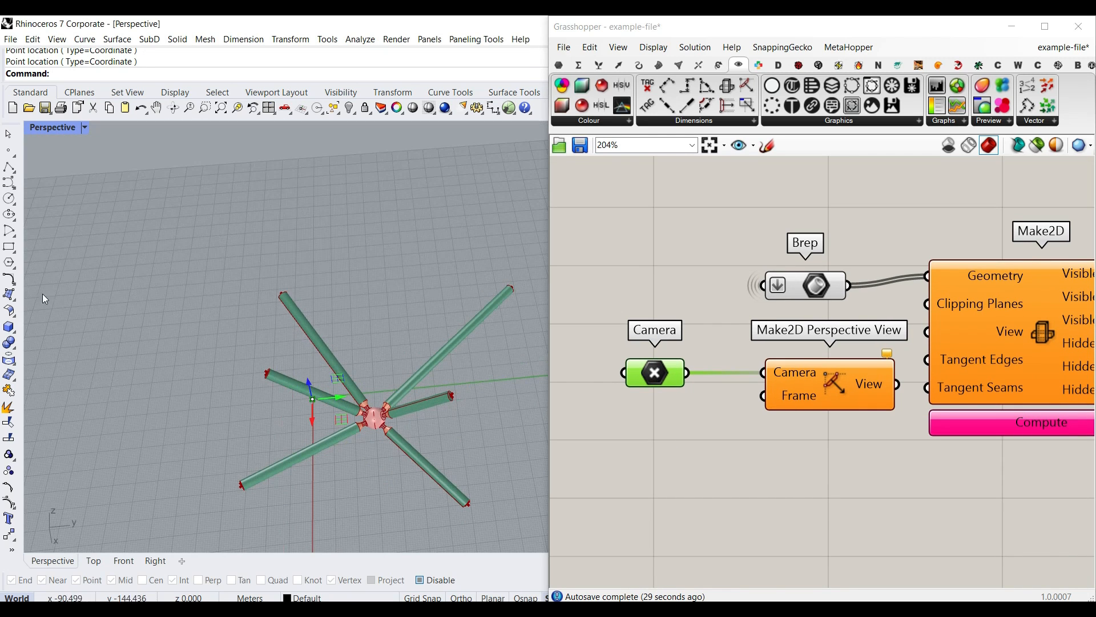
- Draw a corner-to-corner rectangle on the ground plane across the centre of the joint
left_click(8, 247)
scroll(391, 378, "down", 5)
mouse_move(391, 378)
right_mouse_down()
mouse_move(399, 411)
mouse_move(382, 387)
right_mouse_up()
left_click(352, 350)
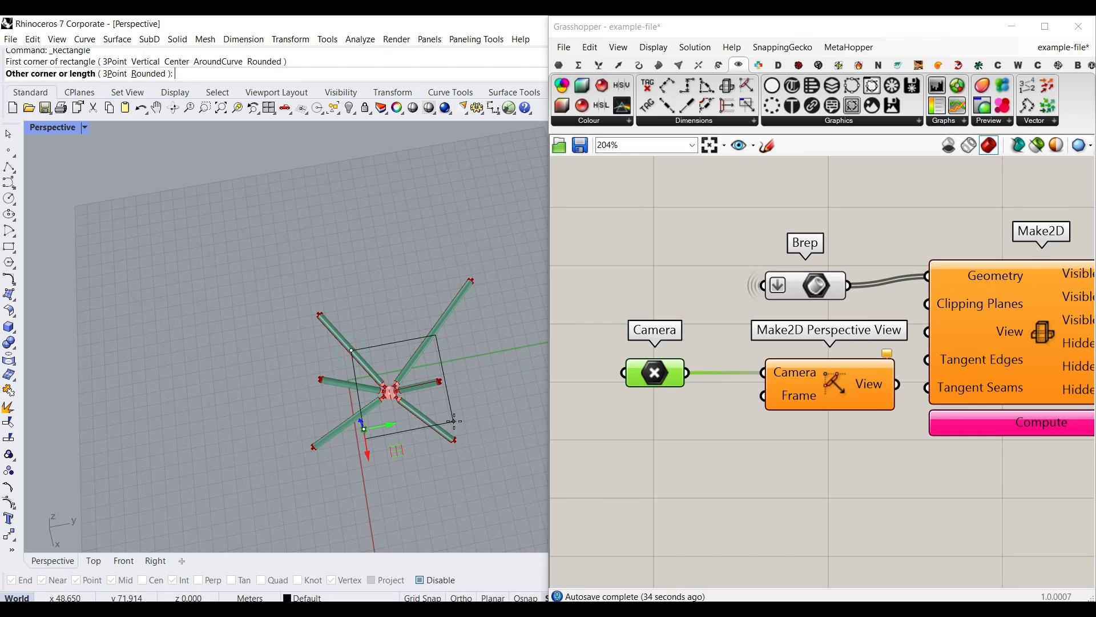
left_click(452, 426)
- Select the rectangle and rotate it with the gumball so it stands tilted through the joint, facing the camera point
right_click_drag(452, 426, 376, 362)
scroll(433, 404, "up", 4)
left_click(433, 400)
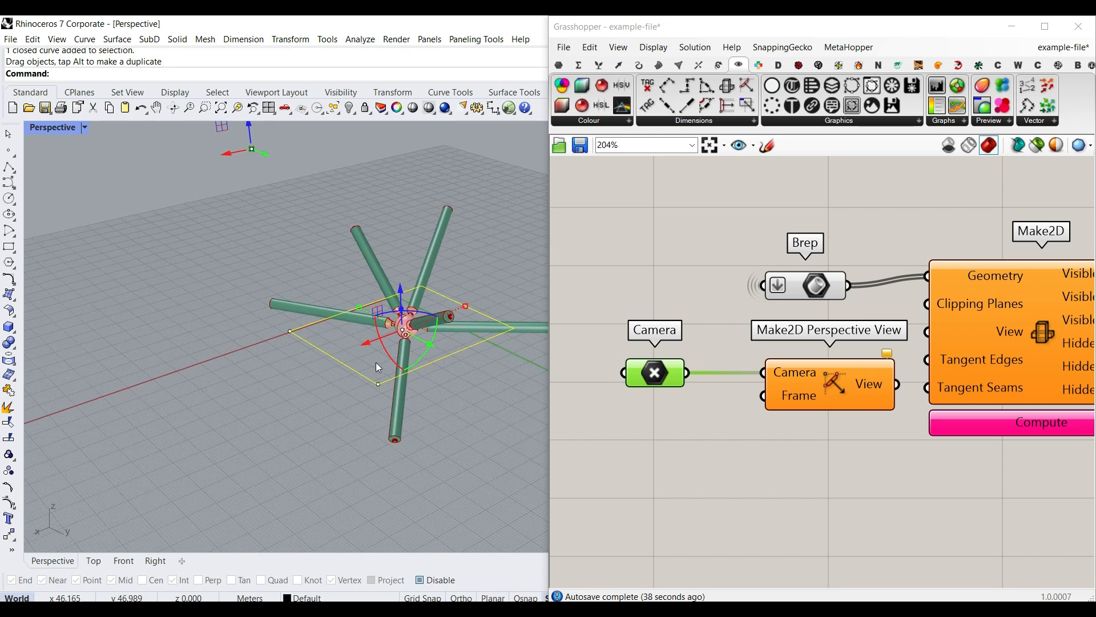
left_click_drag(423, 356, 443, 312)
left_click(464, 245)
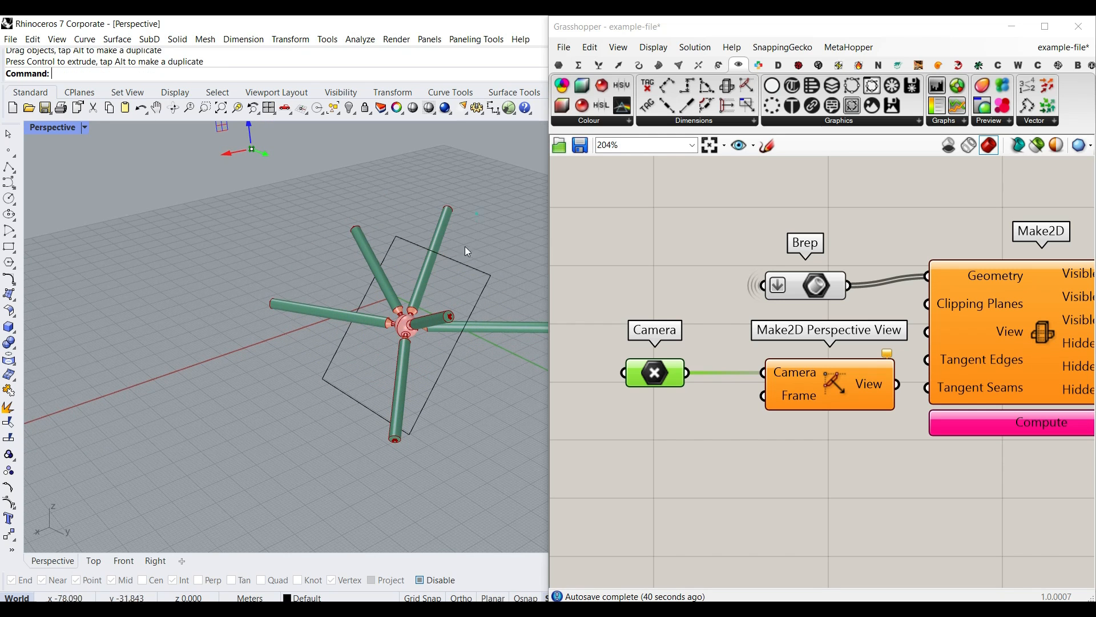
right_click(793, 400)
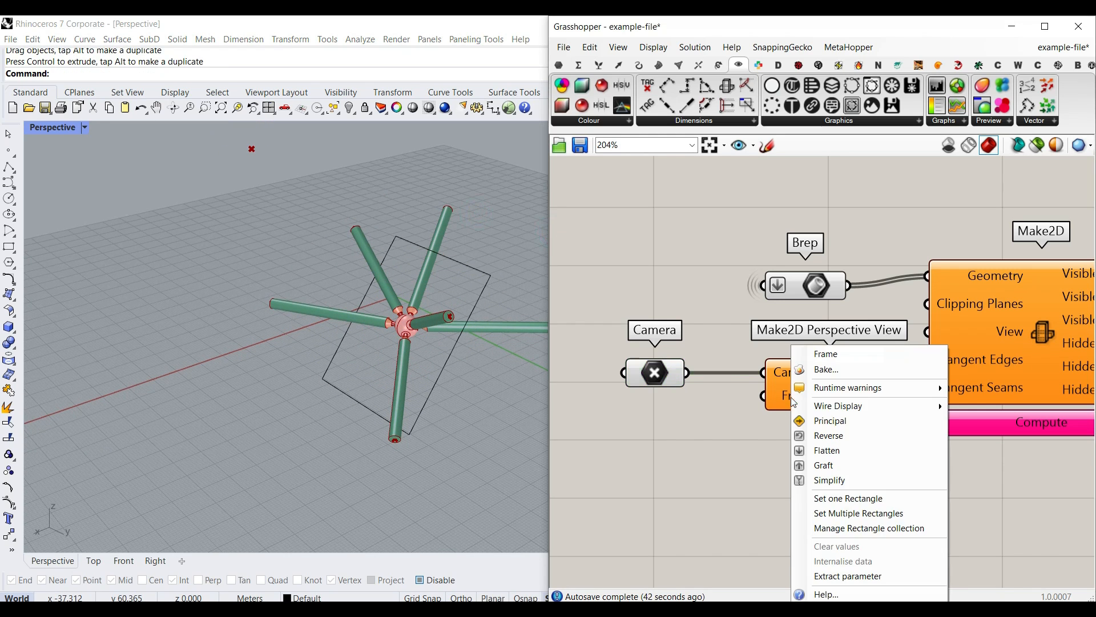
left_click(811, 503)
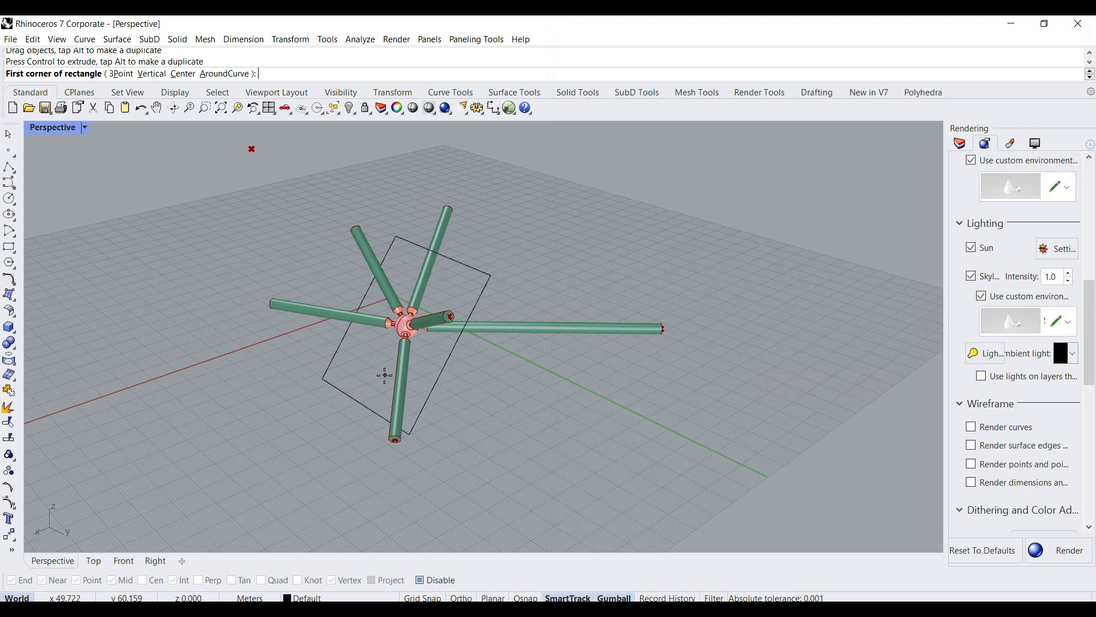
key("Escape")
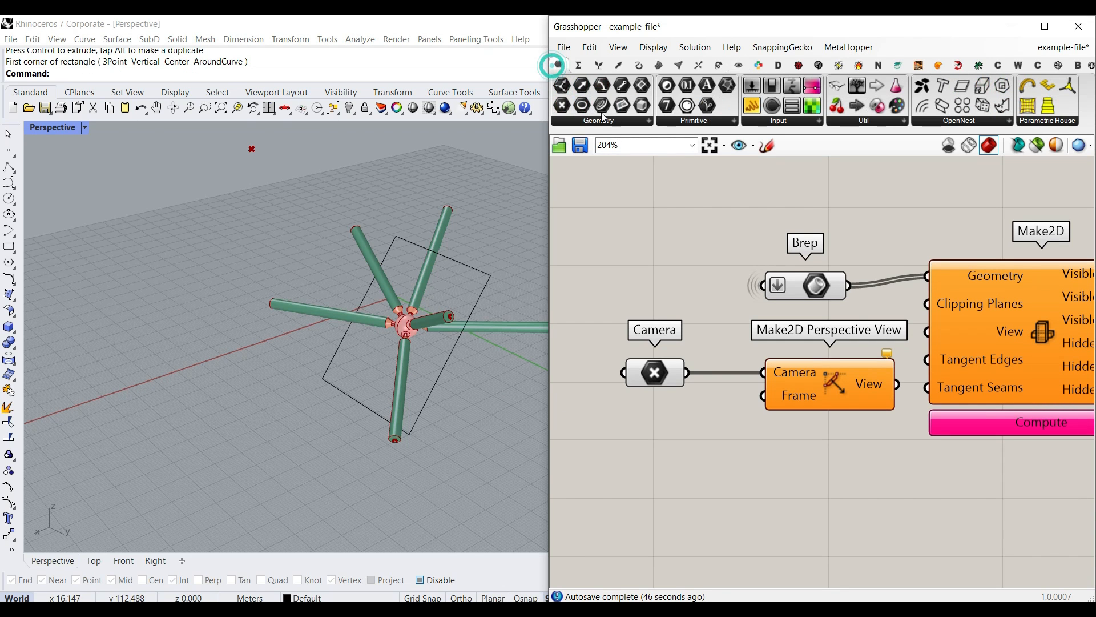
- Reference the rectangle in a new Curve parameter wired to Frame, and connect the perspective View output to Make2D's View input
left_click_drag(663, 437, 798, 409)
right_click(661, 441)
left_click(727, 497)
left_click(458, 340)
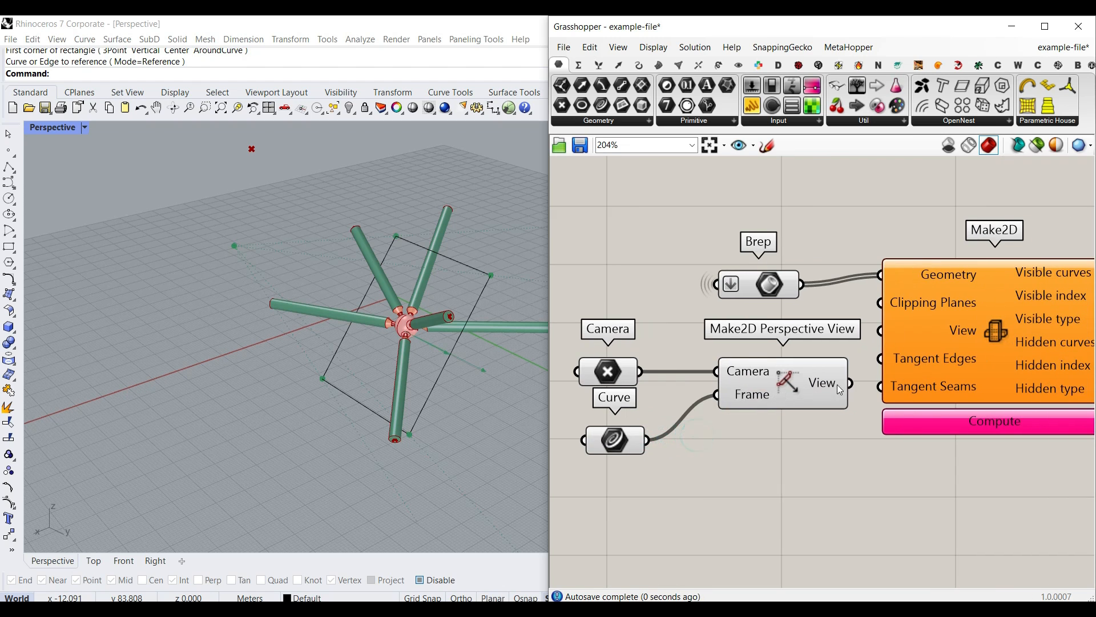
left_click_drag(828, 318, 849, 330)
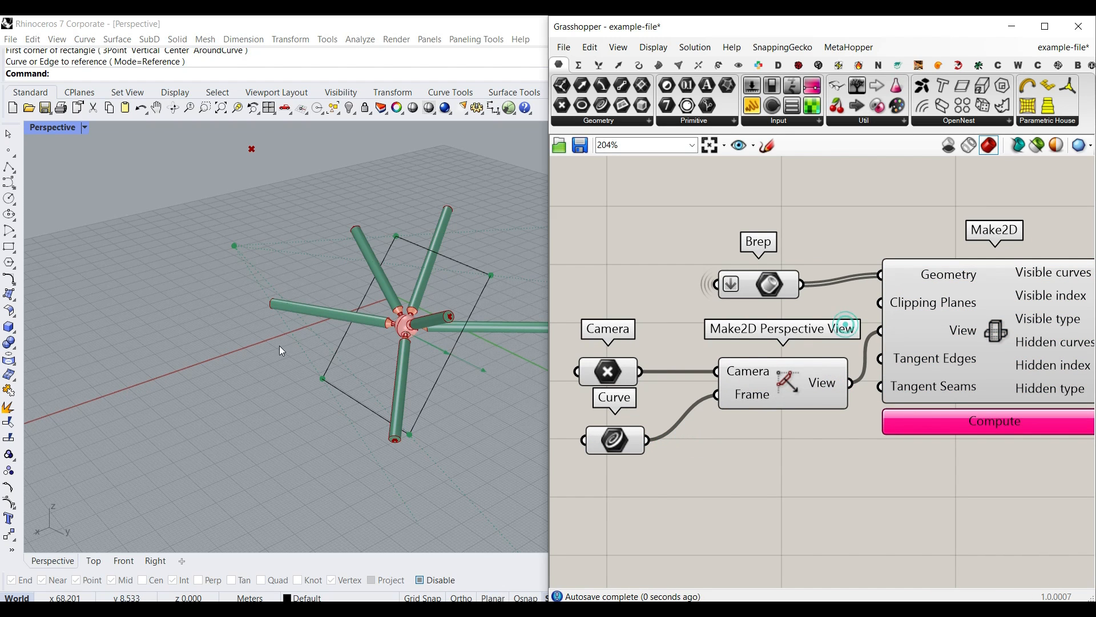
- Examine the perspective view setup of camera point and frame rectangle around the joint from several sides
scroll(279, 345, "down", 6)
right_click_drag(281, 345, 368, 383)
right_click_drag(814, 409, 694, 399)
scroll(342, 351, "down", 5)
right_click_drag(343, 351, 497, 361)
scroll(345, 383, "up", 10)
scroll(376, 333, "up", 4)
scroll(371, 315, "down", 3)
- Try rotating the frame rectangle with the gumball and undo the rotation
left_click(464, 348)
right_click_drag(384, 401, 411, 360)
left_click_drag(481, 326, 467, 340)
right_click_drag(451, 403, 333, 396)
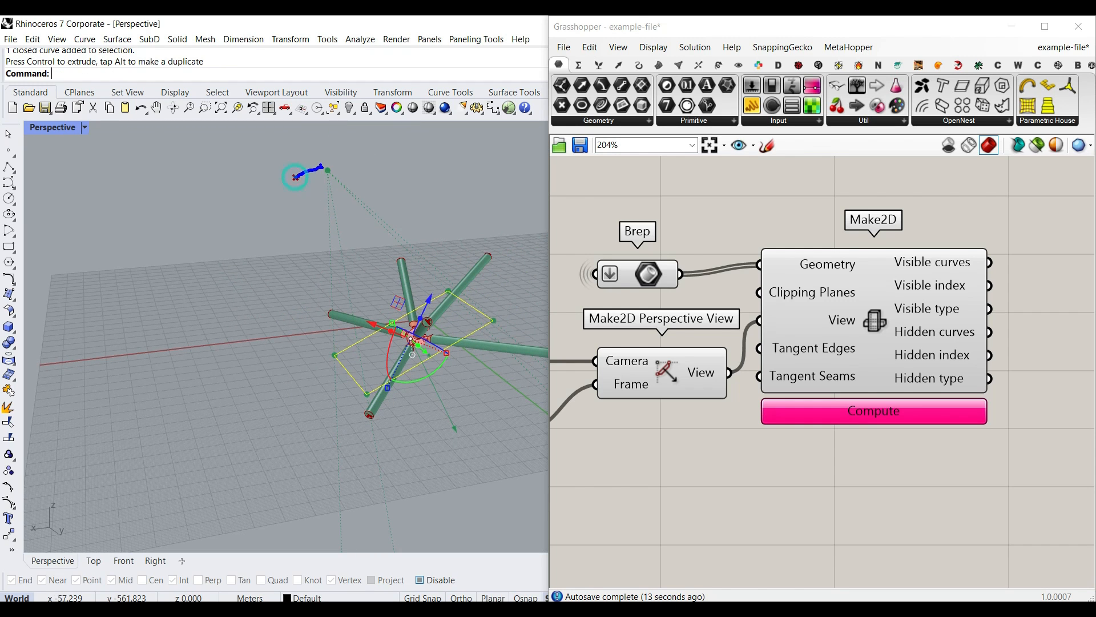
key("Escape")
left_click(440, 179)
key("ctrl+z")
left_click(416, 216)
- Select the Camera parameter and shift its point sideways and slightly lower with the gumball
right_click_drag(652, 337, 757, 334)
left_click(601, 357)
left_click_drag(297, 177, 300, 176)
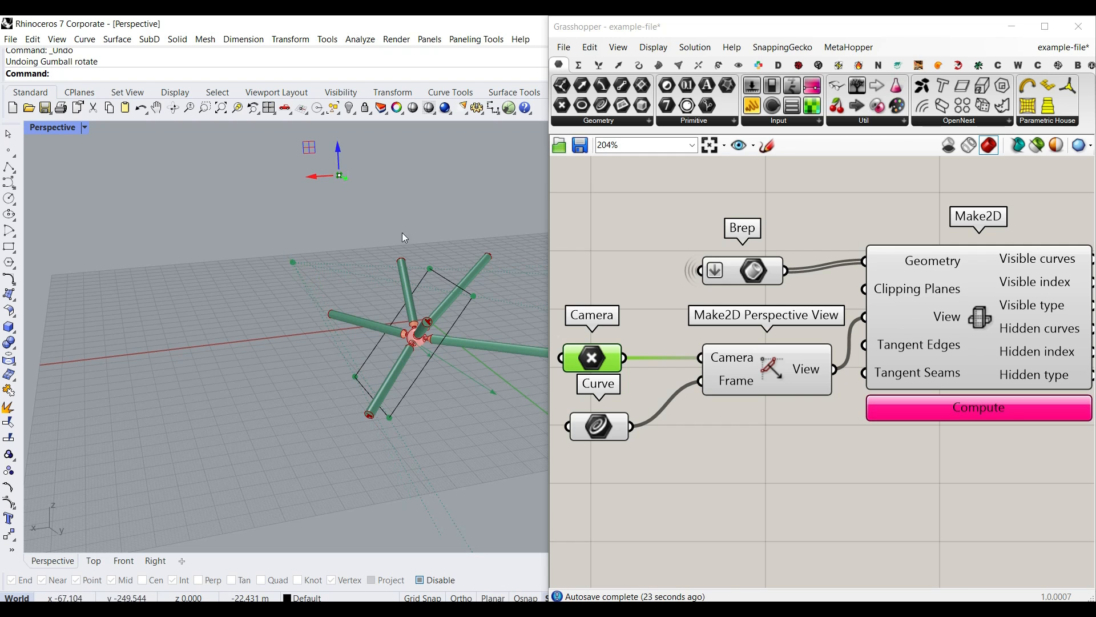
left_click_drag(330, 166, 330, 163)
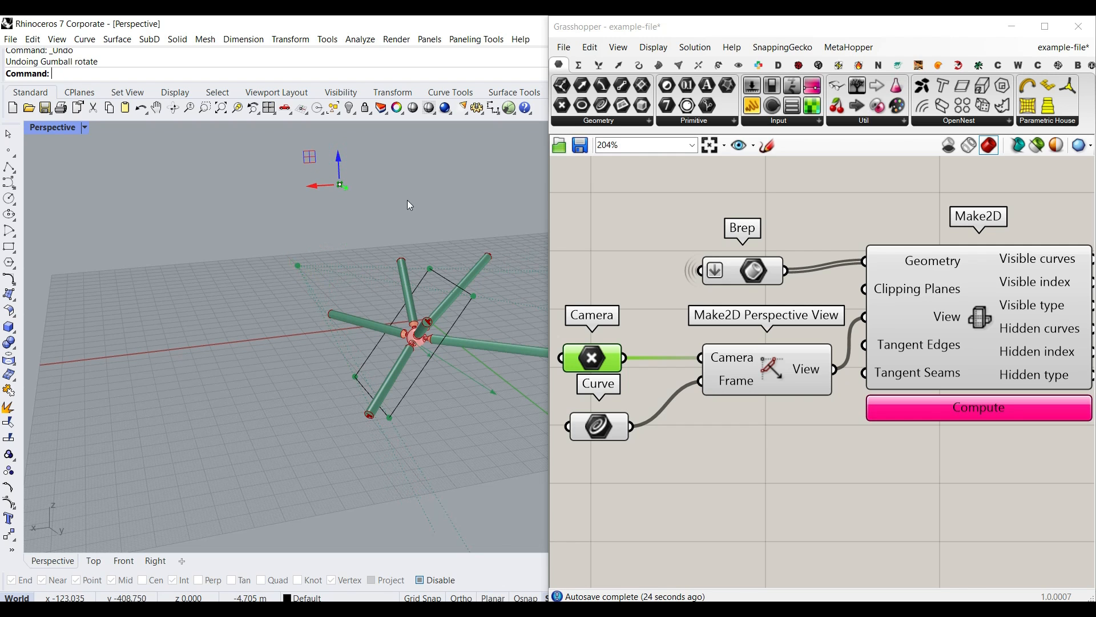
- Internalise the rectangle in the Curve parameter and delete the original rectangle from the Rhino model
right_click(610, 433)
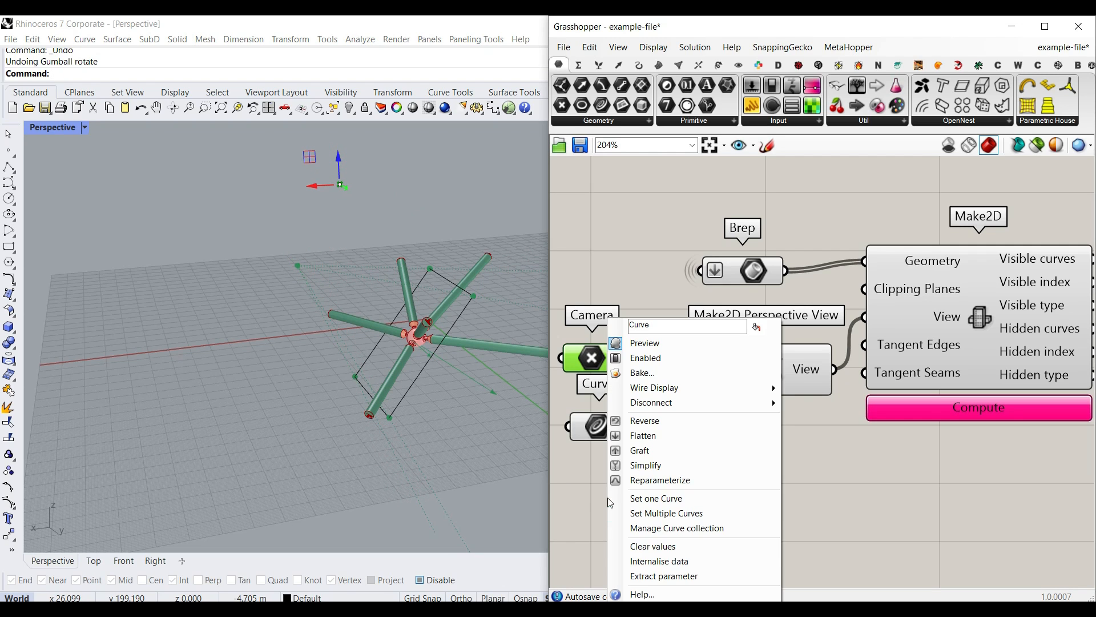
left_click(662, 560)
left_click(358, 374)
key("Delete")
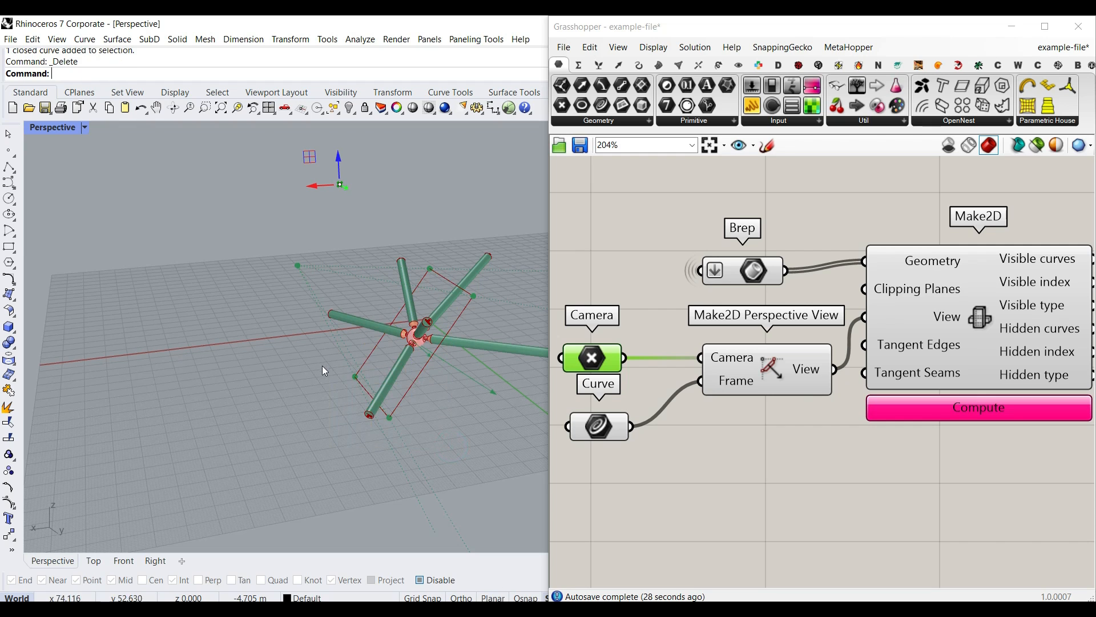
- Save the Grasshopper file and compute the Make2D drawing of the joint
left_click(580, 144)
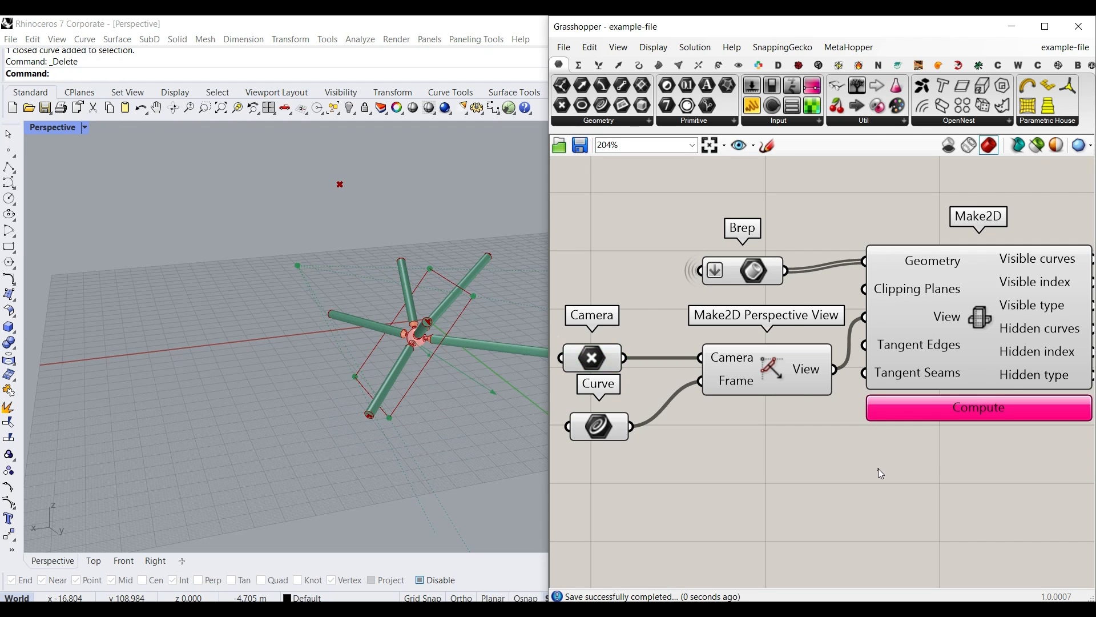
right_click_drag(986, 417, 821, 412)
left_click(823, 412)
right_click_drag(531, 411, 399, 330)
scroll(378, 402, "up", 12)
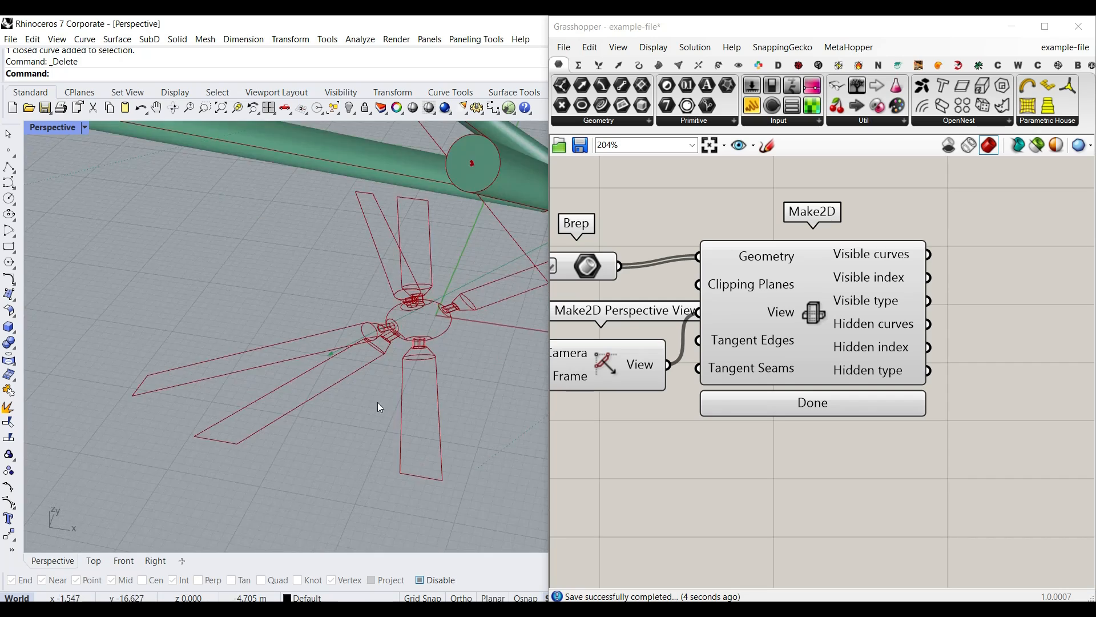
right_click_drag(427, 395, 310, 395)
scroll(320, 394, "down", 8)
scroll(329, 396, "down", 4)
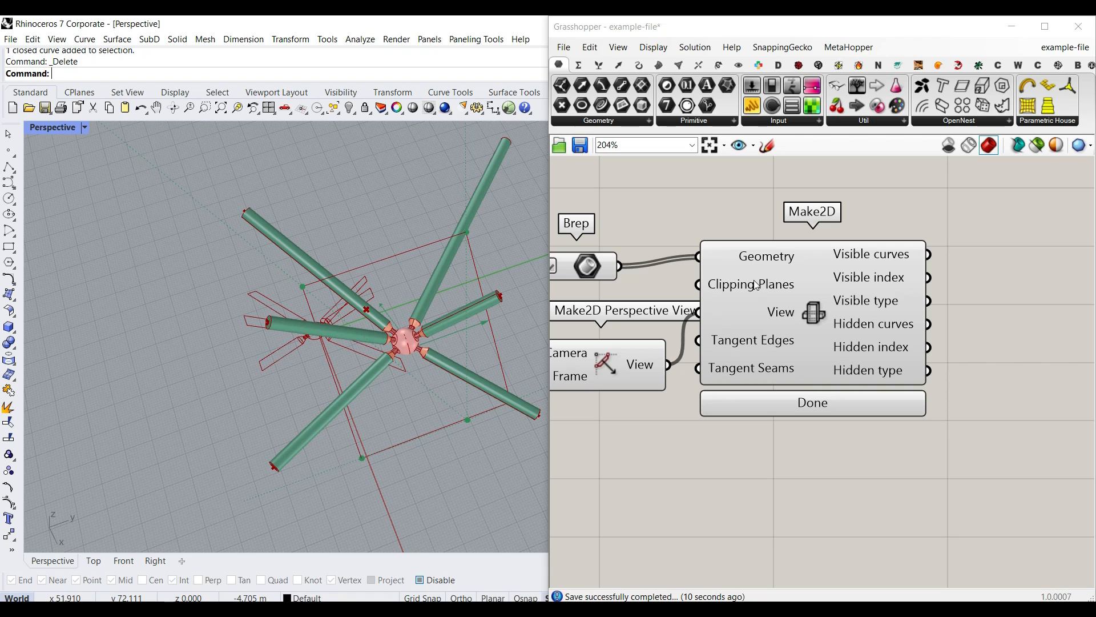
right_click_drag(278, 435, 348, 425)
right_click(741, 392)
- Connect a new Curve parameter to Make2D's Visible curves output and bake it to Layer 01
right_click_drag(957, 256, 828, 286)
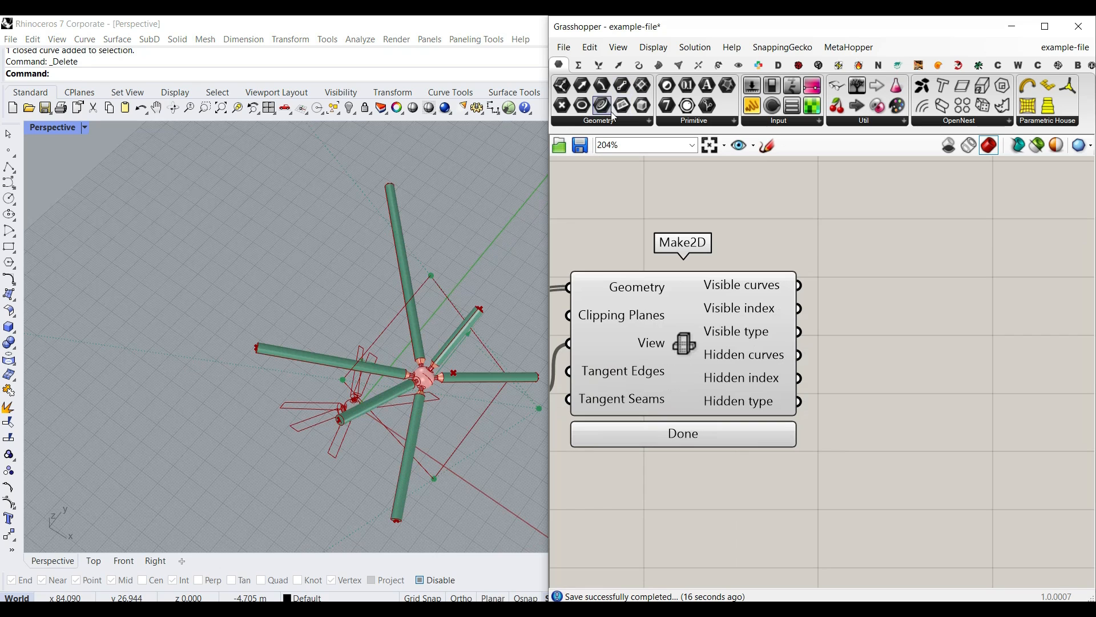
left_click(862, 289)
left_click_drag(799, 285, 896, 285)
right_click(896, 284)
left_click(934, 340)
left_click(923, 246)
left_click(951, 473)
- Duplicate the Curve parameter, connect the copy to the Hidden curves output and bake it to Layer 02
left_click_drag(887, 283, 896, 355, "alt")
left_click(820, 358)
left_click_drag(801, 356, 876, 361)
right_click(904, 361)
left_click(936, 372)
left_click(901, 292)
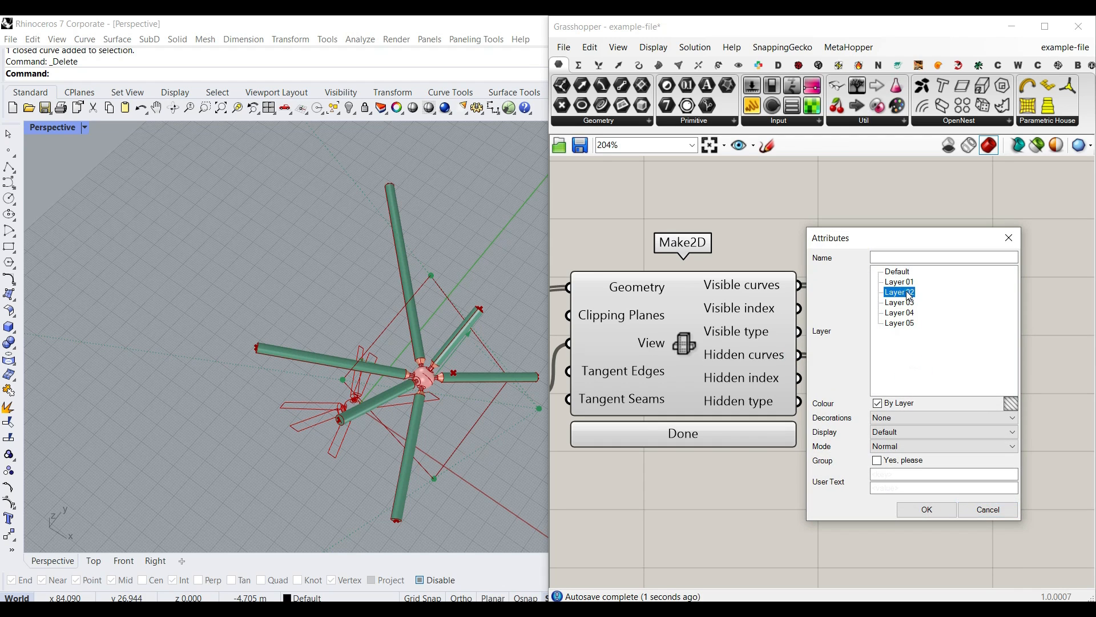
left_click(936, 511)
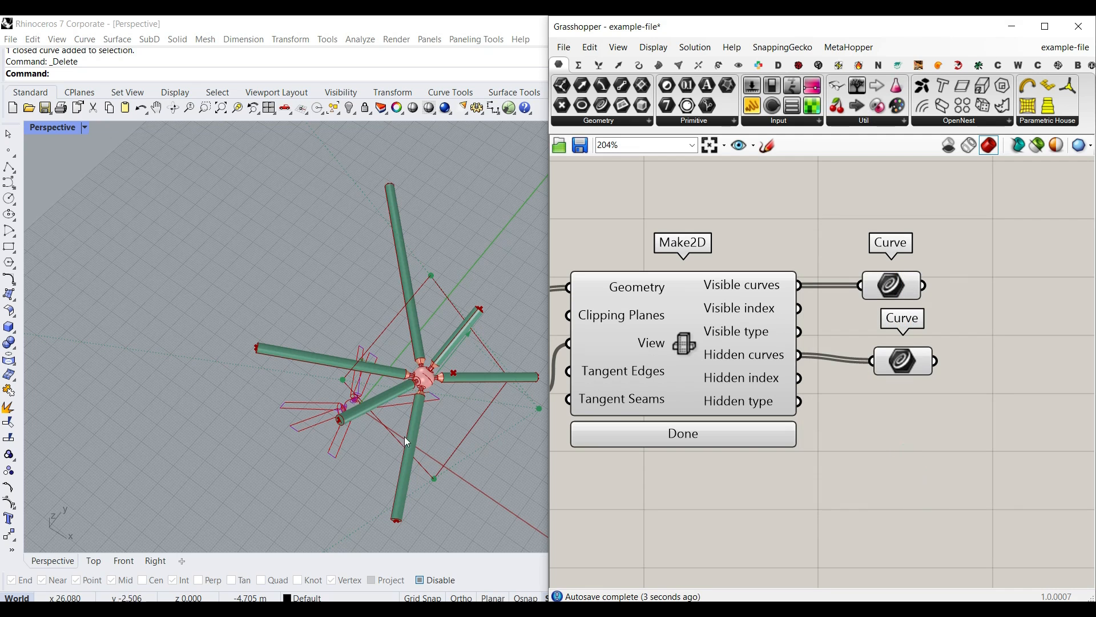
- Select all the baked drawing curves and move them along the red axis, clear of the 3D joint
scroll(408, 430, "down", 8)
right_click_drag(410, 423, 501, 456)
left_click_drag(517, 482, 406, 403)
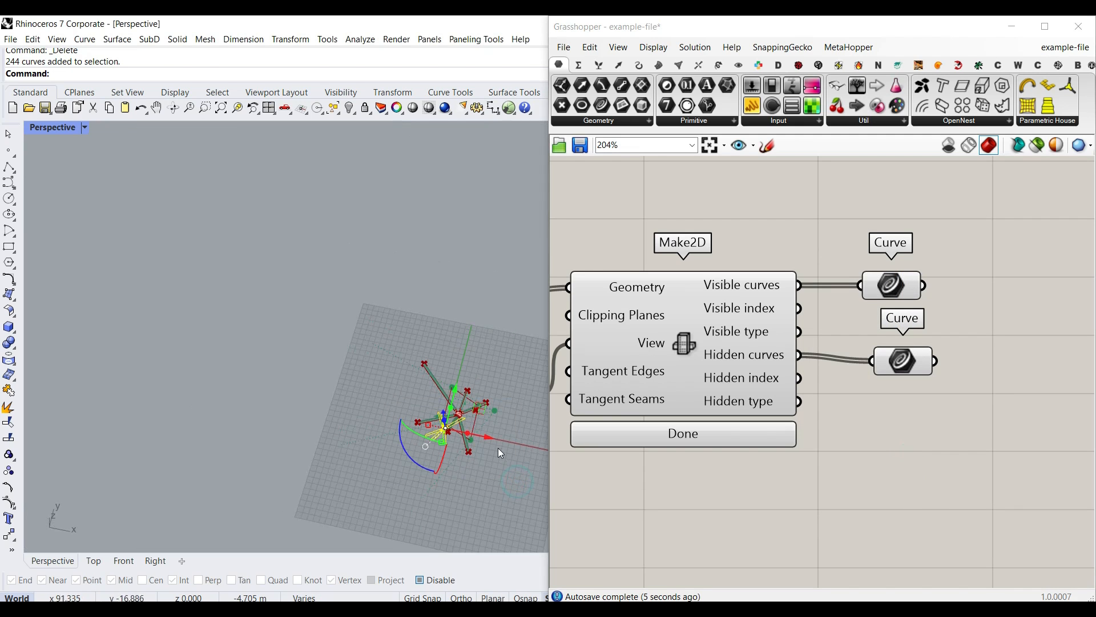
left_click_drag(480, 436, 373, 416)
left_click(396, 403)
scroll(327, 428, "up", 10)
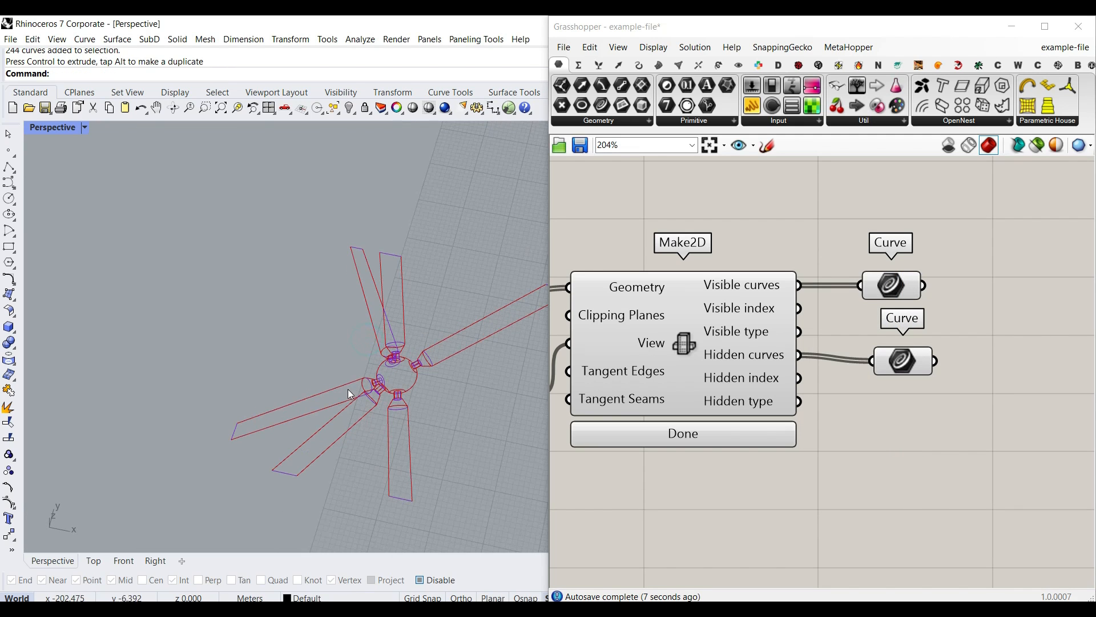
- Minimise Grasshopper and turn off Layer 02 in Rhino to hide the baked hidden lines
left_click(1020, 31)
scroll(414, 392, "up", 6)
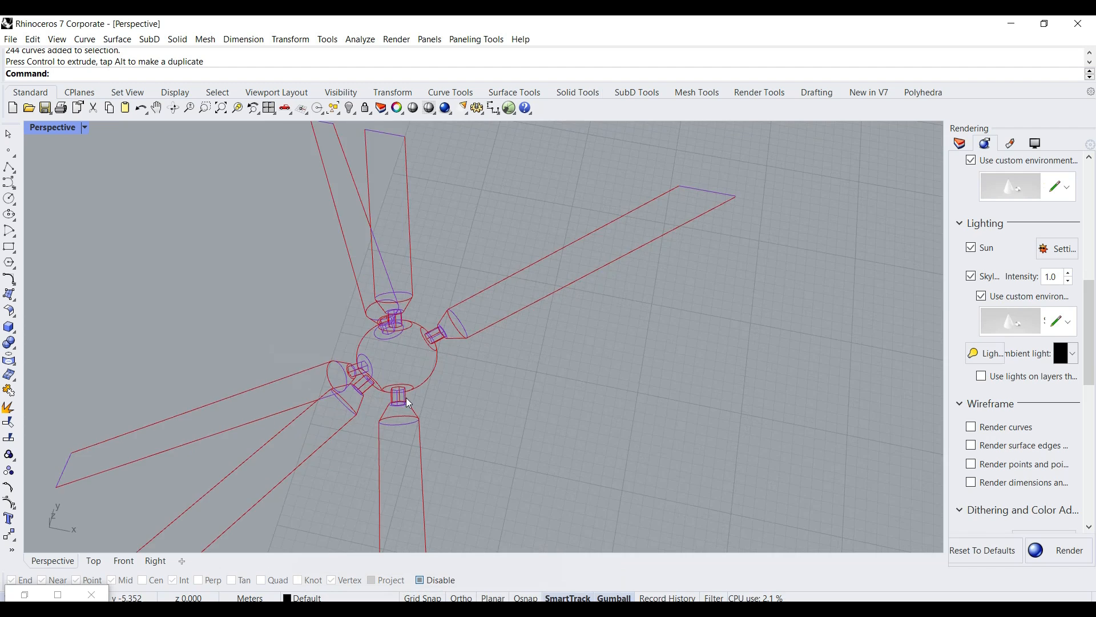
right_click_drag(438, 402, 549, 390, "shift")
scroll(549, 390, "down", 2)
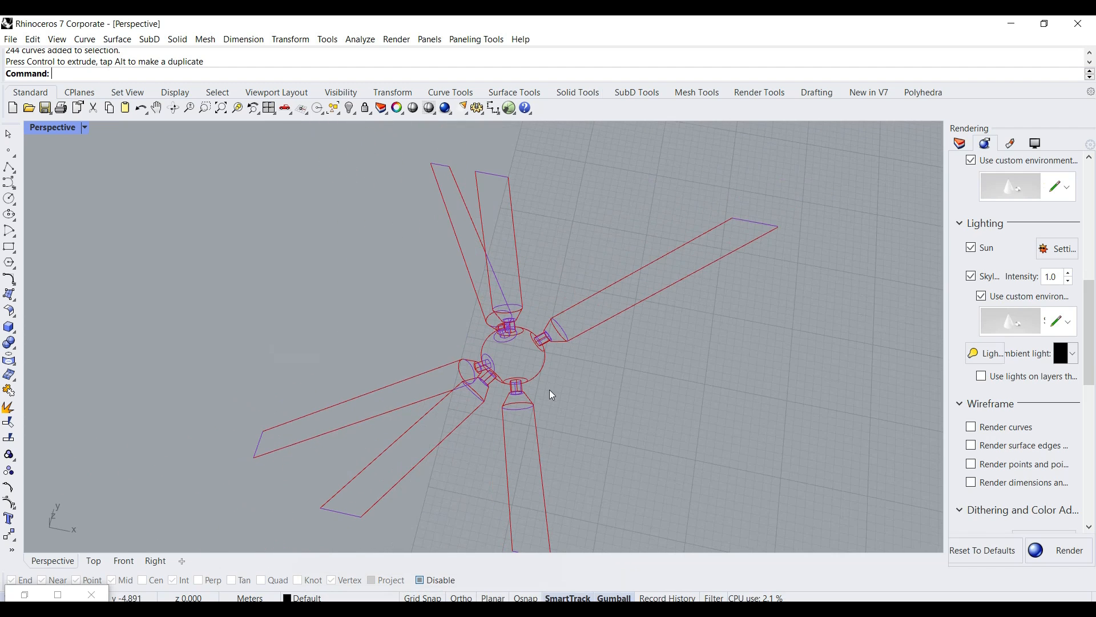
left_click(959, 144)
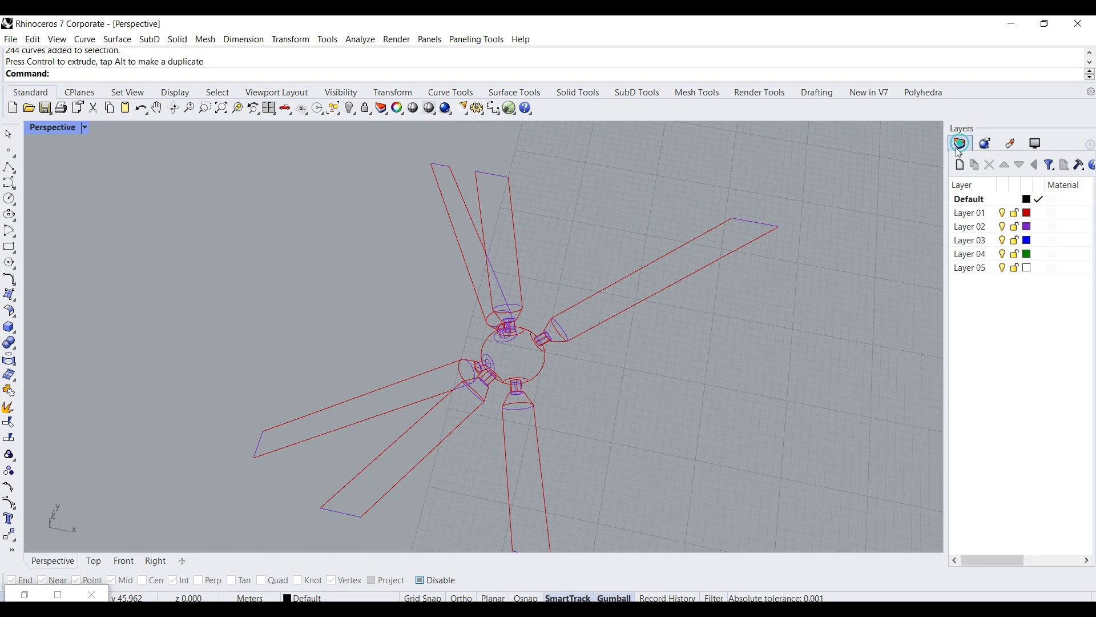
left_click(1009, 230)
- Examine the visible-line drawing of the joint up close and as a whole
scroll(626, 374, "down", 5)
right_click_drag(626, 373, 452, 386)
scroll(358, 400, "up", 8)
scroll(492, 223, "up", 5)
scroll(568, 394, "down", 7)
scroll(485, 364, "down", 9)
scroll(442, 425, "up", 3)
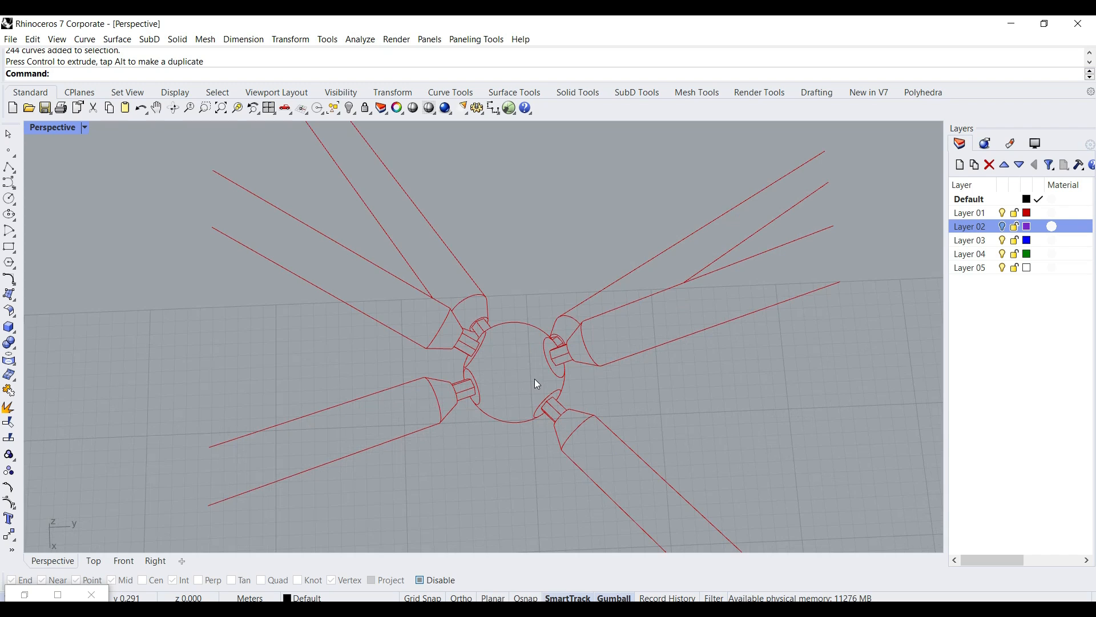
- Restore the Grasshopper window and review the whole Make2D component chain beside the line drawing
left_click(24, 594)
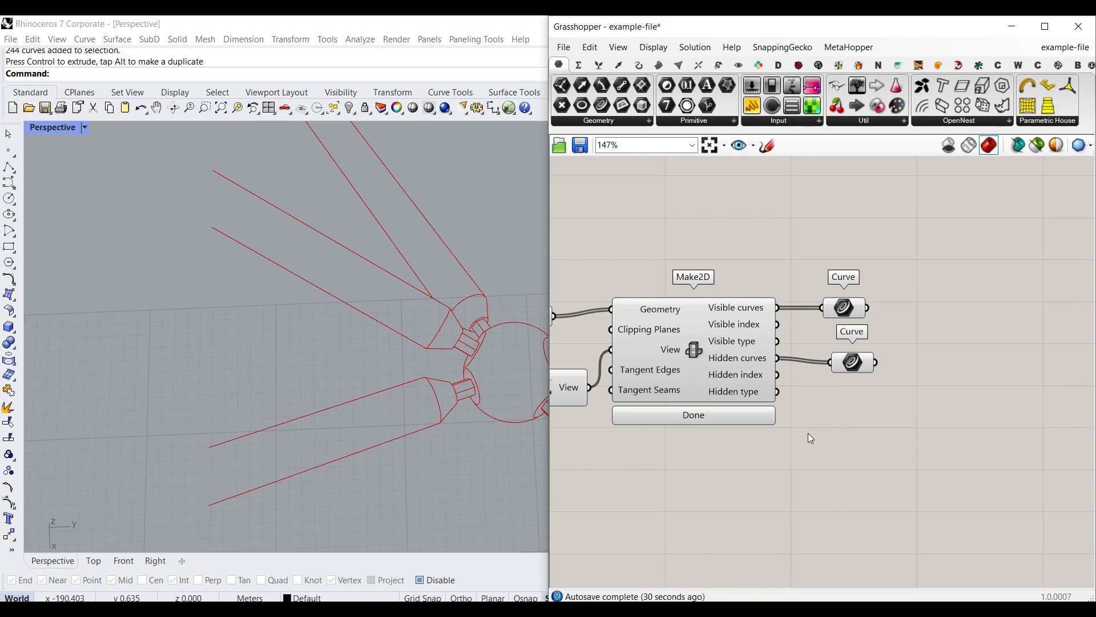
scroll(390, 429, "down", 6)
right_click_drag(390, 431, 291, 449, "shift")
scroll(291, 449, "up", 4)
right_click_drag(368, 454, 325, 408, "shift")
right_click_drag(728, 433, 894, 445)
scroll(895, 445, "down", 1)
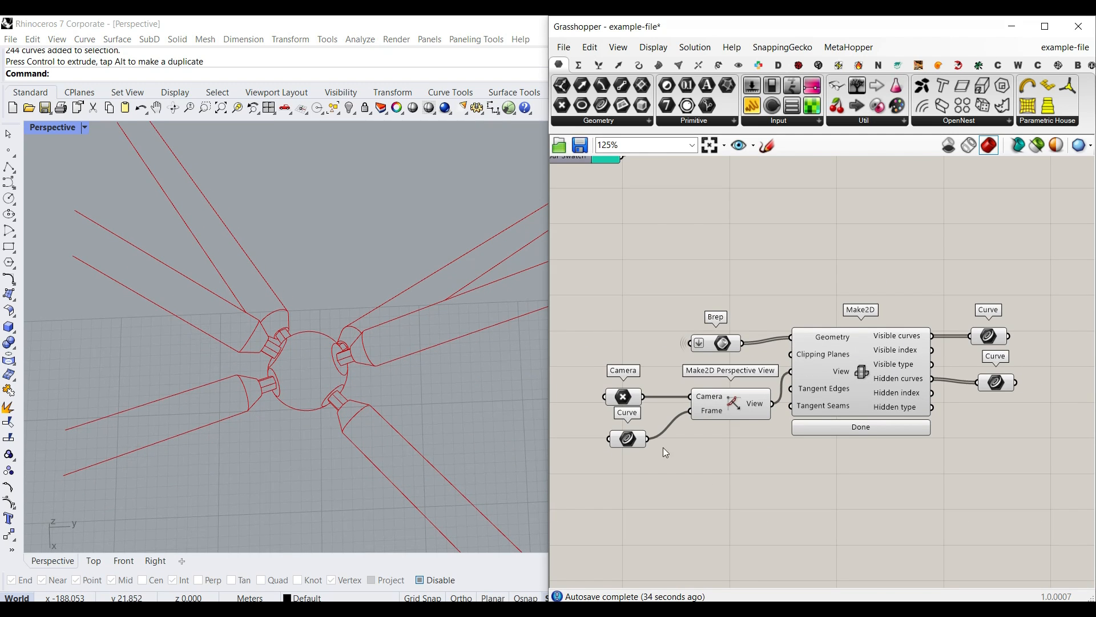